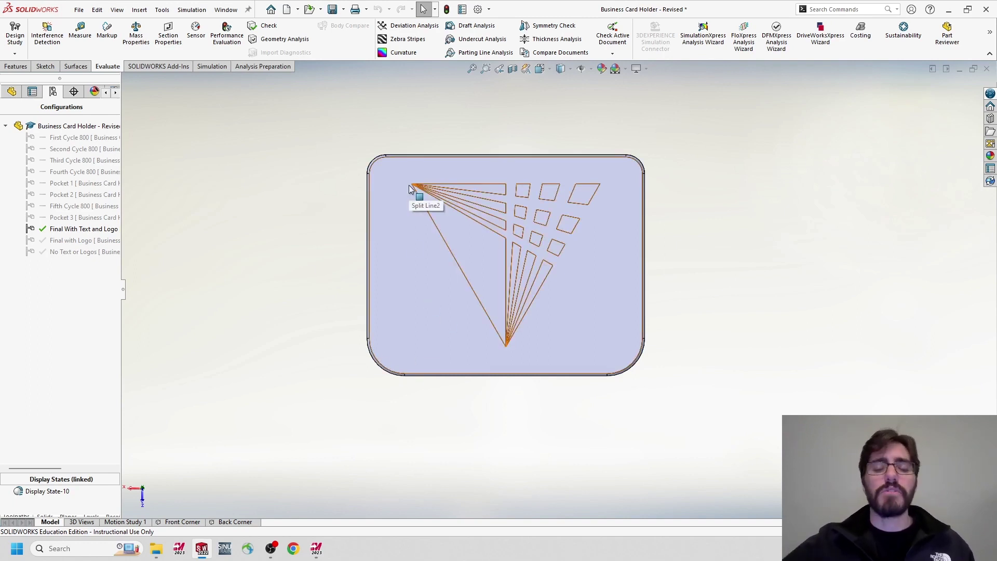
# Switch to Mastercam, set the analyze measurement units to Inches and load the mcamx.config <Inch> system configuration.
pyautogui.click(316, 548)
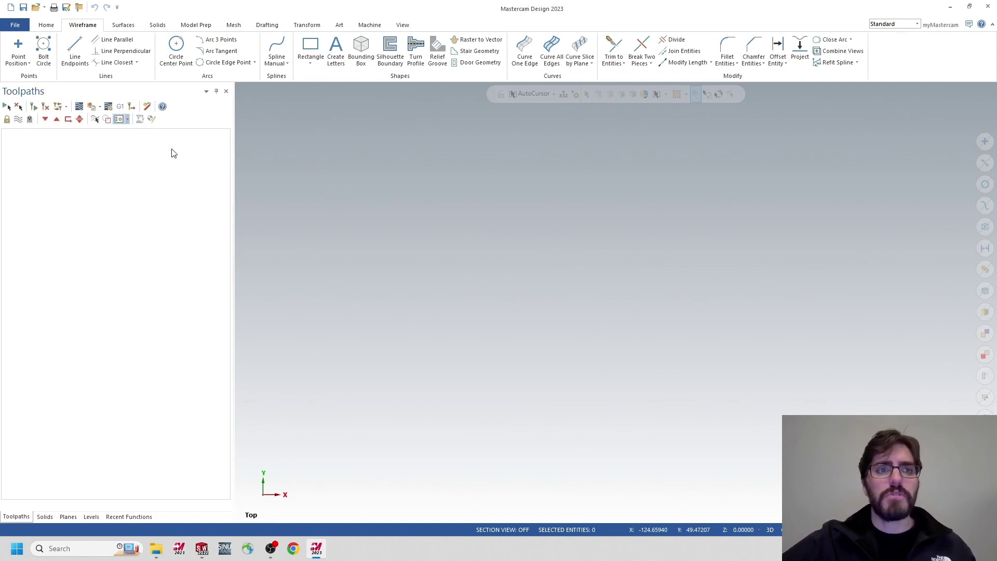
pyautogui.click(18, 26)
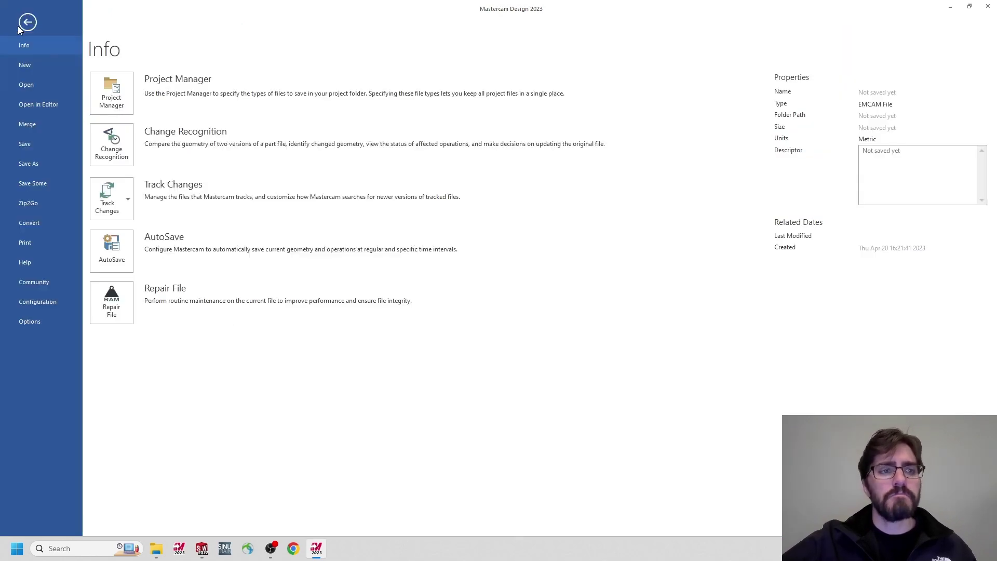
pyautogui.click(48, 304)
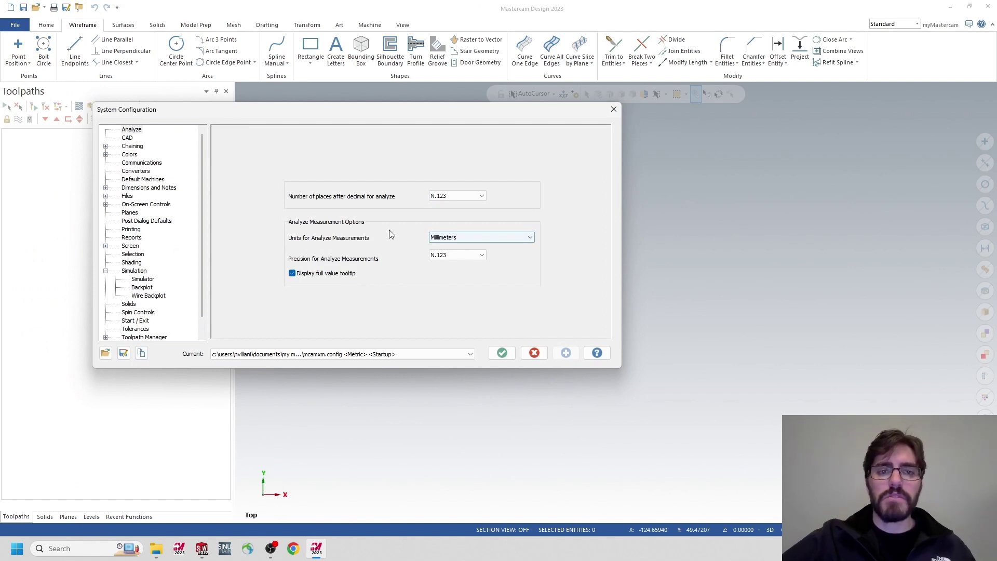
pyautogui.click(466, 237)
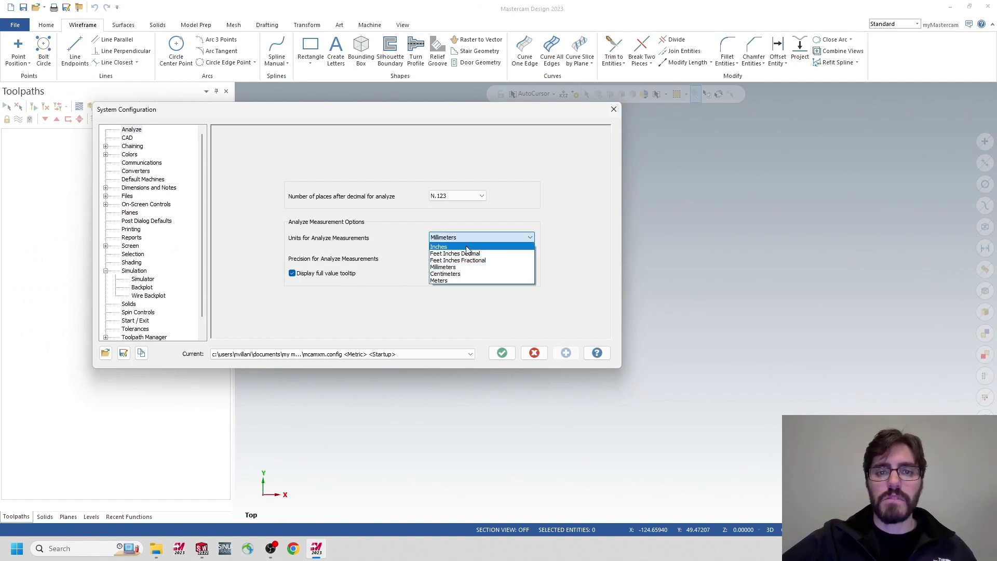
pyautogui.click(466, 247)
pyautogui.click(389, 354)
pyautogui.click(340, 370)
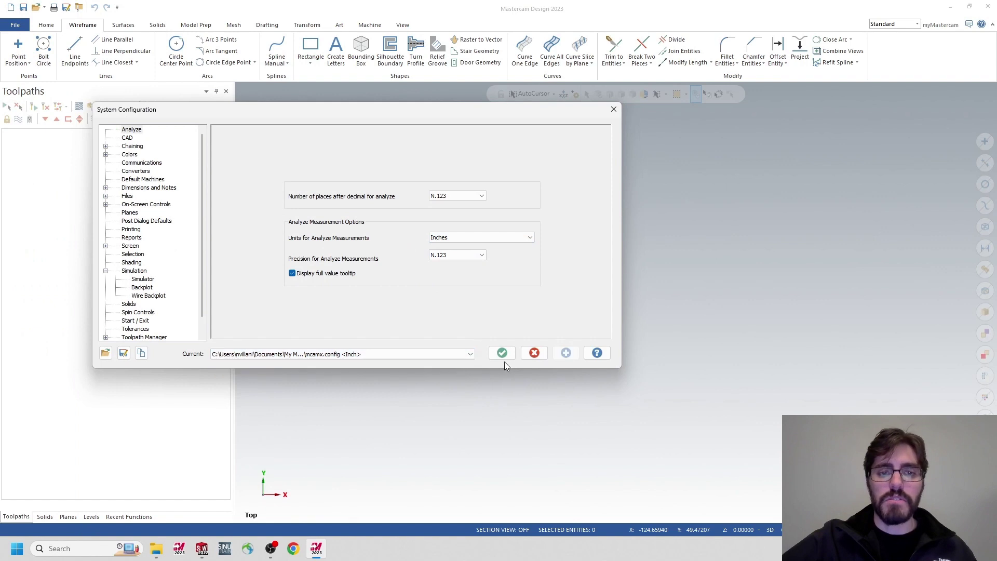
pyautogui.click(501, 353)
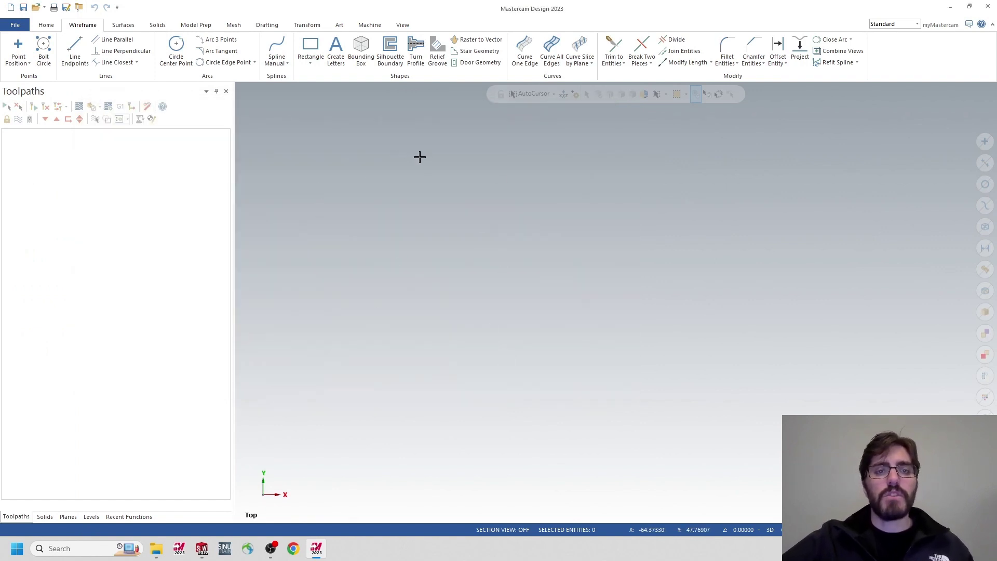
# Name level 1 "Wireframe".
pyautogui.click(90, 517)
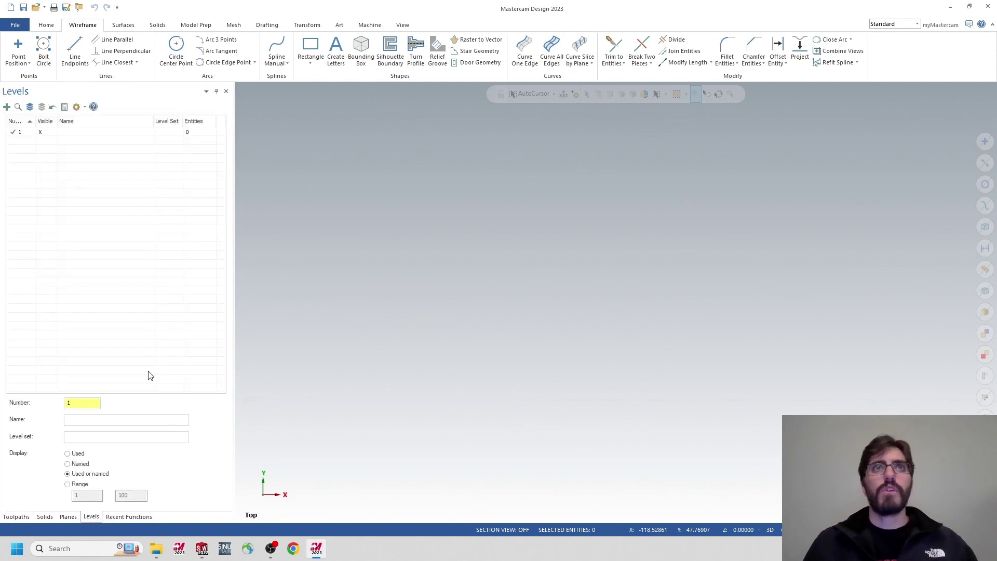
pyautogui.click(101, 134)
pyautogui.click(99, 131)
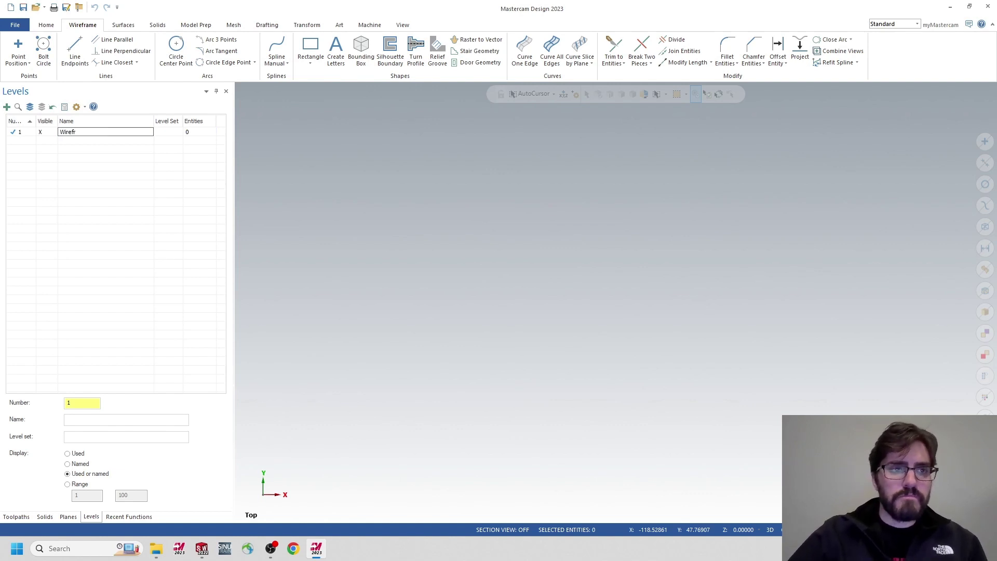
pyautogui.press('Return')
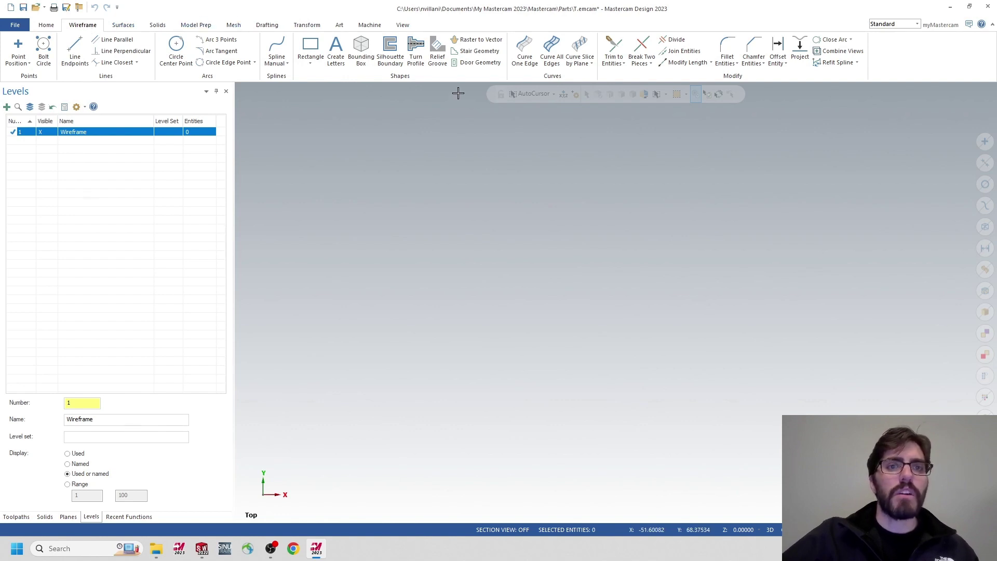
# Draw a corner-to-corner rectangle about 75 wide by 52 high, with anchoring to center turned off.
pyautogui.click(313, 50)
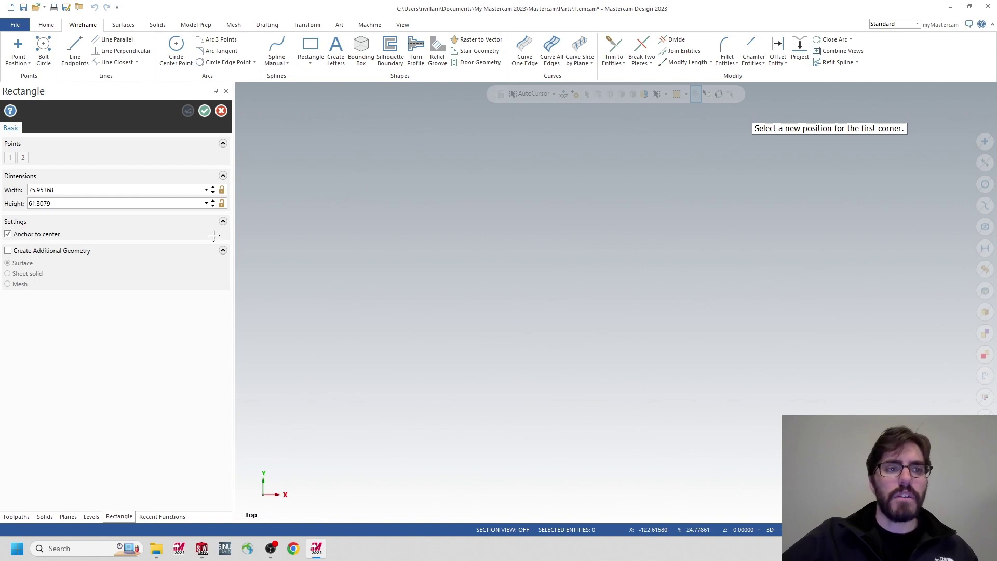
pyautogui.click(8, 234)
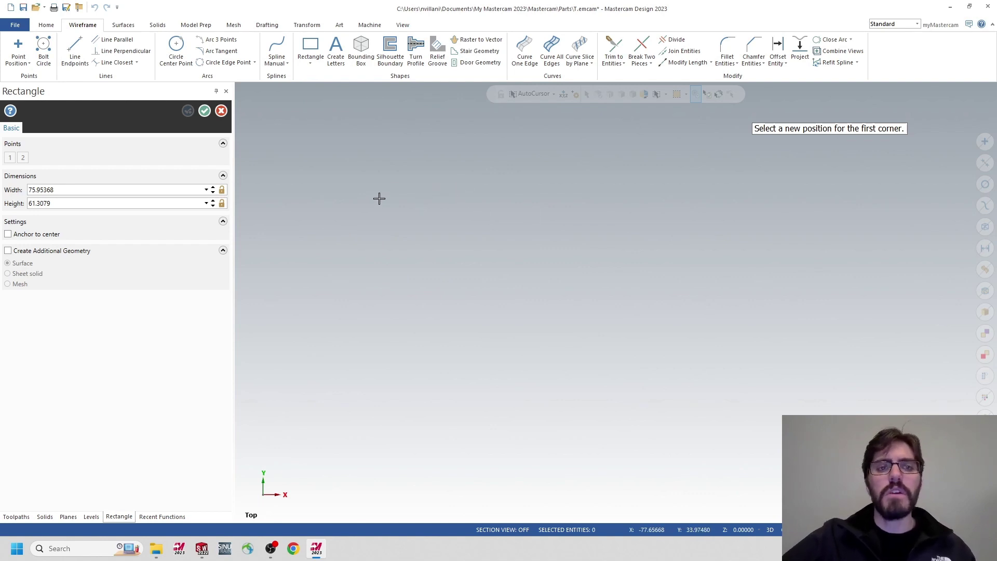
pyautogui.click(351, 179)
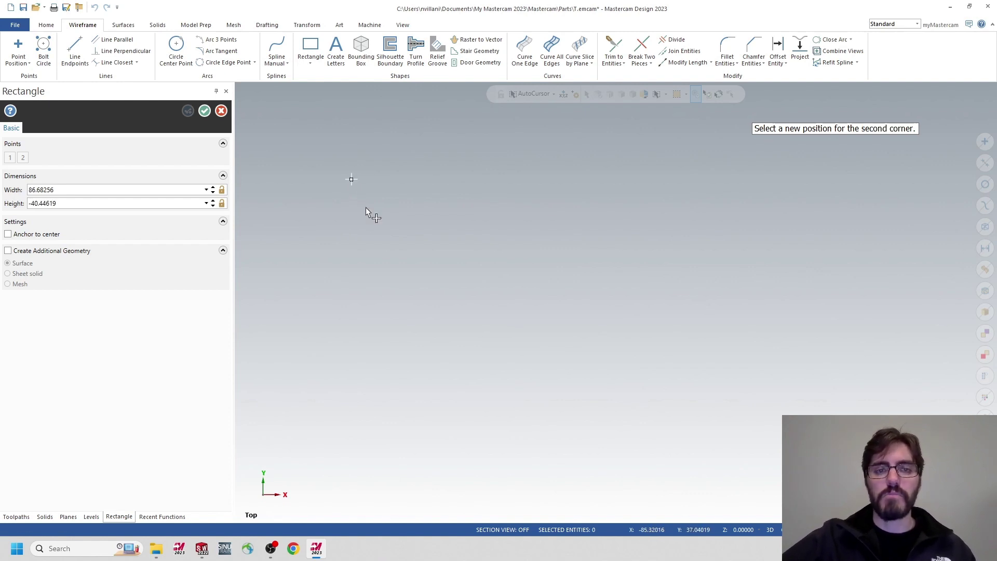
pyautogui.click(580, 338)
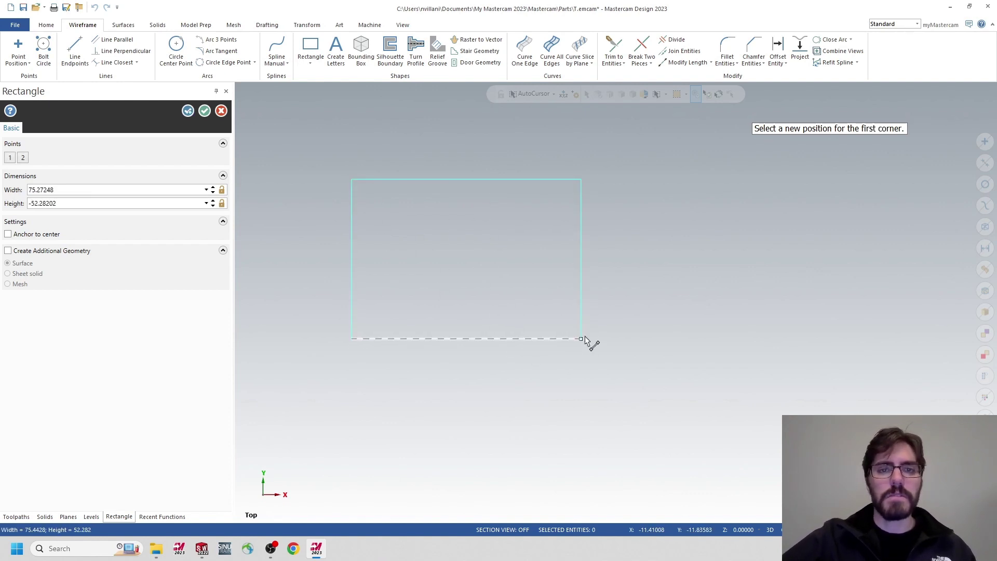
# Set the rectangle's width to 3.6875 and height to 2.9375, and accept it.
pyautogui.click(1, 195)
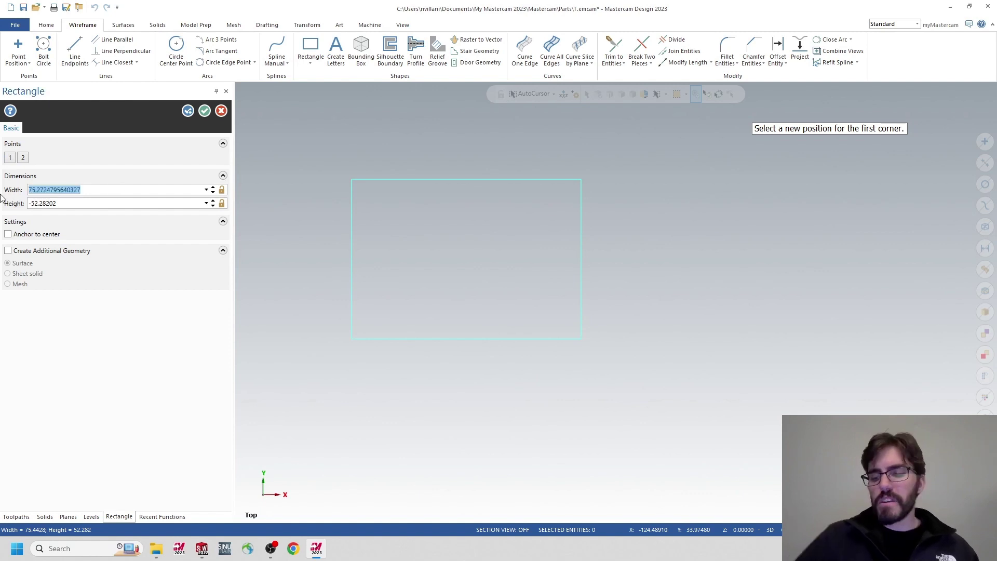
pyautogui.write('3.687')
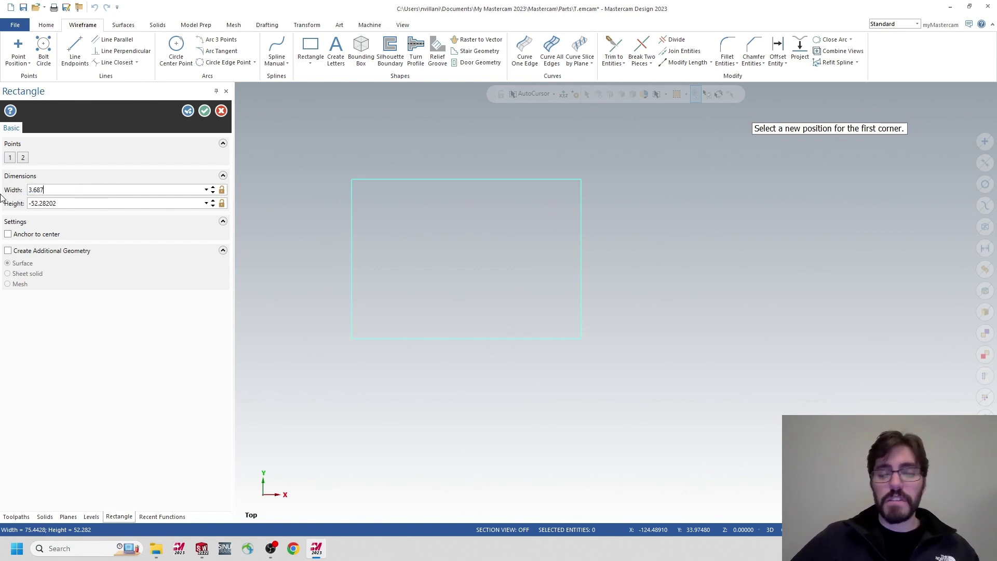
pyautogui.write('5')
pyautogui.click(79, 202)
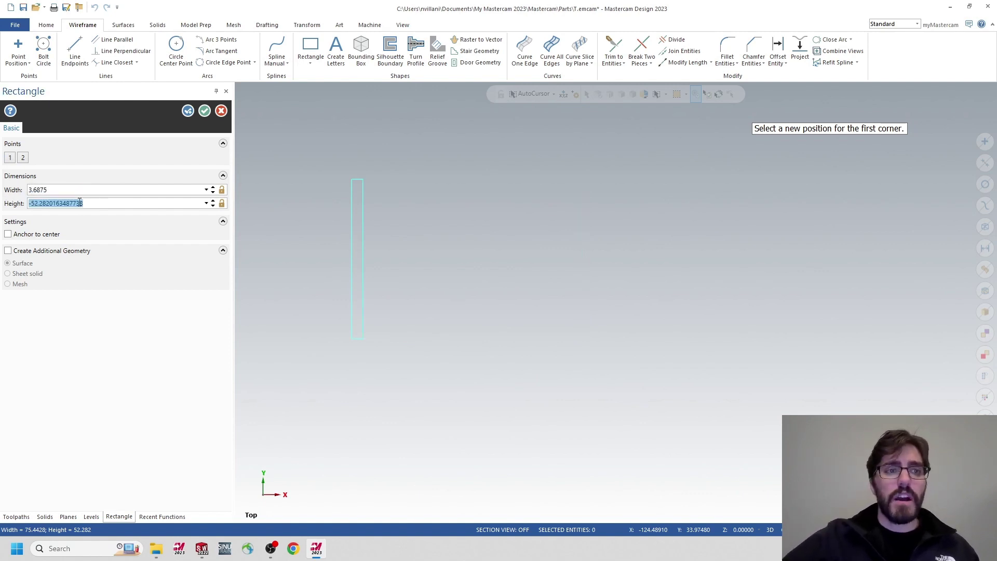
pyautogui.write('2.9375')
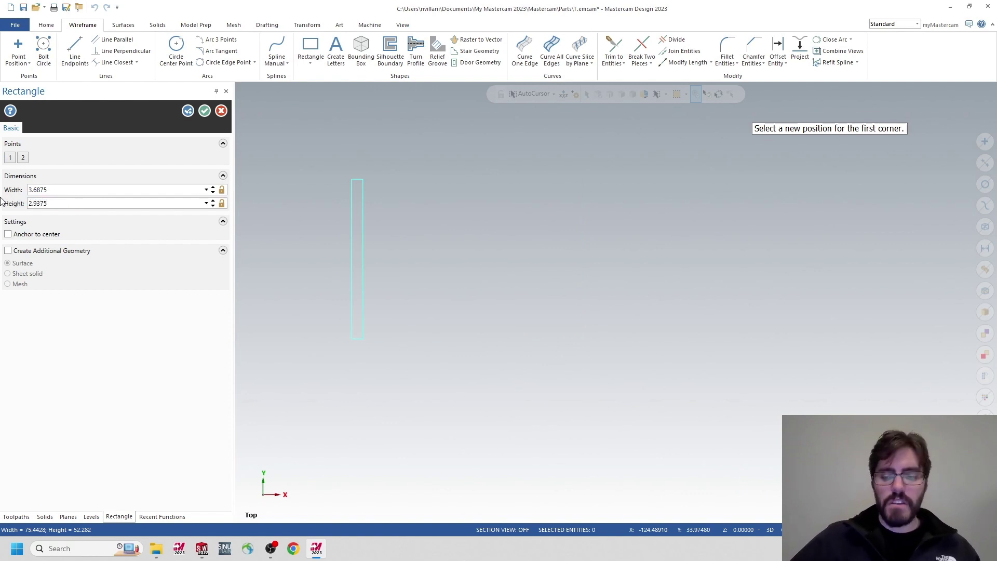
pyautogui.press('Return')
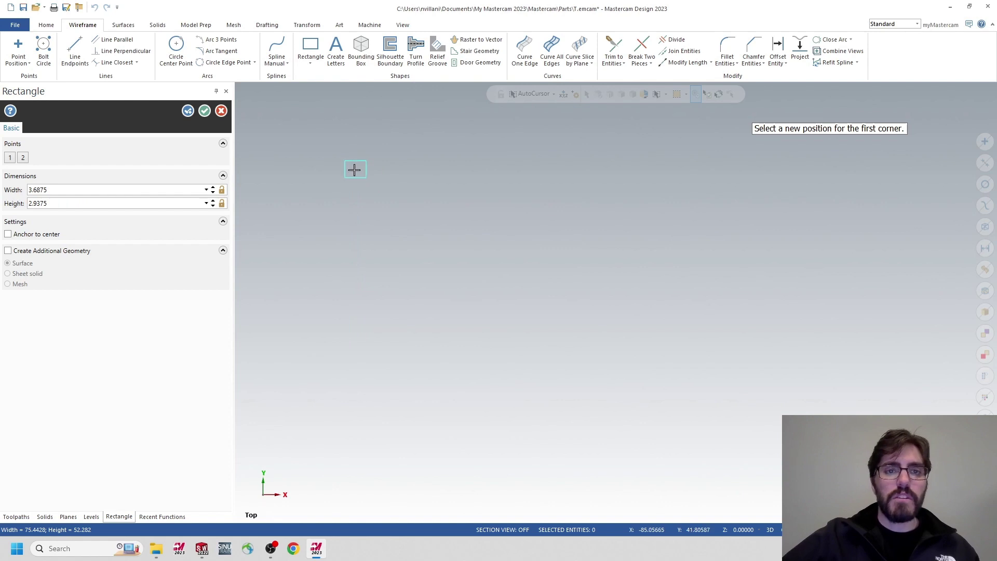
pyautogui.click(331, 157)
pyautogui.scroll(5, 330, 156)
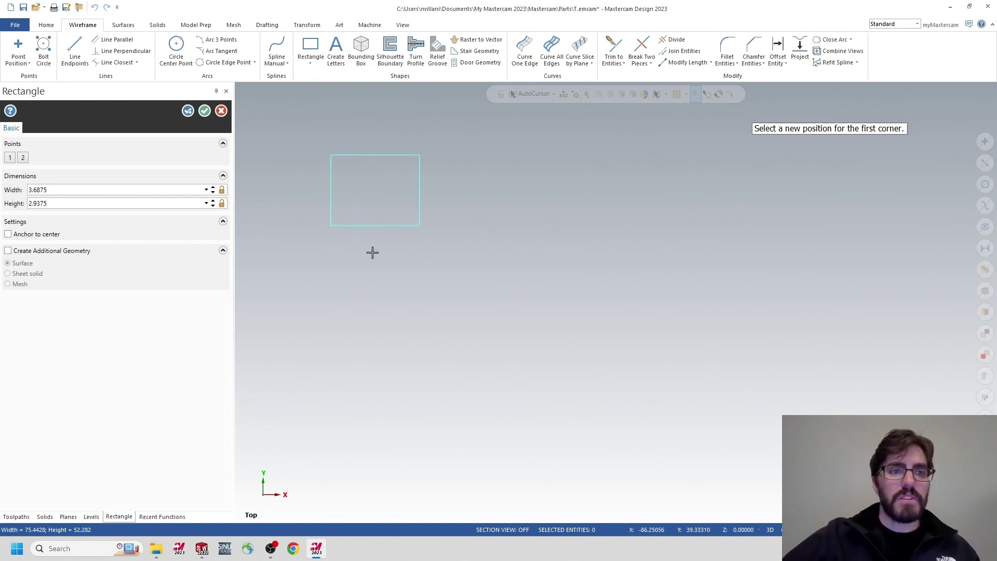
pyautogui.click(204, 111)
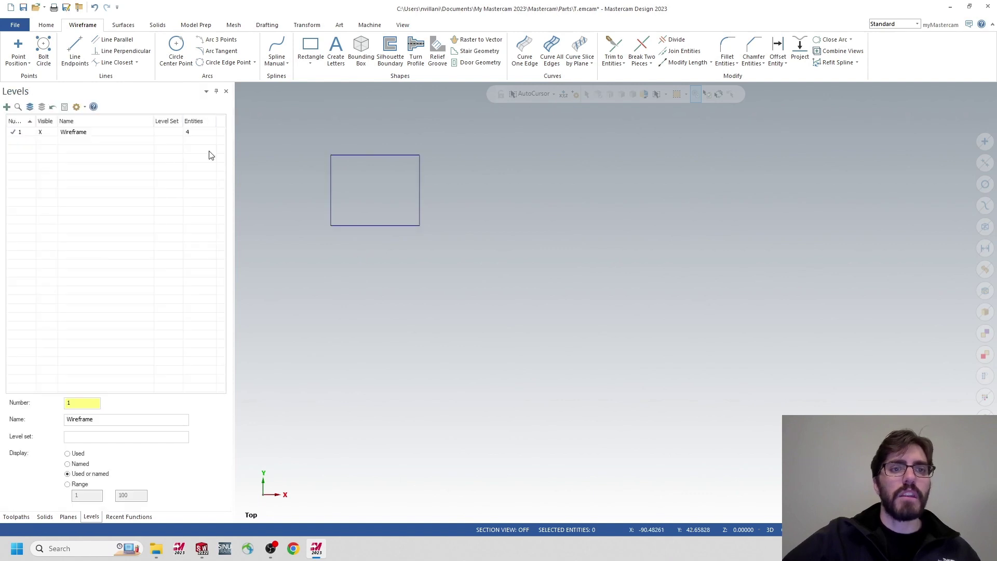
# Copy the entities of the Wireframe level.
pyautogui.scroll(3, 327, 154)
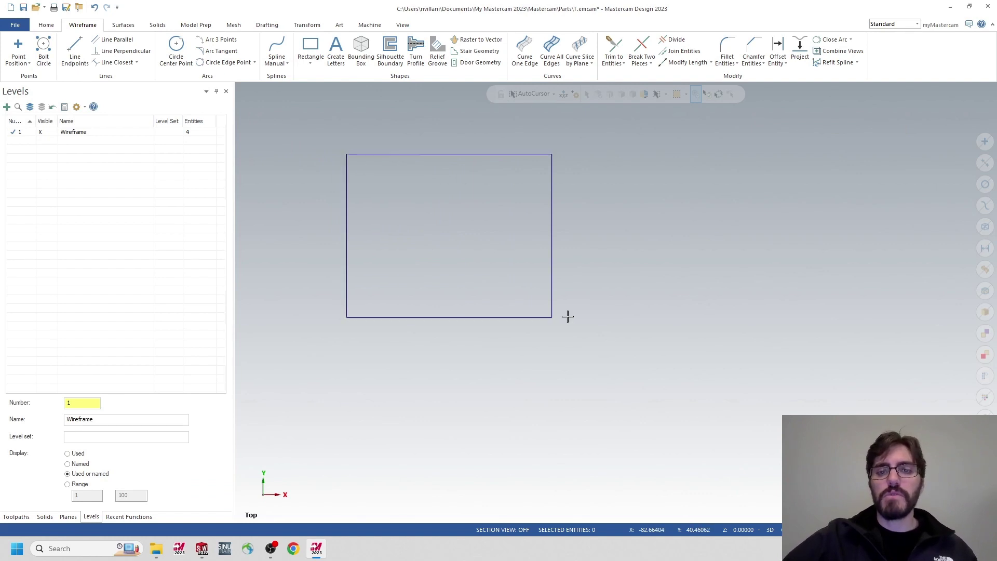
pyautogui.click(79, 133)
pyautogui.rightClick(79, 133)
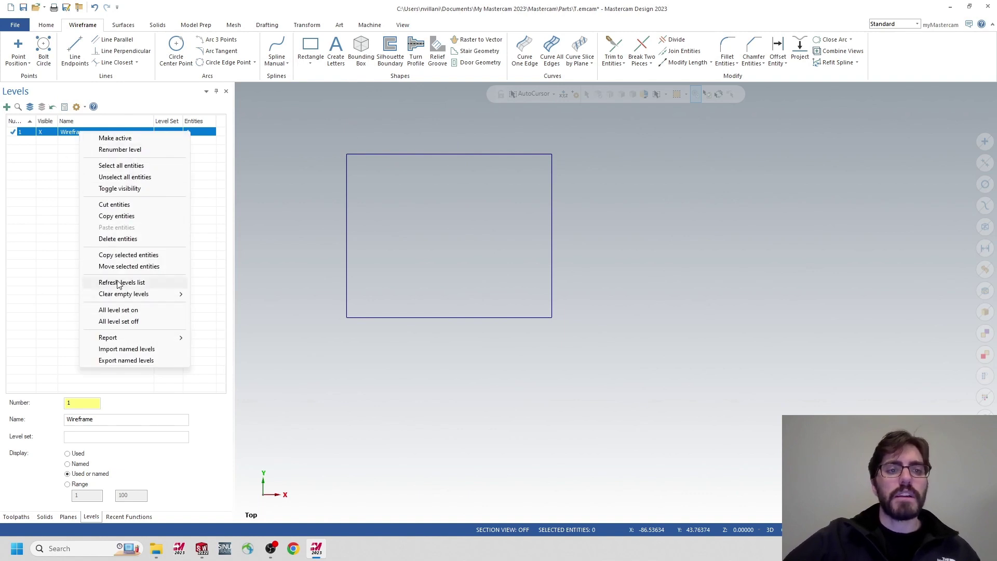
pyautogui.click(130, 216)
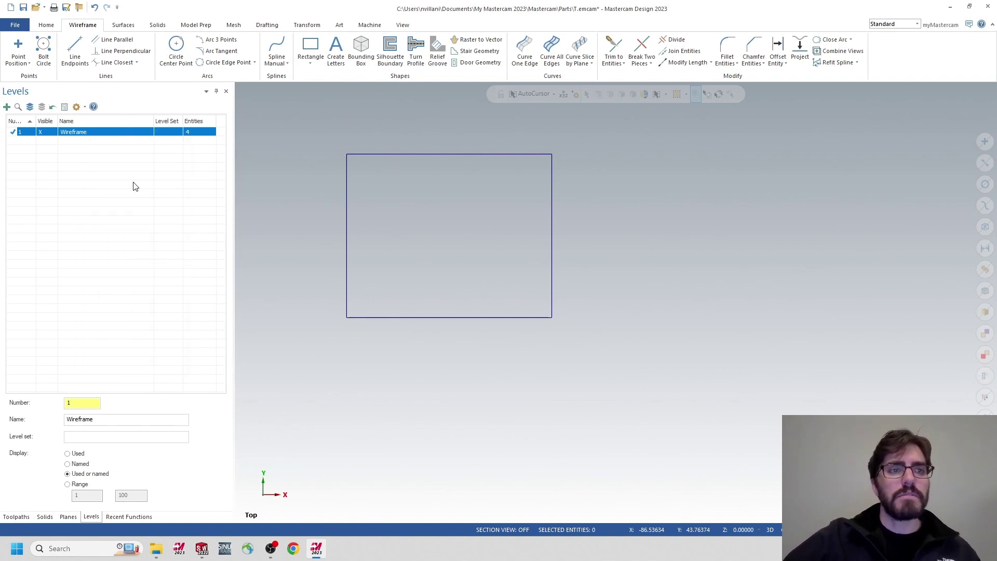
# Add a second level and name it "Wireframe with Radii".
pyautogui.click(7, 107)
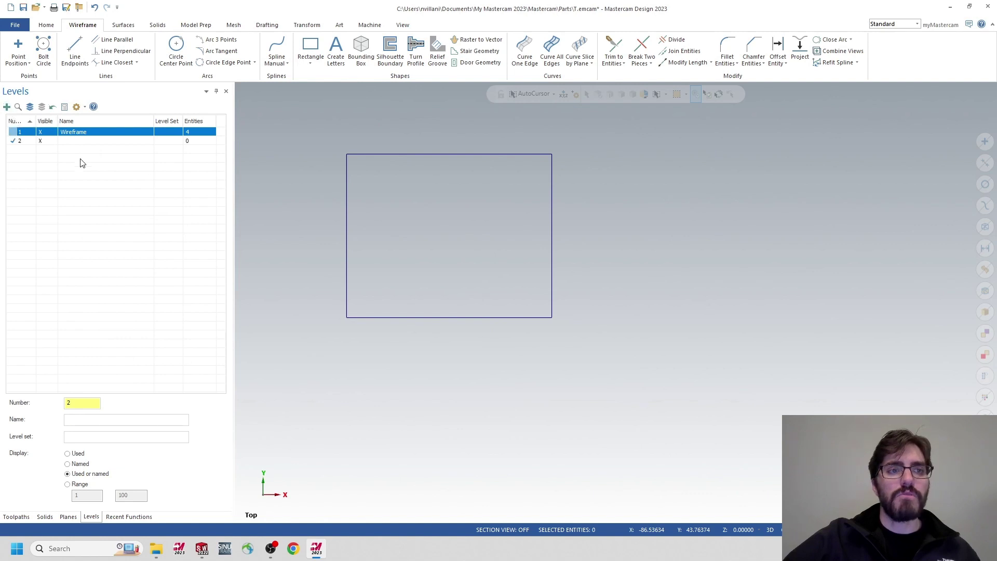
pyautogui.click(89, 140)
pyautogui.click(89, 140)
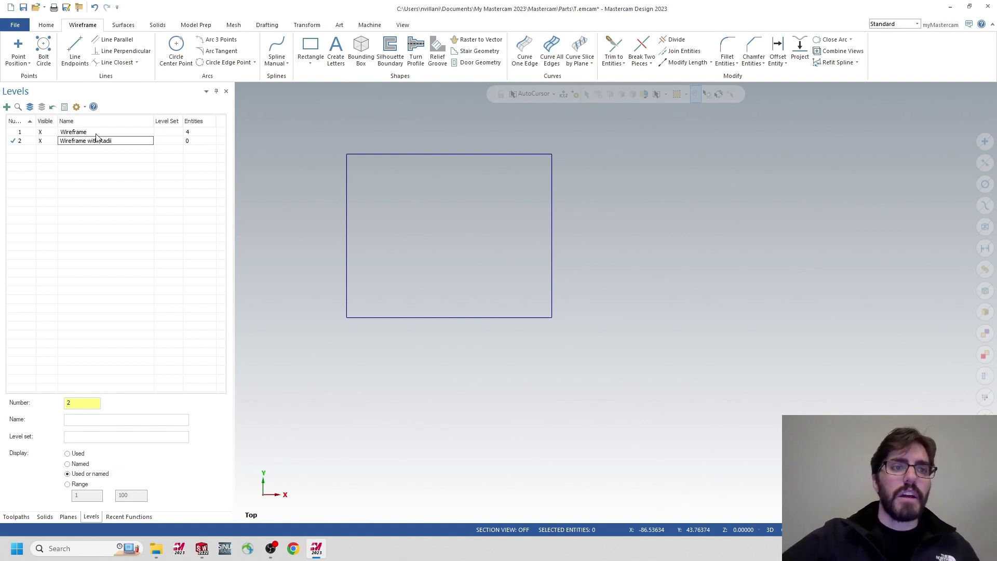
pyautogui.press('Return')
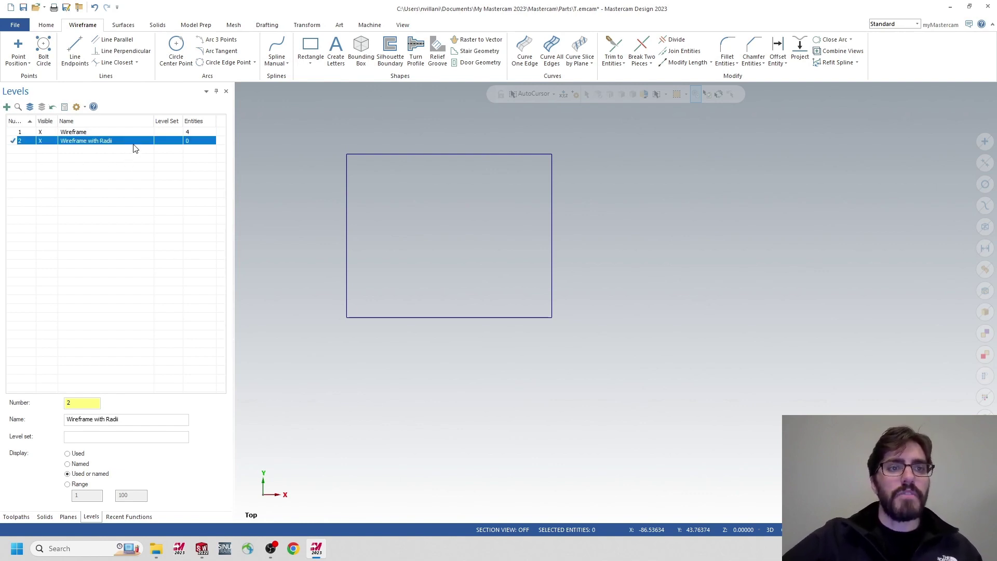
# Paste the copied entities into the Wireframe with Radii level and hide the Wireframe level.
pyautogui.rightClick(134, 143)
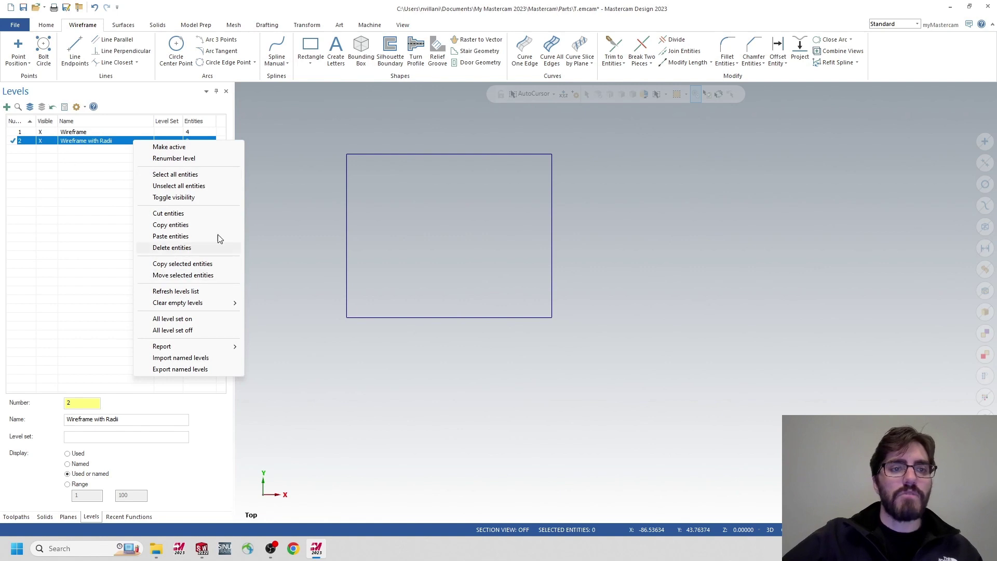
pyautogui.click(188, 238)
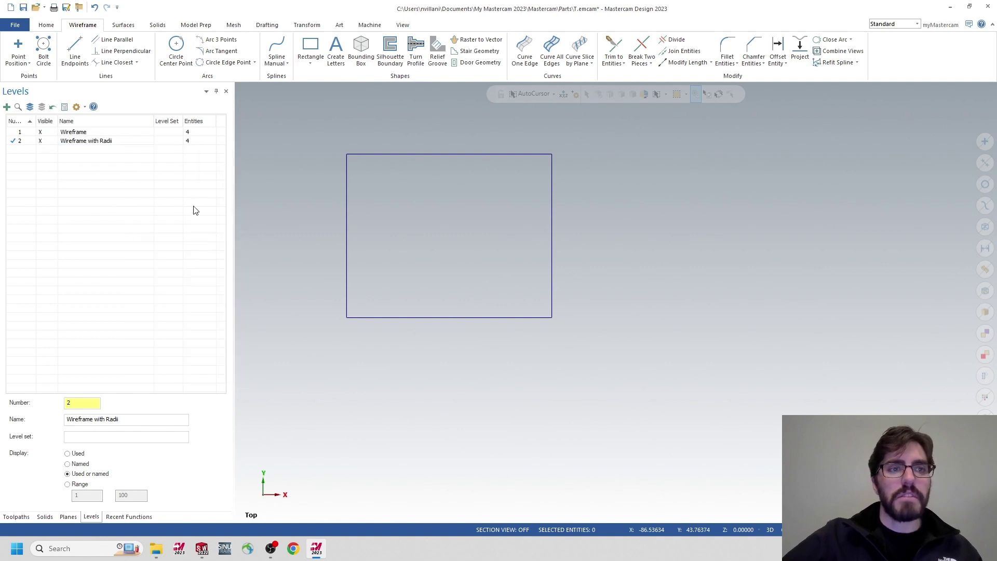
pyautogui.click(41, 133)
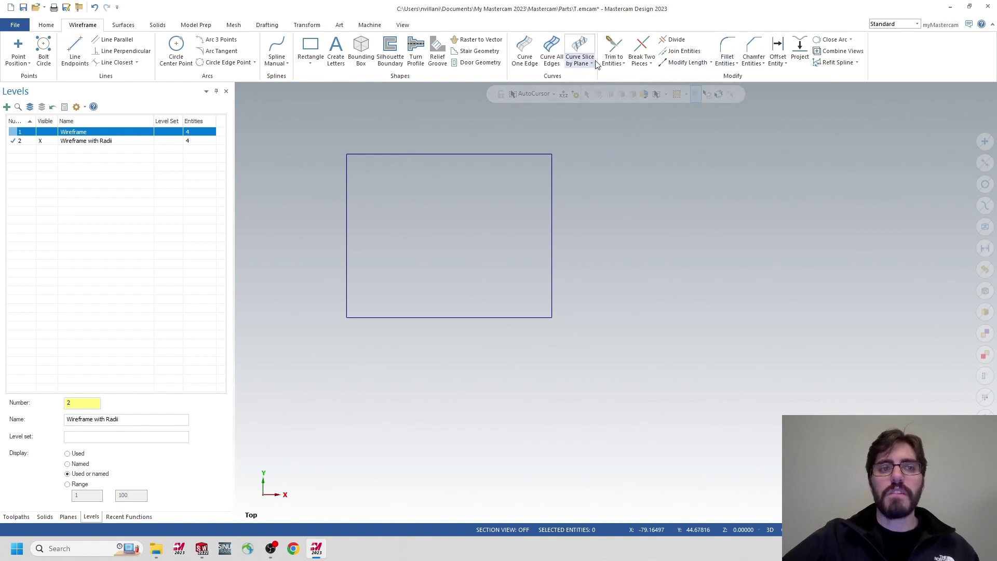
# Fillet the two upper corners of the rectangle with a 0.25 radius.
pyautogui.click(722, 51)
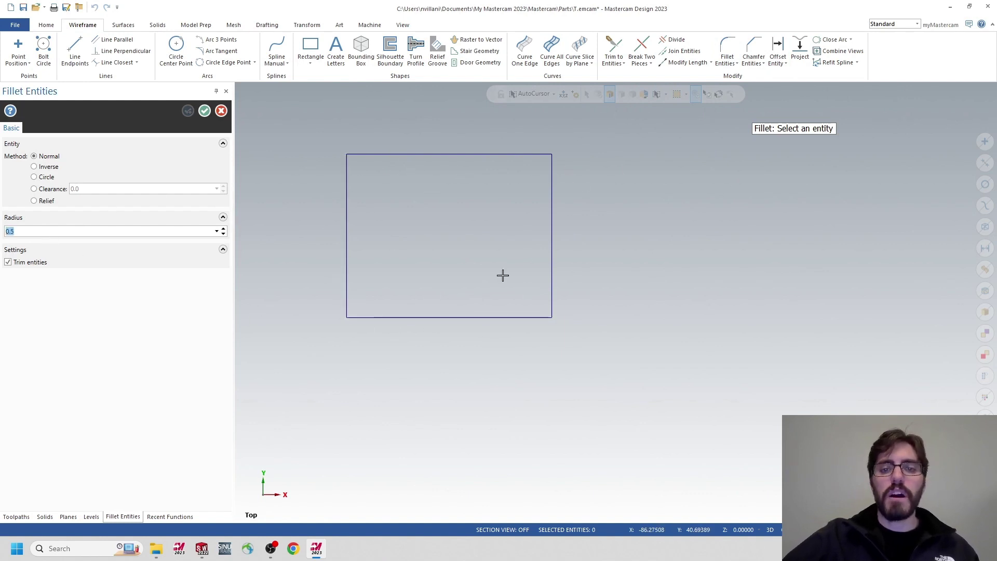
pyautogui.write('.25')
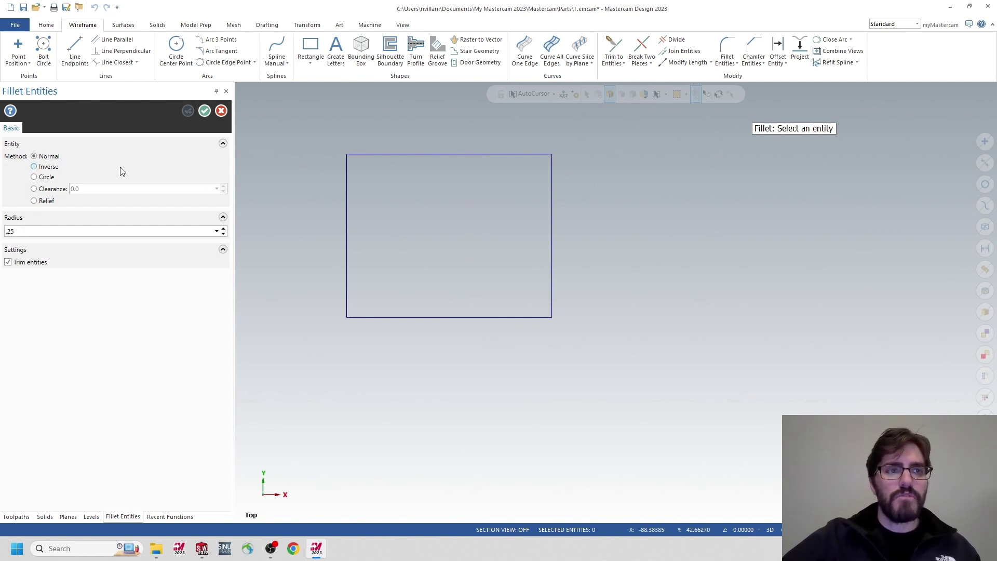
pyautogui.click(346, 175)
pyautogui.click(365, 161)
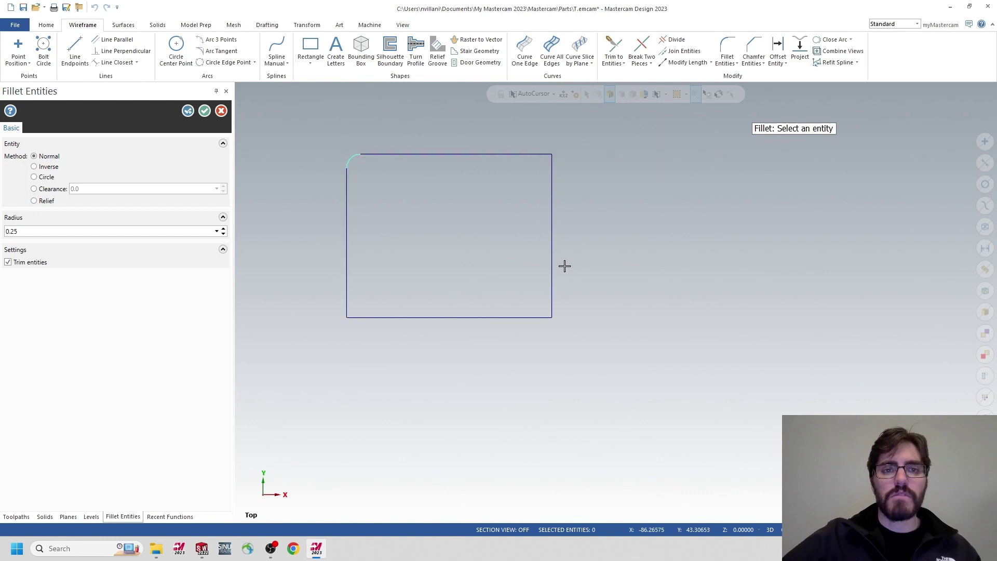
pyautogui.click(533, 162)
pyautogui.click(551, 192)
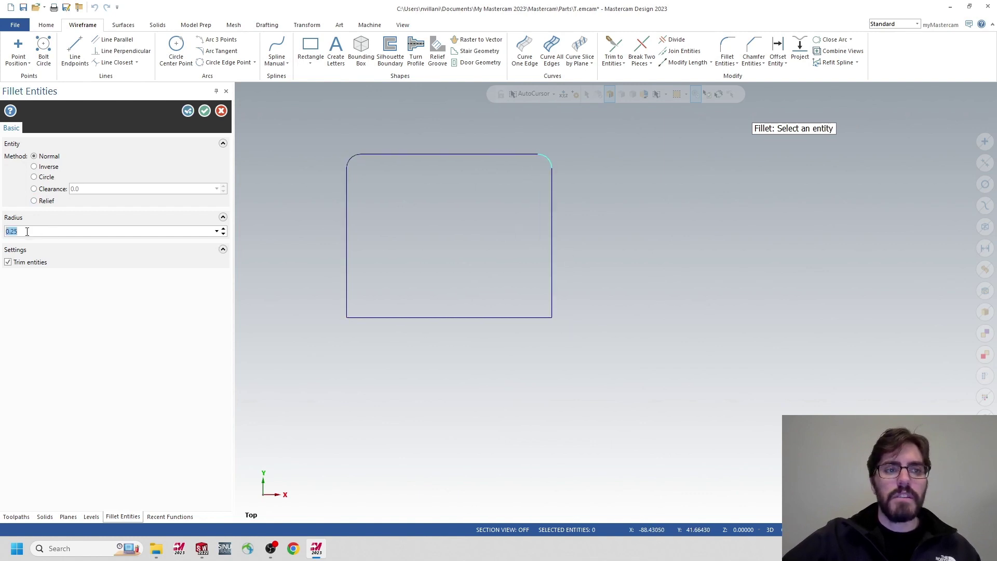
# Try a 0.5 radius on the upper-right corner fillet and restore it to 0.25.
pyautogui.click(75, 233)
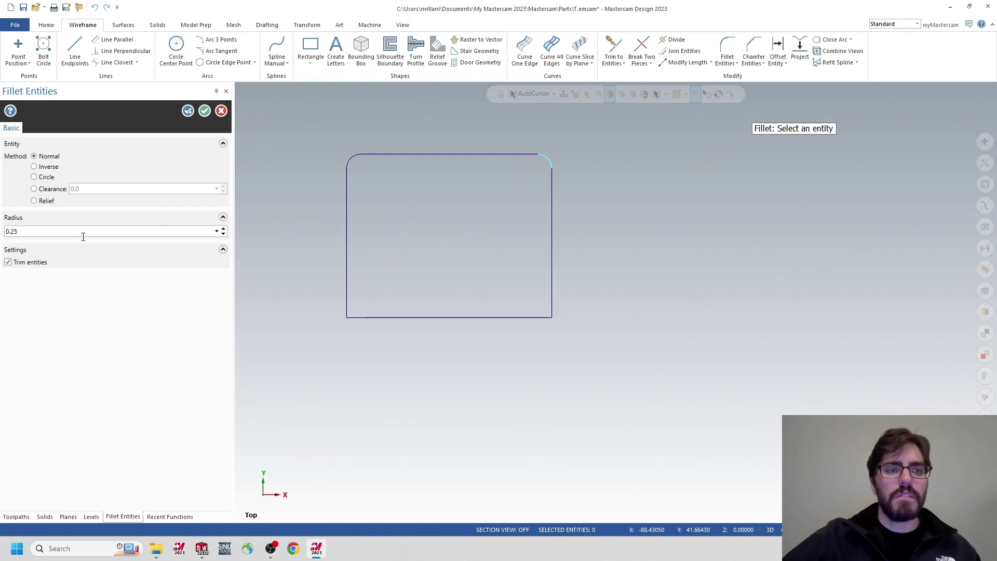
pyautogui.moveTo(75, 233); pyautogui.dragTo(1, 232)
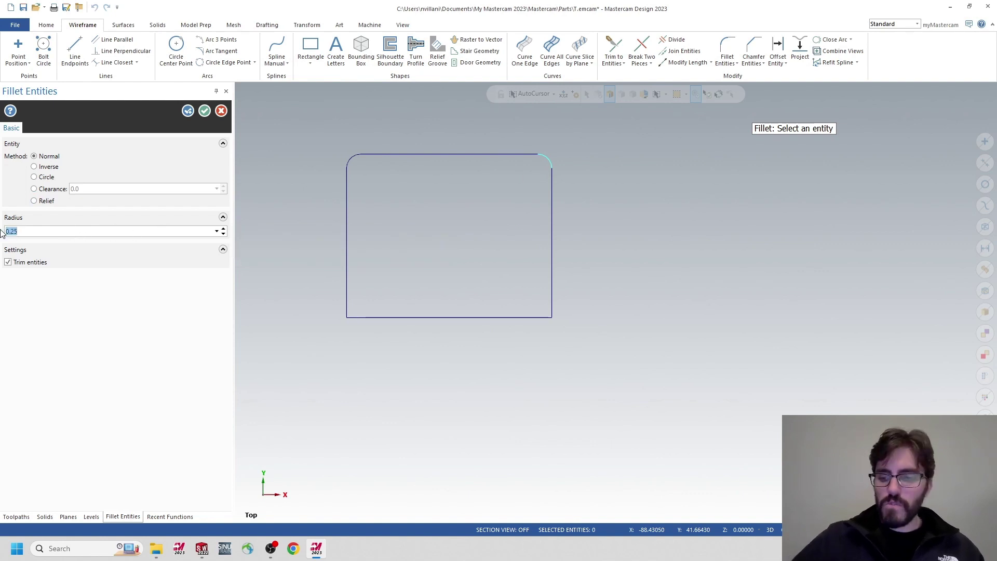
pyautogui.write('0.5')
pyautogui.press('Return')
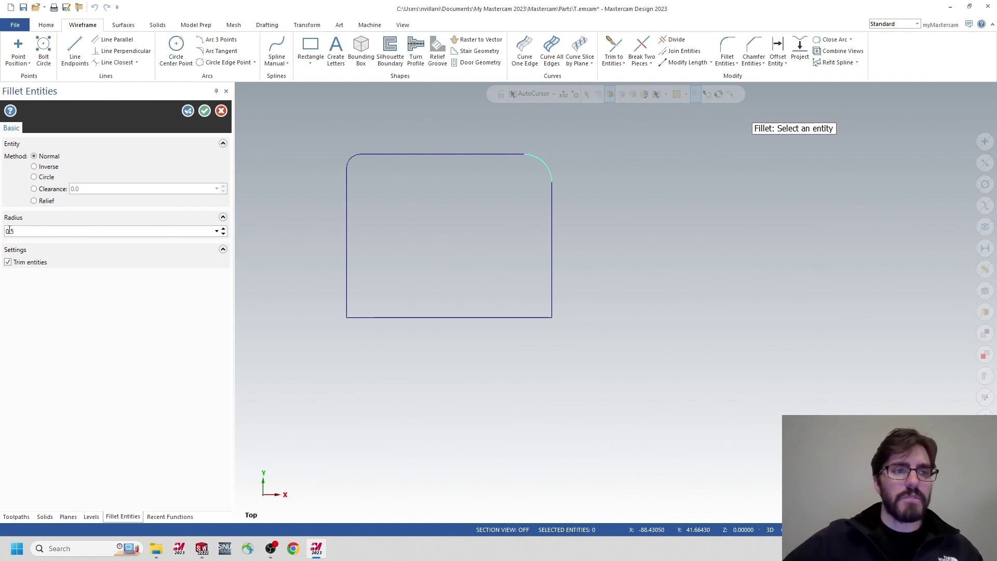
pyautogui.moveTo(9, 231); pyautogui.dragTo(2, 232)
pyautogui.press('Return')
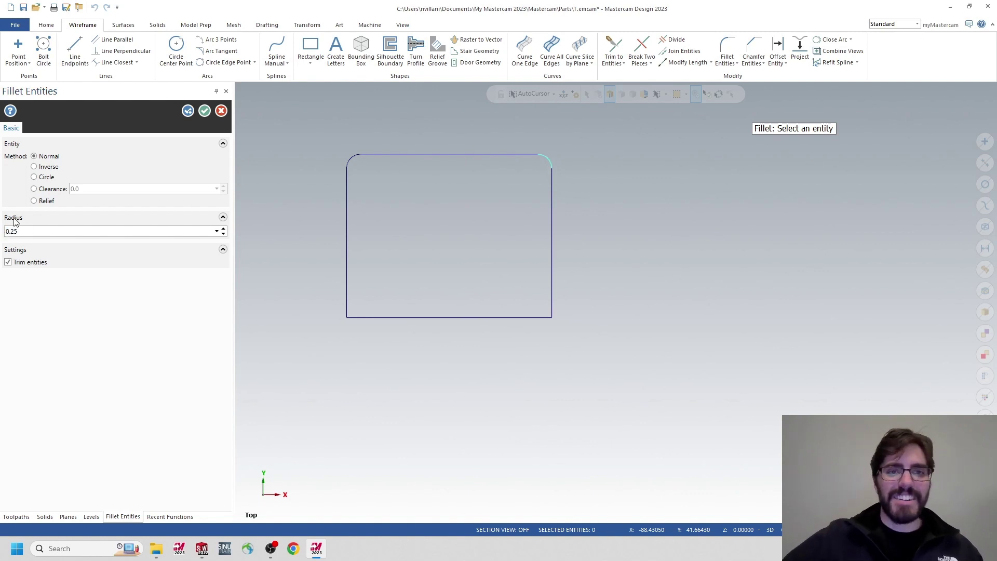
# Fillet the two lower corners of the rectangle with a 0.5 radius.
pyautogui.click(347, 275)
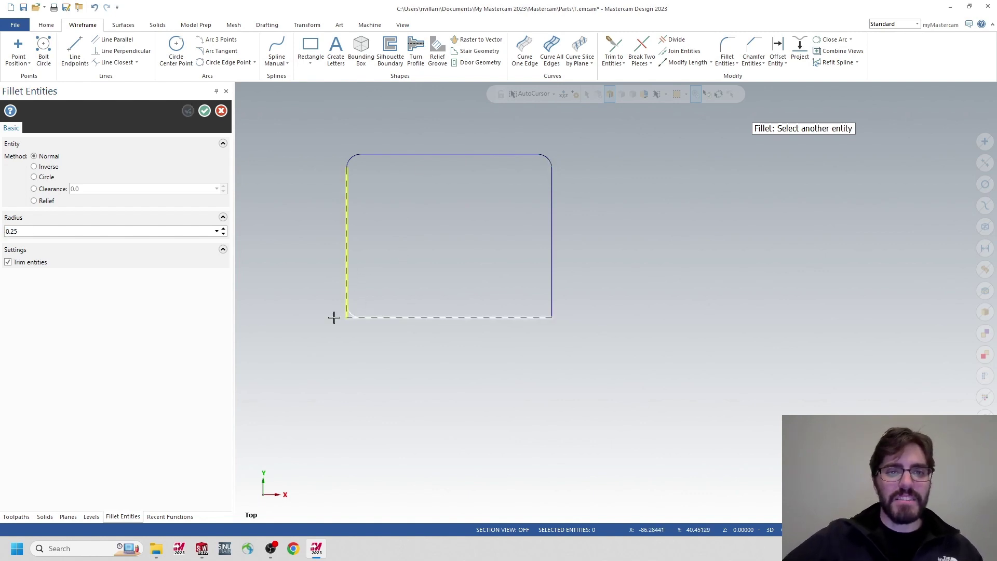
pyautogui.click(384, 317)
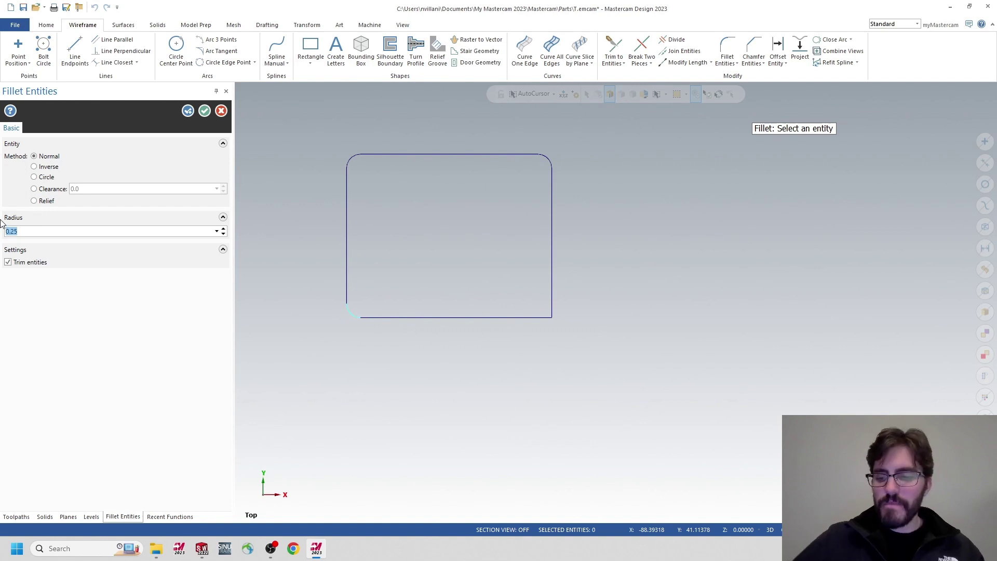
pyautogui.click(528, 317)
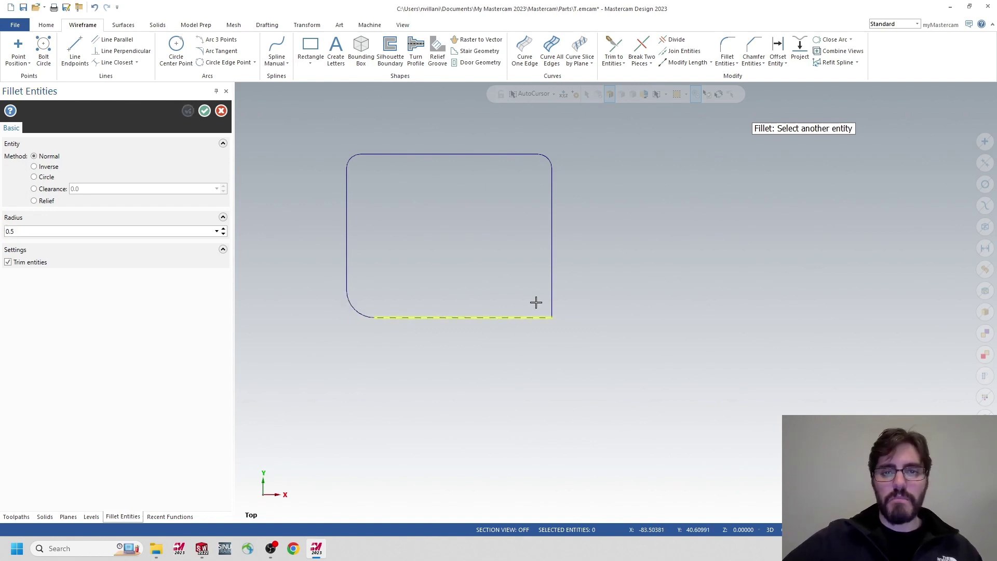
pyautogui.click(551, 291)
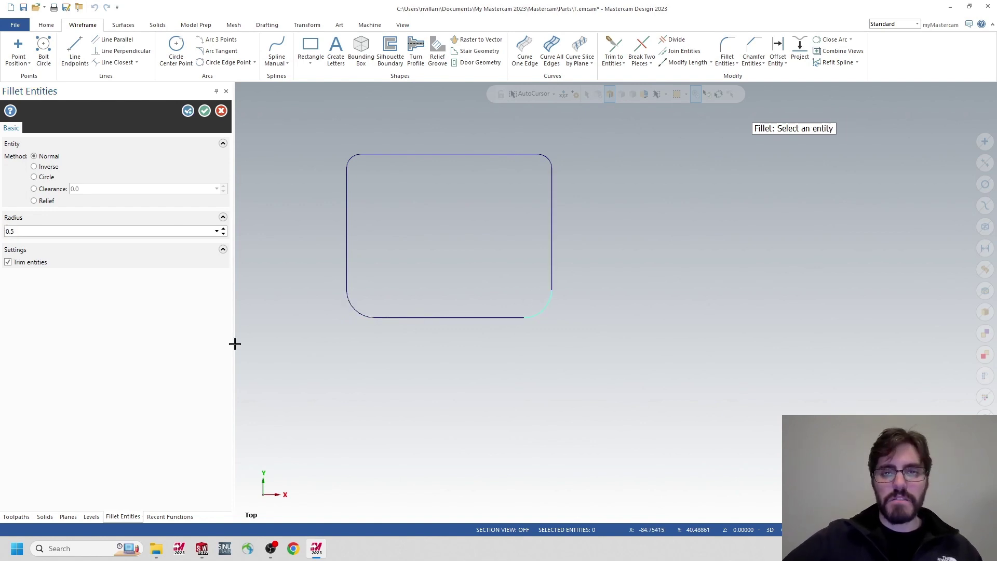
pyautogui.click(204, 111)
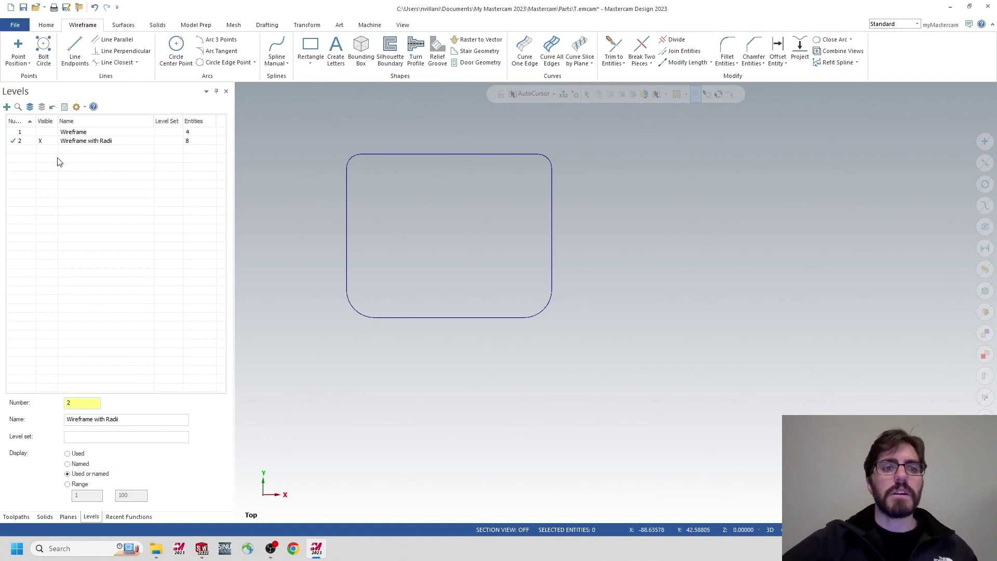
# Add a third level and name it "Solid".
pyautogui.click(7, 107)
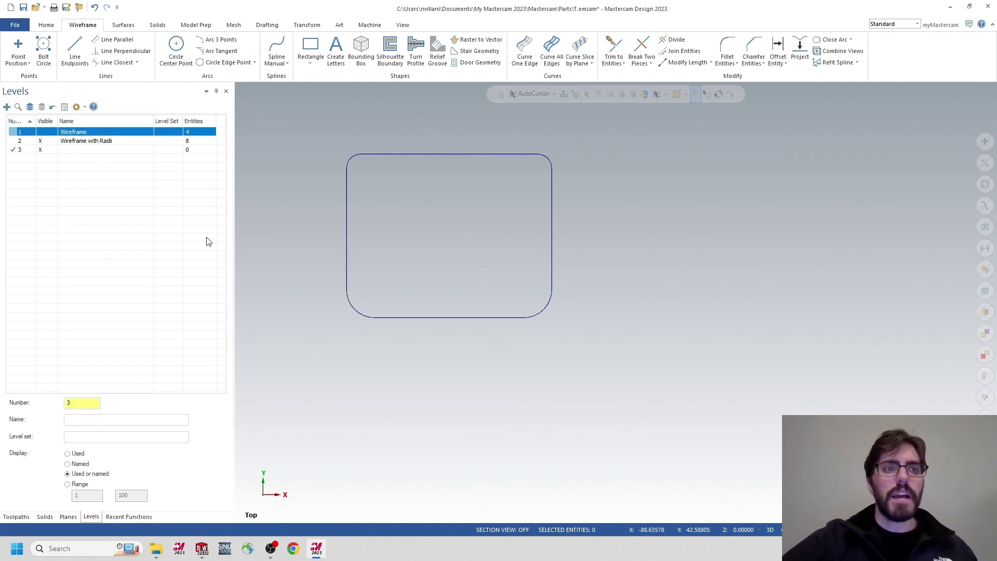
pyautogui.doubleClick(105, 150)
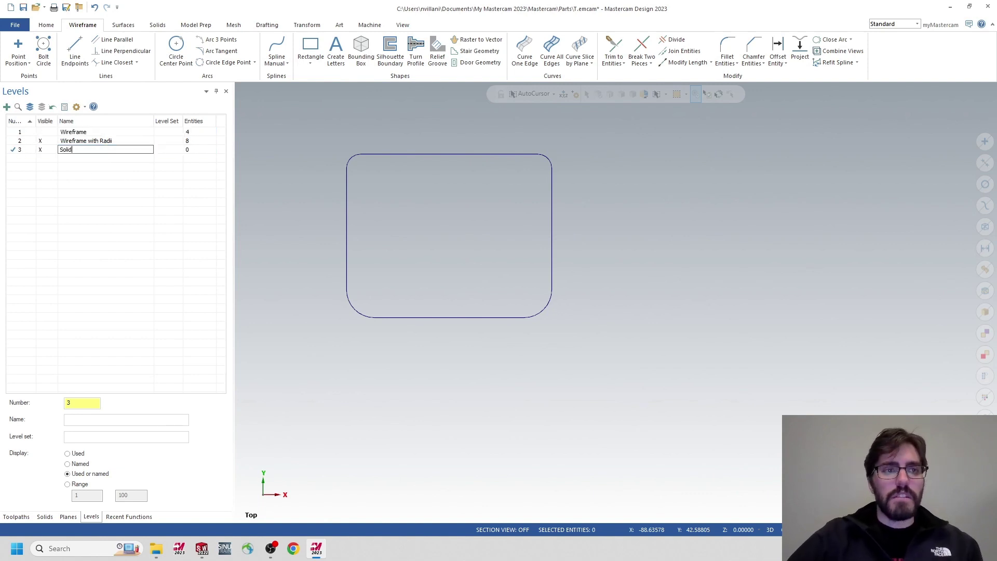
pyautogui.write('Solid')
pyautogui.press('Return')
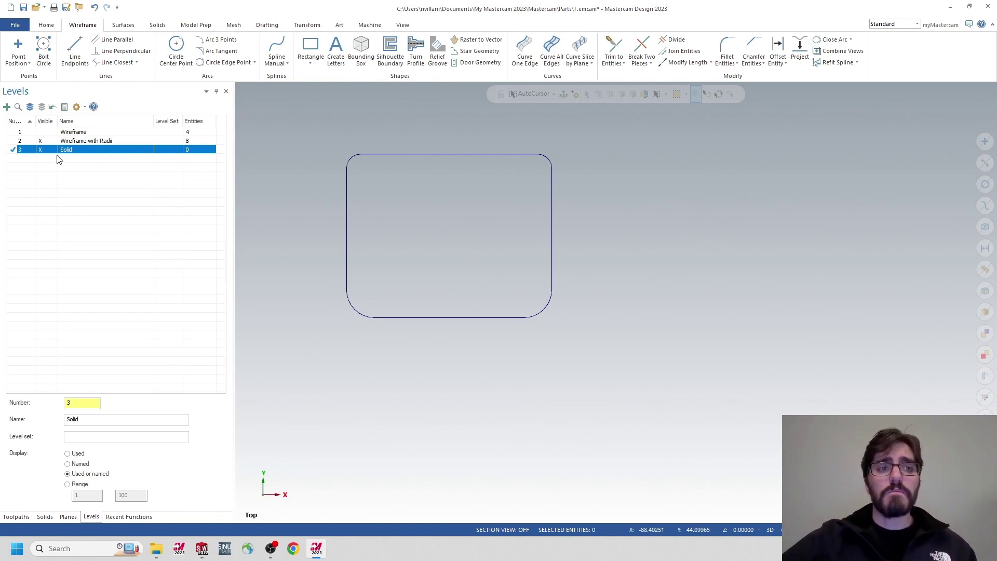
# Set up a solid extrude of the filleted rectangle chain as a new body directed downward.
pyautogui.click(155, 27)
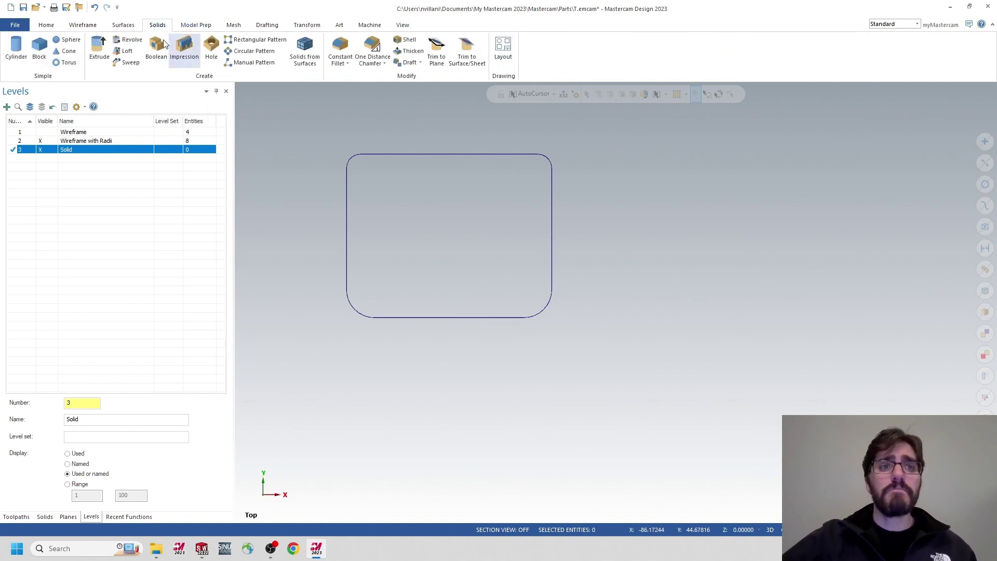
pyautogui.click(98, 49)
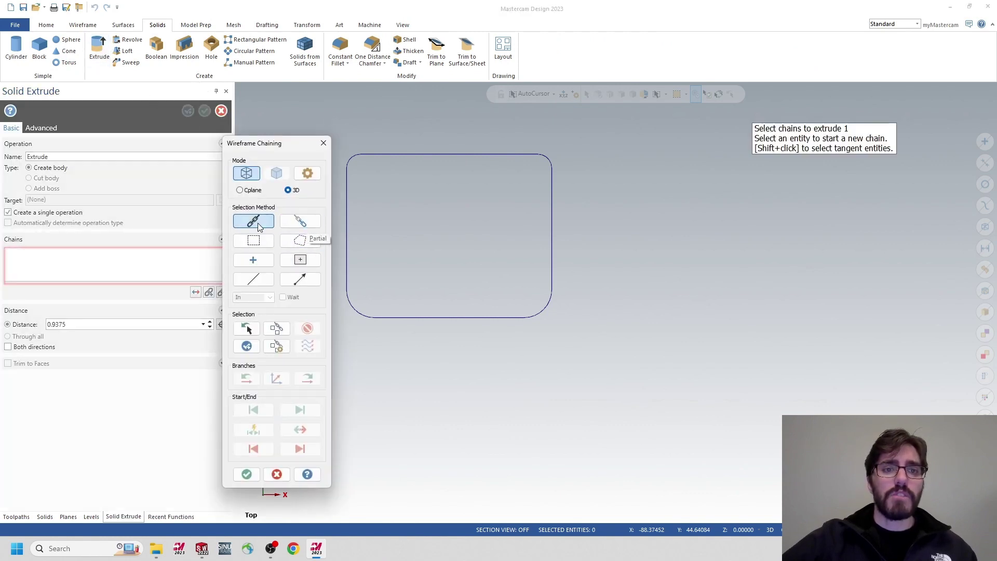
pyautogui.click(438, 154)
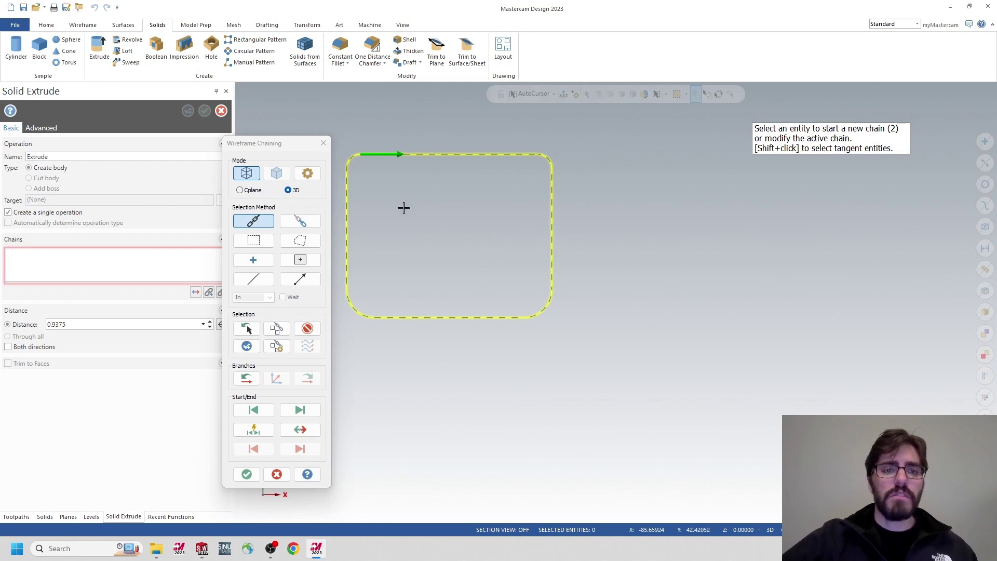
pyautogui.click(246, 474)
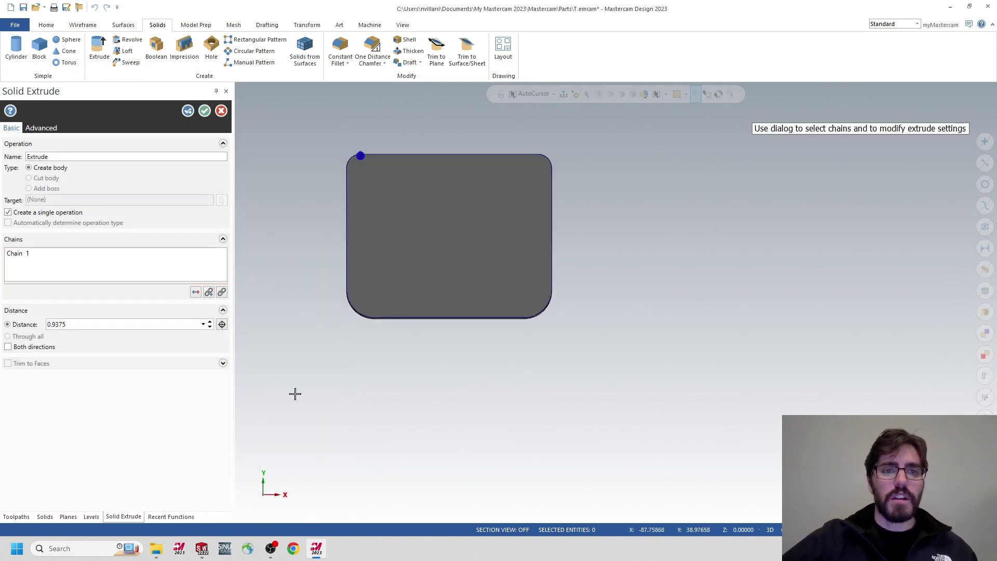
pyautogui.moveTo(369, 347); pyautogui.dragTo(371, 269, button='middle')
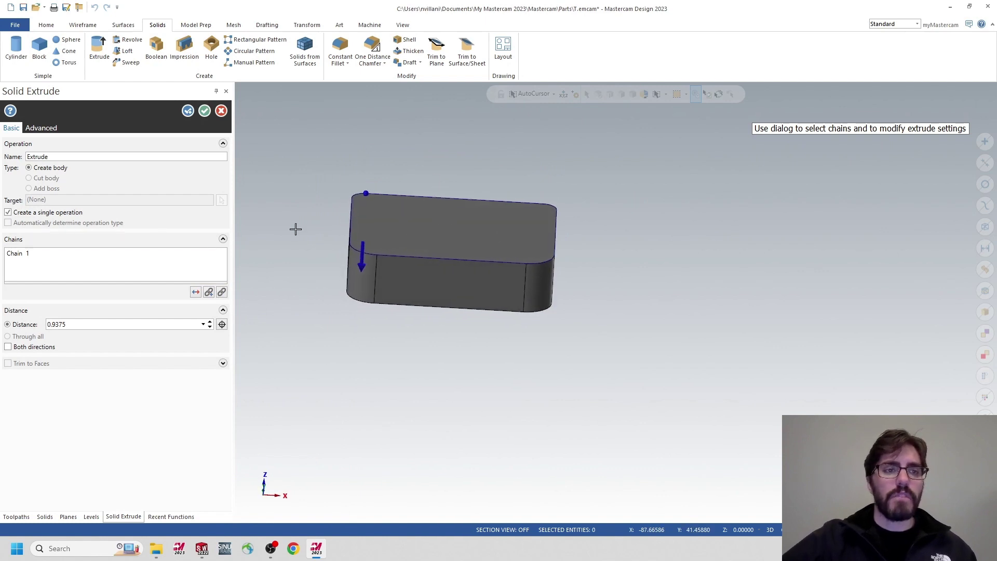
pyautogui.click(197, 293)
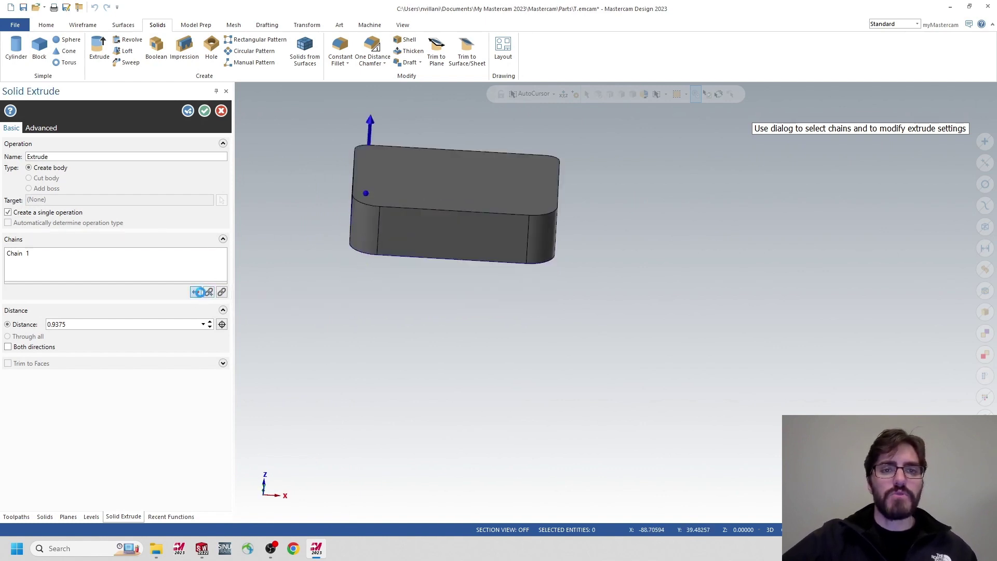
pyautogui.click(199, 294)
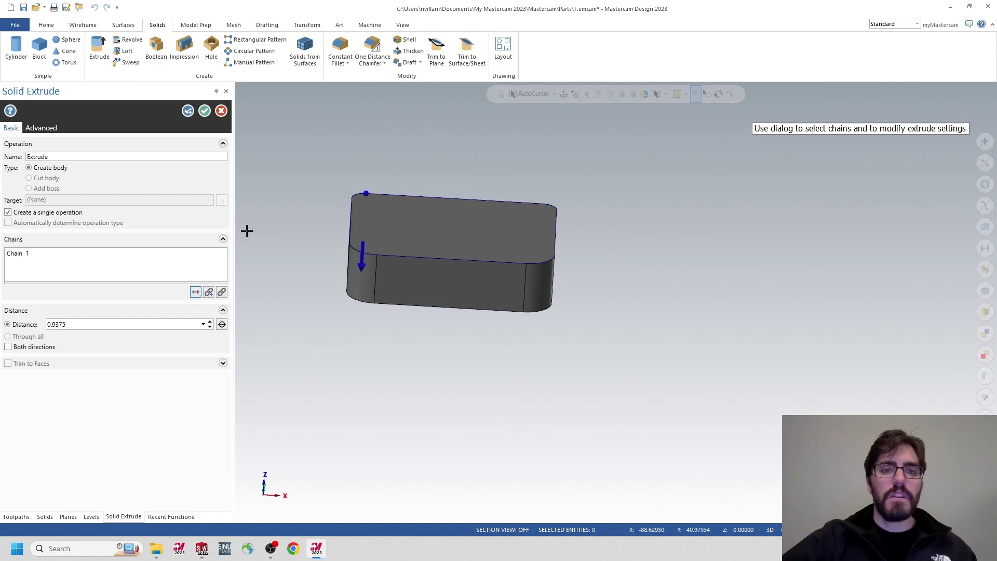
# Try extrude distances of 1, 0.9375 and 1.5 for the new body.
pyautogui.doubleClick(116, 326)
pyautogui.write('1')
pyautogui.press('Return')
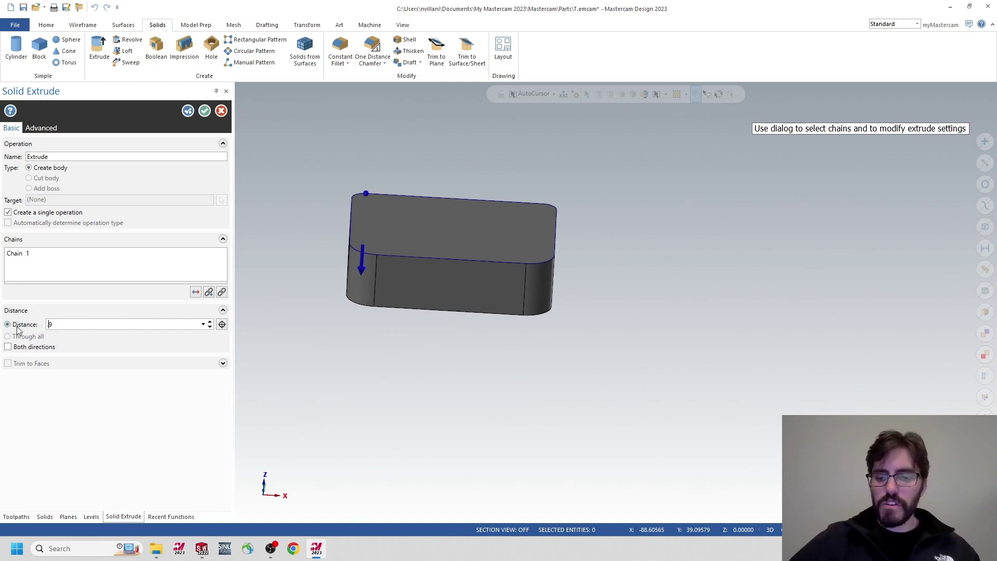
pyautogui.write('.9375')
pyautogui.press('Return')
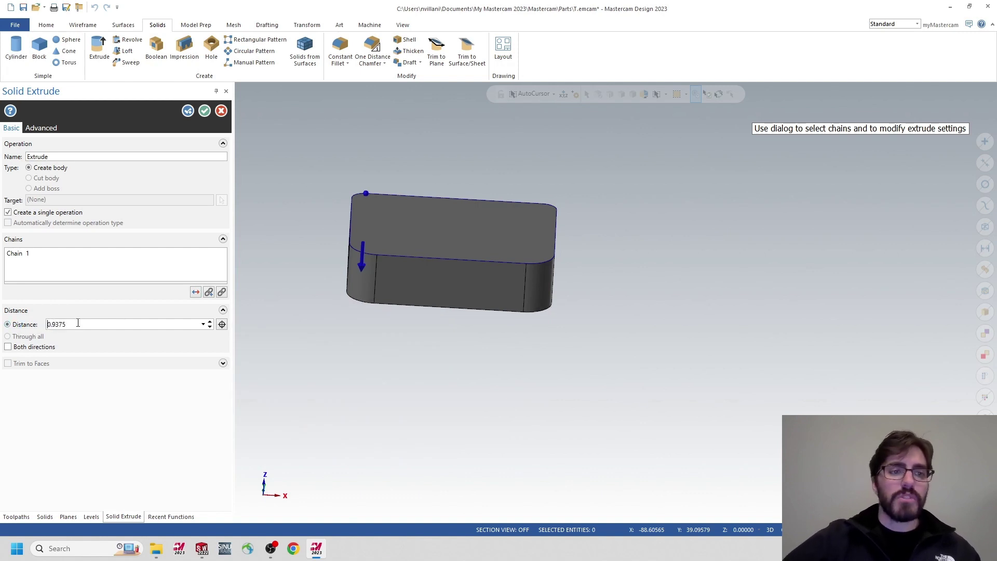
pyautogui.moveTo(78, 323); pyautogui.dragTo(6, 323)
pyautogui.write('1.5')
pyautogui.press('Return')
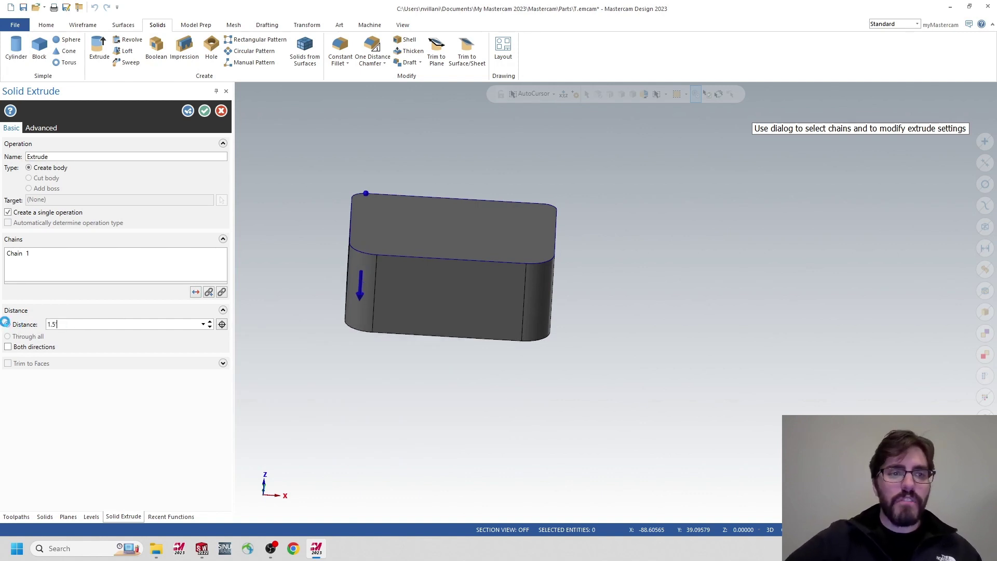
# Set the extrude distance to 0.9375 and create the solid body.
pyautogui.write('.93')
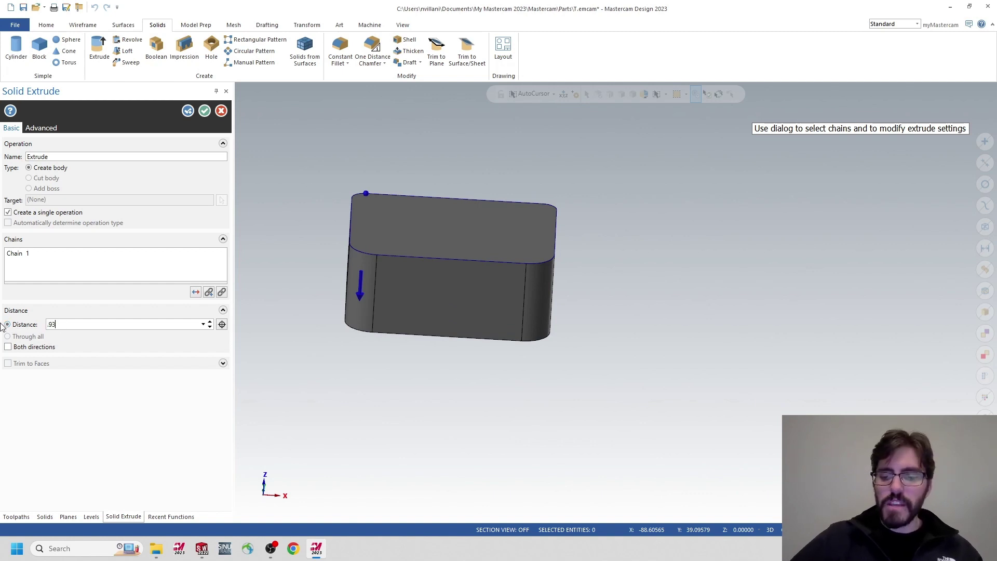
pyautogui.write('75')
pyautogui.press('Return')
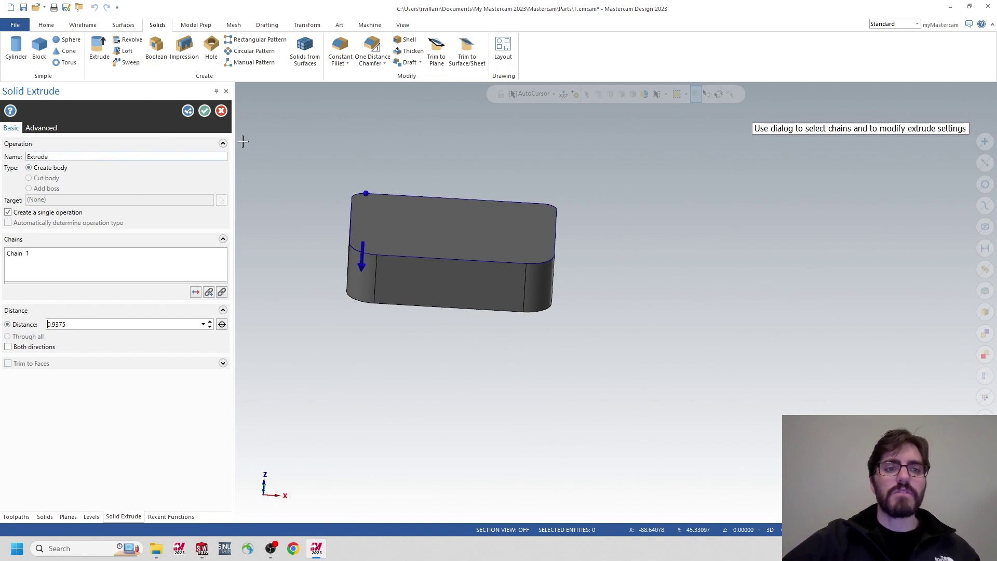
pyautogui.click(204, 111)
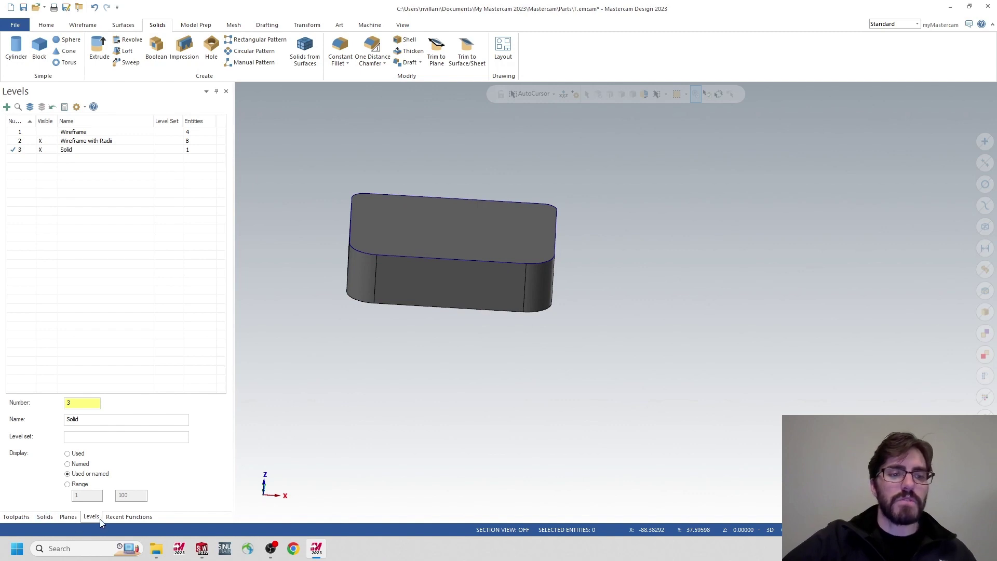
# Try distances of 1.5 and 2 in the solid's existing Extrude operation and restore it to 0.9375.
pyautogui.click(45, 517)
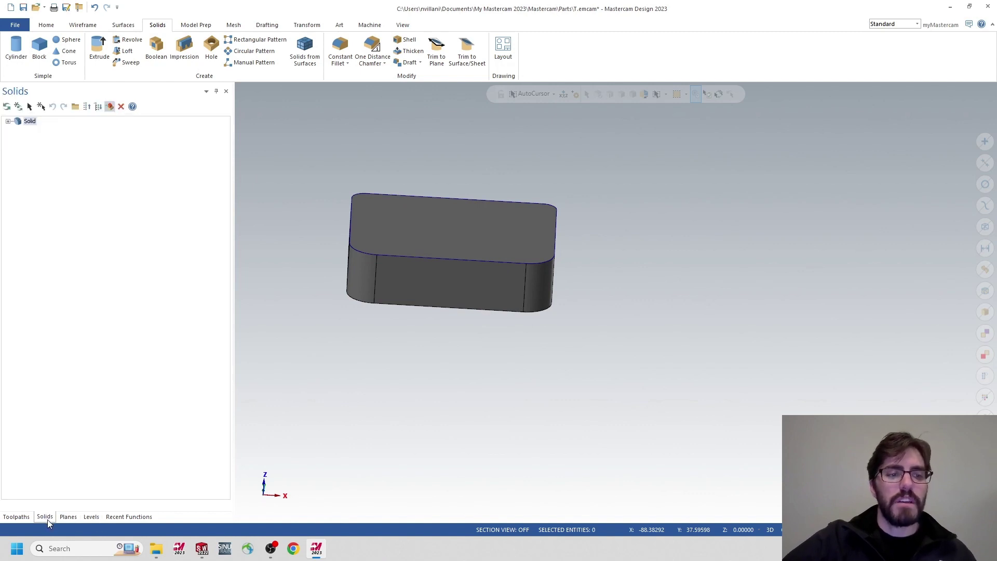
pyautogui.click(8, 121)
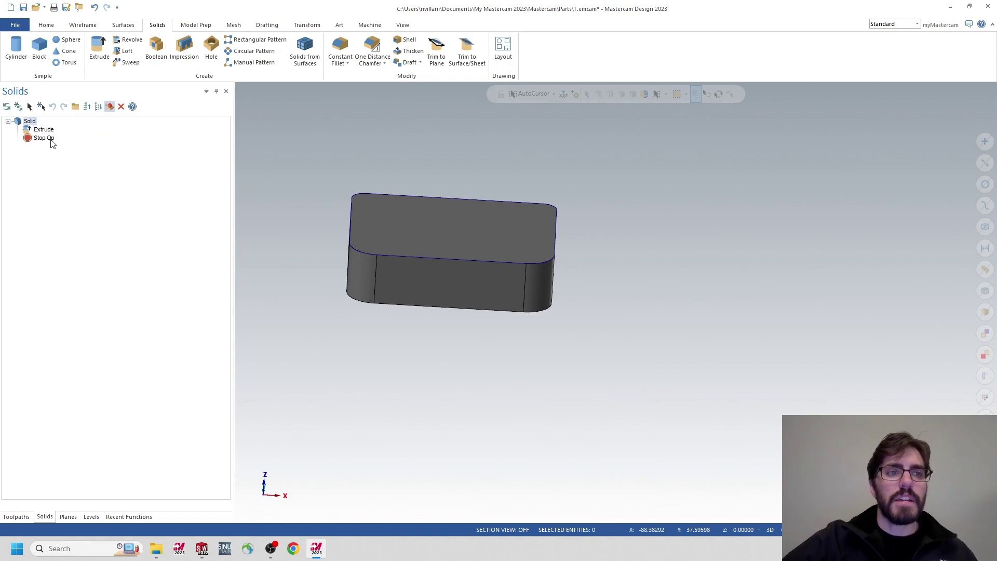
pyautogui.doubleClick(45, 133)
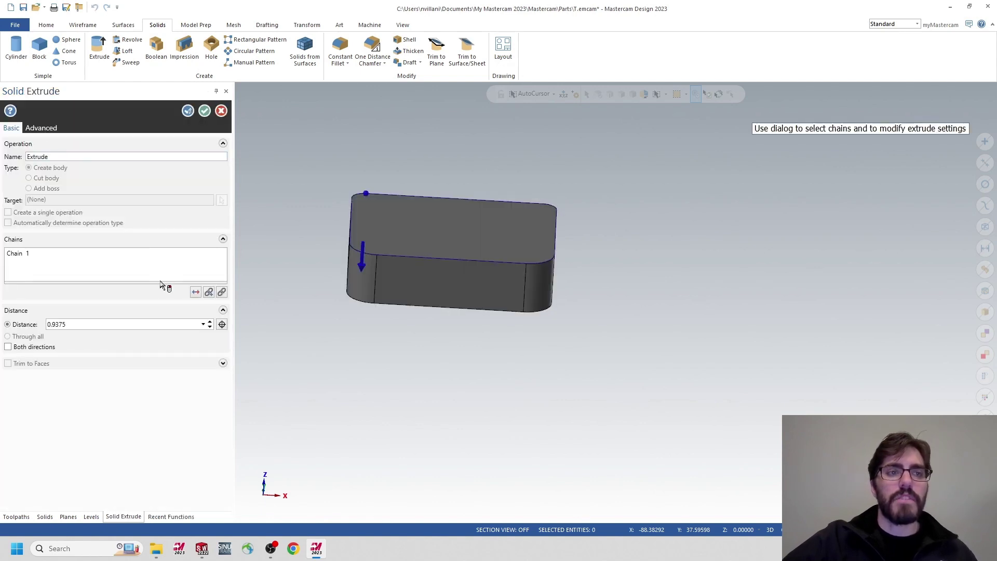
pyautogui.click(95, 325)
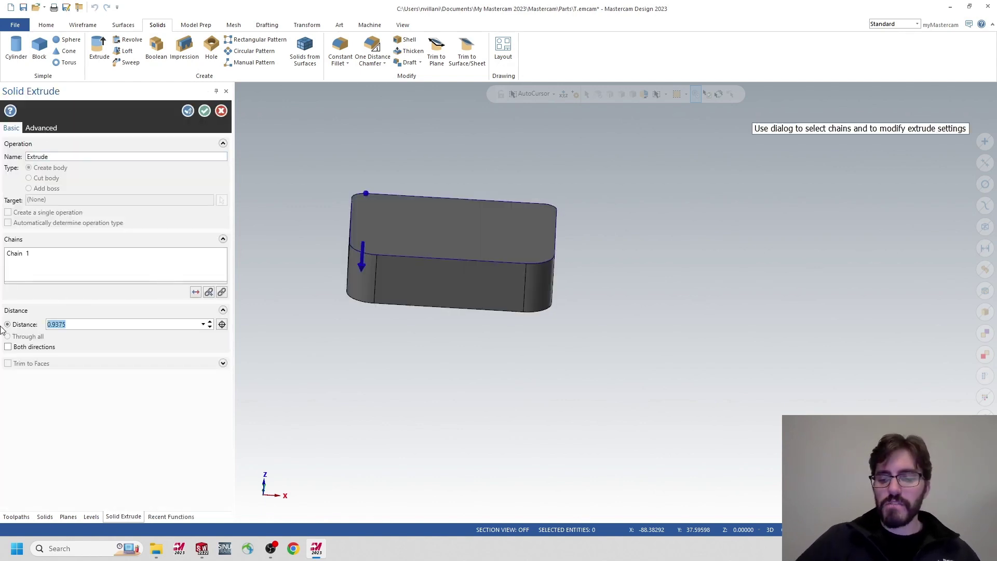
pyautogui.write('1.5')
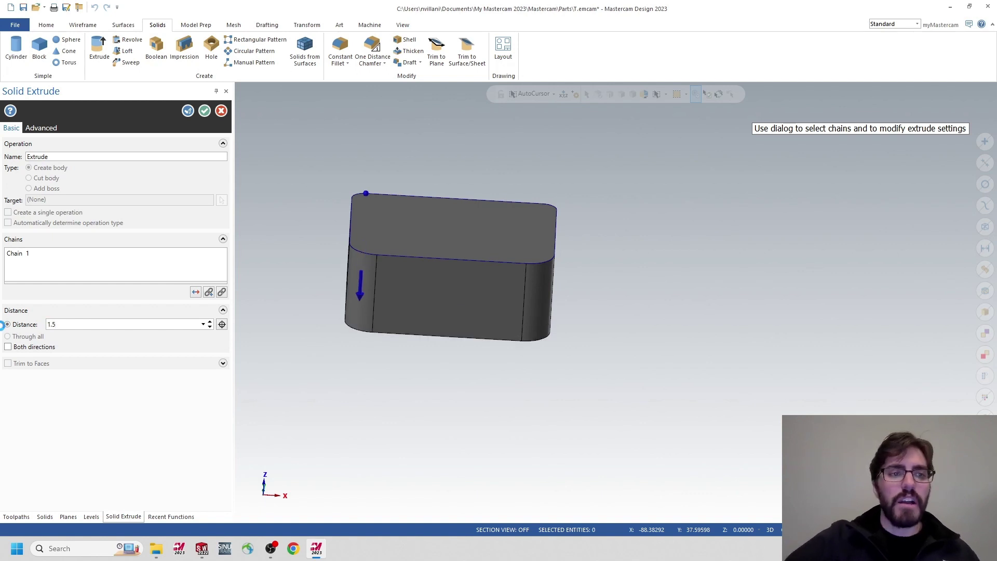
pyautogui.write('2')
pyautogui.press('Return')
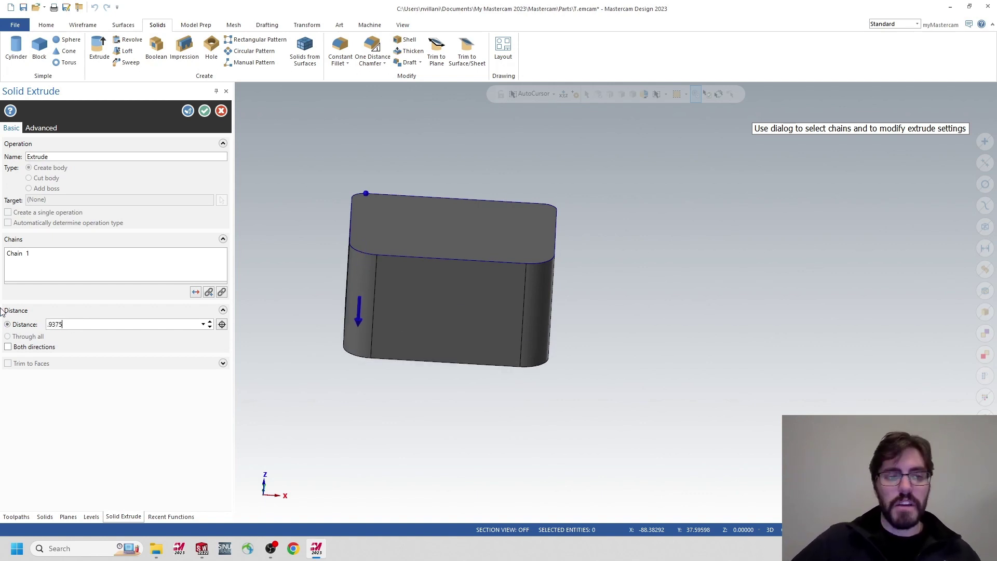
pyautogui.press('Return')
pyautogui.click(209, 111)
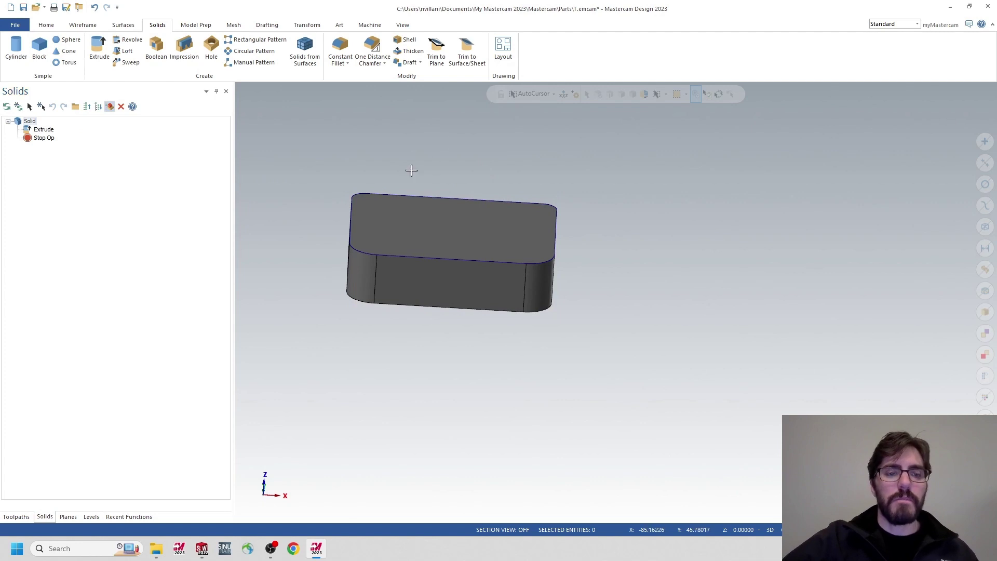
# Apply a one-distance chamfer of 0.125 to all the edges around the solid's top face.
pyautogui.moveTo(349, 283); pyautogui.dragTo(350, 305, button='middle')
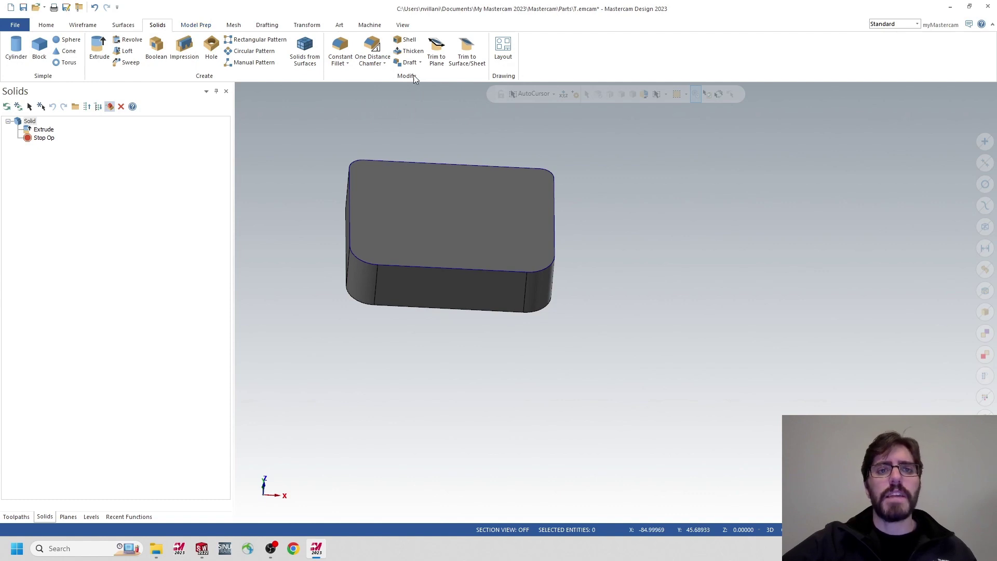
pyautogui.click(378, 67)
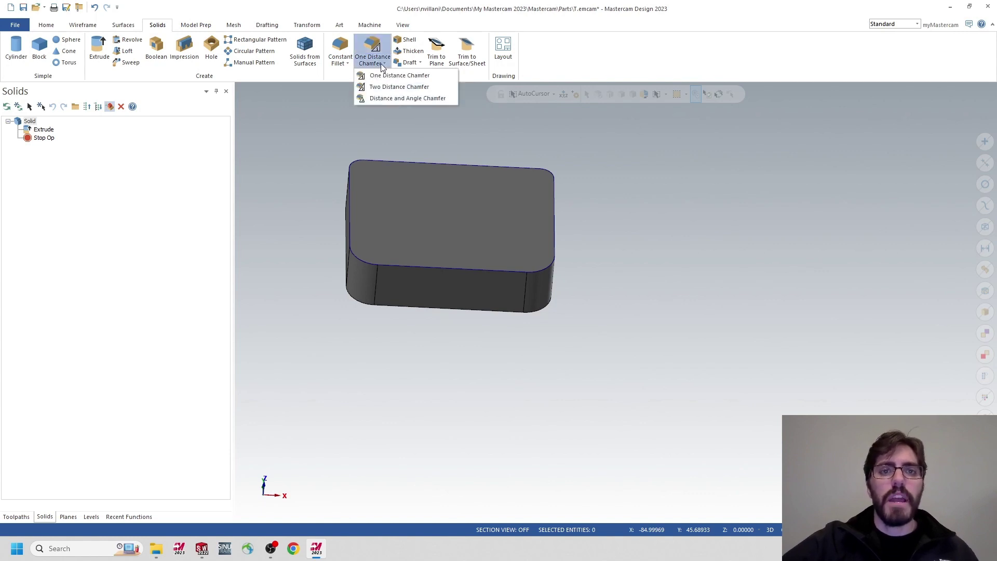
pyautogui.click(387, 77)
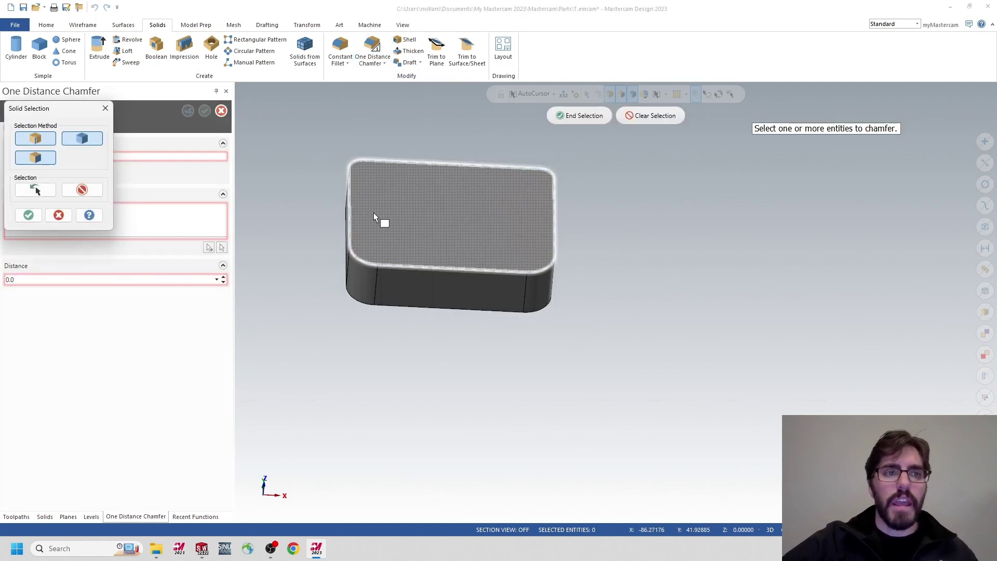
pyautogui.click(347, 210)
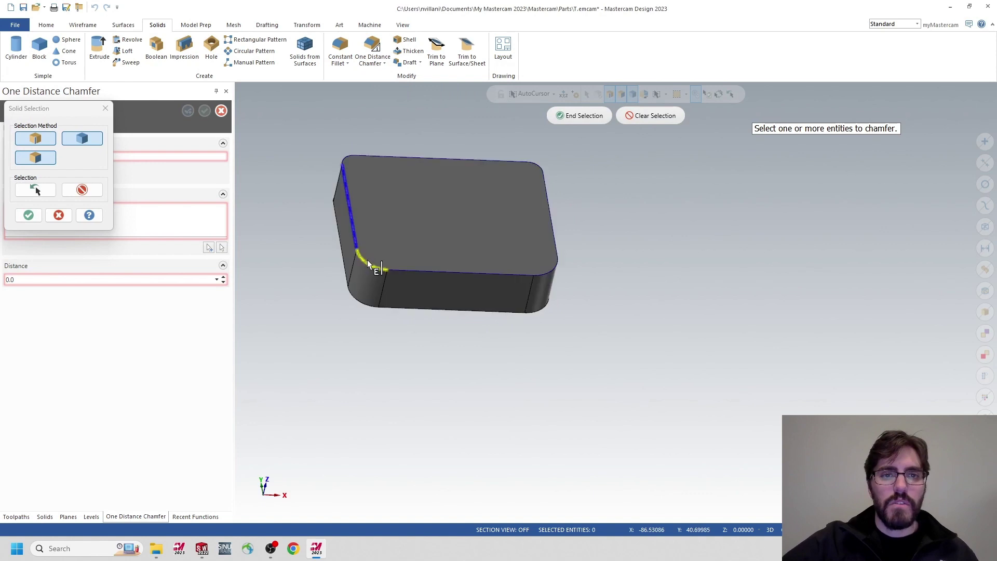
pyautogui.click(527, 274)
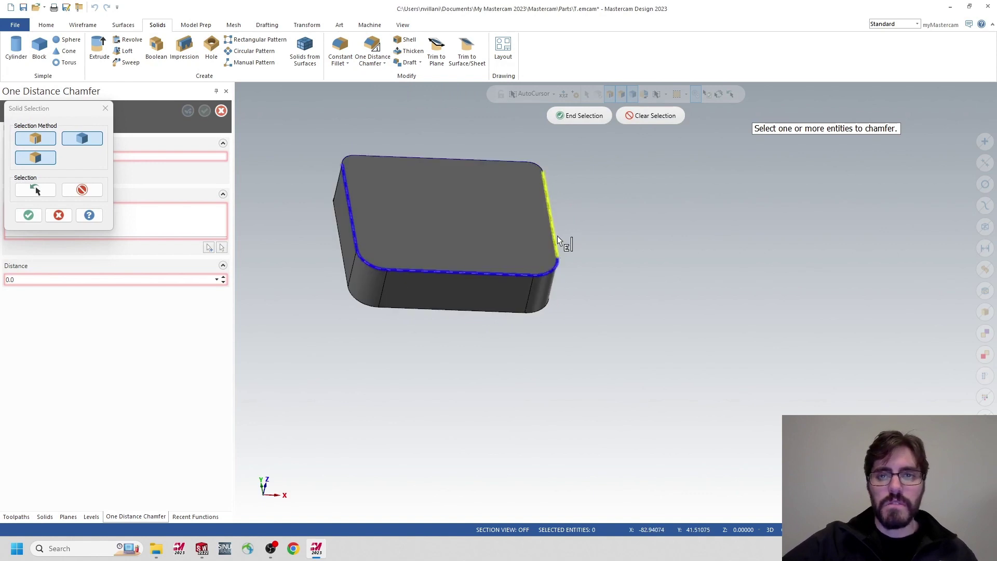
pyautogui.click(548, 175)
pyautogui.click(517, 160)
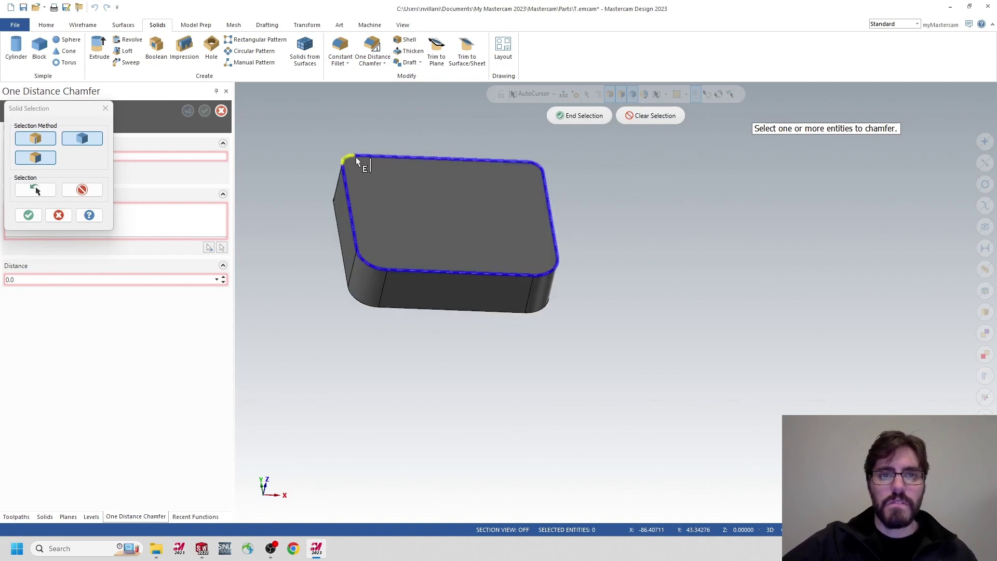
pyautogui.click(575, 117)
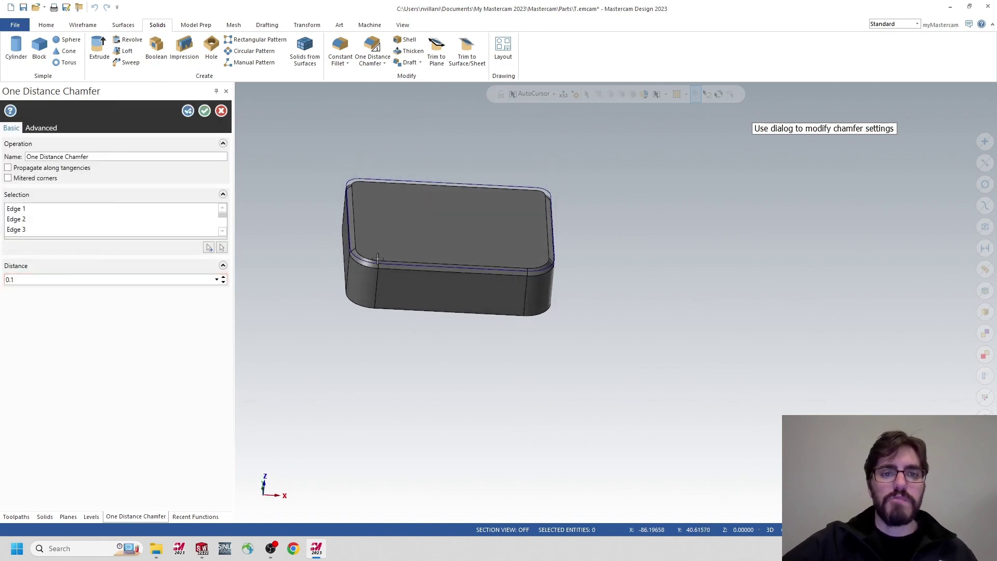
pyautogui.moveTo(15, 279); pyautogui.dragTo(3, 280)
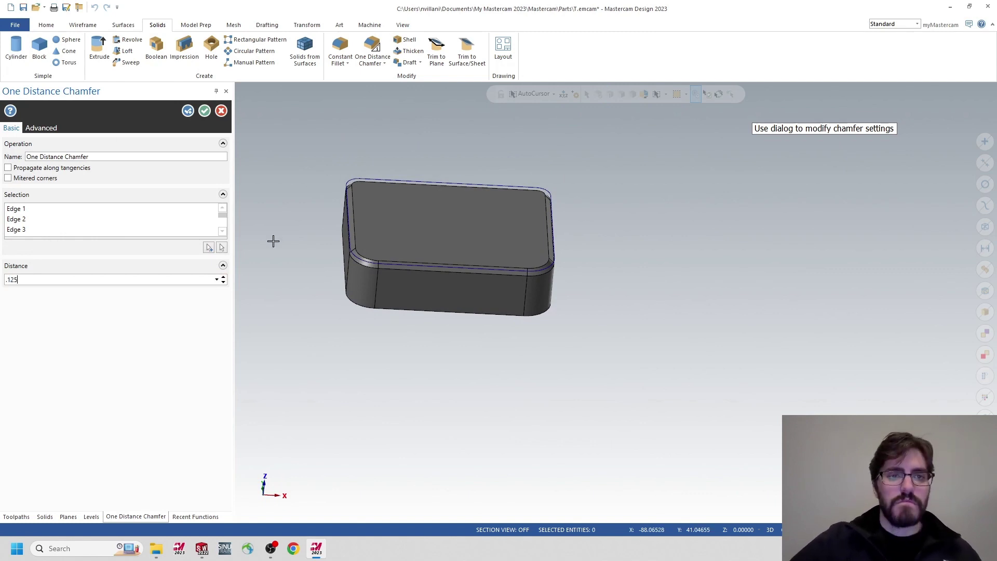
pyautogui.click(205, 111)
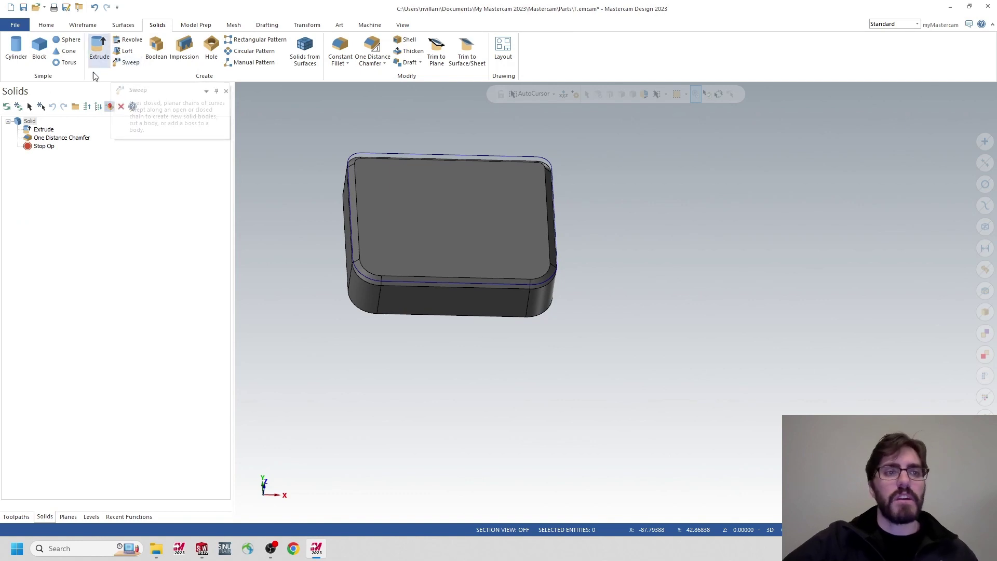
# Try a distance of 0.25 in the existing One Distance Chamfer operation and restore it to 0.125.
pyautogui.rightClick(51, 140)
pyautogui.click(91, 327)
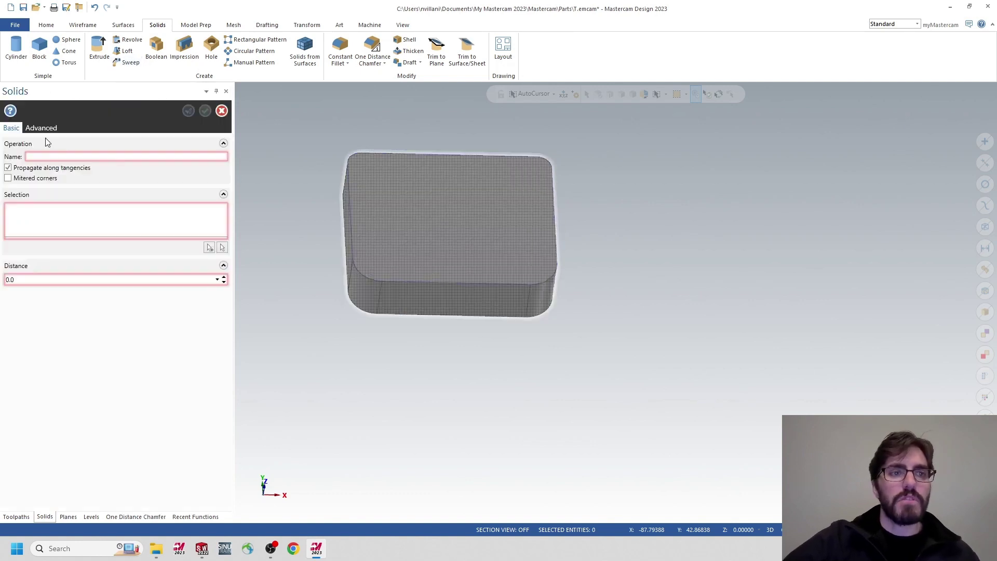
pyautogui.doubleClick(39, 281)
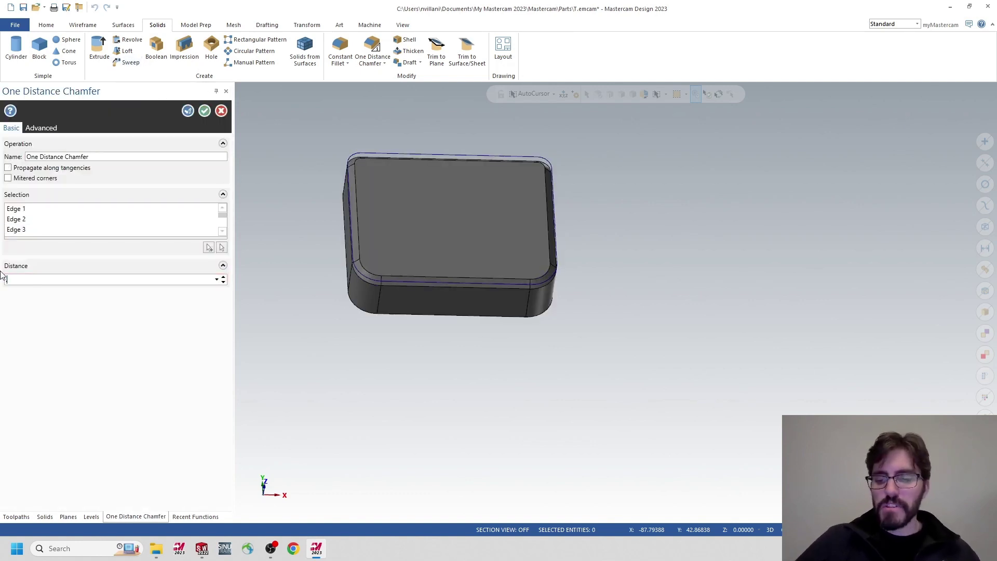
pyautogui.write('.25')
pyautogui.press('Return')
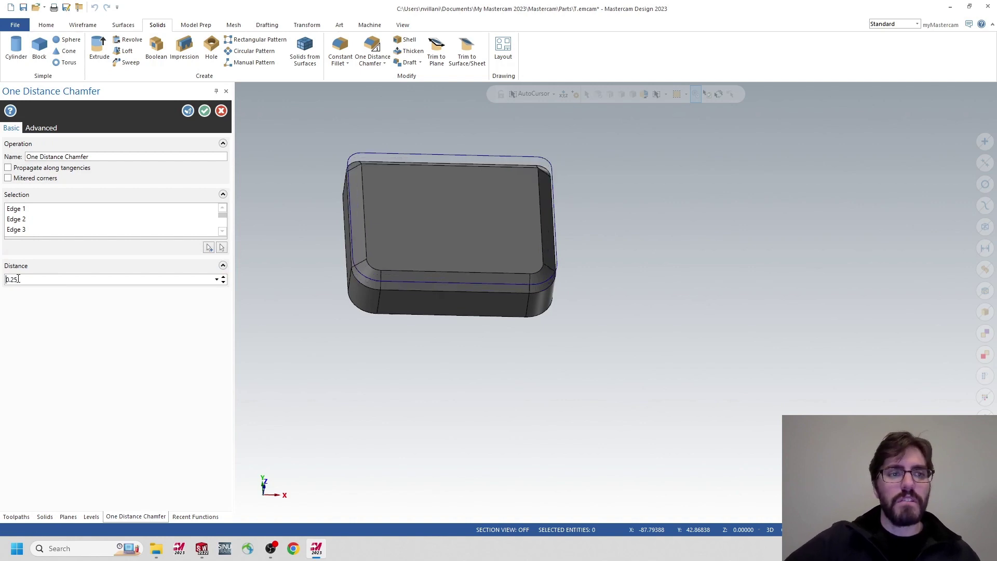
pyautogui.moveTo(18, 278); pyautogui.dragTo(2, 275)
pyautogui.press('Return')
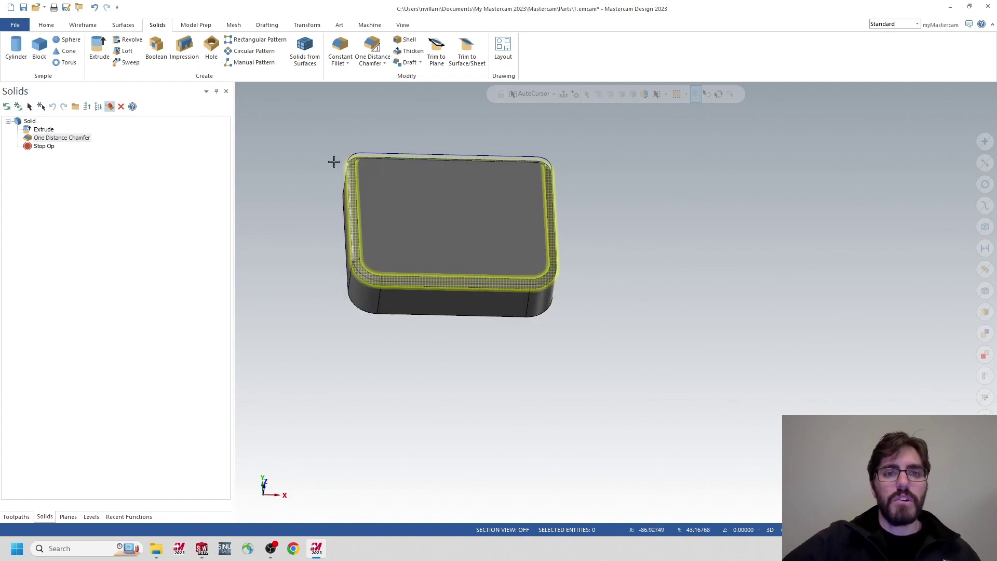
# Hide the Wireframe with Radii level and make the square-cornered Wireframe level visible.
pyautogui.moveTo(272, 205); pyautogui.dragTo(278, 174, button='middle')
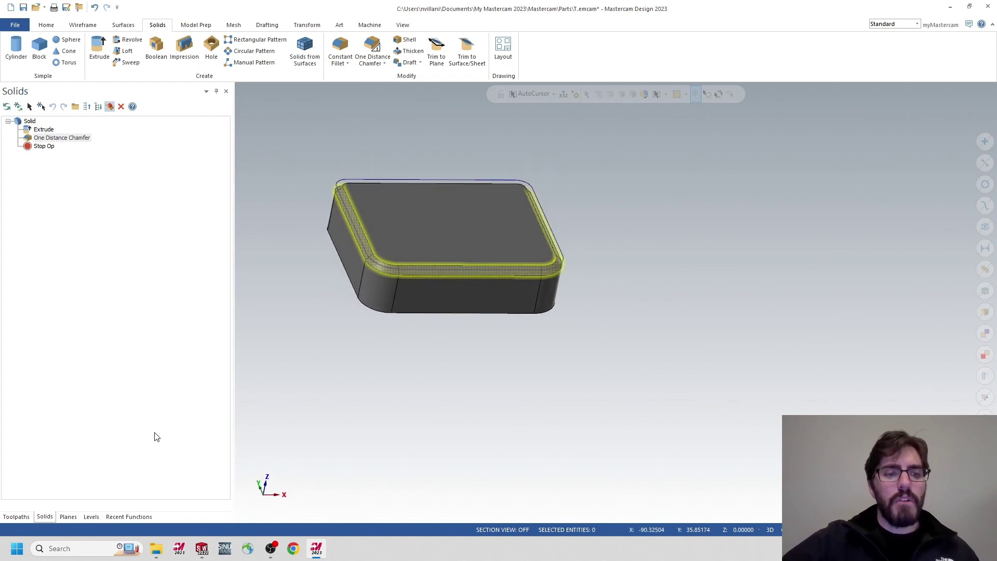
pyautogui.click(91, 517)
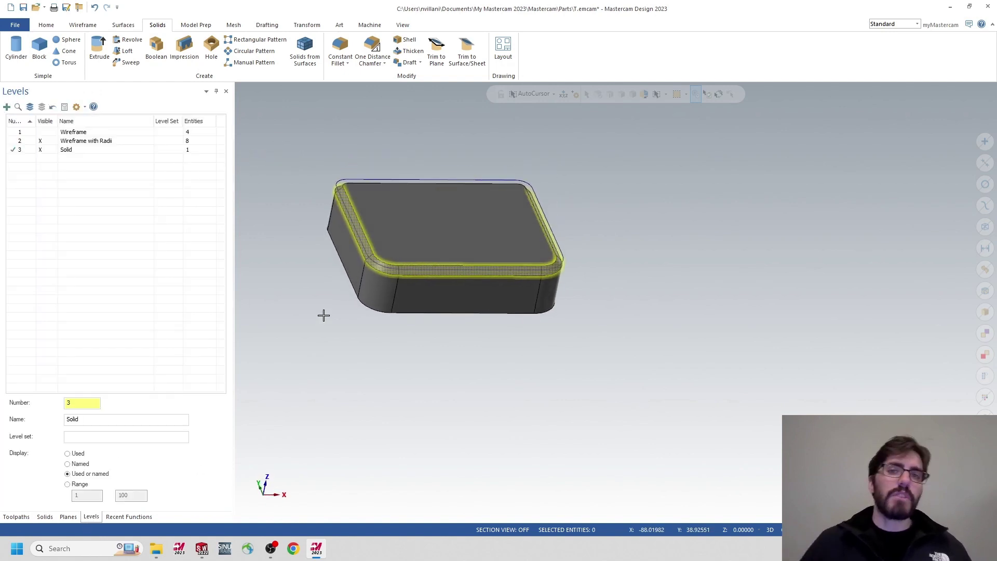
pyautogui.moveTo(302, 123); pyautogui.dragTo(367, 143, button='middle')
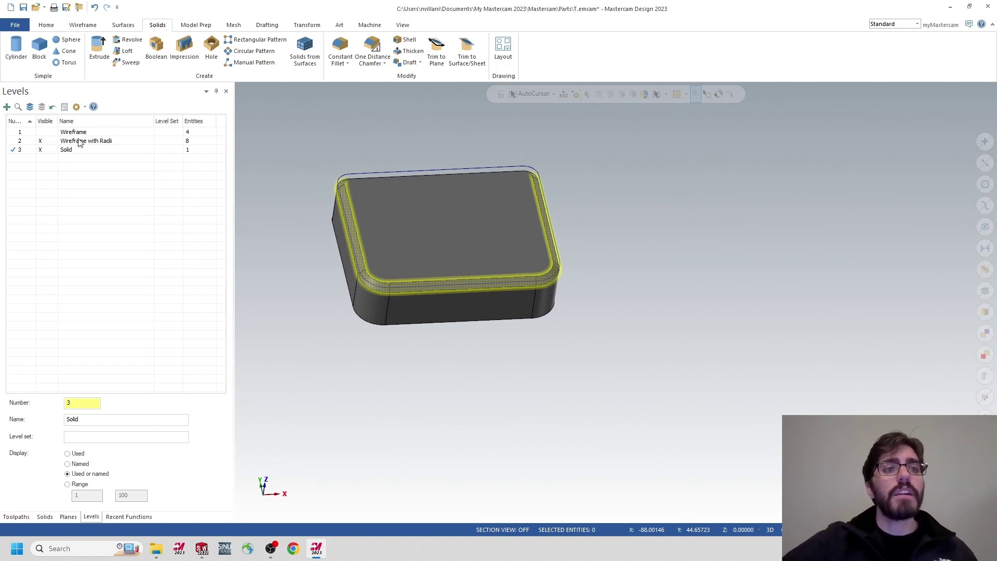
pyautogui.click(40, 141)
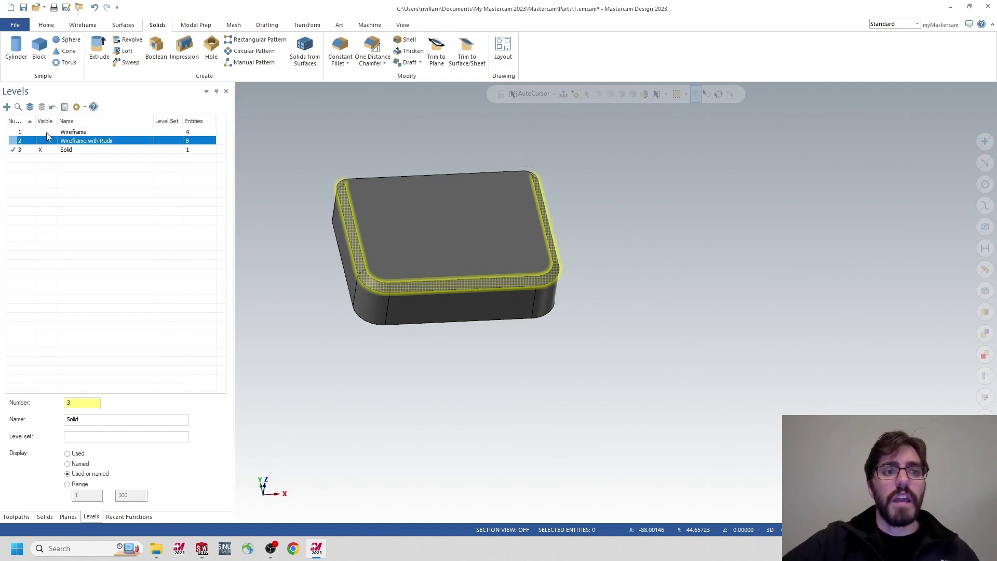
pyautogui.click(46, 132)
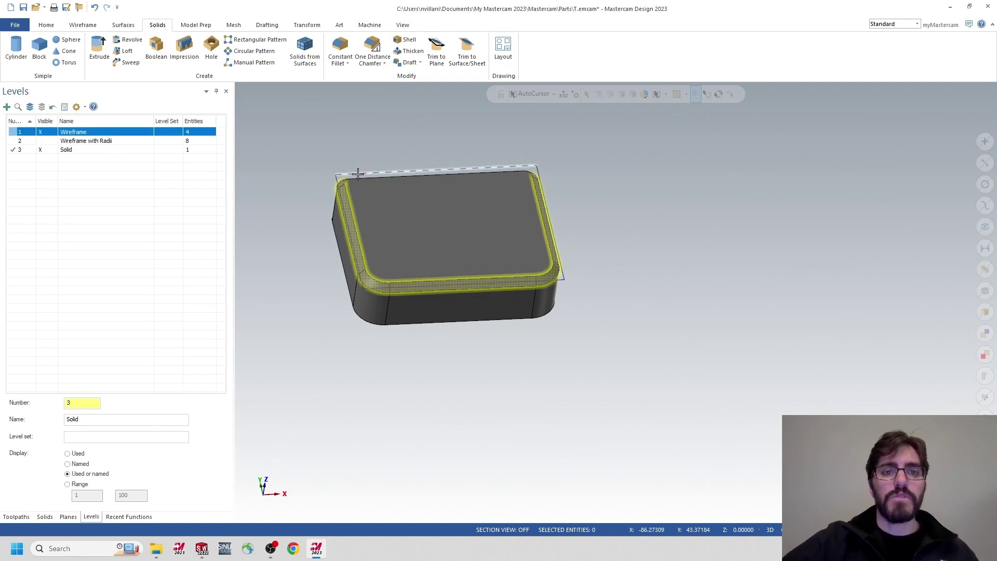
pyautogui.moveTo(281, 223); pyautogui.dragTo(351, 169, button='middle')
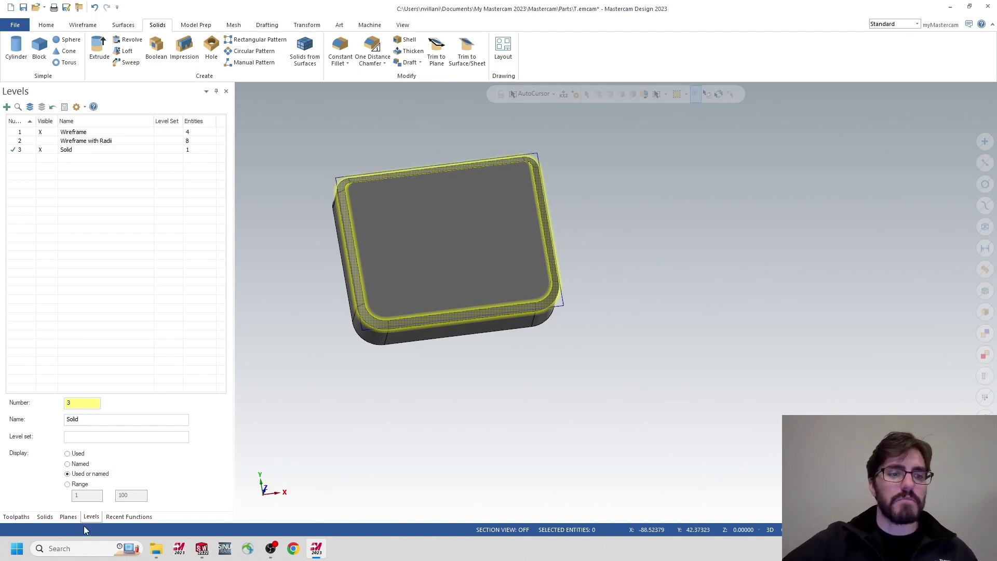
pyautogui.click(44, 517)
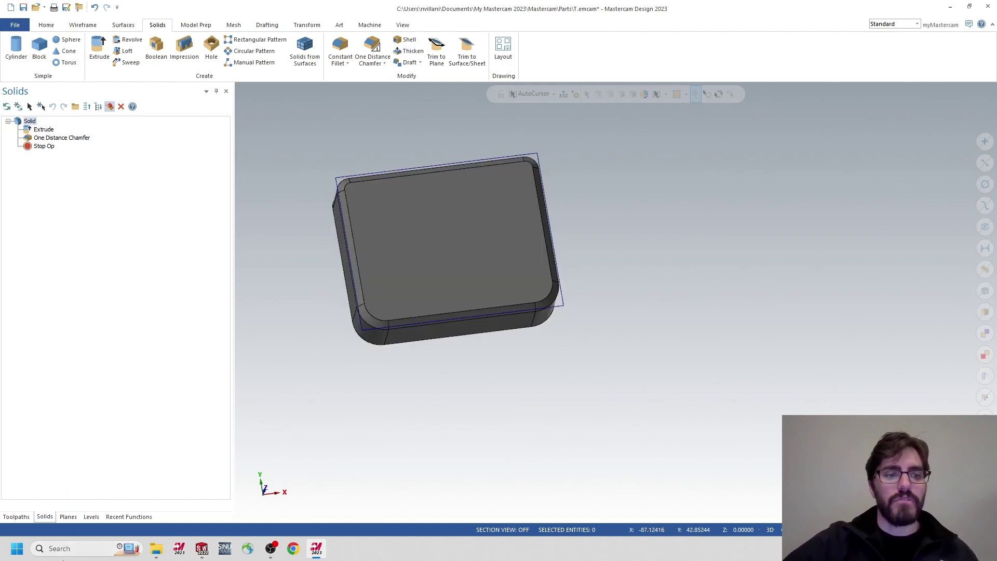
pyautogui.click(29, 122)
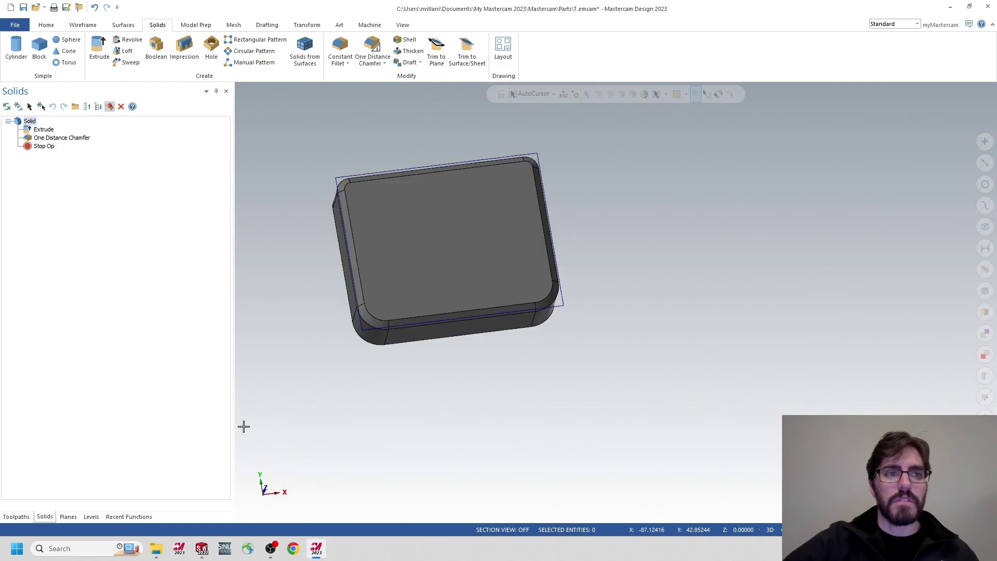
pyautogui.click(91, 517)
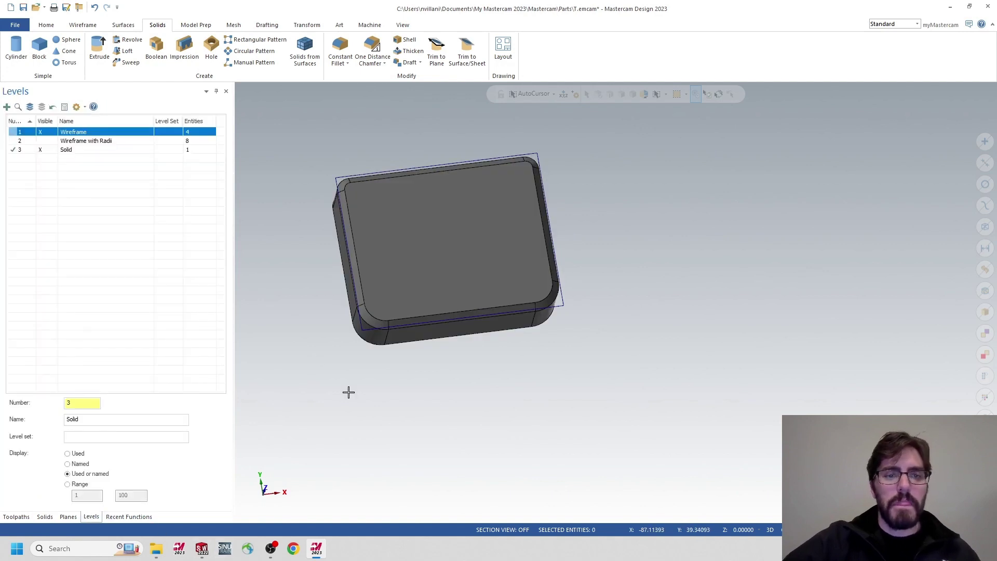
pyautogui.moveTo(618, 305); pyautogui.dragTo(592, 288, button='middle')
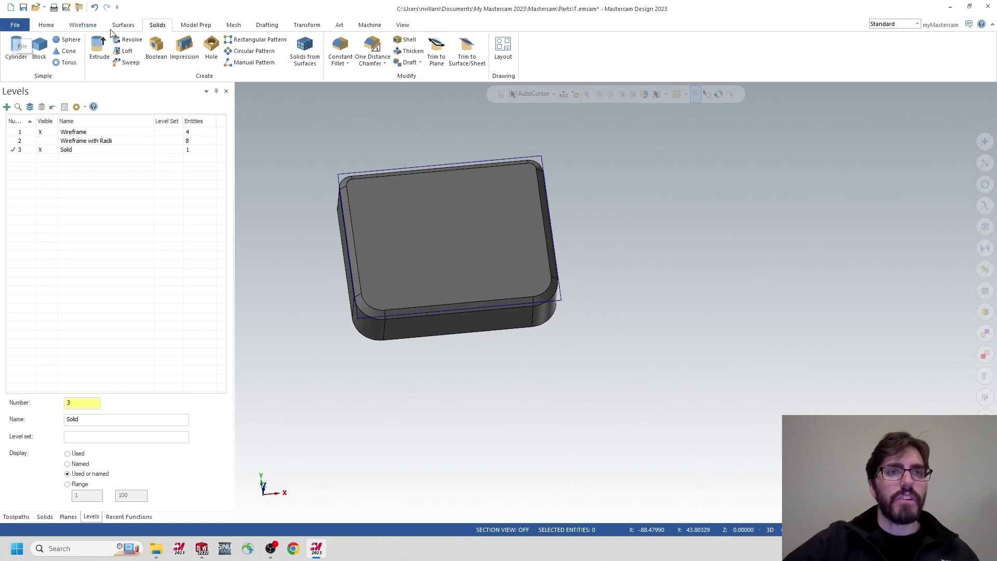
# Load Illinois-Tech-Scarlet-Hawks-logo-1 into Raster to Vector, merging with current geometry, and lower the black/white threshold to keep only the black outlines.
pyautogui.click(337, 26)
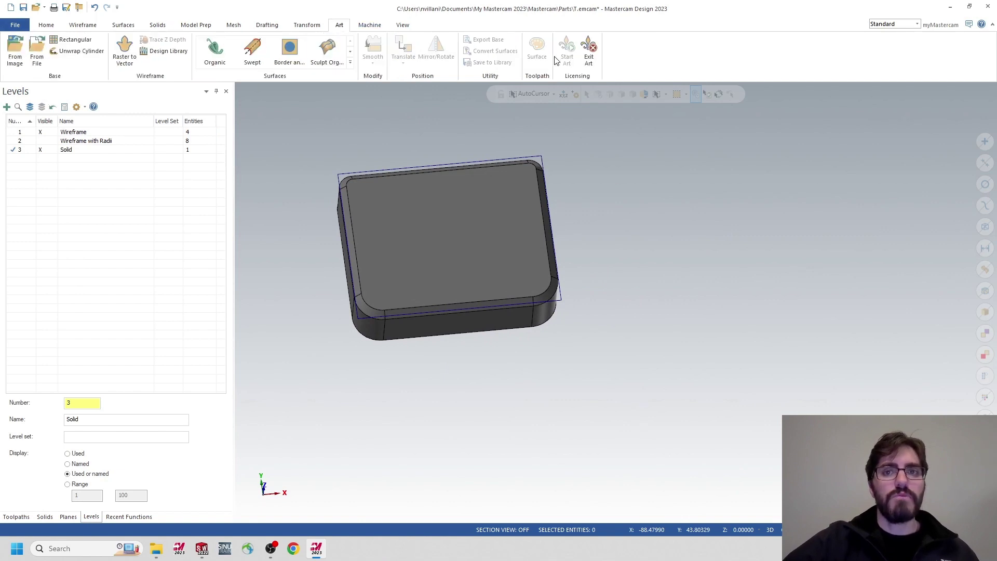
pyautogui.click(588, 52)
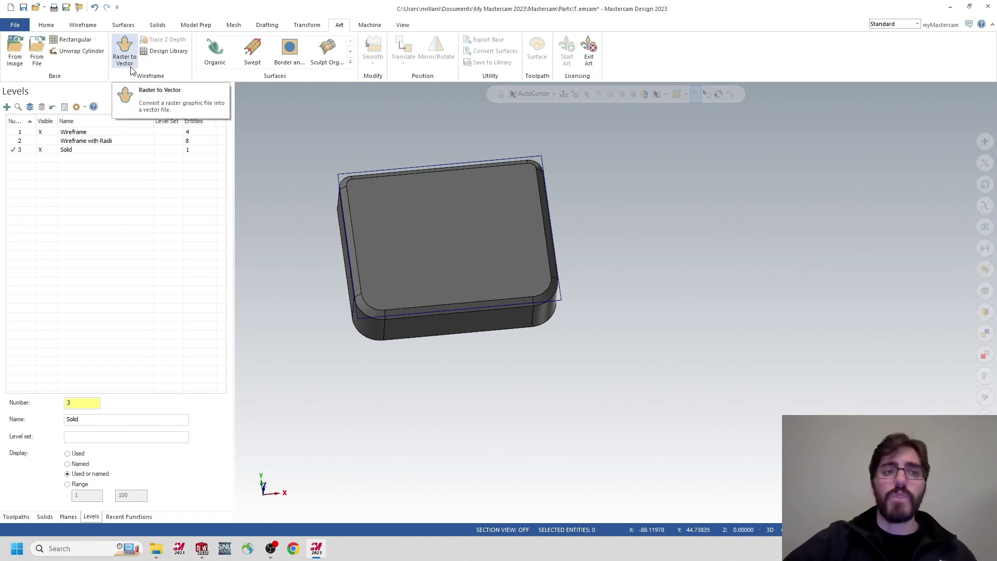
pyautogui.click(123, 57)
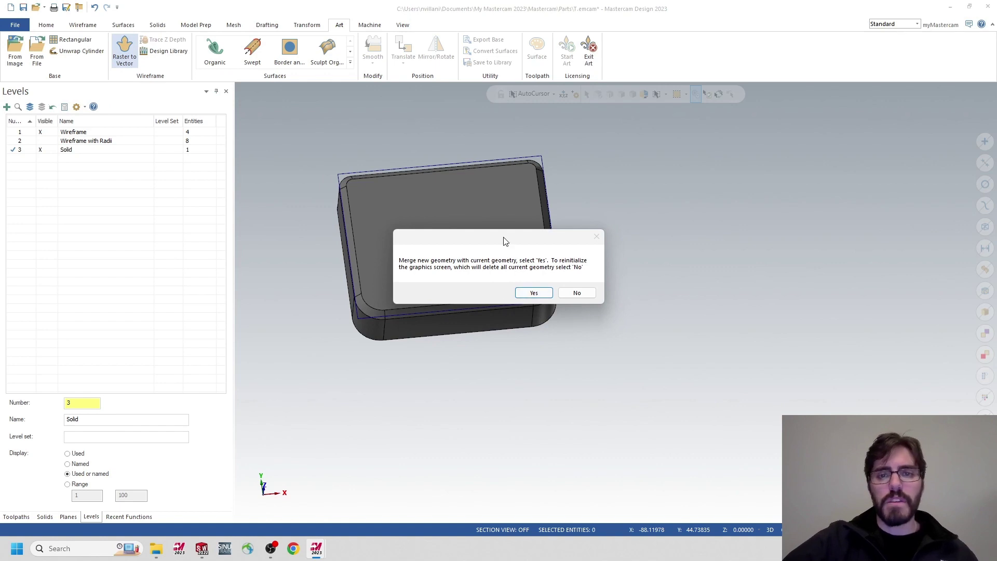
pyautogui.click(529, 294)
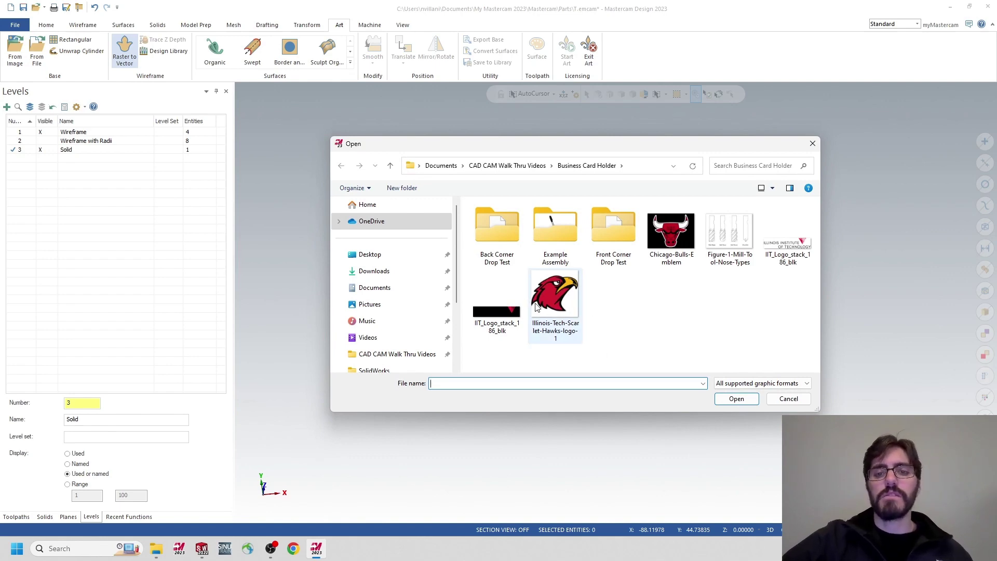
pyautogui.click(566, 301)
pyautogui.click(729, 398)
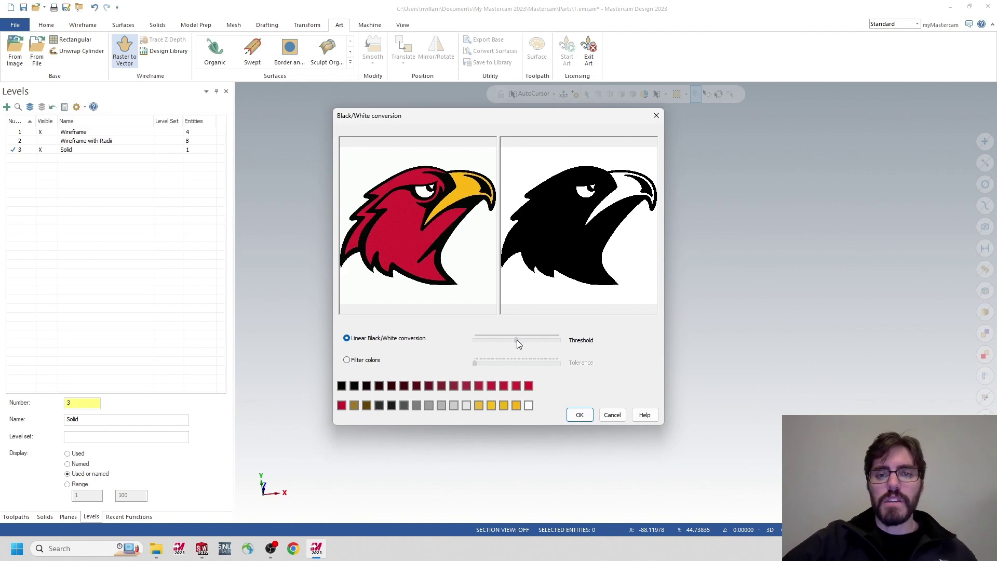
pyautogui.click(491, 341)
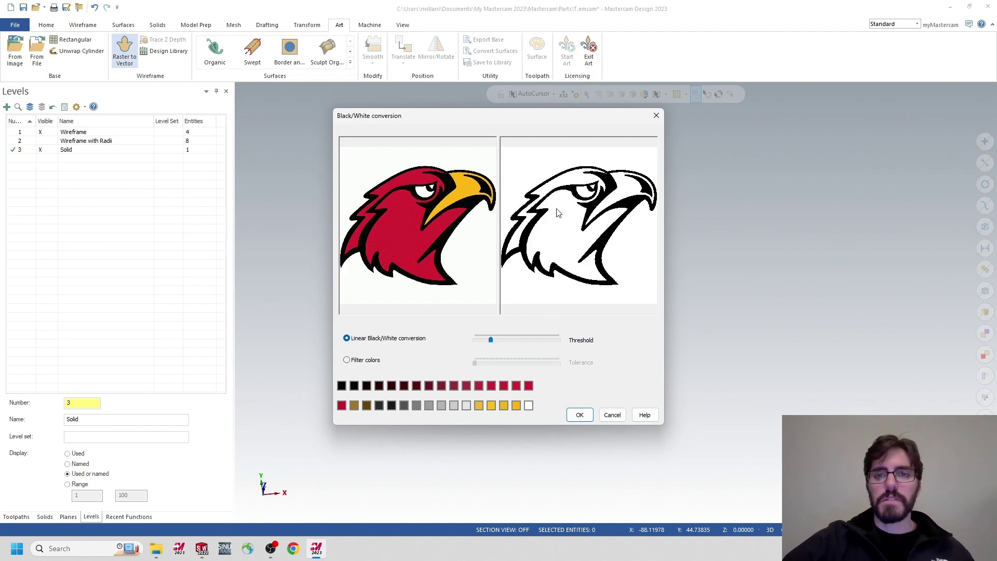
pyautogui.click(571, 418)
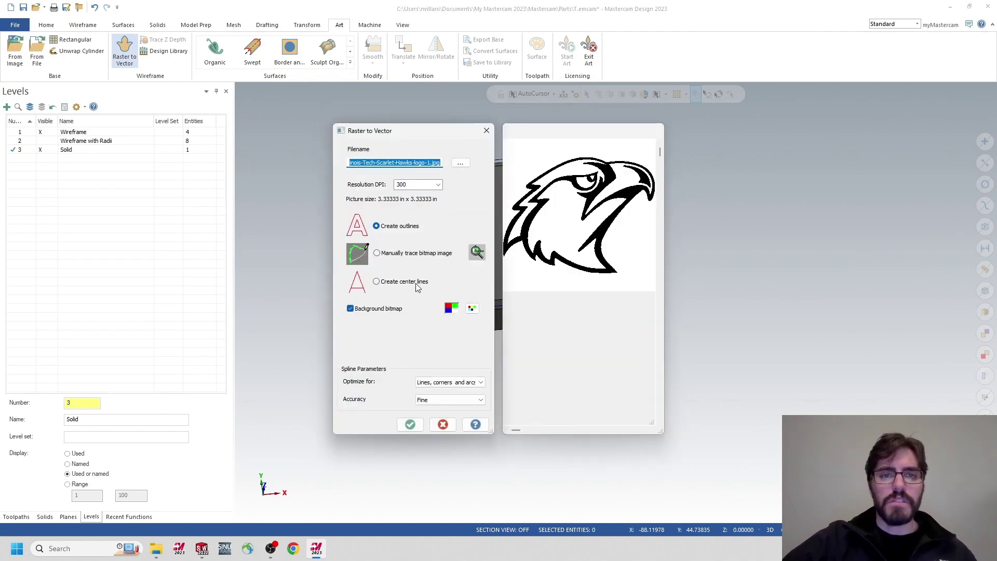
# Generate the logo's outlines at 300 DPI, optimized for lines, corners and arcs with Fine accuracy.
pyautogui.click(445, 385)
pyautogui.click(447, 385)
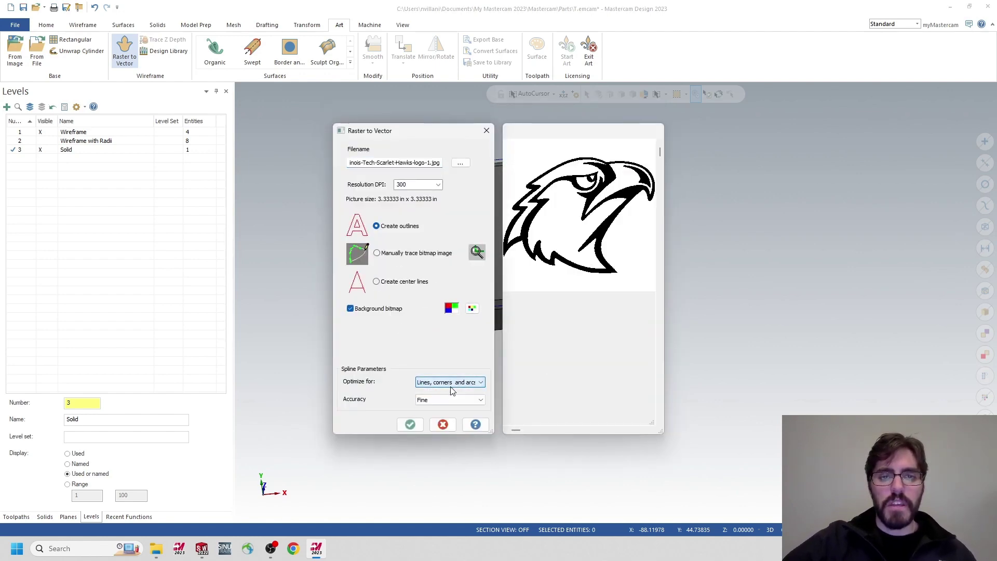
pyautogui.click(450, 385)
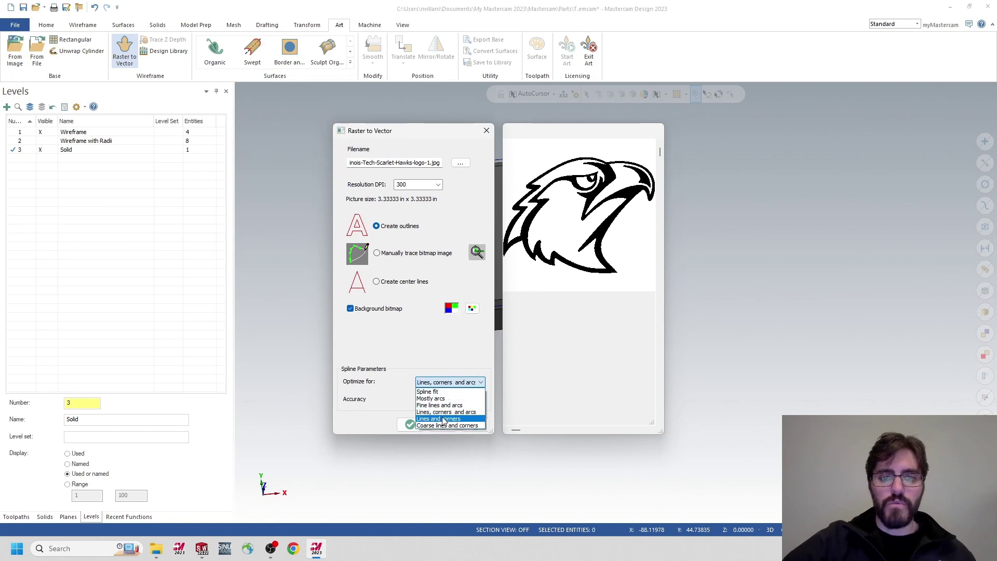
pyautogui.click(474, 382)
pyautogui.click(410, 423)
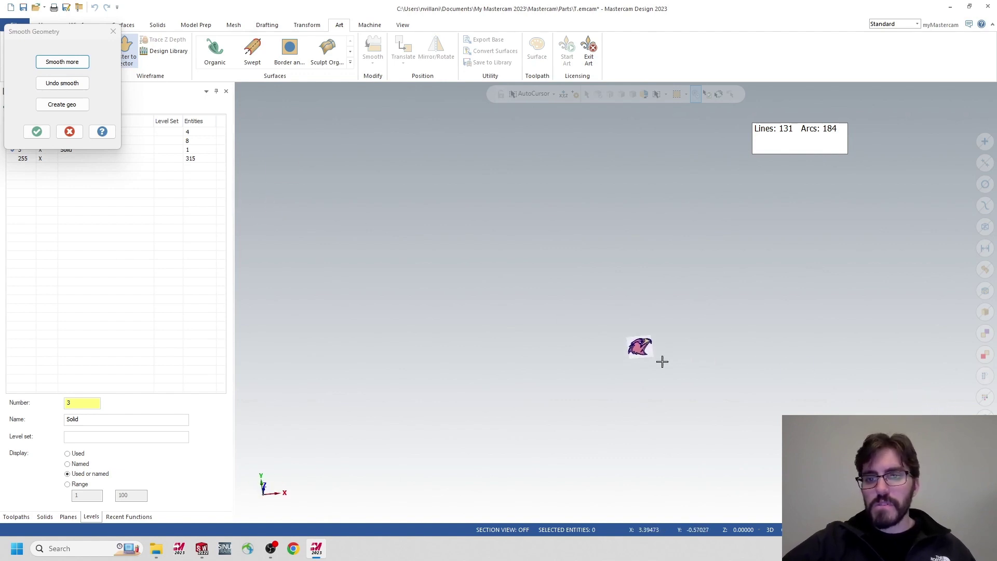
# Smooth the traced logo outlines once more and accept the resulting geometry.
pyautogui.scroll(2, 638, 343)
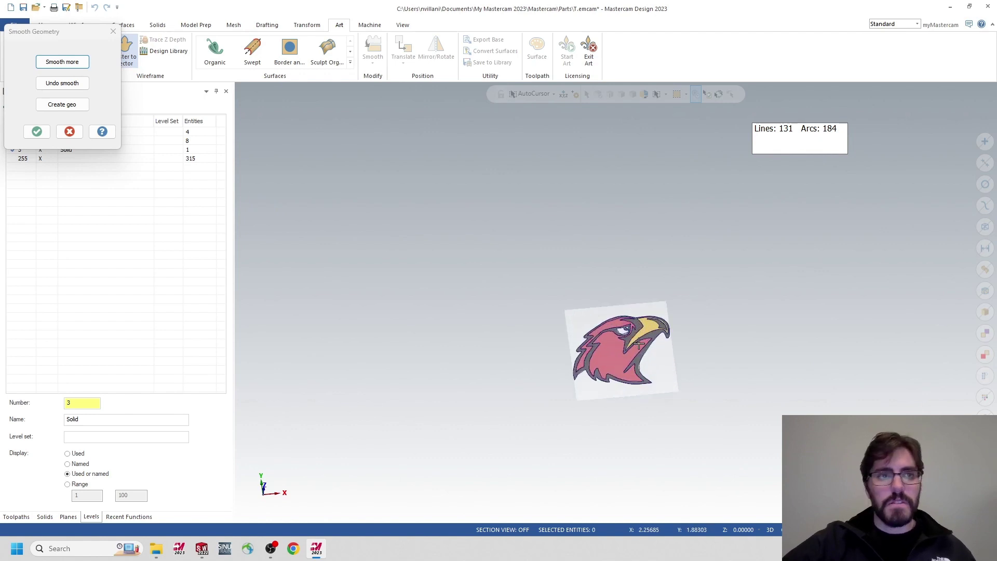
pyautogui.click(65, 63)
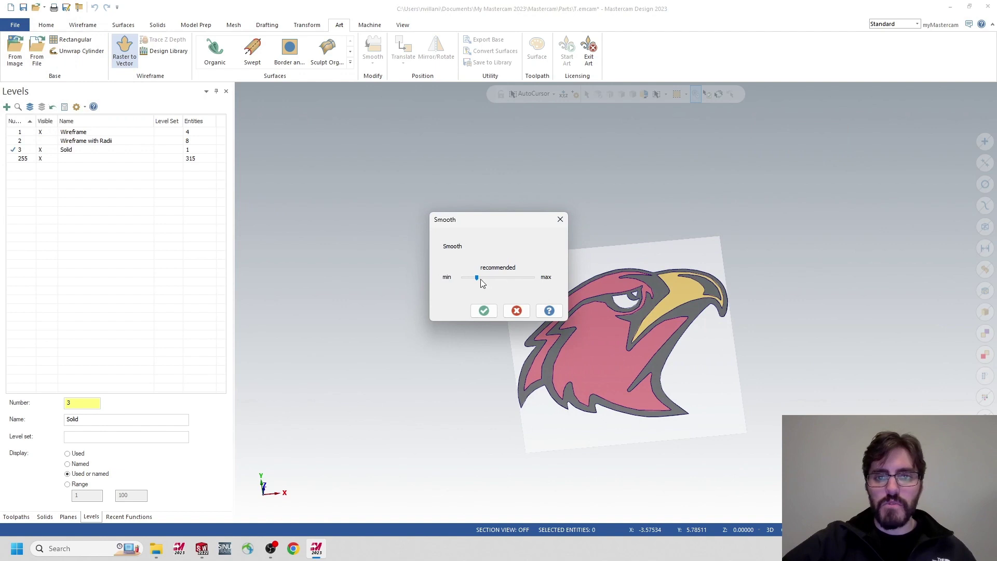
pyautogui.click(484, 310)
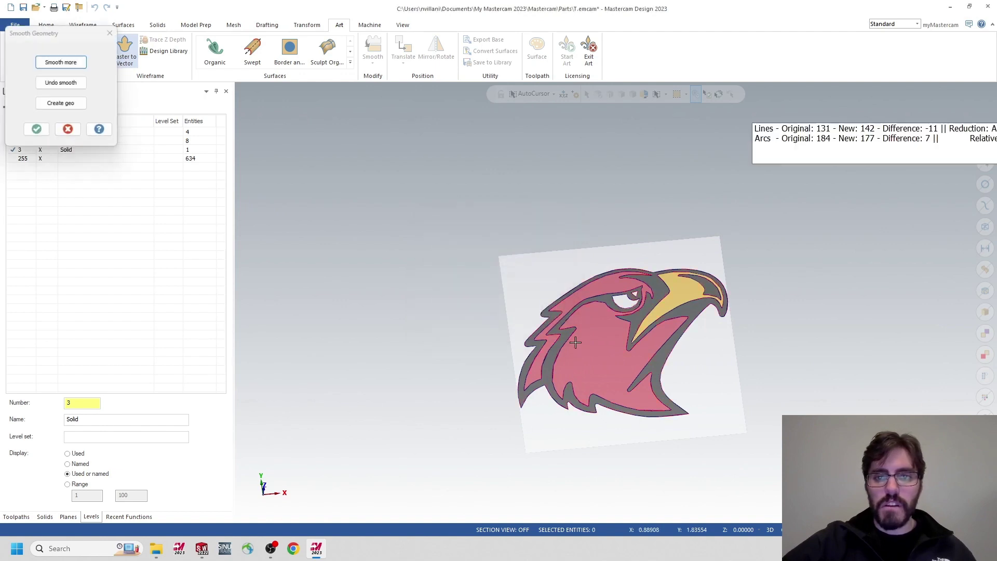
pyautogui.click(36, 132)
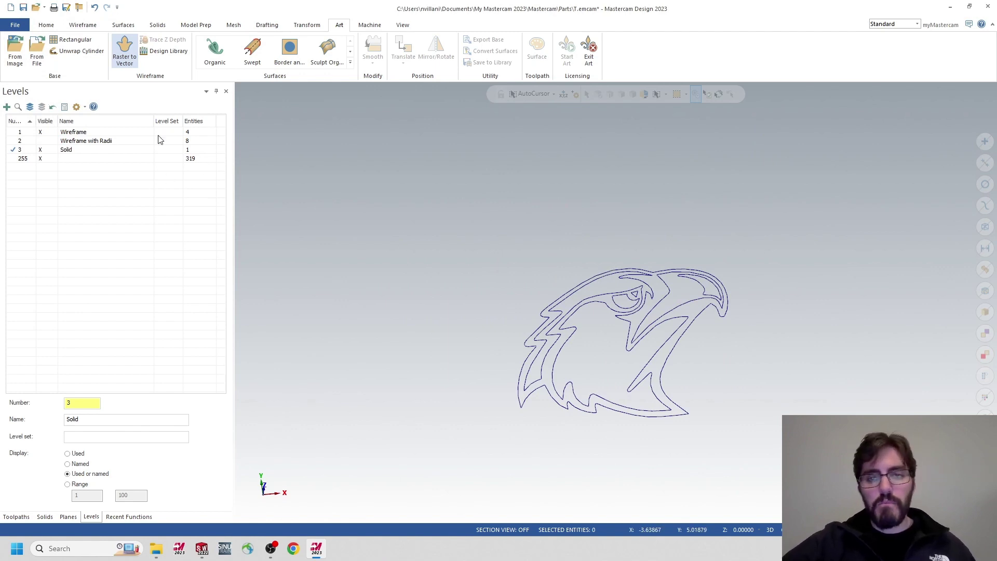
# Name level 255 Logo.
pyautogui.doubleClick(82, 159)
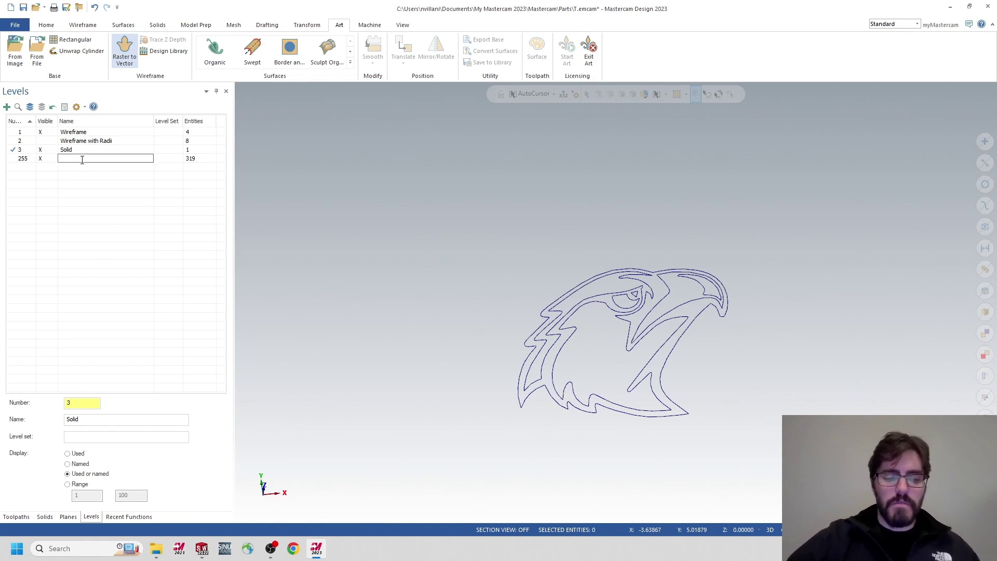
pyautogui.write('Logo')
pyautogui.press('Return')
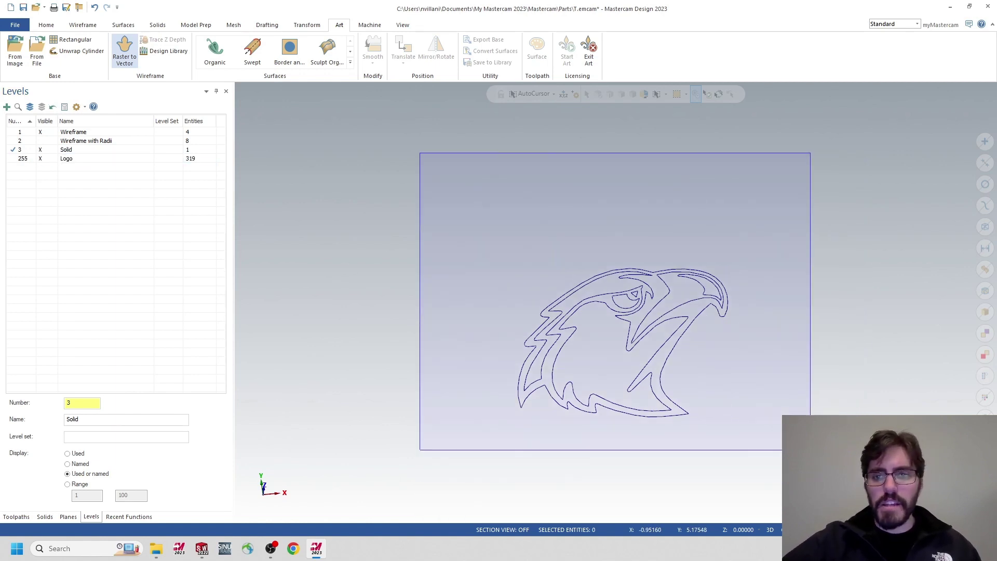
# Move all the logo geometry with Dynamic, using an origin near its middle, to the empty space beside the card holder solid.
pyautogui.click(690, 236)
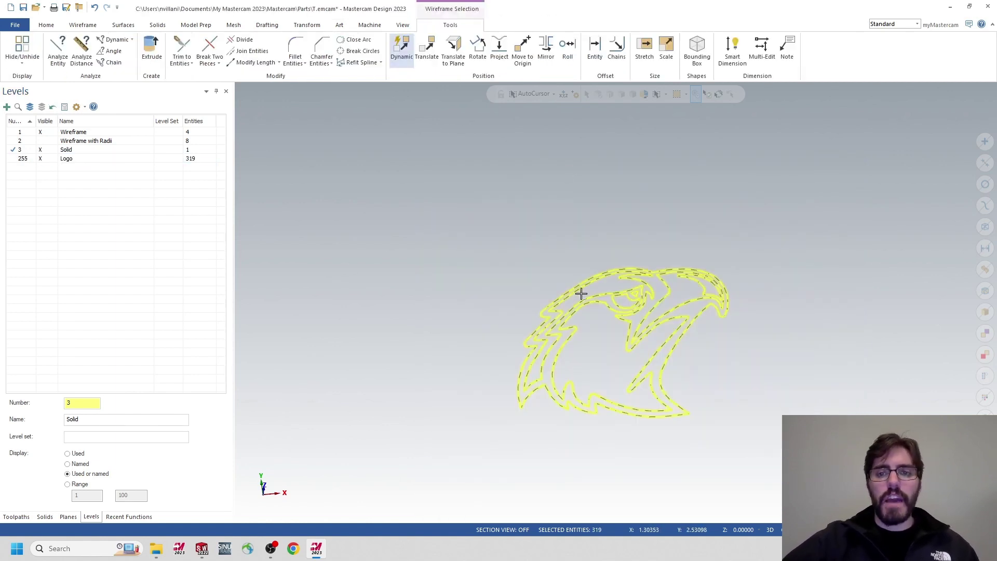
pyautogui.moveTo(448, 217); pyautogui.dragTo(776, 444)
pyautogui.moveTo(413, 208); pyautogui.dragTo(801, 438)
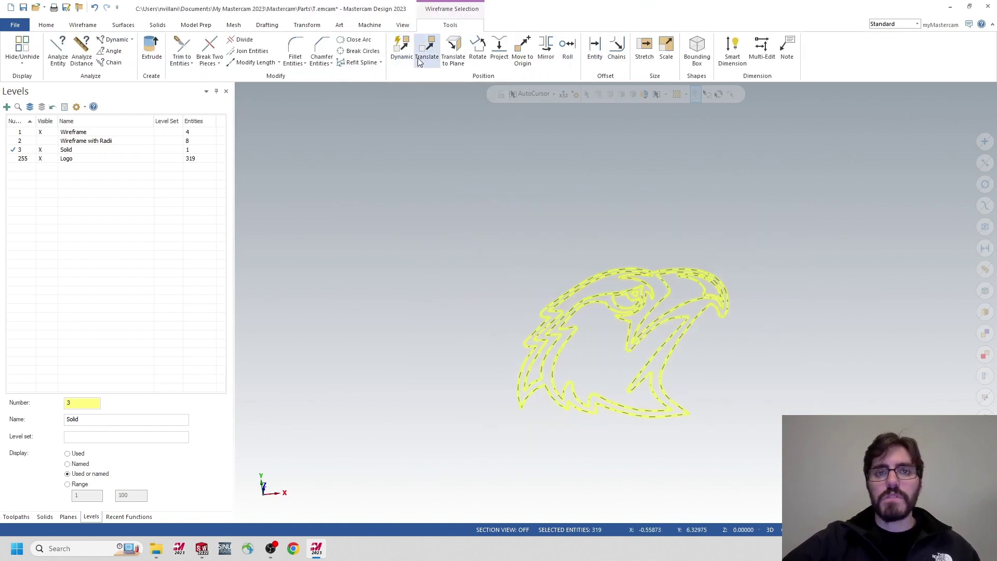
pyautogui.click(400, 47)
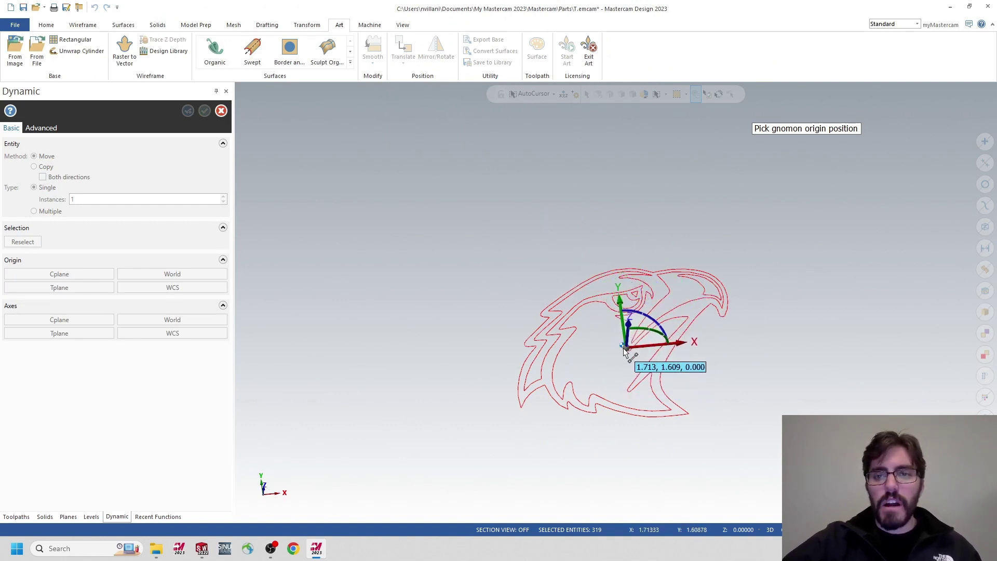
pyautogui.click(624, 346)
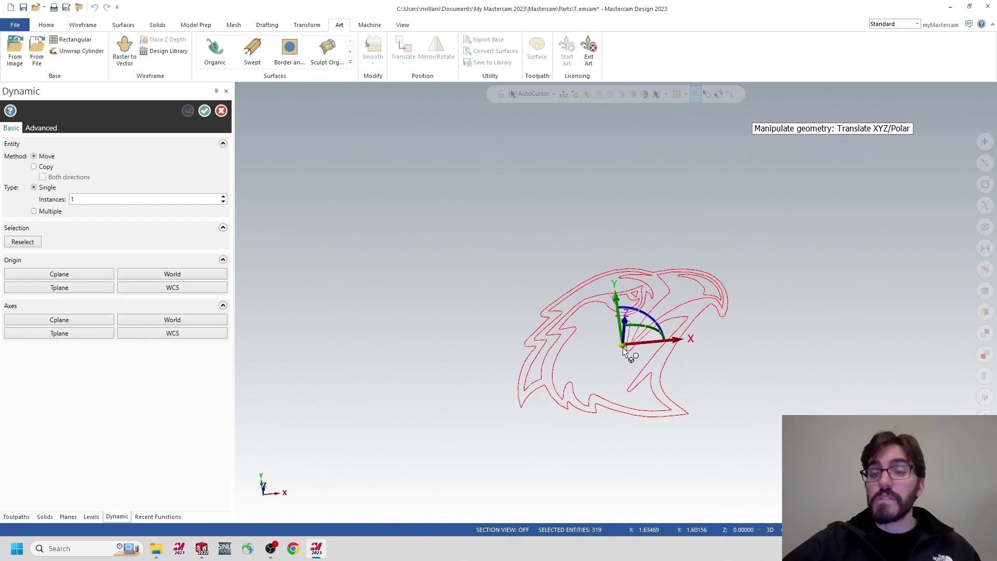
pyautogui.click(623, 347)
pyautogui.scroll(-2, 597, 322)
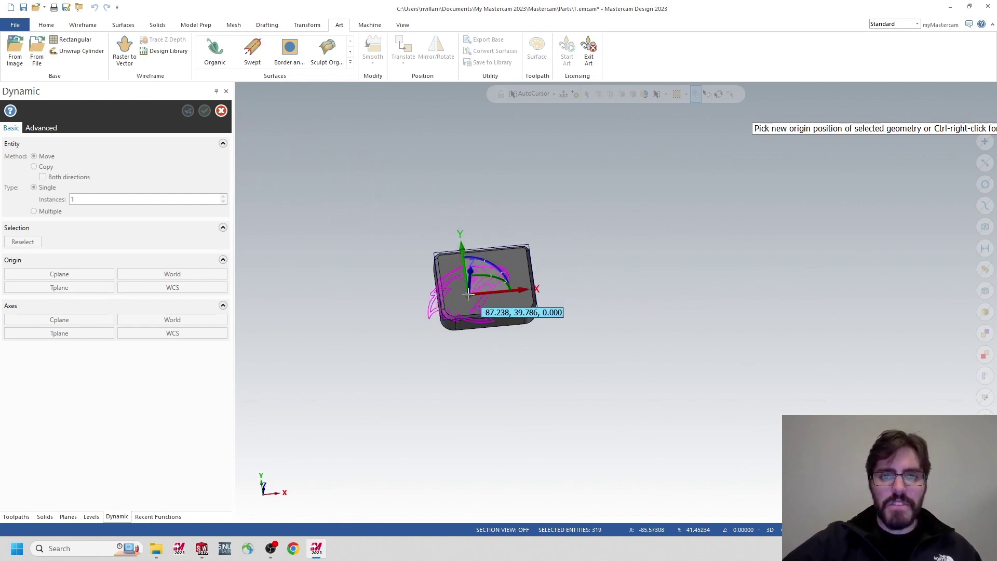
pyautogui.scroll(3, 494, 276)
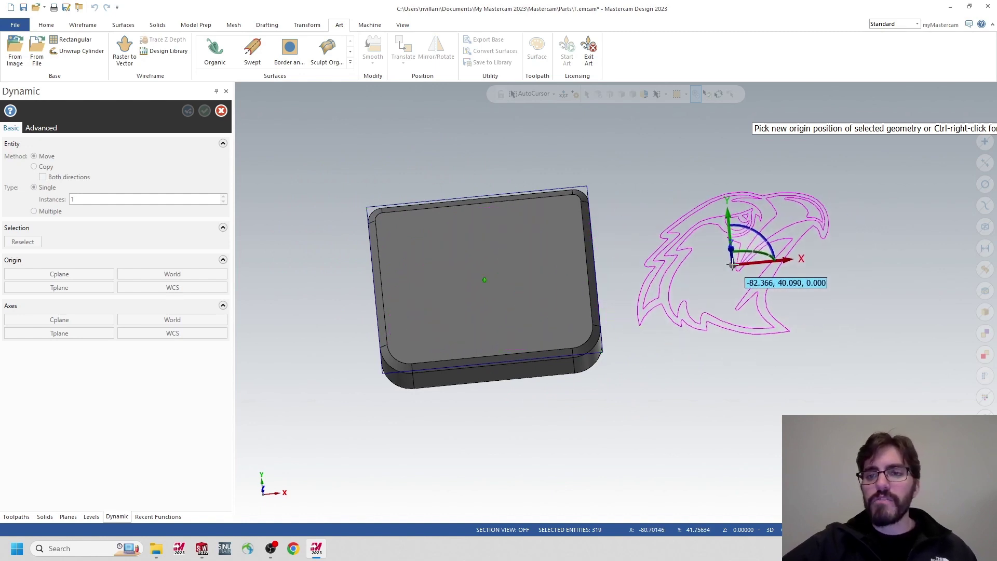
pyautogui.click(772, 260)
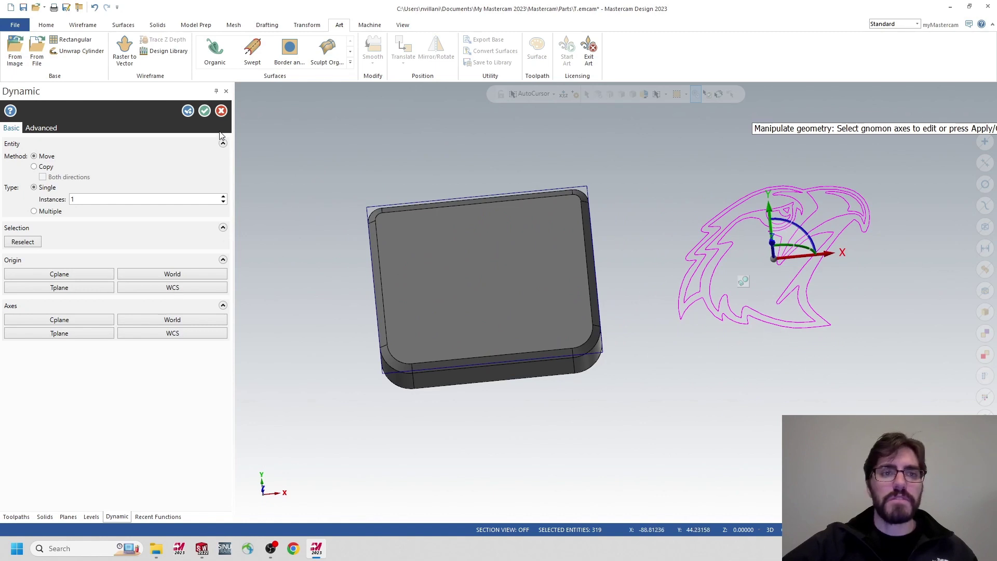
pyautogui.click(205, 111)
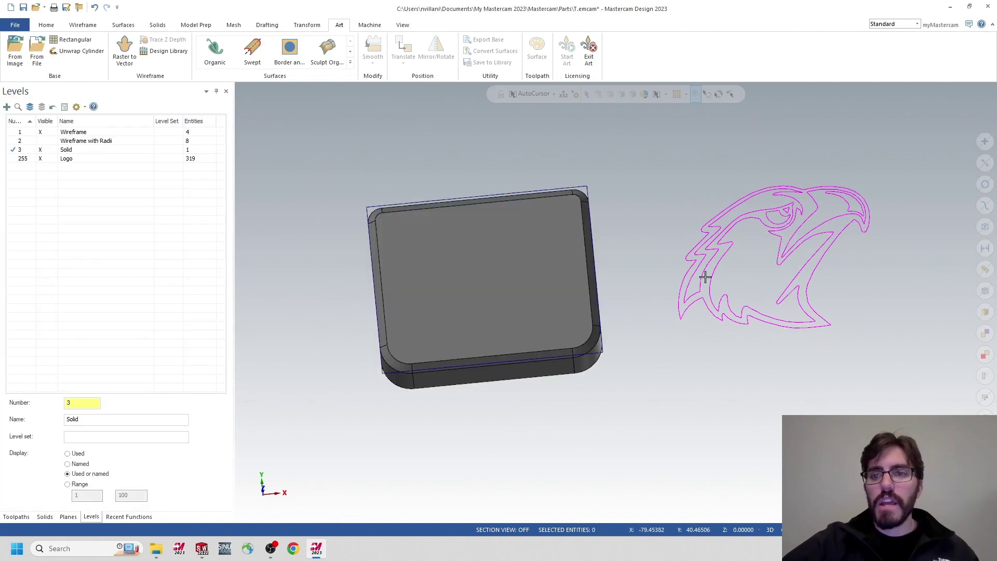
# Move the whole logo with Dynamic from an origin near its middle onto the centre of the card holder's top face.
pyautogui.moveTo(683, 279)
pyautogui.mouseDown(button='middle')
pyautogui.moveTo(670, 289)
pyautogui.moveTo(680, 293)
pyautogui.mouseUp(button='middle')
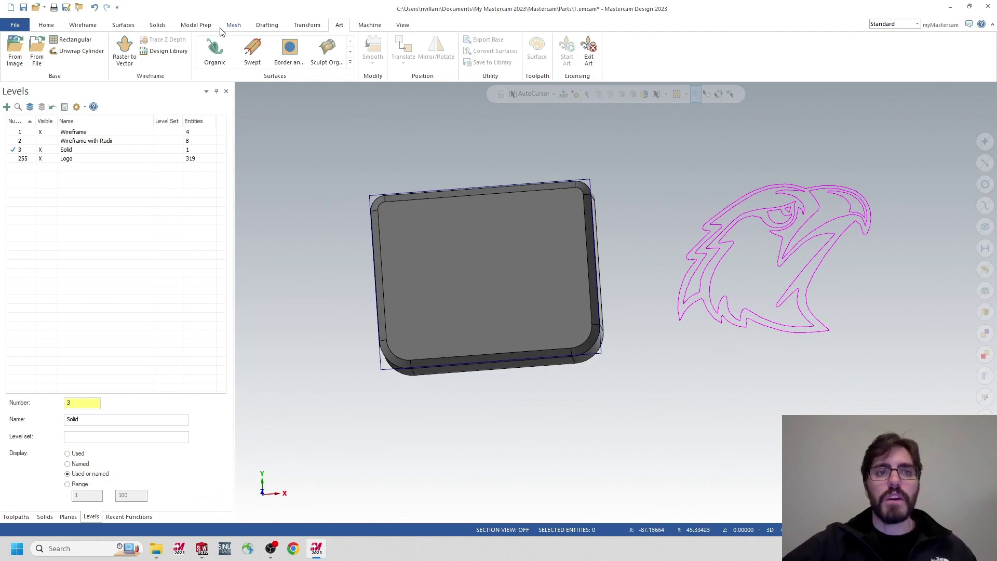
pyautogui.click(315, 26)
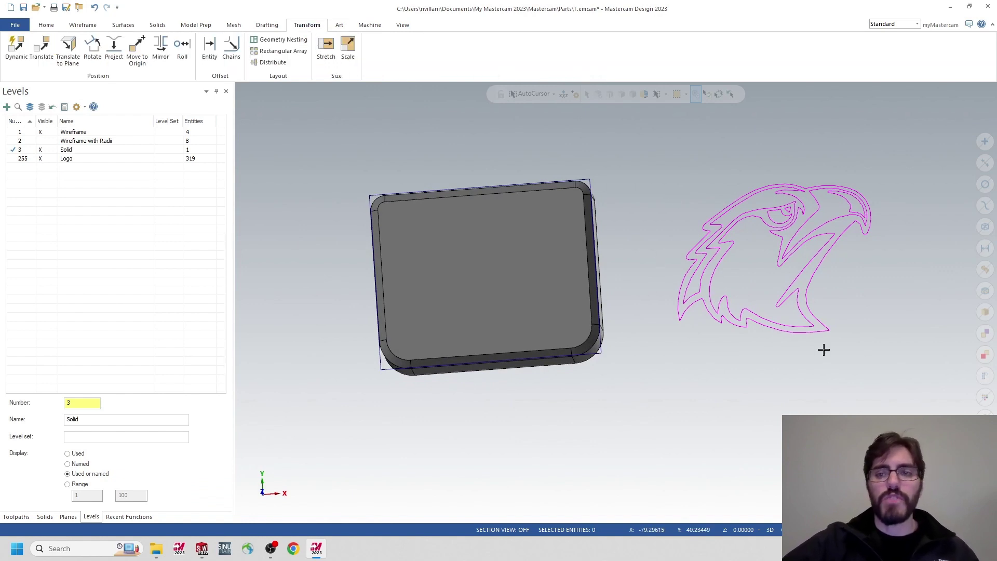
pyautogui.moveTo(920, 385); pyautogui.dragTo(656, 152)
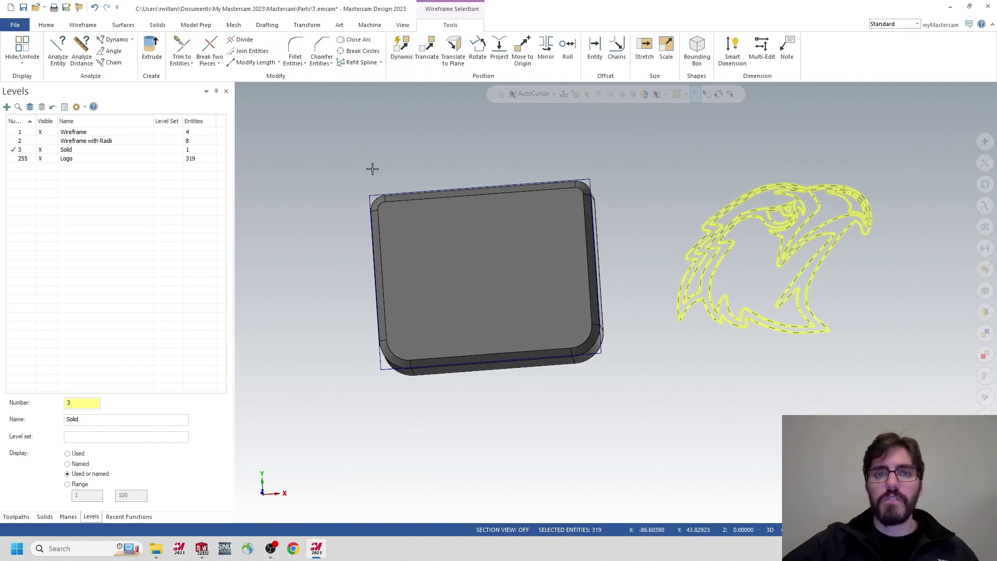
pyautogui.click(402, 49)
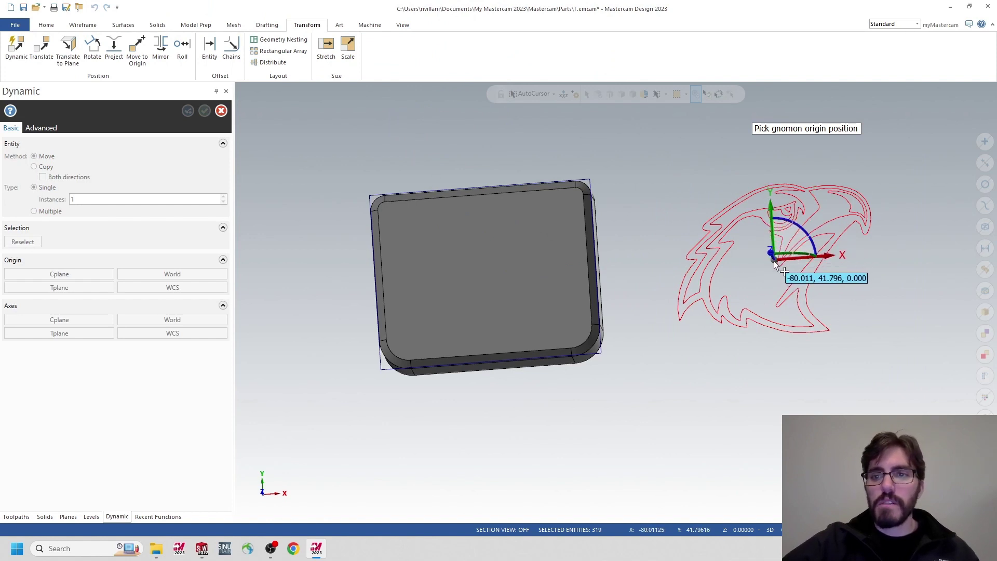
pyautogui.click(775, 261)
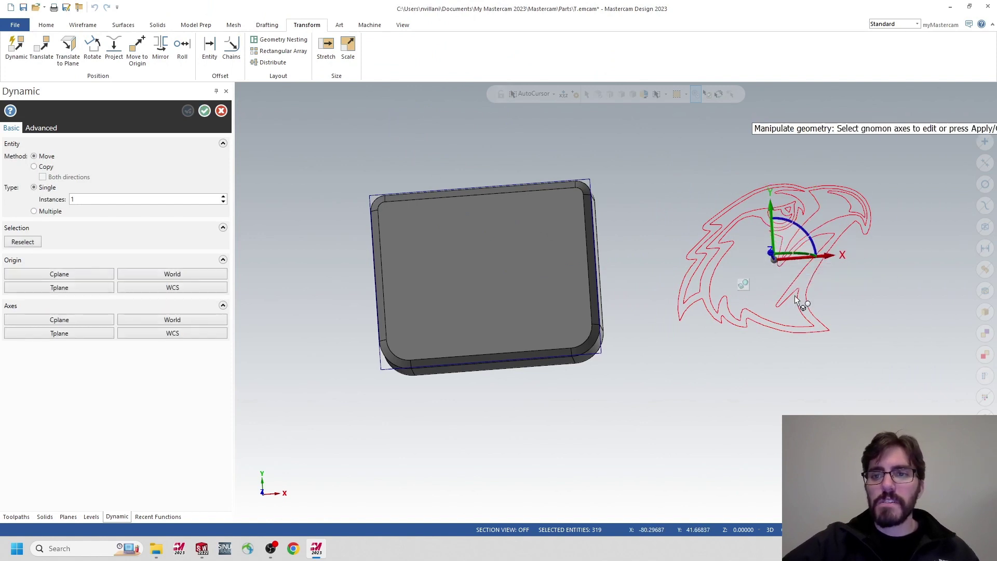
pyautogui.click(774, 261)
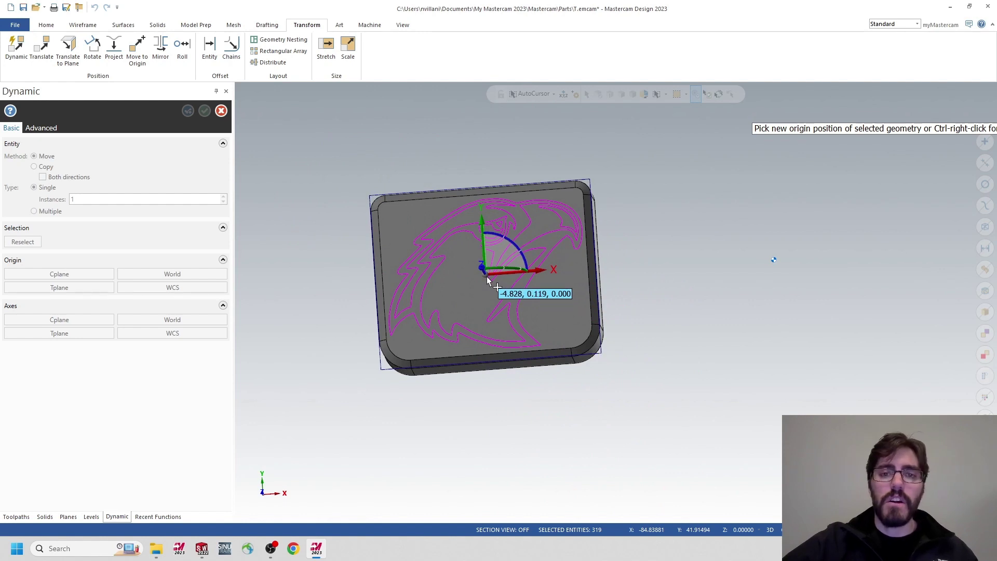
pyautogui.click(487, 277)
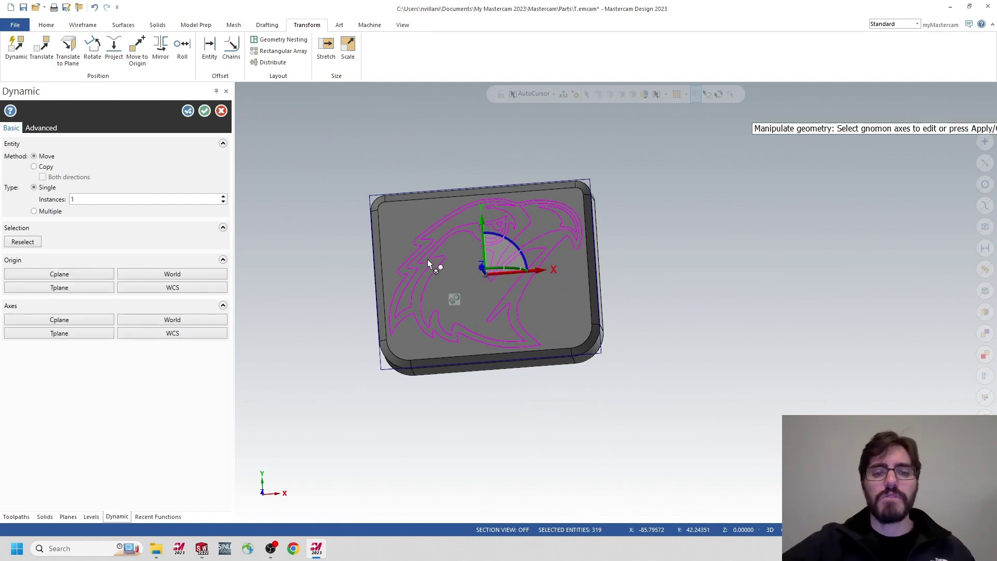
pyautogui.click(204, 112)
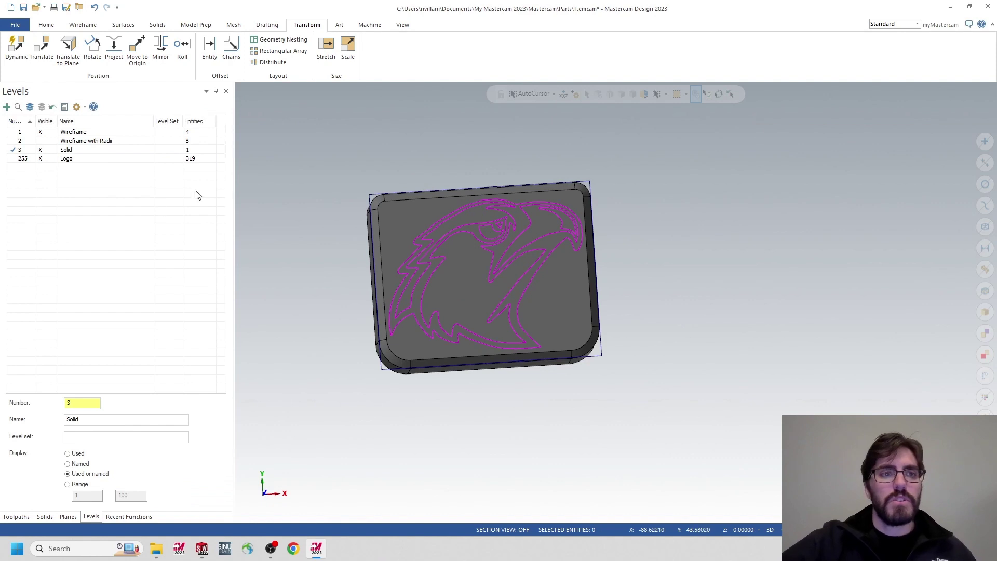
# Hide the Wireframe and Solid levels and make the Logo level the active one.
pyautogui.click(100, 160)
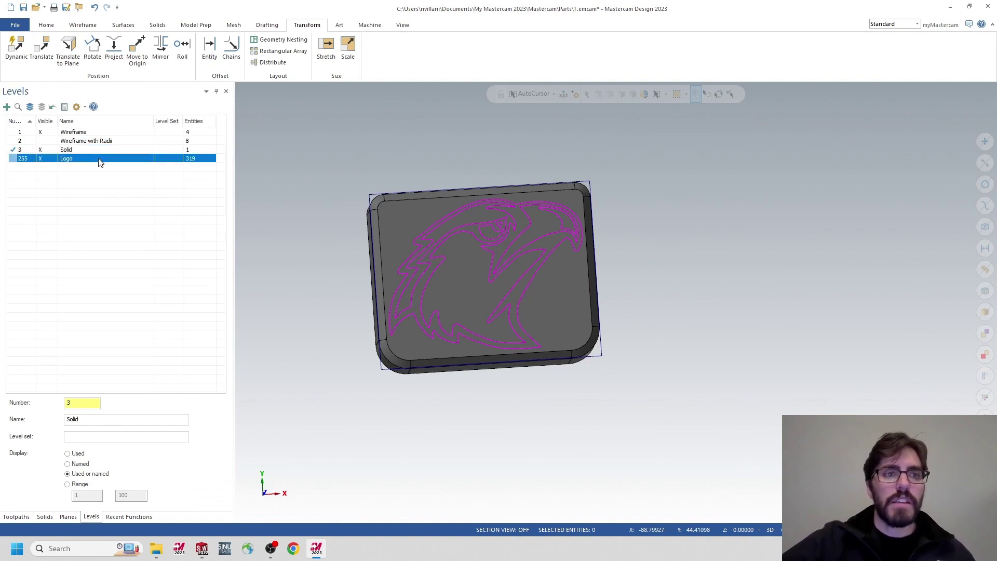
pyautogui.moveTo(620, 228); pyautogui.dragTo(566, 237, button='middle')
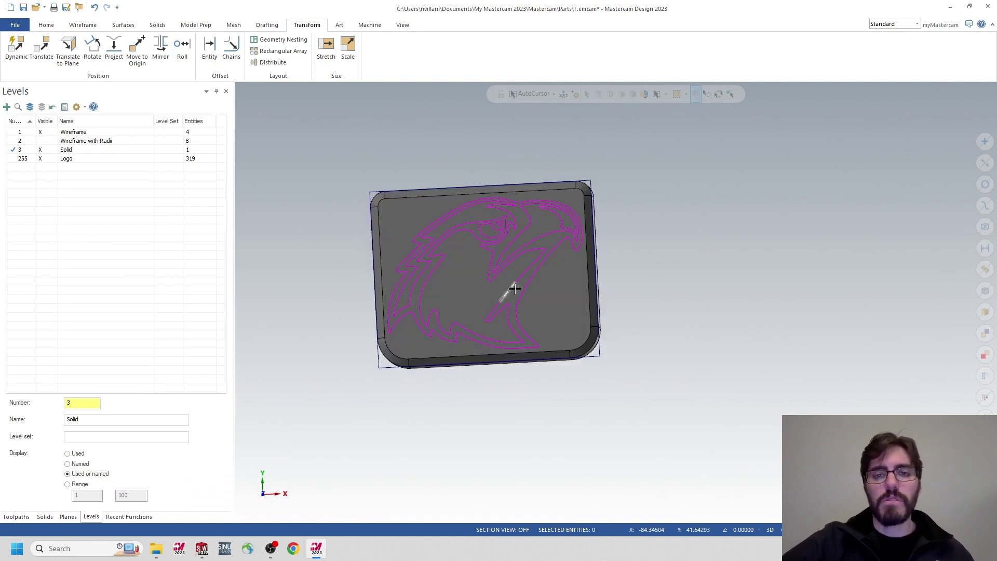
pyautogui.scroll(2, 514, 265)
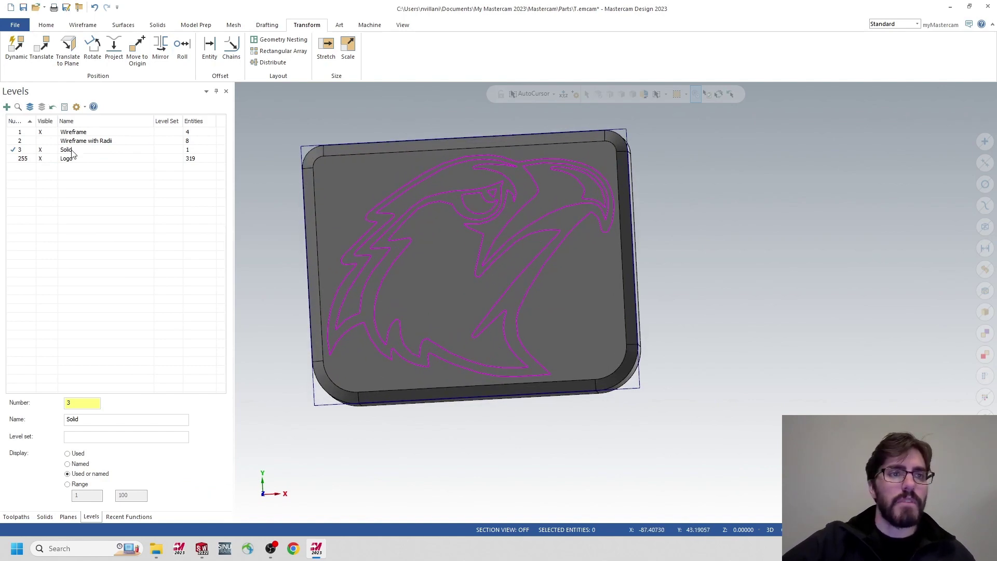
pyautogui.moveTo(422, 220); pyautogui.dragTo(321, 251, button='middle')
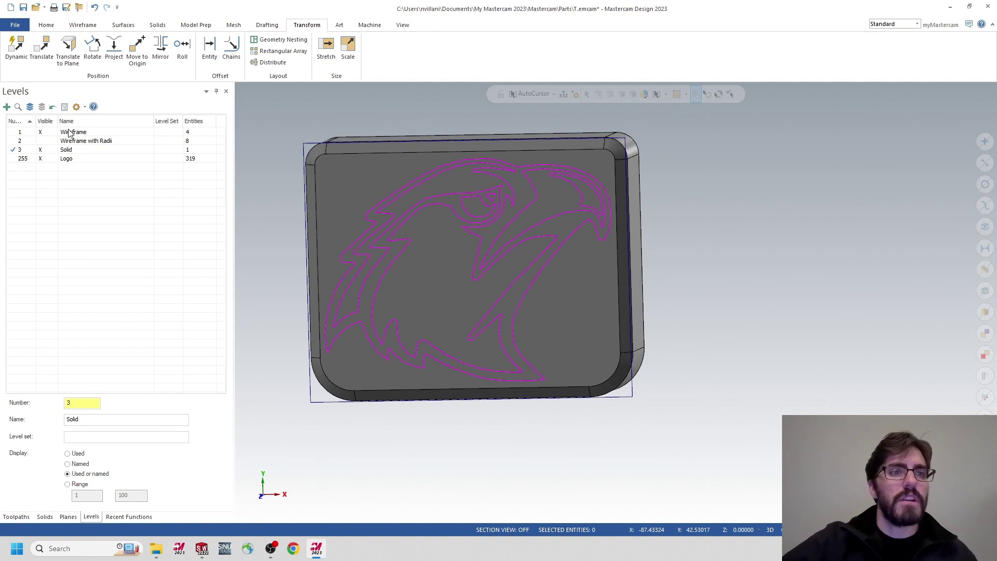
pyautogui.click(41, 133)
pyautogui.click(41, 150)
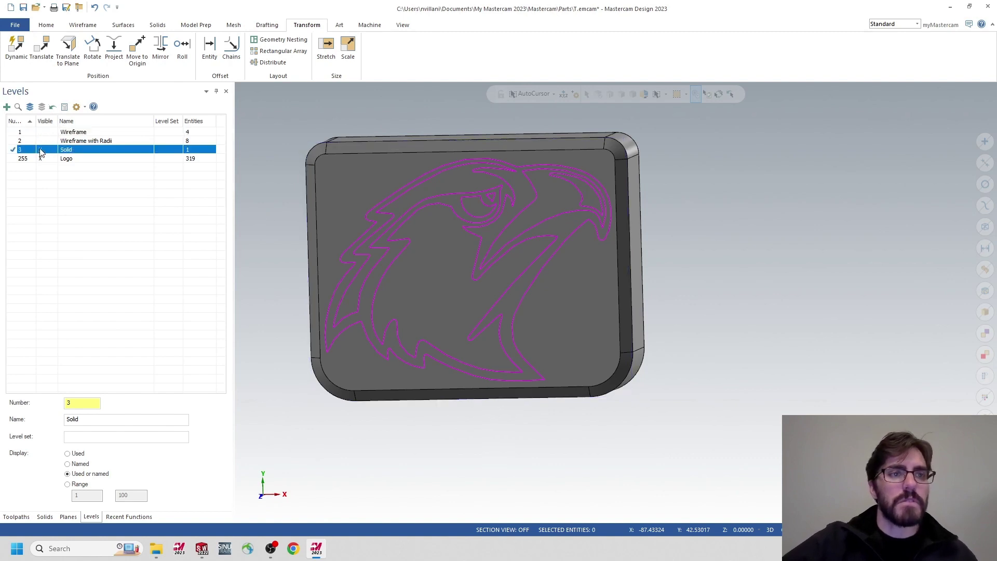
pyautogui.click(28, 159)
pyautogui.click(41, 150)
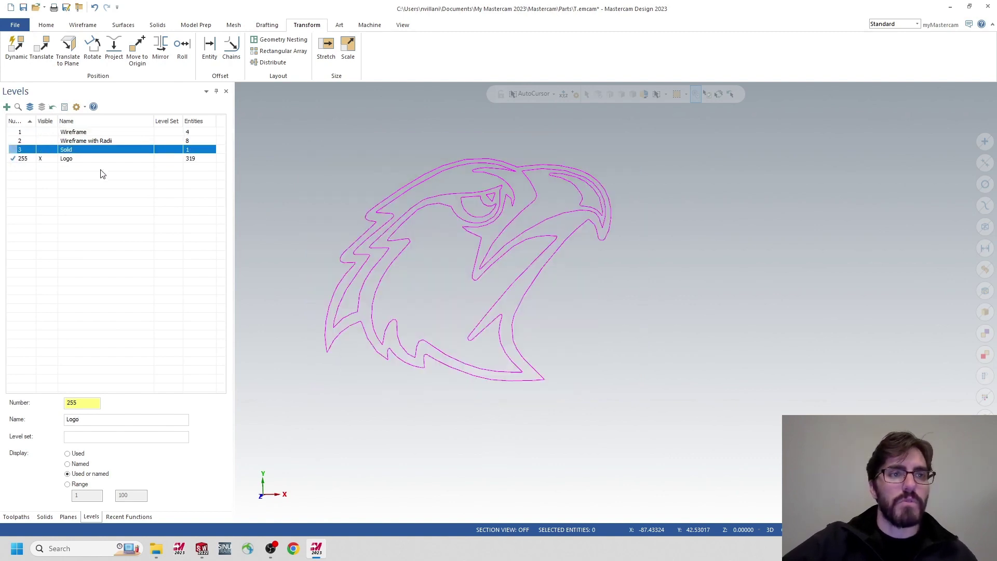
# Create a uniformly scaled copy of the whole logo at 75 percent about a reference point at its centre.
pyautogui.moveTo(668, 301); pyautogui.dragTo(529, 285, button='middle')
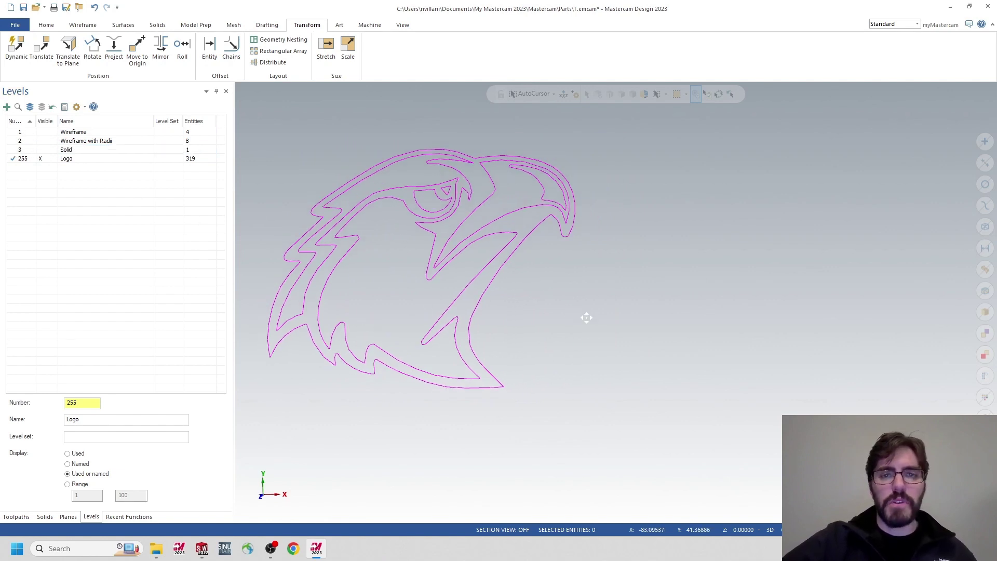
pyautogui.keyDown('ctrl'); pyautogui.moveTo(585, 318); pyautogui.dragTo(711, 332, button='middle'); pyautogui.keyUp('ctrl')
pyautogui.moveTo(834, 463); pyautogui.dragTo(301, 106)
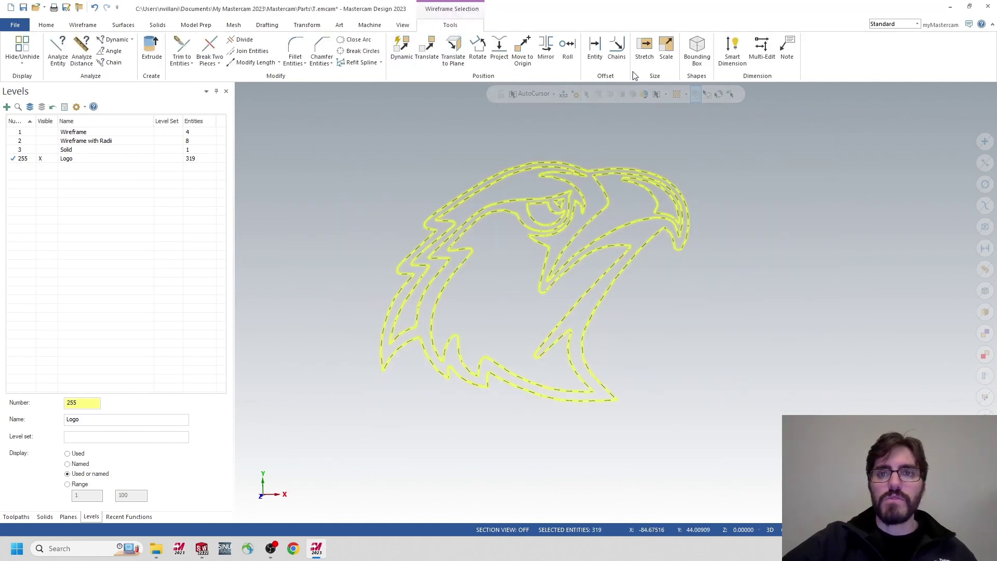
pyautogui.click(666, 49)
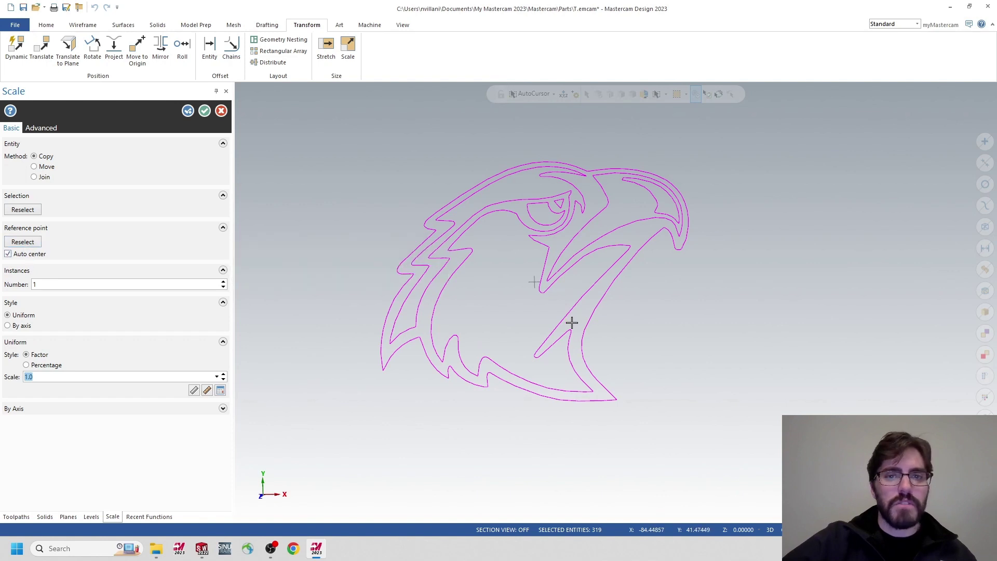
pyautogui.click(23, 242)
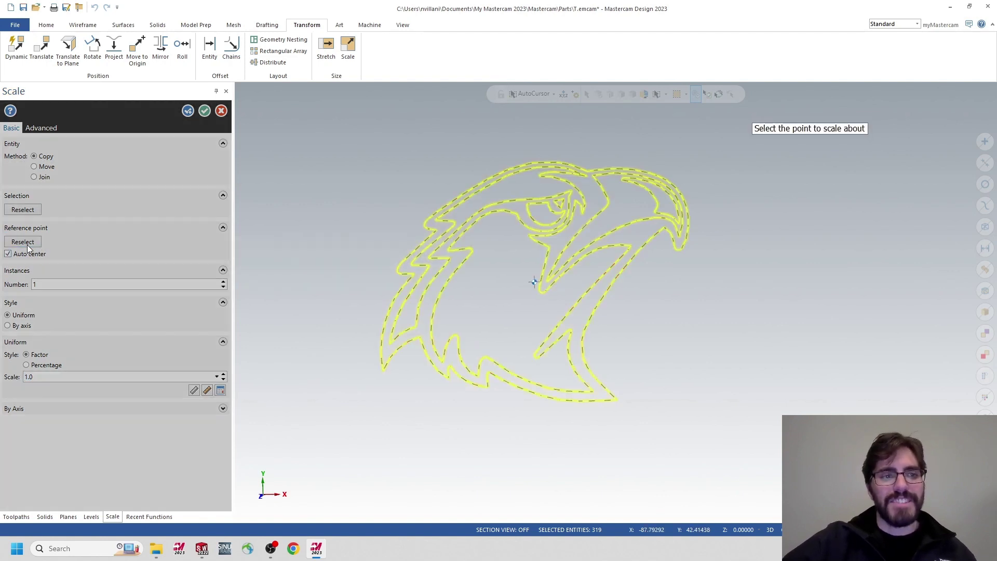
pyautogui.click(534, 283)
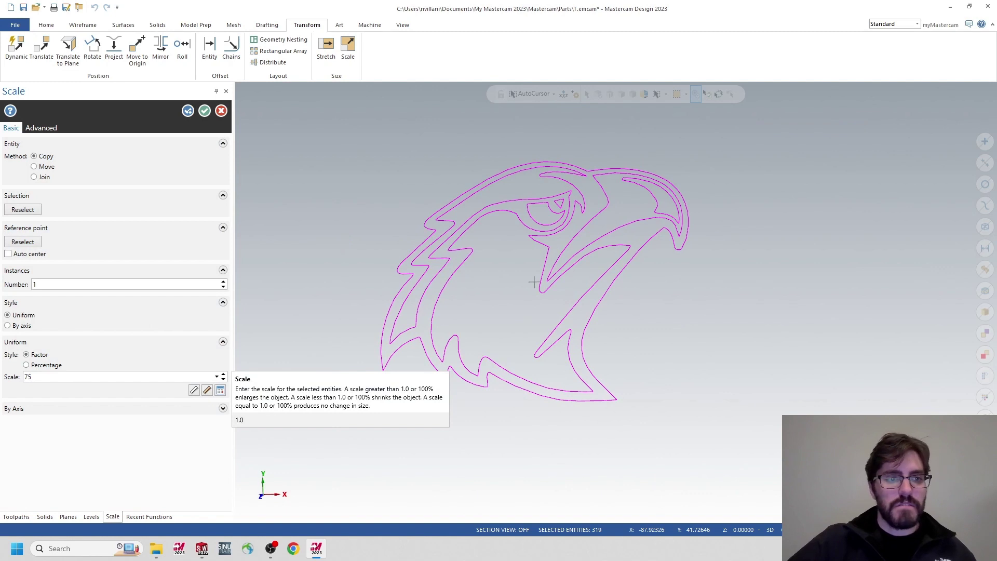
pyautogui.click(28, 366)
pyautogui.write('75')
pyautogui.press('Return')
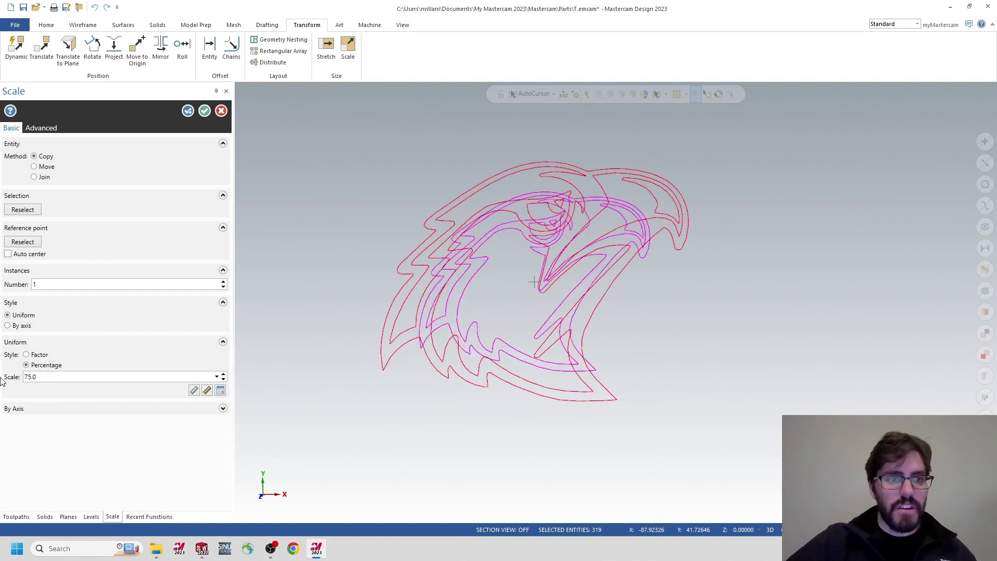
pyautogui.click(210, 111)
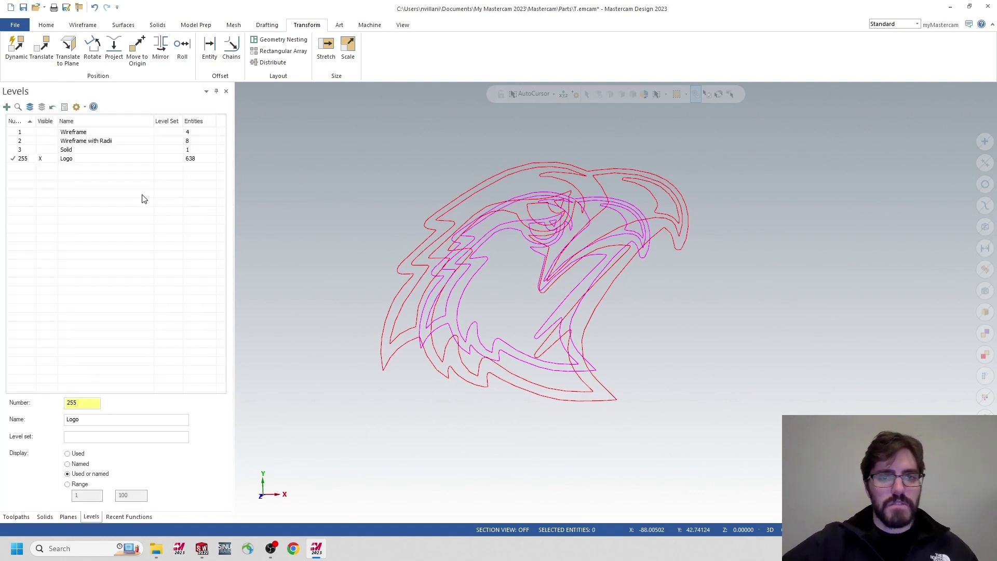
# Undo the scaled logo copy and scale the whole logo uniformly to 75 percent using the Move method instead.
pyautogui.hotkey('ctrl', 'z')
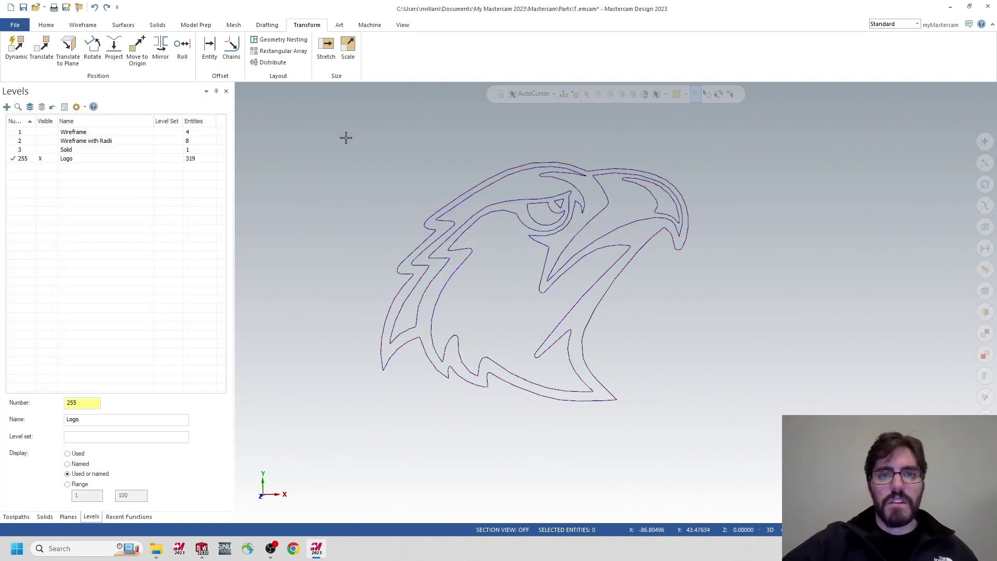
pyautogui.moveTo(346, 137); pyautogui.dragTo(743, 462)
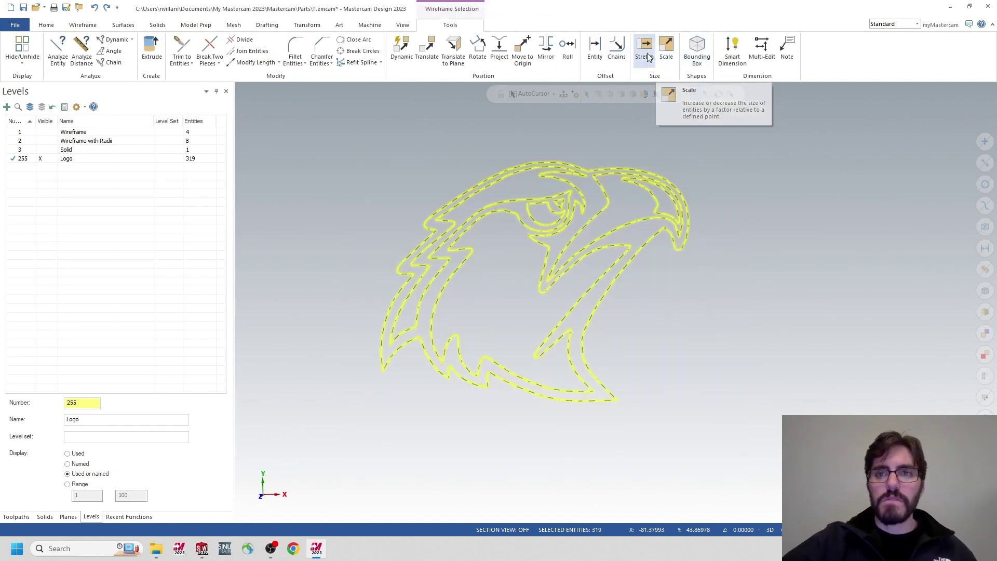
pyautogui.click(673, 55)
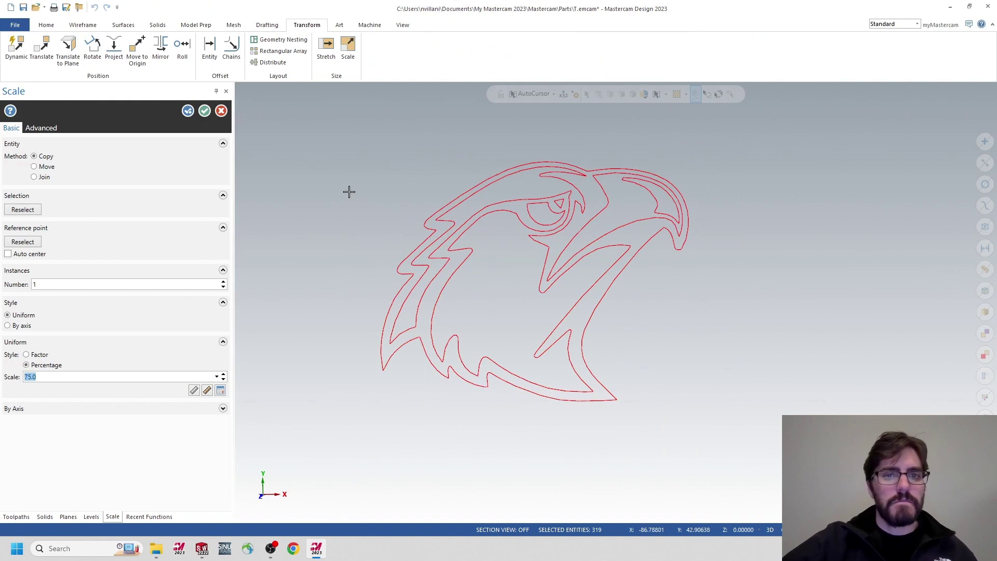
pyautogui.click(35, 167)
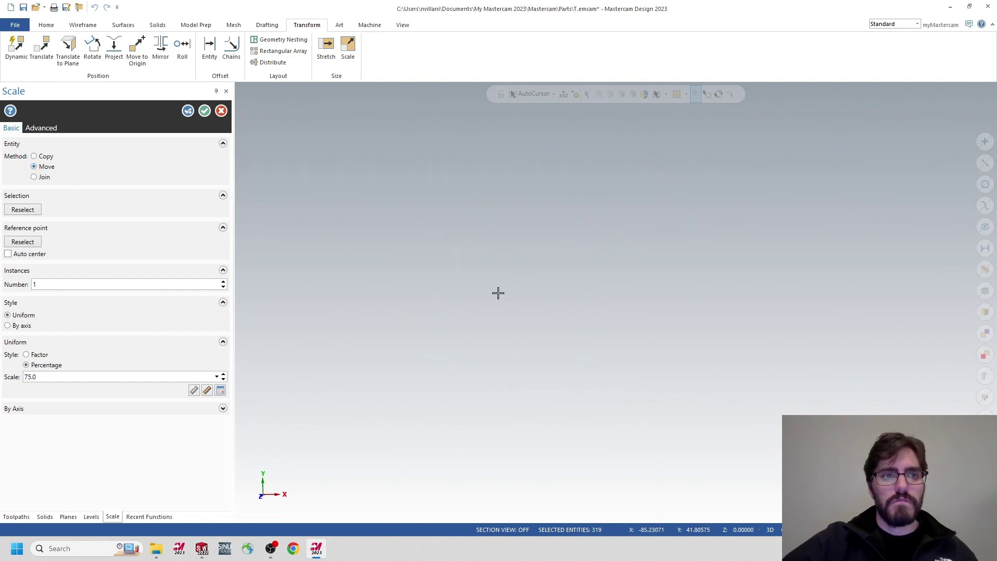
pyautogui.click(205, 110)
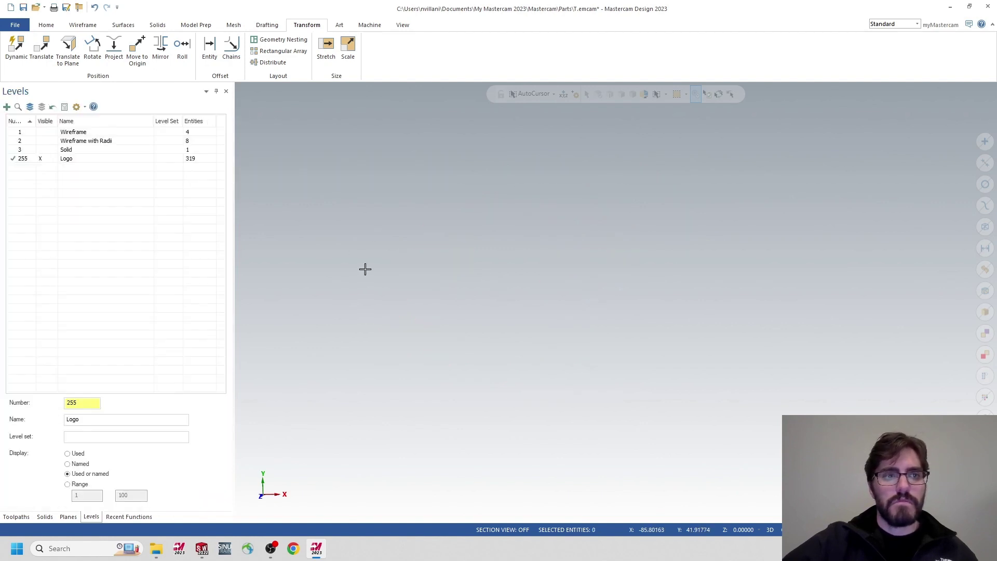
# Show the Wireframe level together with the Logo level and fit the geometry in the Top view.
pyautogui.click(44, 133)
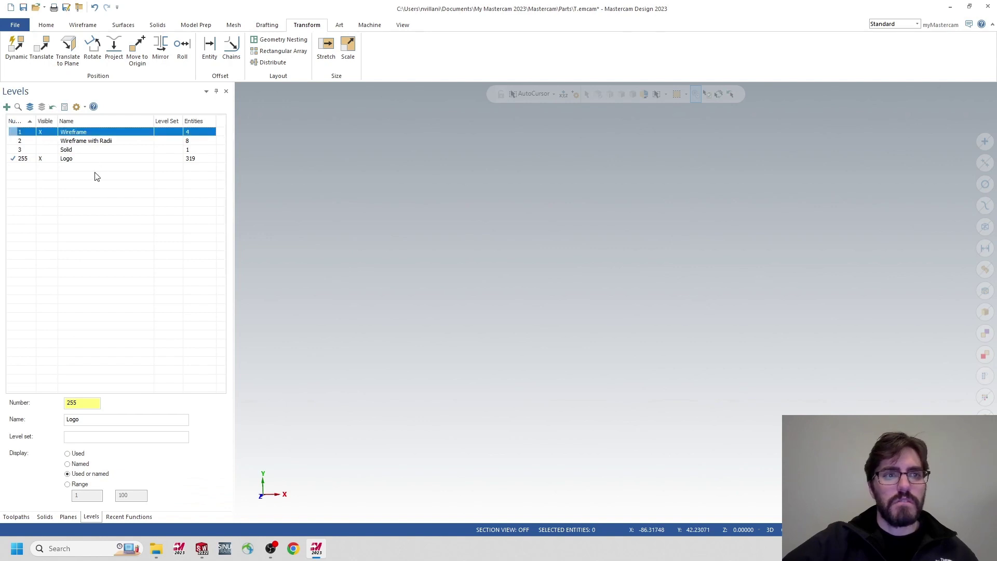
pyautogui.rightClick(507, 317)
pyautogui.click(527, 371)
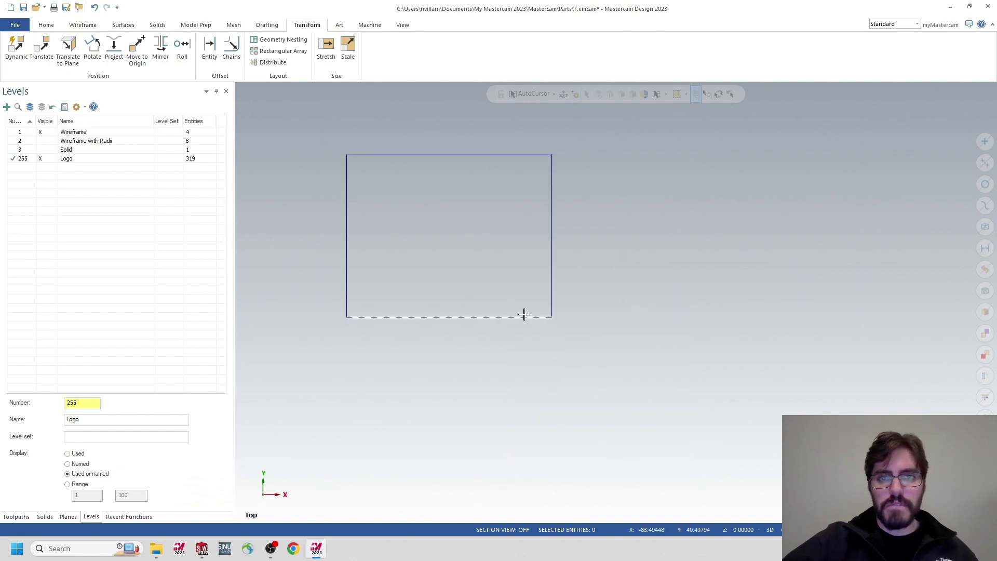
pyautogui.click(42, 161)
pyautogui.scroll(-5, 554, 292)
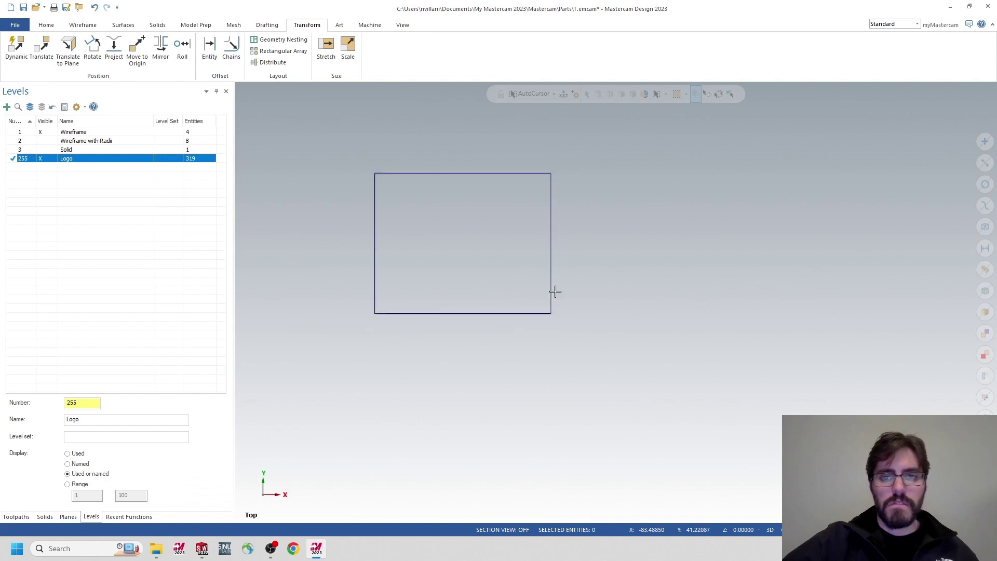
pyautogui.scroll(5, 695, 369)
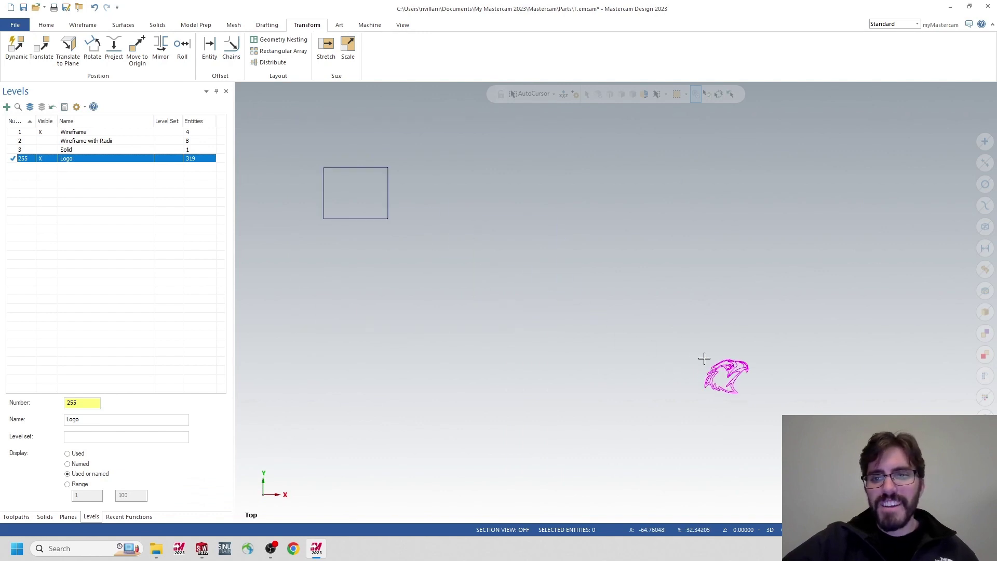
# Move the whole scaled logo with Dynamic from an origin near its middle to the centre of the wireframe rectangle.
pyautogui.scroll(-1, 629, 325)
pyautogui.moveTo(630, 325); pyautogui.dragTo(810, 436)
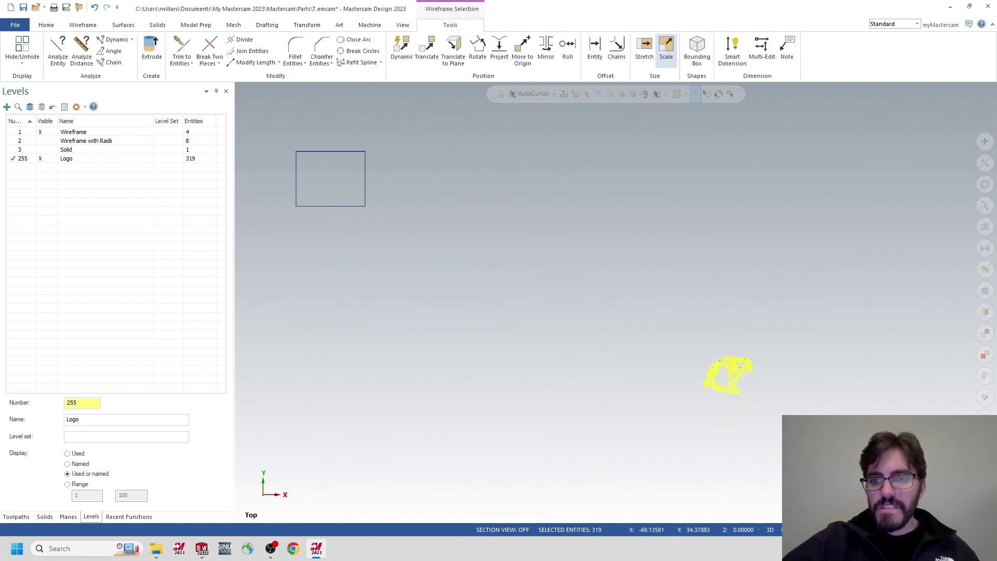
pyautogui.click(402, 49)
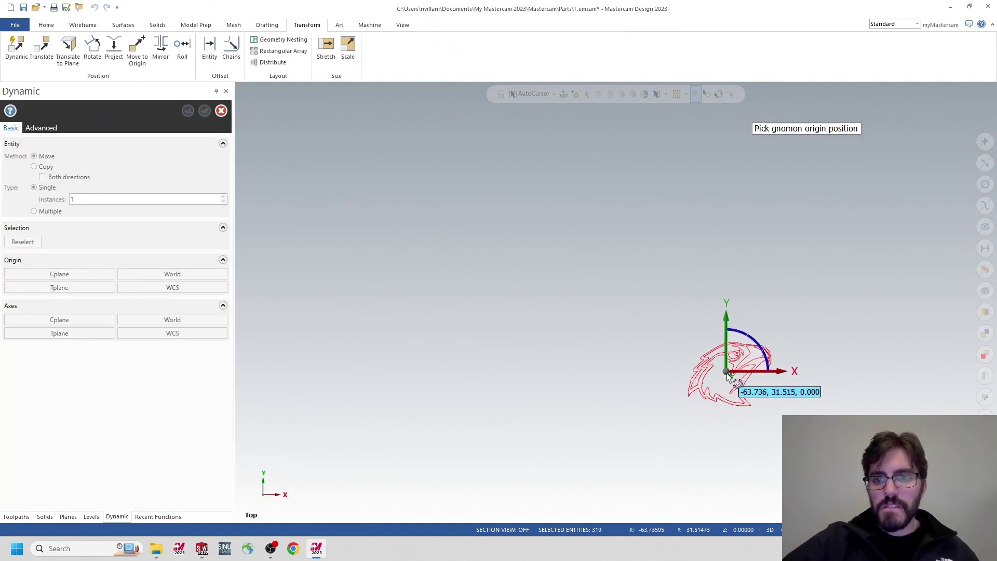
pyautogui.scroll(6, 729, 379)
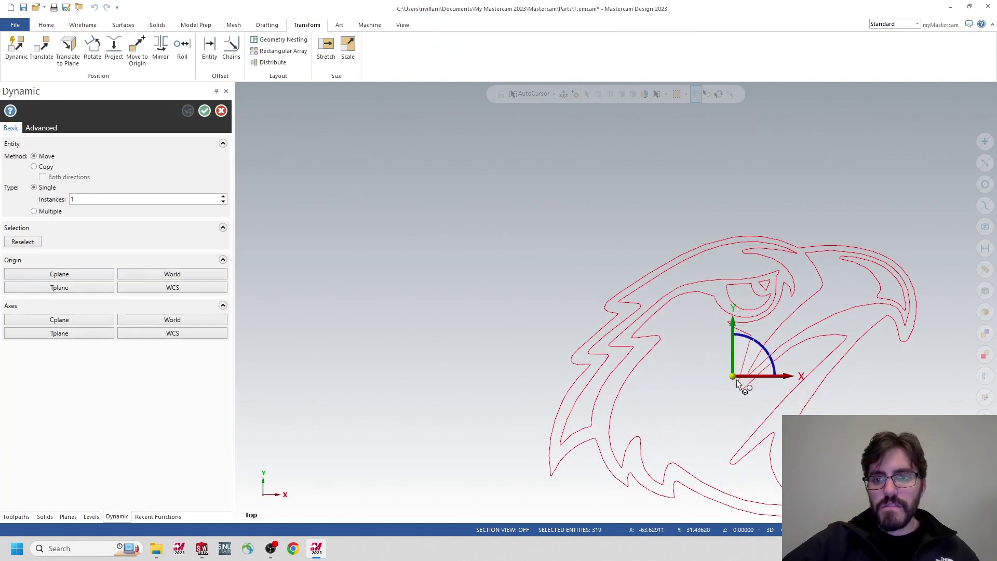
pyautogui.click(733, 379)
pyautogui.click(735, 379)
pyautogui.scroll(-10, 716, 363)
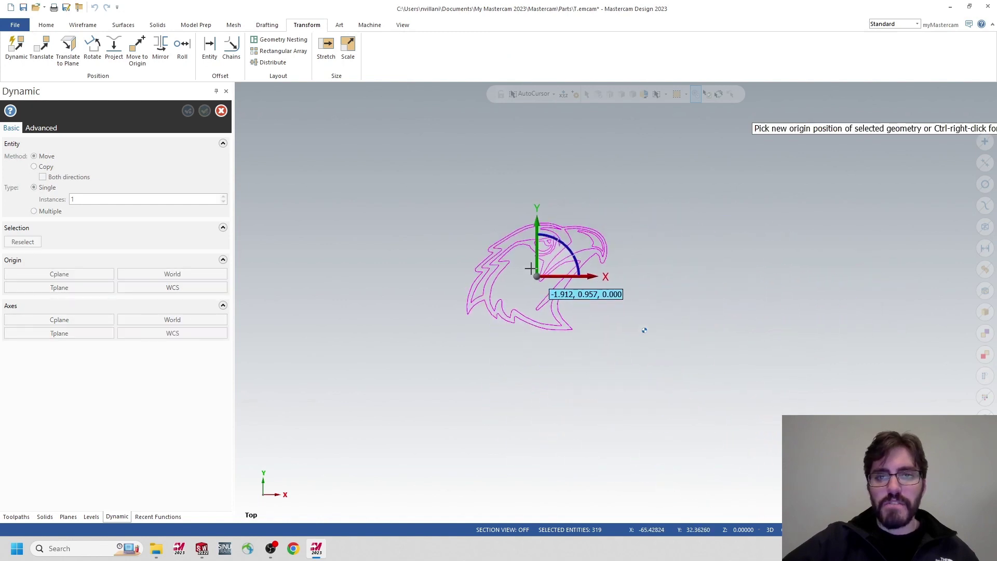
pyautogui.moveTo(423, 227); pyautogui.dragTo(682, 315, button='middle')
pyautogui.scroll(4, 462, 195)
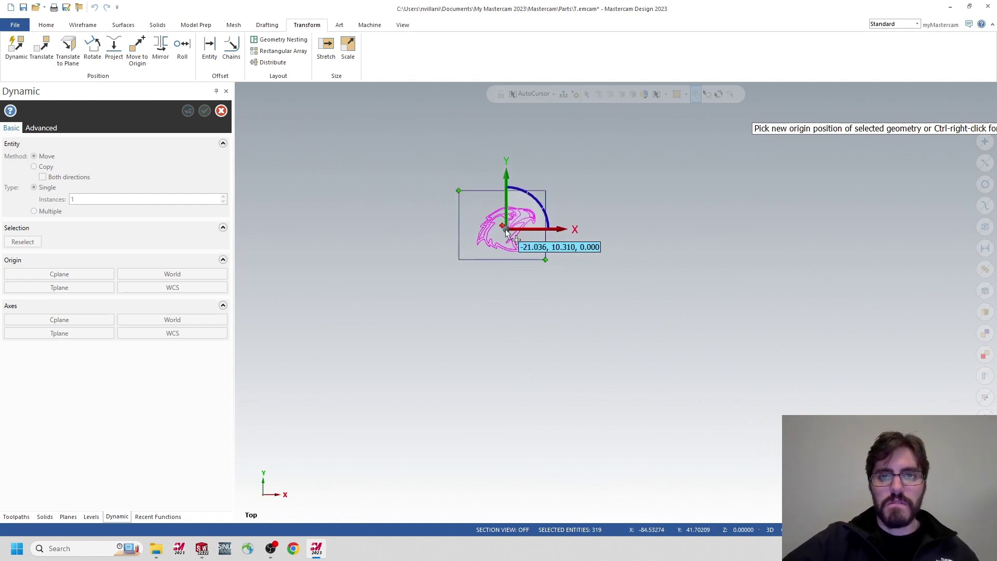
pyautogui.click(502, 225)
pyautogui.press('Return')
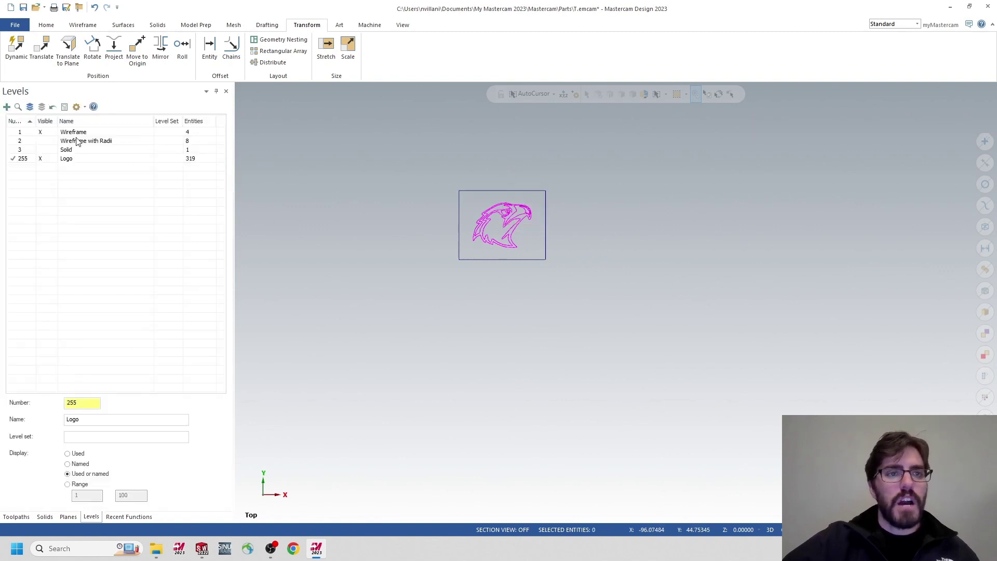
# Show the Solid level with the Logo and hide both wireframe levels to check the logo's placement on the holder.
pyautogui.click(43, 141)
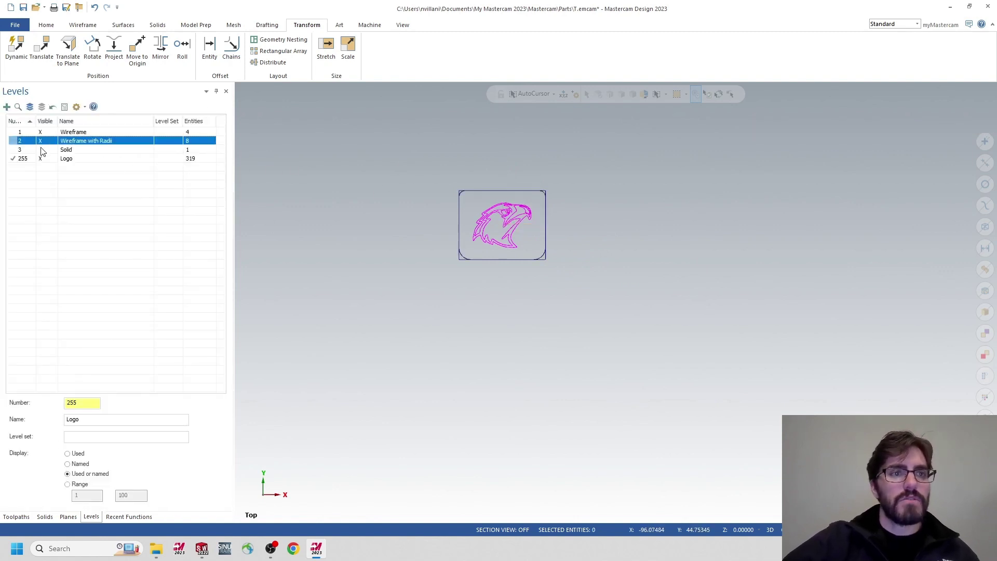
pyautogui.click(42, 150)
pyautogui.click(41, 132)
pyautogui.scroll(4, 514, 244)
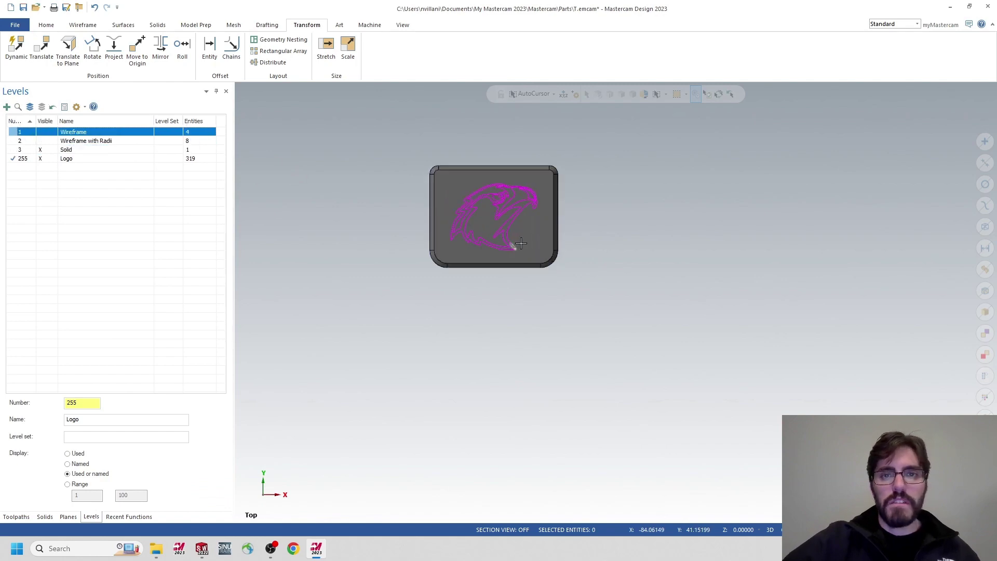
pyautogui.moveTo(501, 189); pyautogui.dragTo(462, 185, button='middle')
pyautogui.hotkey('alt', 't')
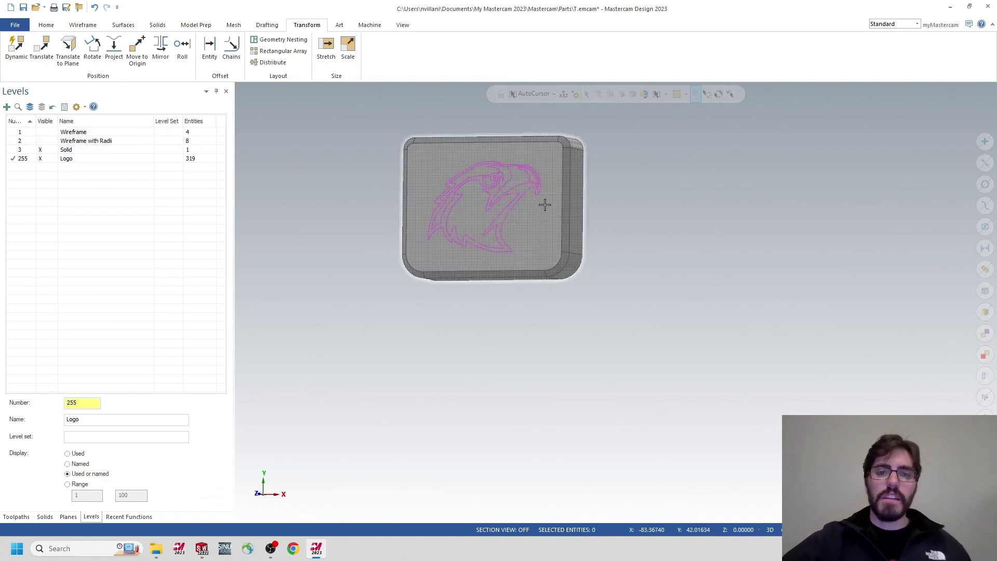
pyautogui.hotkey('alt', 't')
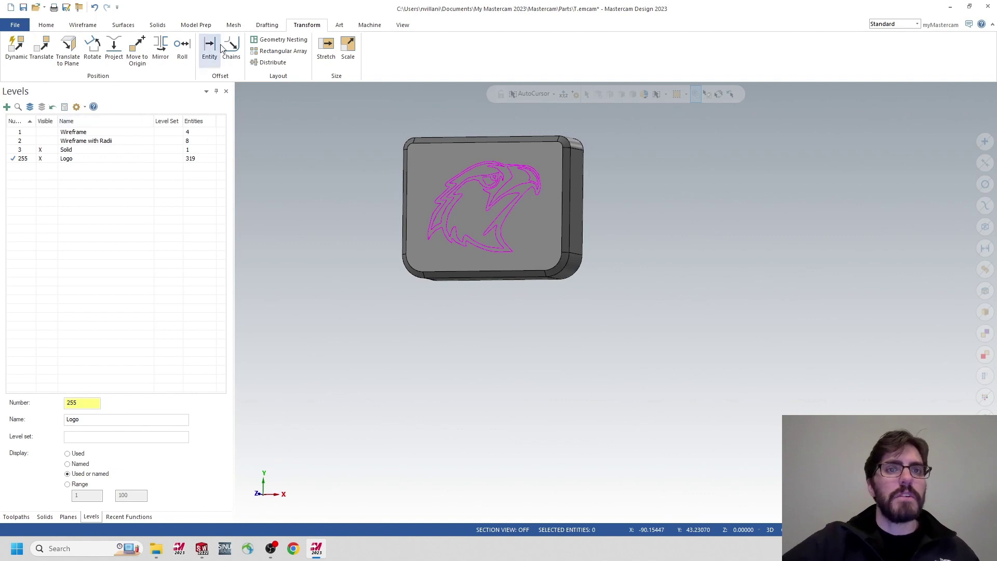
# Add a default mill machine group and display its toolpath operations.
pyautogui.click(370, 26)
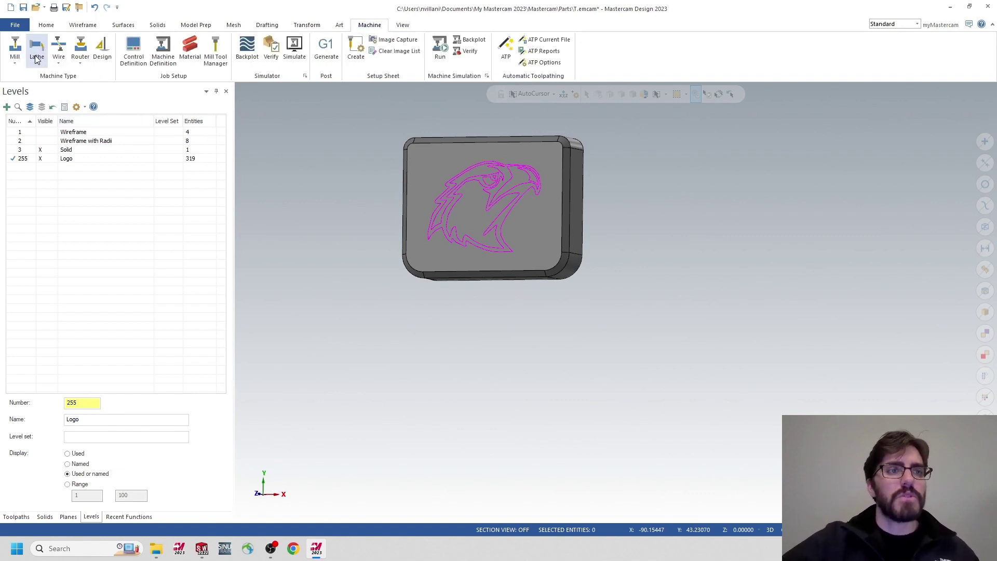
pyautogui.click(19, 58)
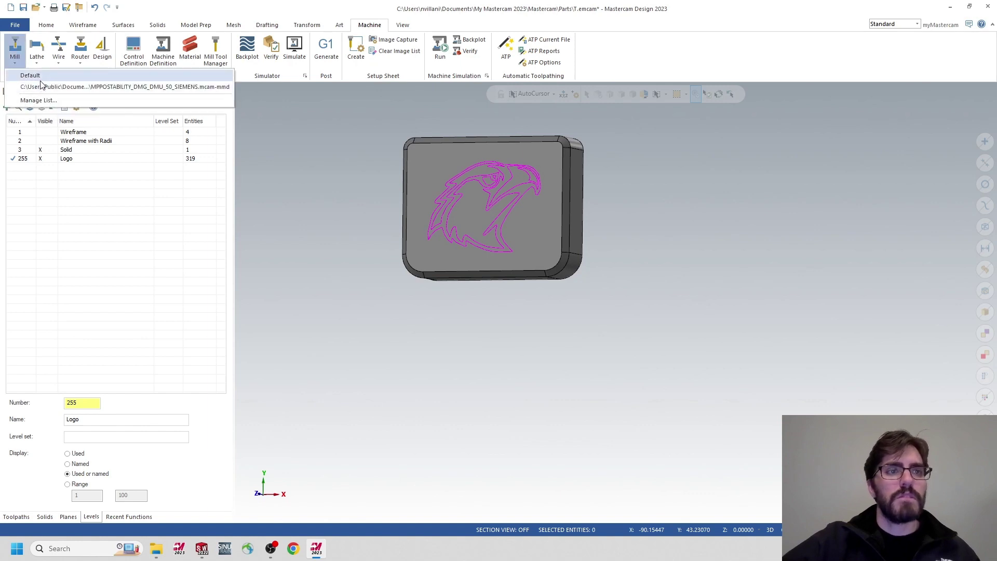
pyautogui.click(42, 84)
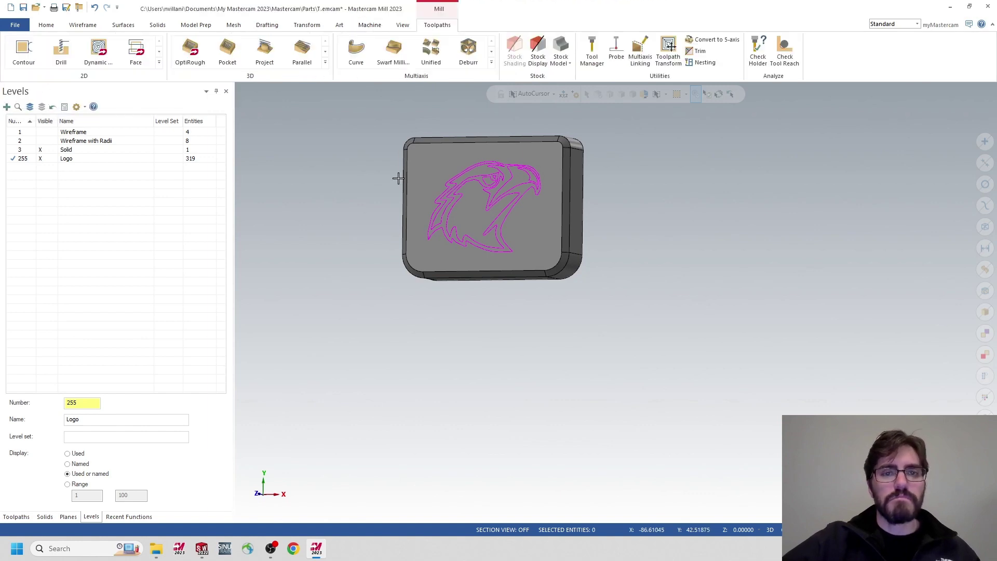
pyautogui.click(16, 516)
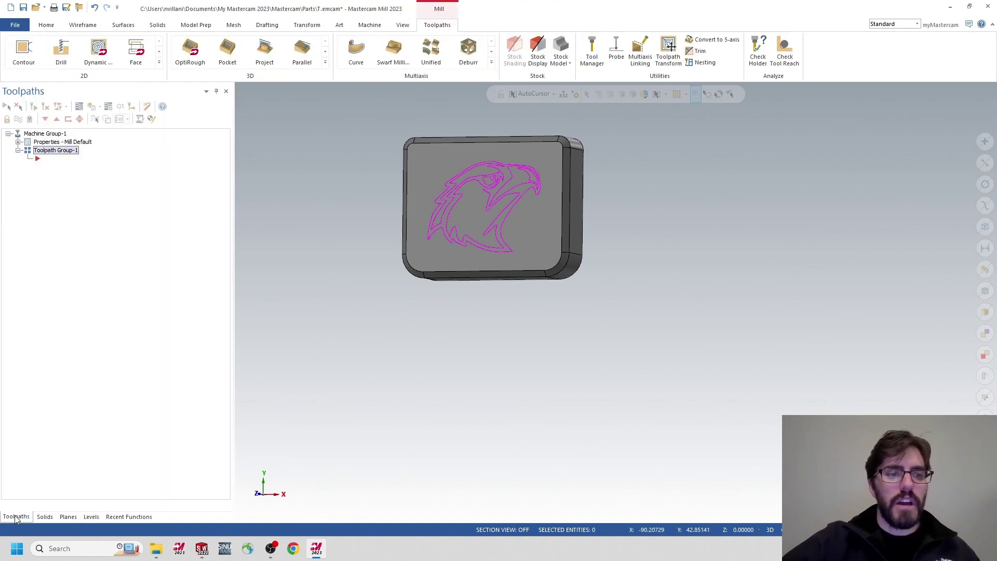
# Start the machine group's stock setup with a rectangular bounding box around the card holder solid.
pyautogui.moveTo(296, 222); pyautogui.dragTo(169, 260, button='middle')
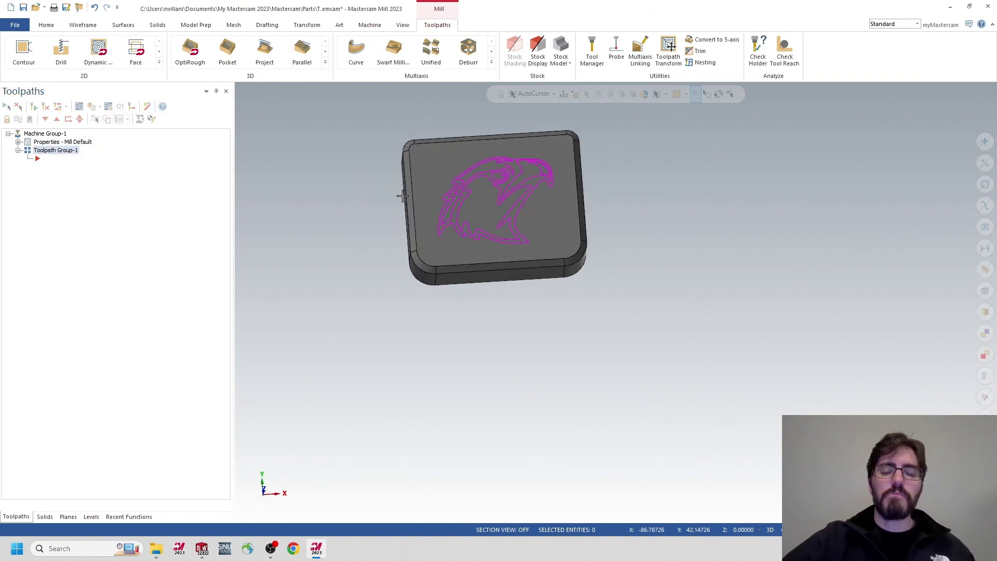
pyautogui.moveTo(400, 192); pyautogui.dragTo(463, 196, button='middle')
pyautogui.scroll(2, 468, 199)
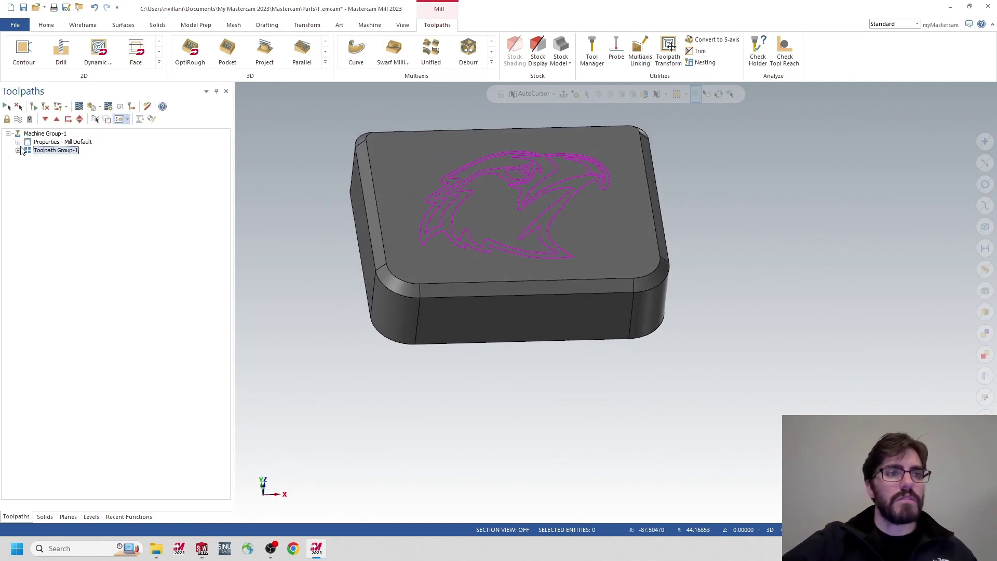
pyautogui.click(18, 142)
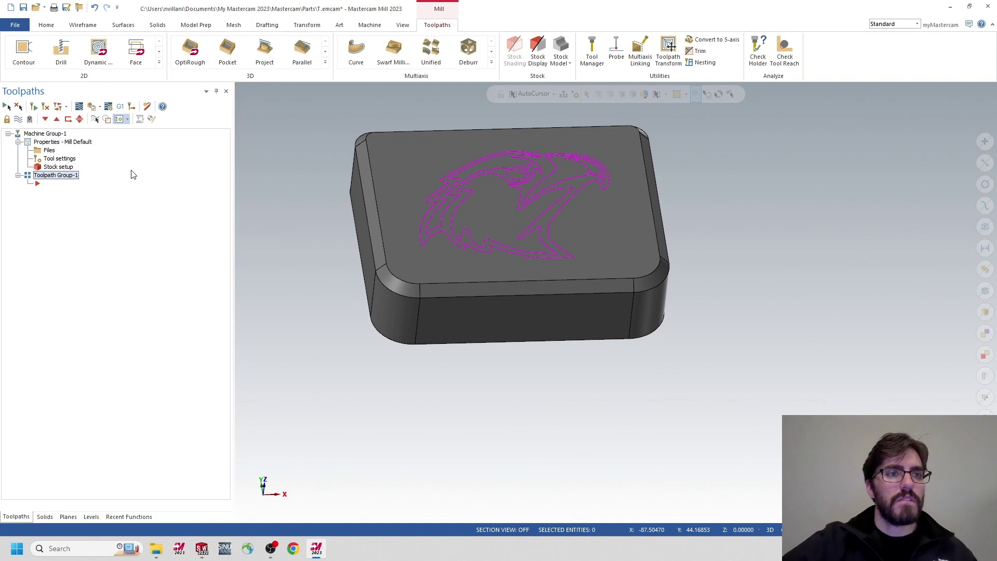
pyautogui.doubleClick(58, 167)
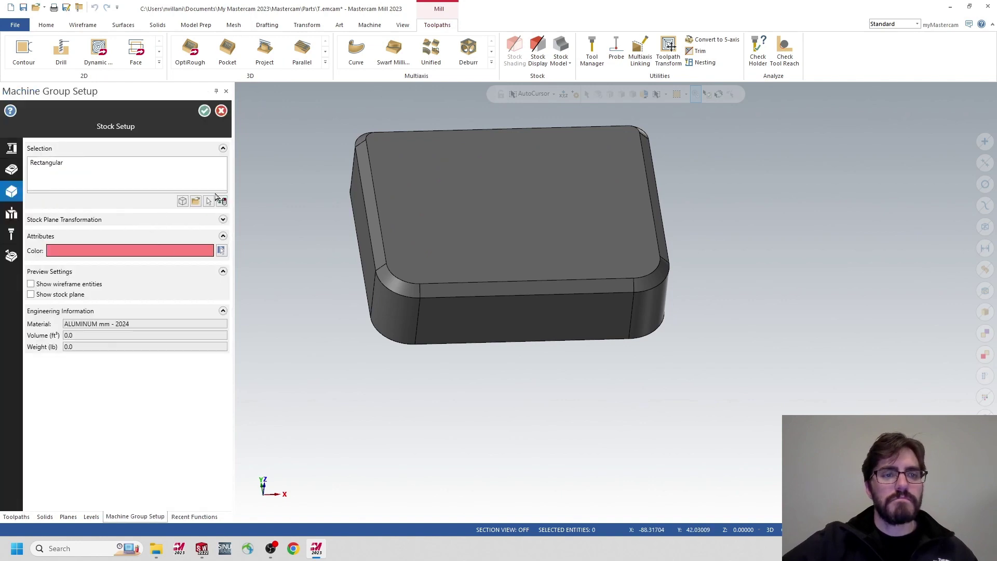
pyautogui.click(220, 201)
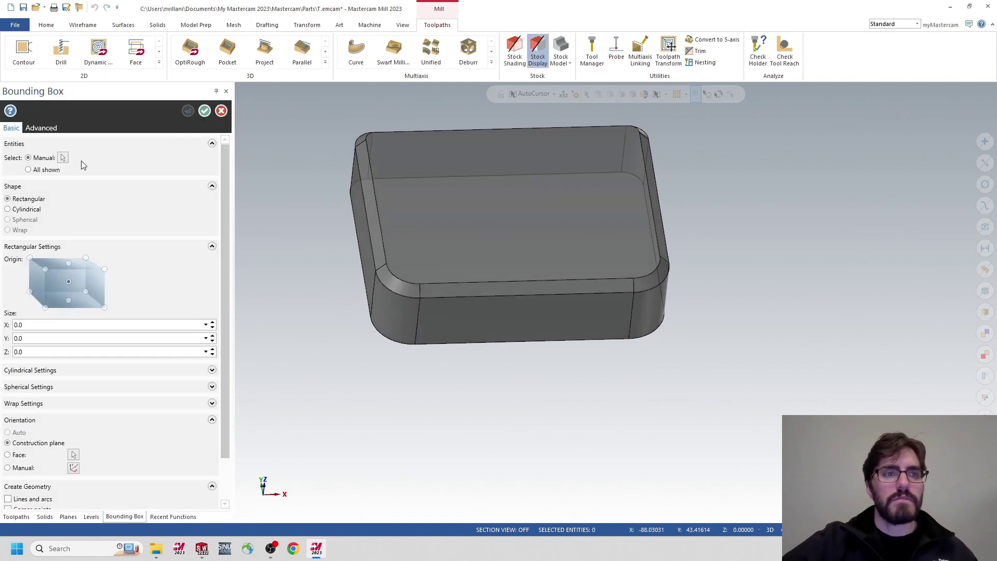
pyautogui.click(62, 157)
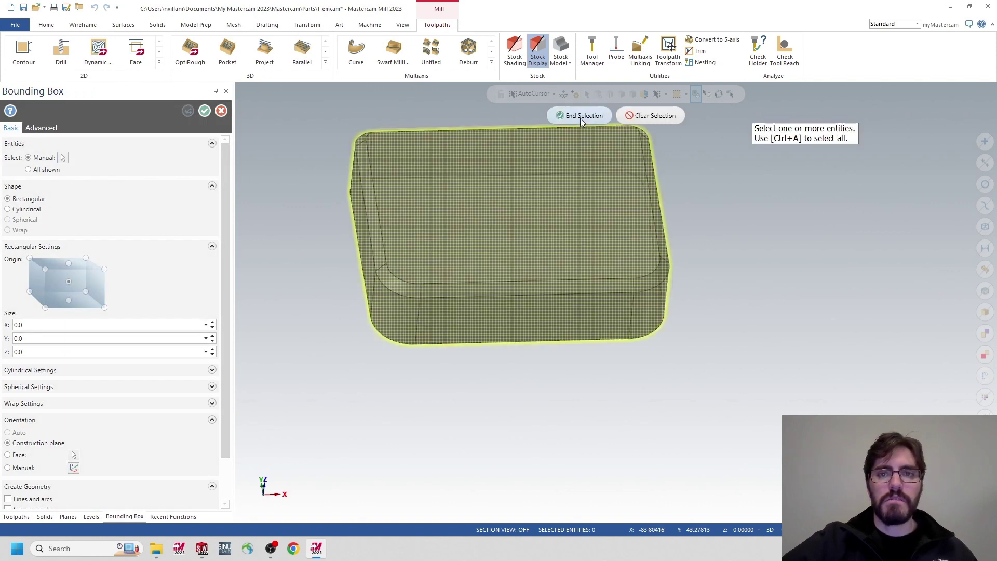
pyautogui.click(581, 115)
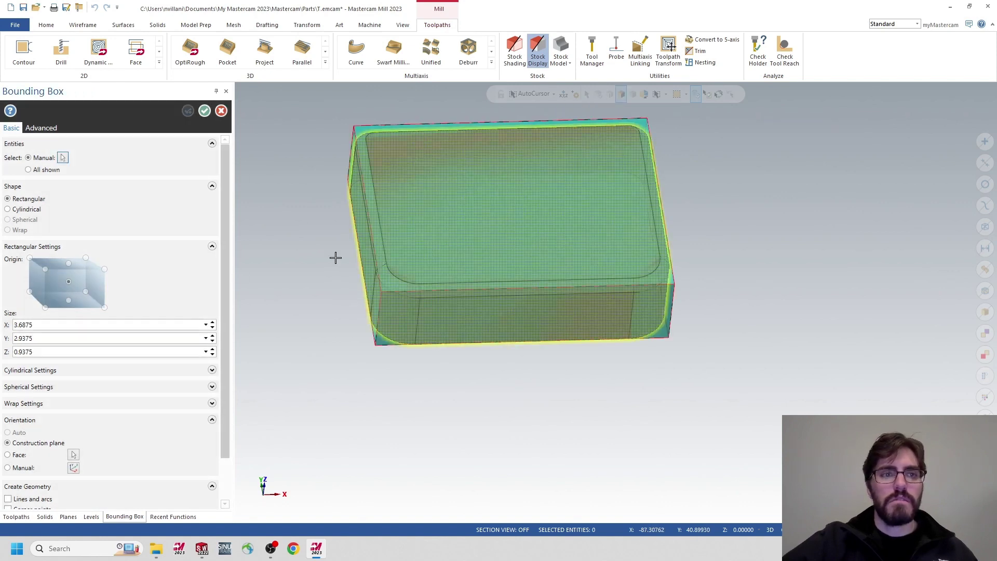
# Set the stock bounding box size to X 3.75, Y 3.0 and Z 1.0.
pyautogui.click(125, 325)
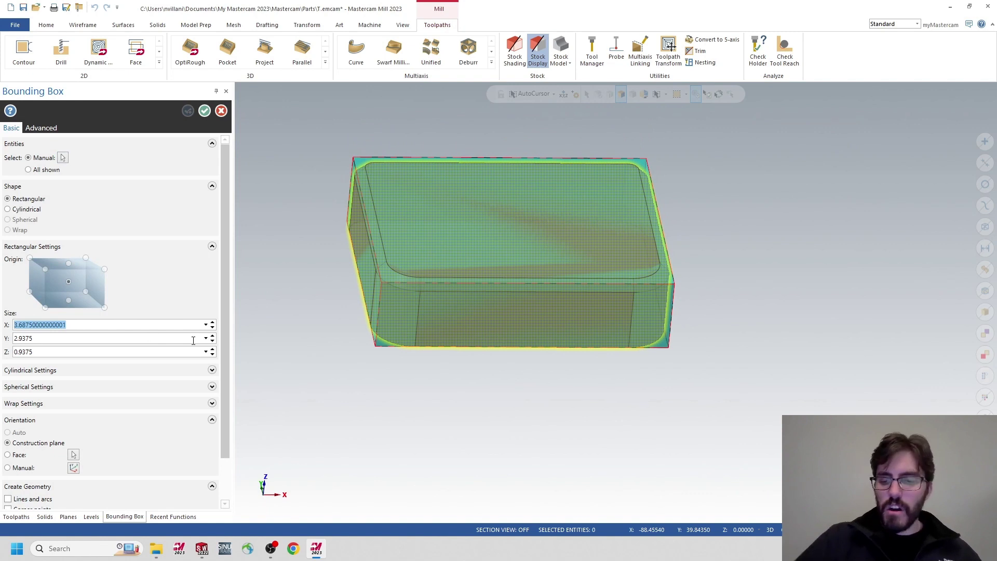
pyautogui.write('3.75')
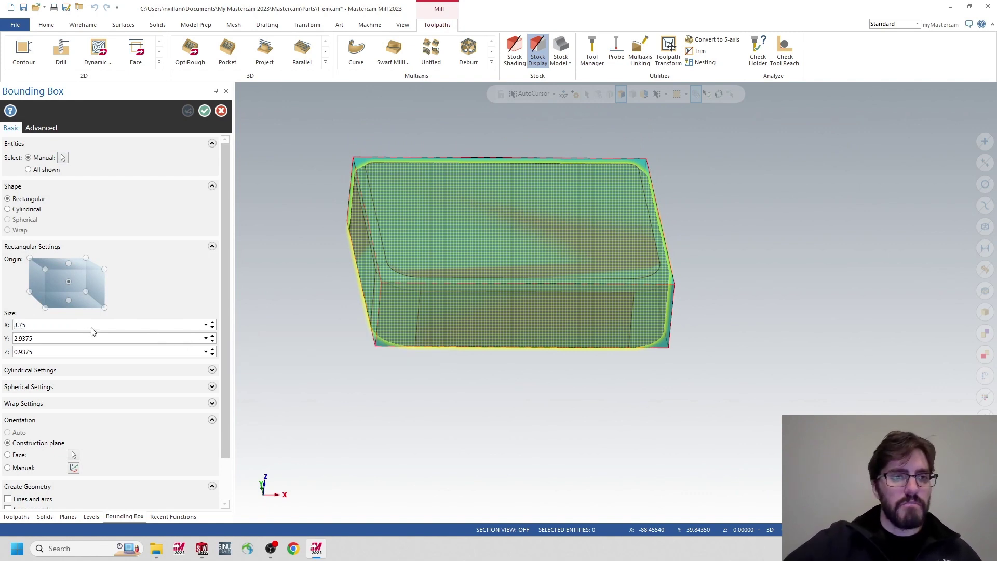
pyautogui.click(81, 338)
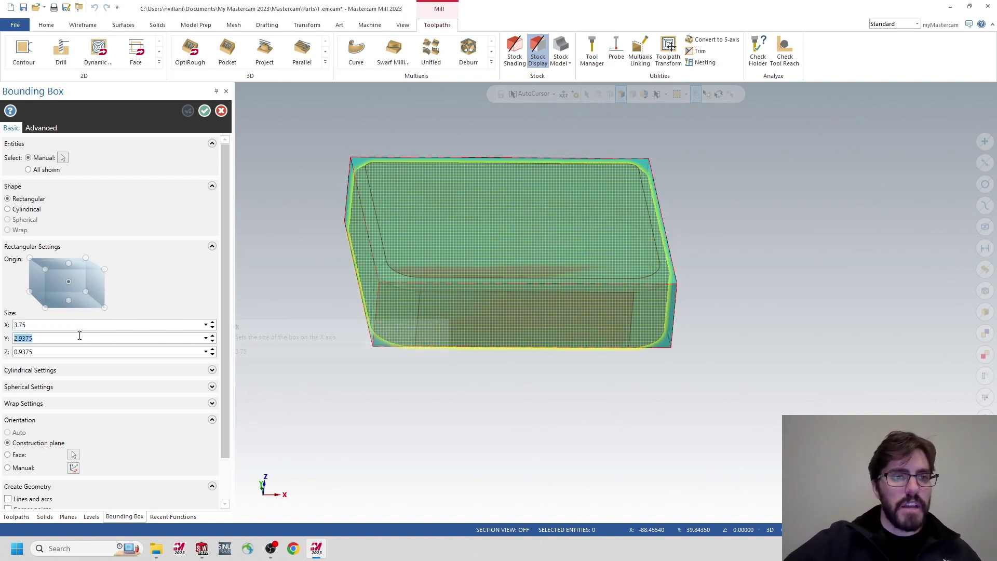
pyautogui.write('3.0')
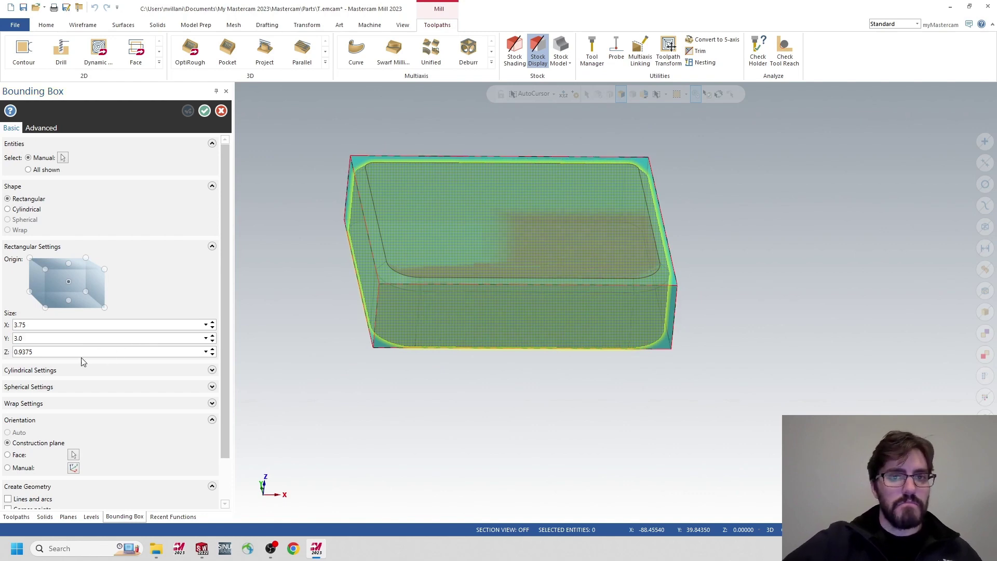
pyautogui.write('1.0')
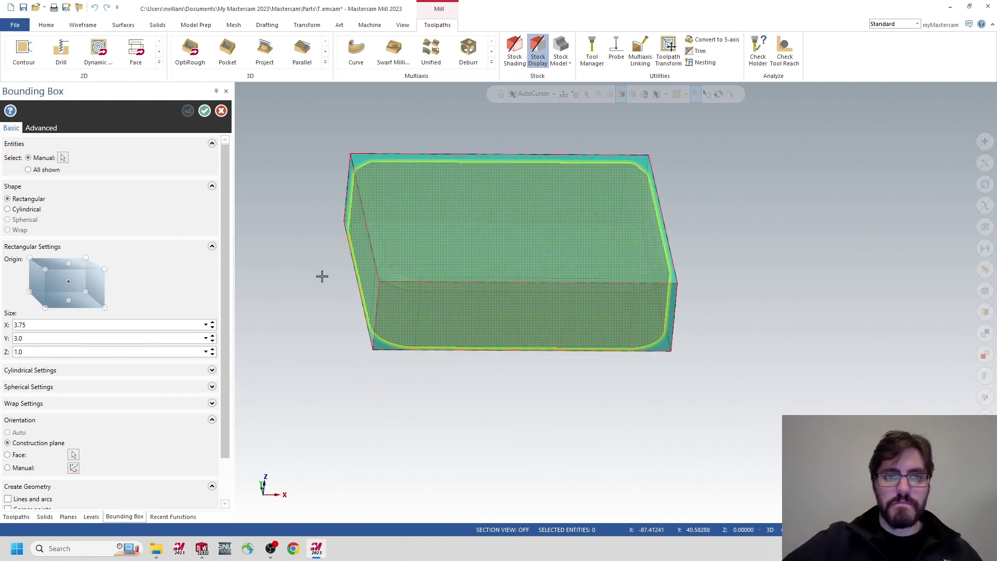
# Accept the stock bounding box and the machine group's stock setup, and display the stock outline around the card holder.
pyautogui.moveTo(323, 276); pyautogui.dragTo(422, 229, button='middle')
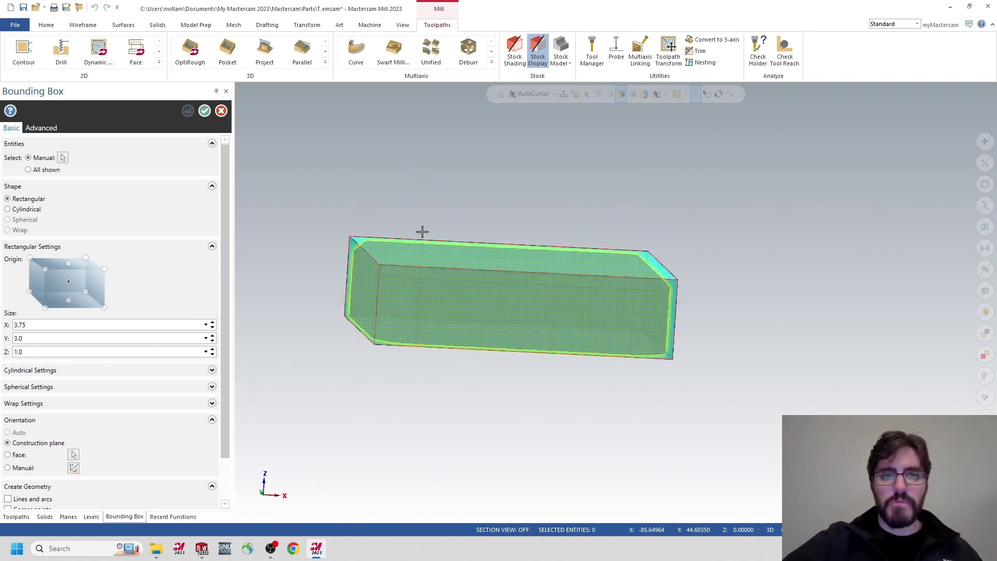
pyautogui.click(204, 111)
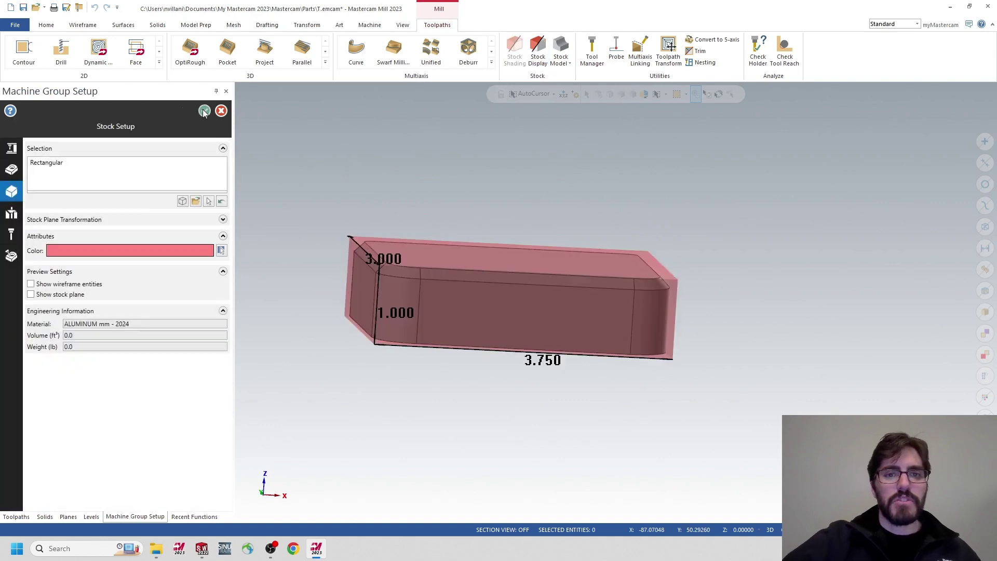
pyautogui.click(207, 111)
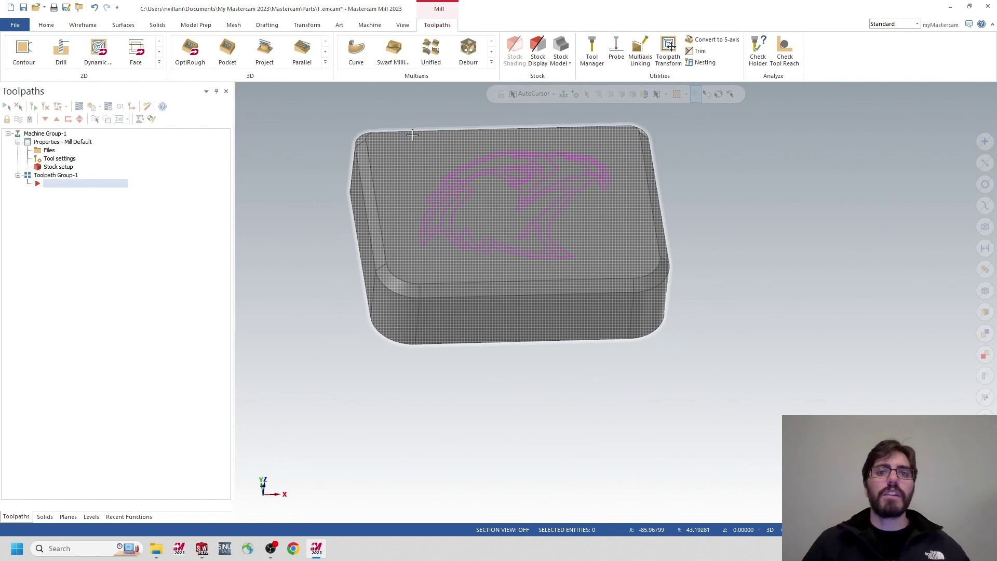
pyautogui.click(535, 61)
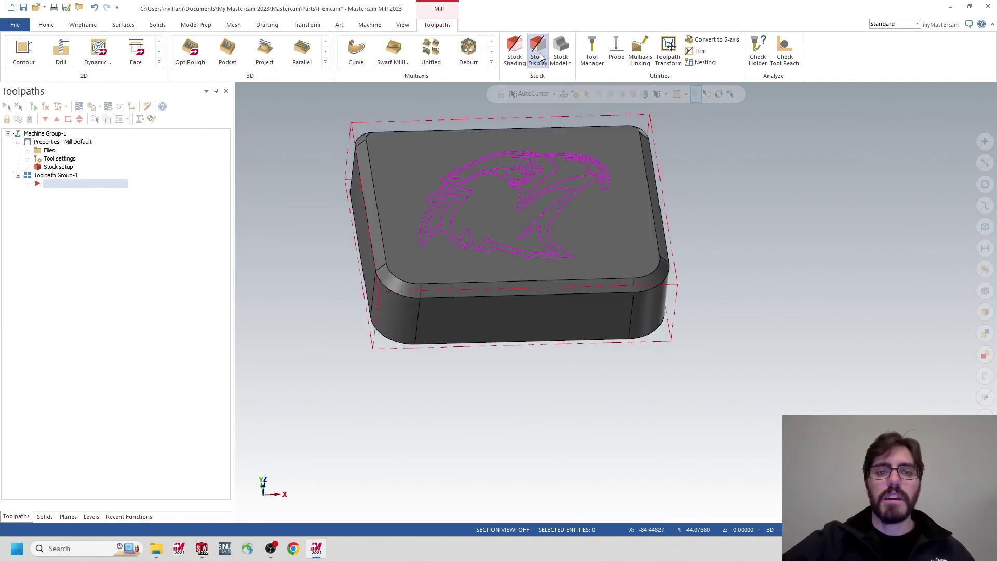
pyautogui.moveTo(415, 172); pyautogui.dragTo(363, 138, button='middle')
pyautogui.moveTo(633, 146); pyautogui.dragTo(316, 207, button='middle')
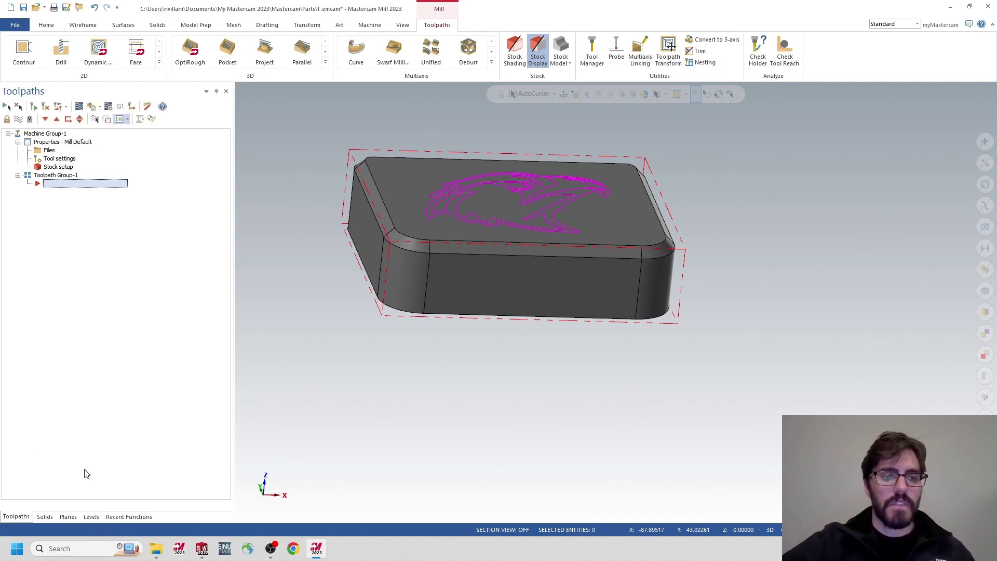
# Add level 4 as the active level and name it Wireframe Stock.
pyautogui.click(91, 516)
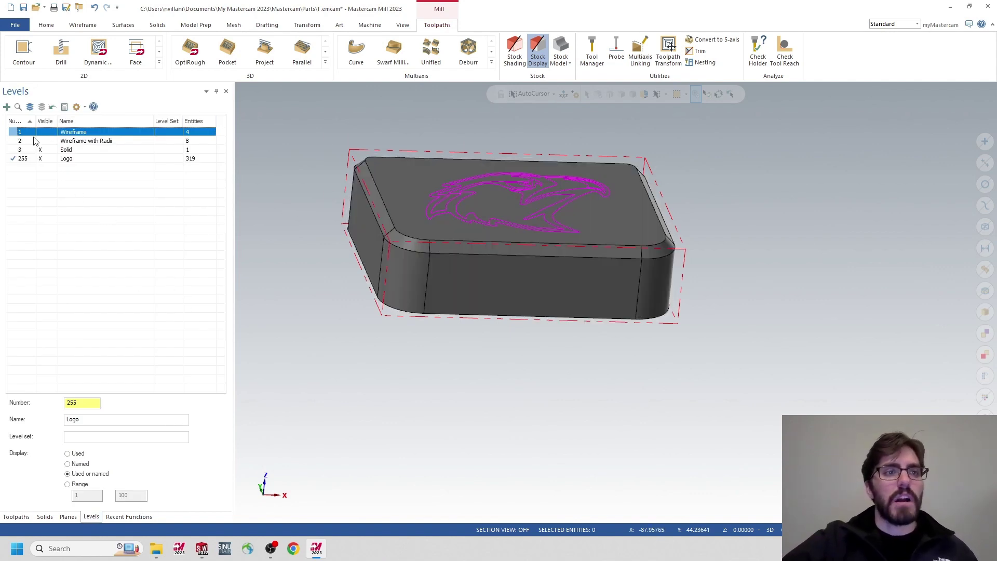
pyautogui.click(7, 107)
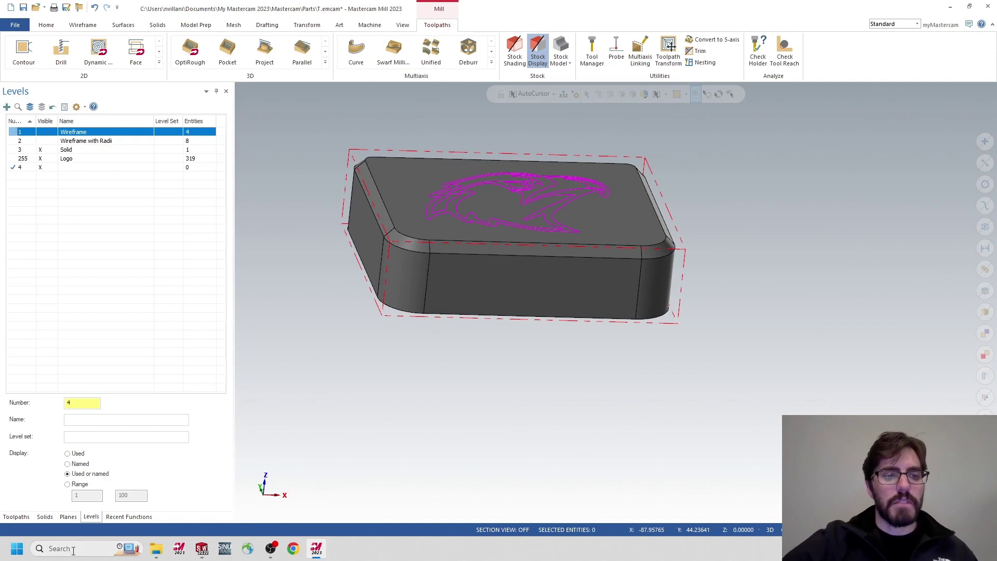
pyautogui.click(73, 167)
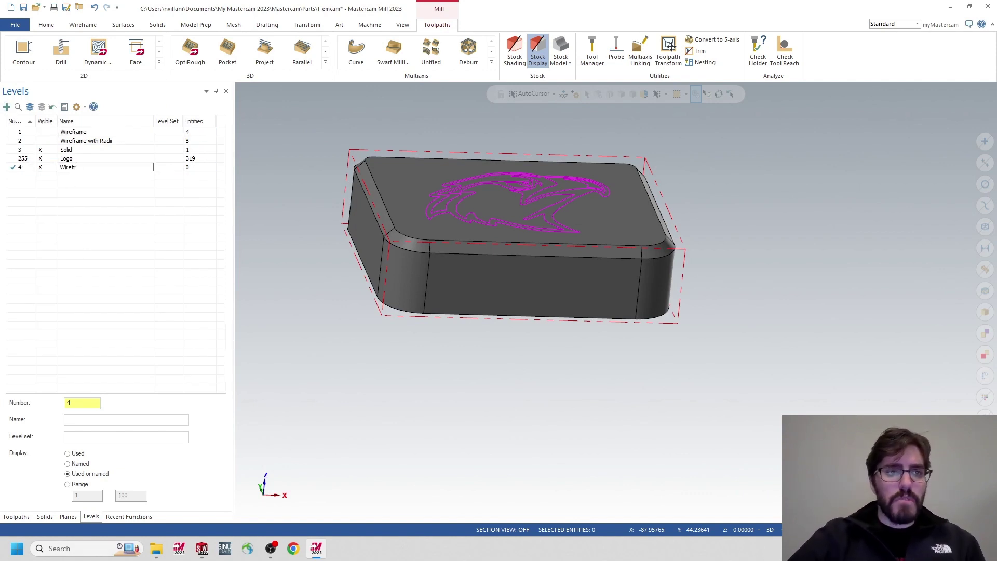
pyautogui.press('Return')
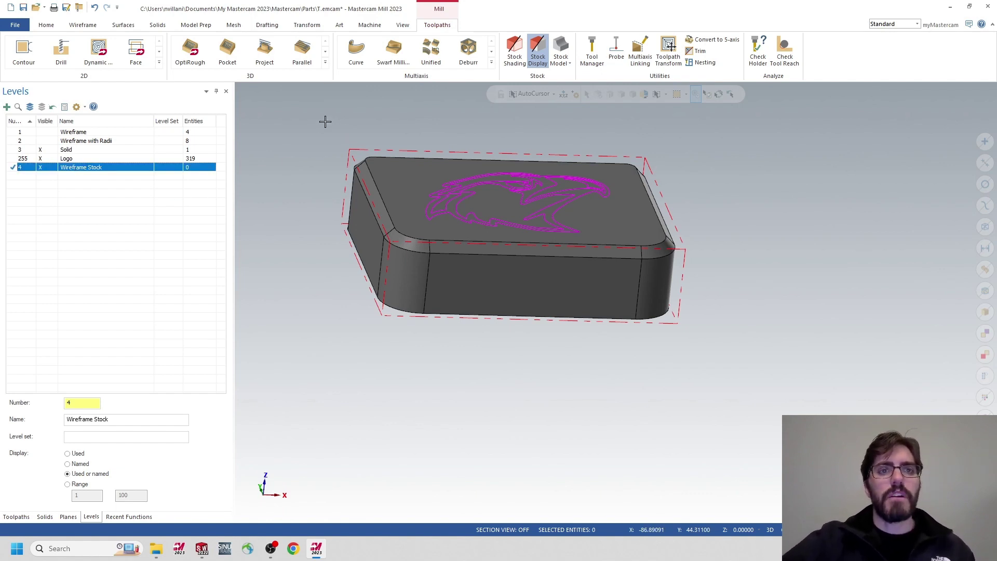
# Try creating a wireframe bounding box around the holder solid with size X 3.75, Y 3.0 and Z 1.0.
pyautogui.click(92, 26)
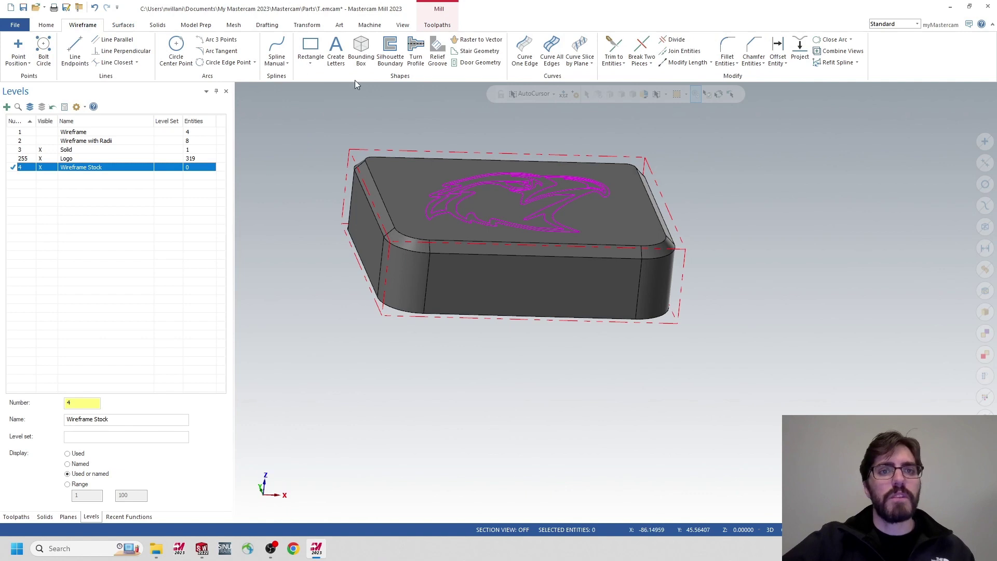
pyautogui.click(363, 52)
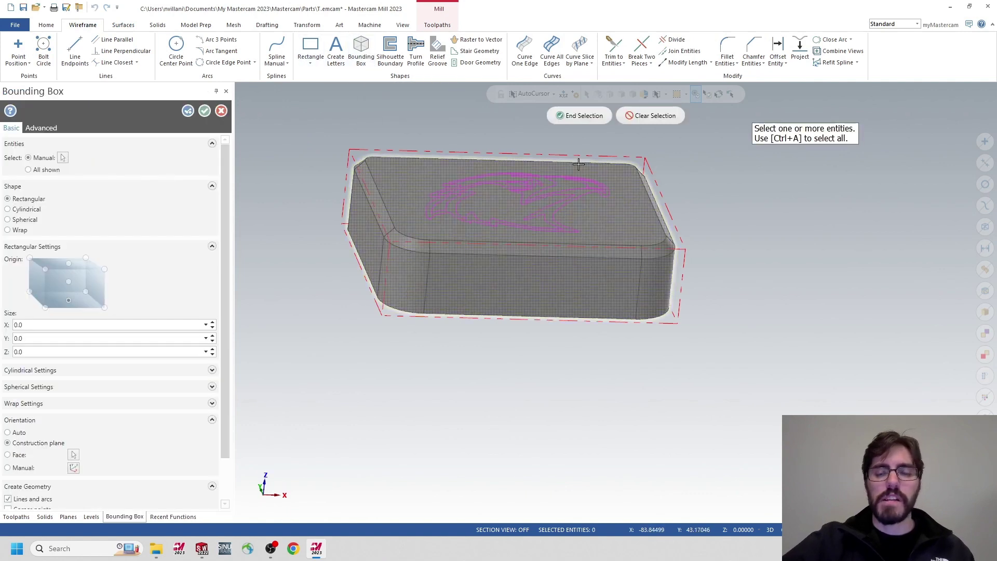
pyautogui.click(578, 116)
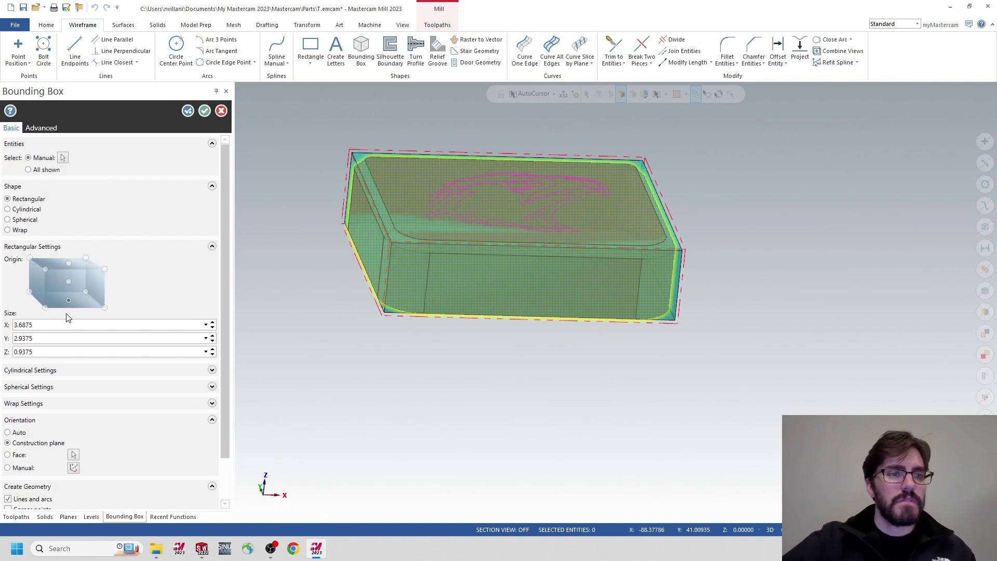
pyautogui.moveTo(68, 325); pyautogui.dragTo(2, 326)
pyautogui.write('3')
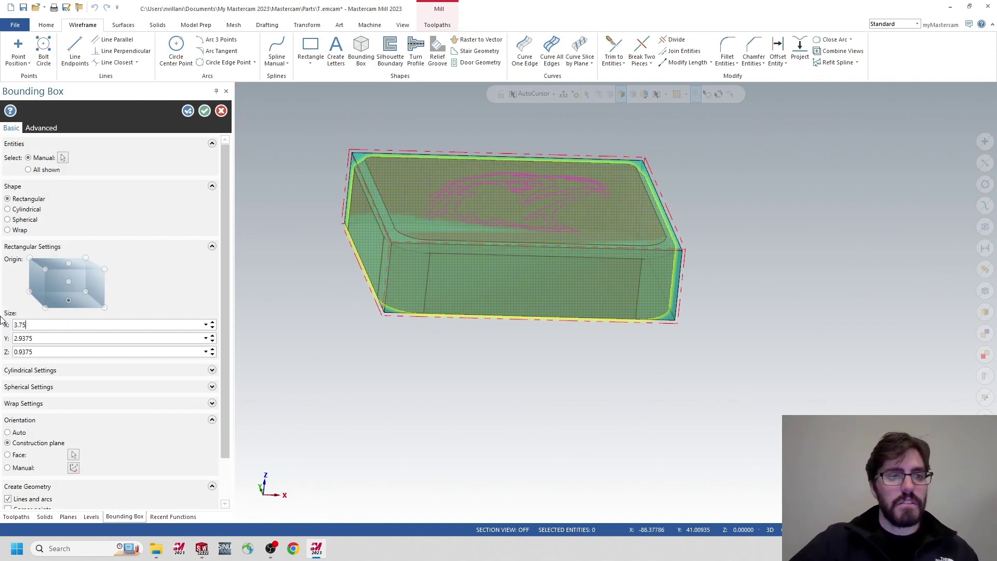
pyautogui.moveTo(64, 342); pyautogui.dragTo(3, 332)
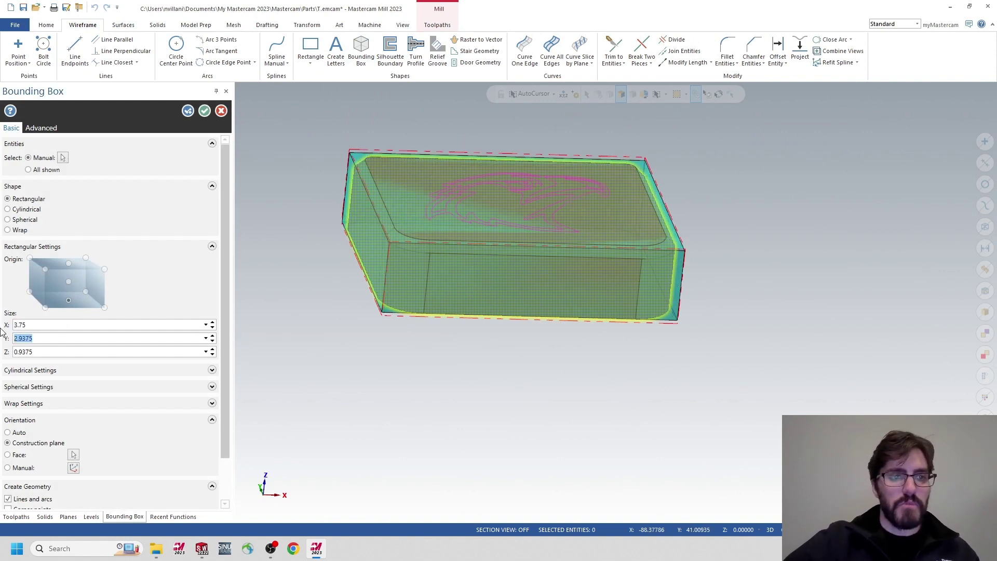
pyautogui.press('Return')
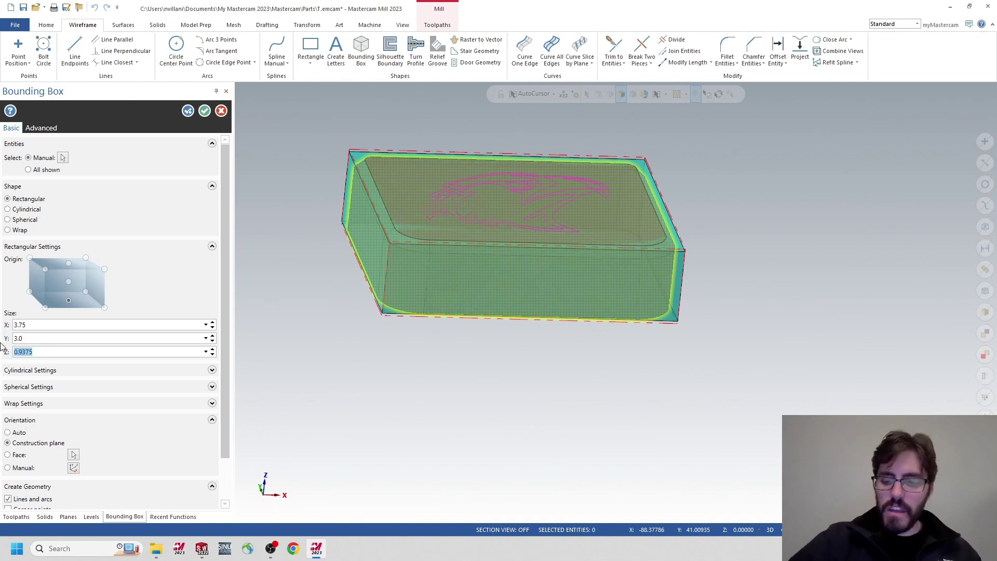
pyautogui.write('1')
pyautogui.press('Return')
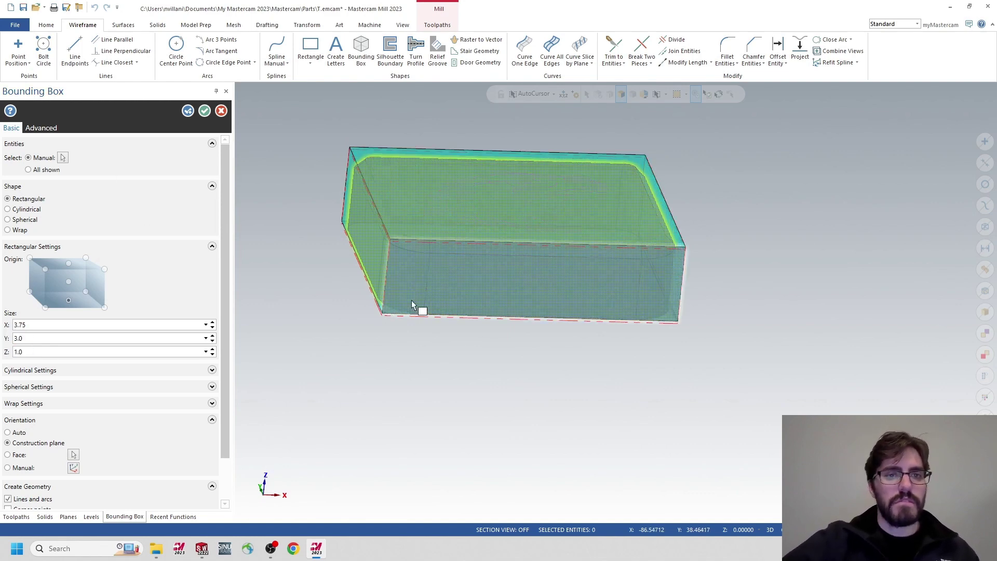
pyautogui.moveTo(418, 307); pyautogui.dragTo(235, 121, button='middle')
pyautogui.click(204, 110)
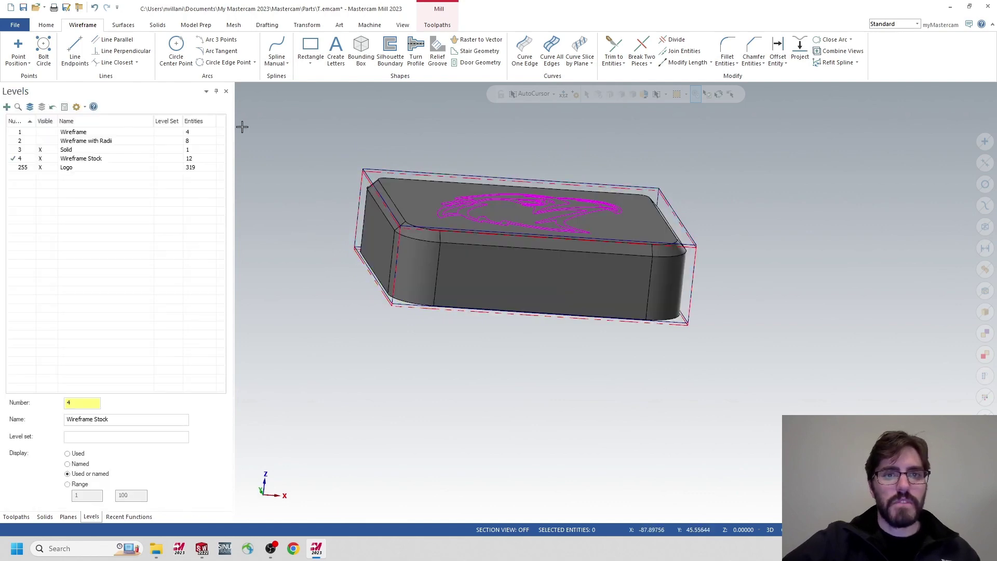
# Compare the new wireframe box with the stock outline and undo its creation.
pyautogui.moveTo(429, 263); pyautogui.dragTo(421, 239, button='middle')
pyautogui.scroll(5, 418, 234)
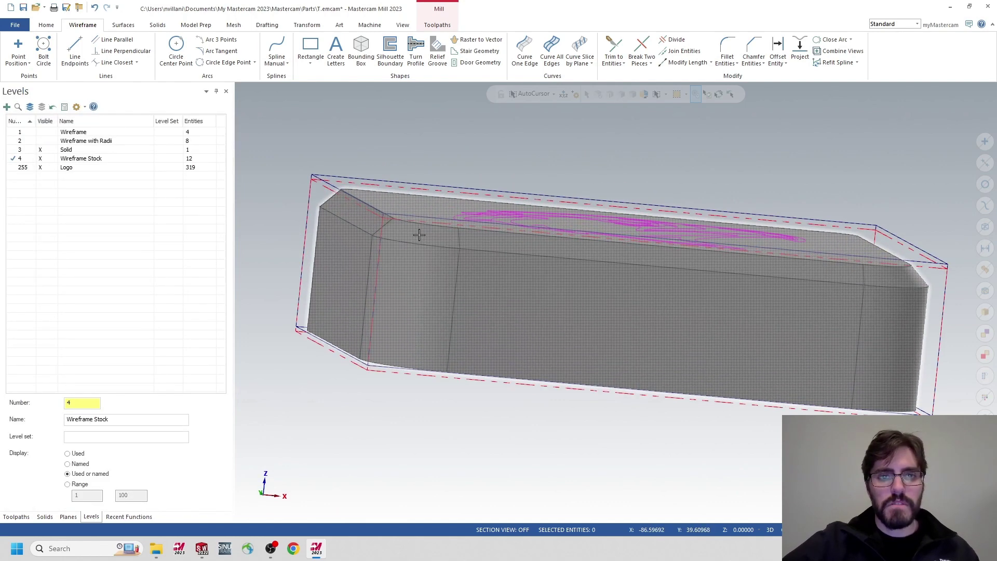
pyautogui.hotkey('ctrl', 'z')
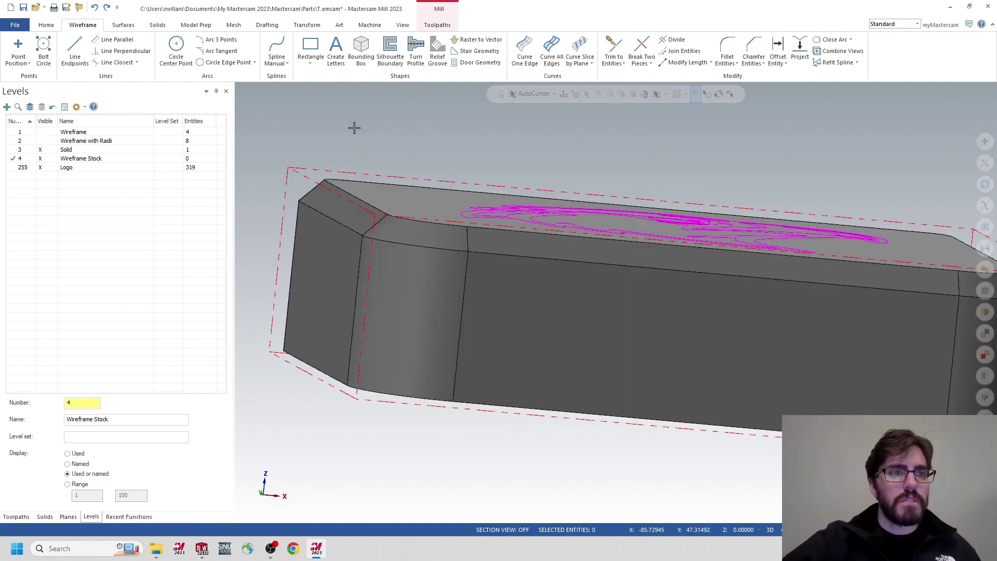
# Start a new wireframe bounding box around the holder solid on the Wireframe Stock level, with its origin at the box's centre.
pyautogui.click(73, 141)
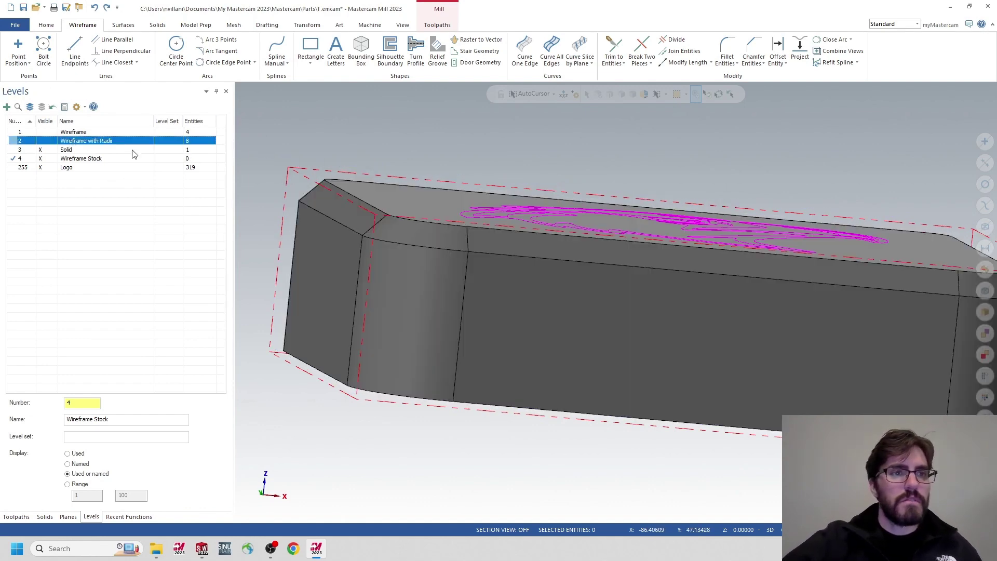
pyautogui.click(94, 159)
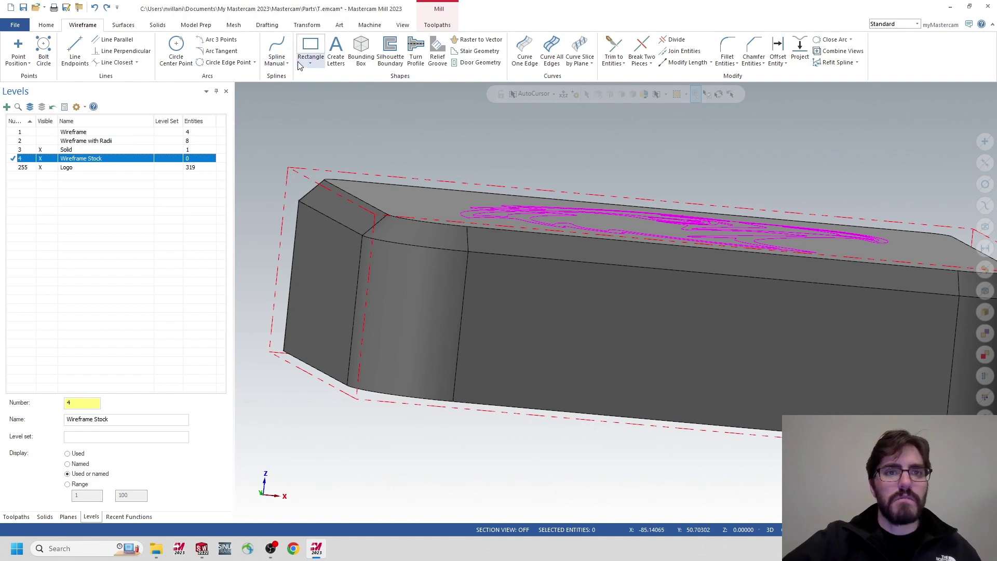
pyautogui.click(361, 52)
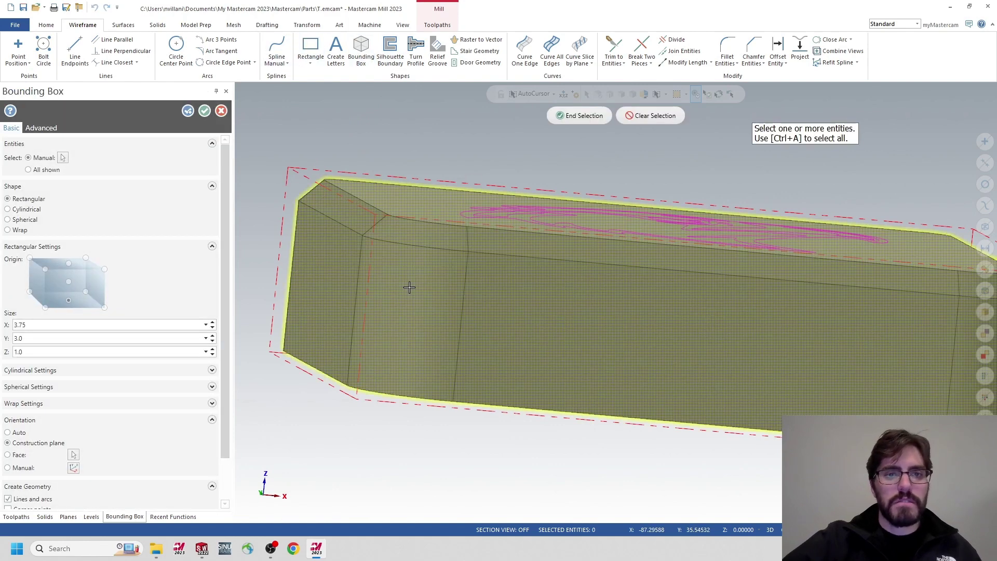
pyautogui.click(577, 115)
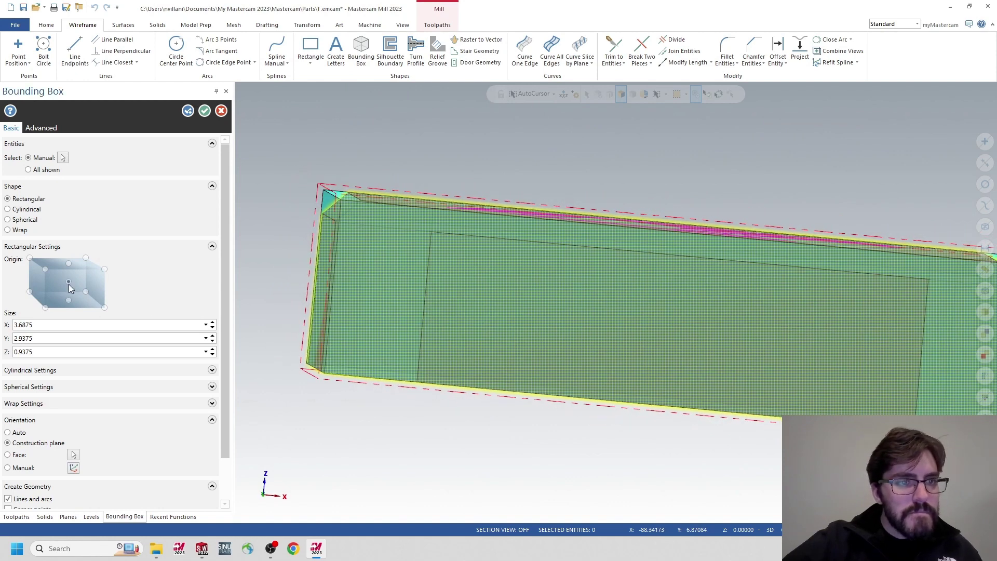
# Set the wireframe bounding box size to X 3.75, Y 3.0 and Z 1.0, create it, and check it against the stock outline.
pyautogui.click(18, 324)
pyautogui.write('3')
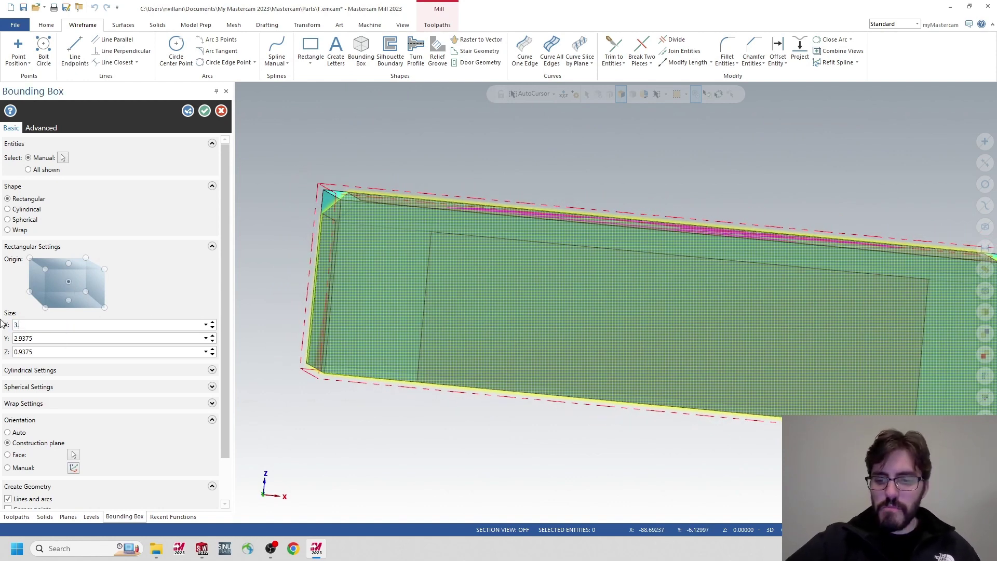
pyautogui.write('.75')
pyautogui.press('Return')
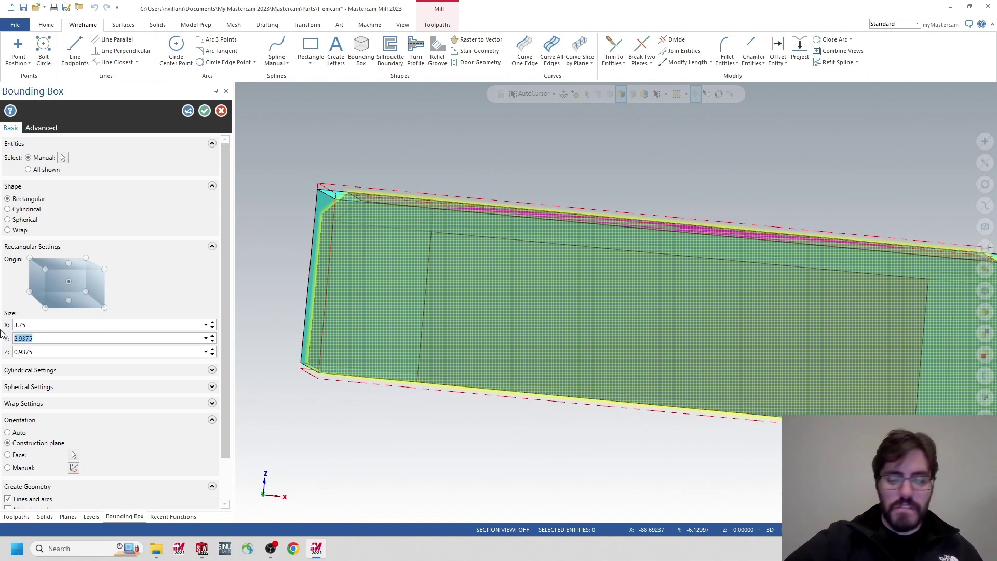
pyautogui.write('3')
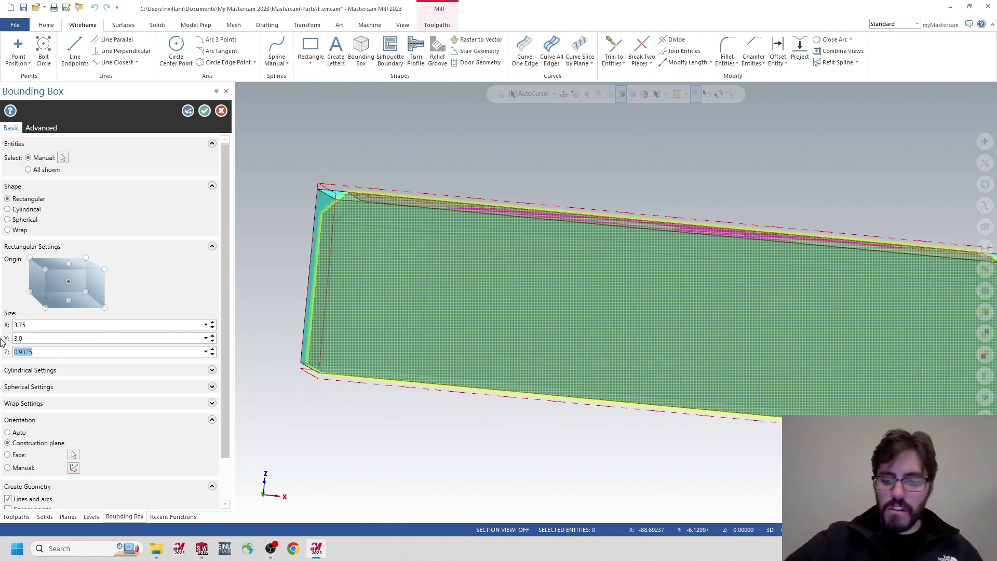
pyautogui.write('1')
pyautogui.press('Return')
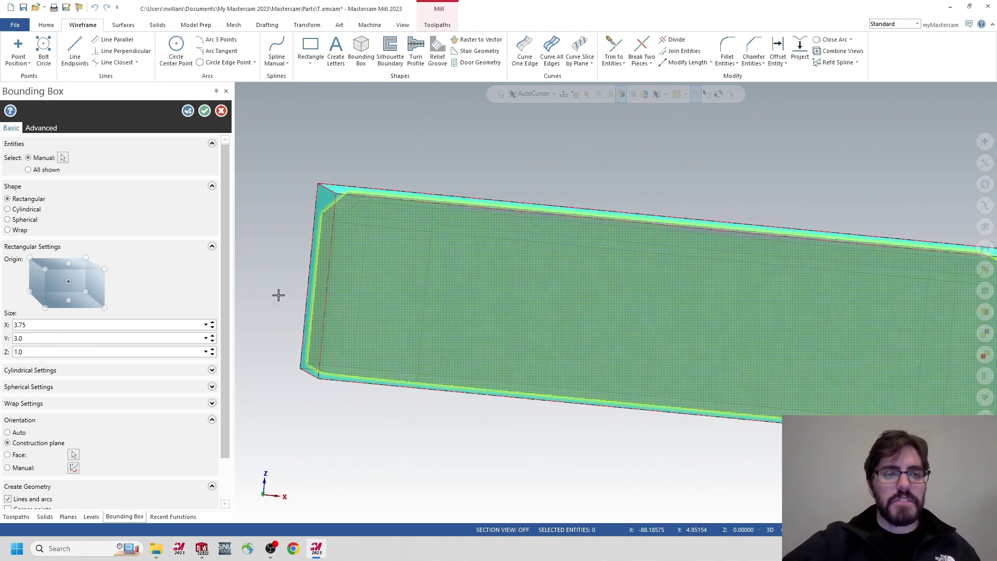
pyautogui.click(204, 112)
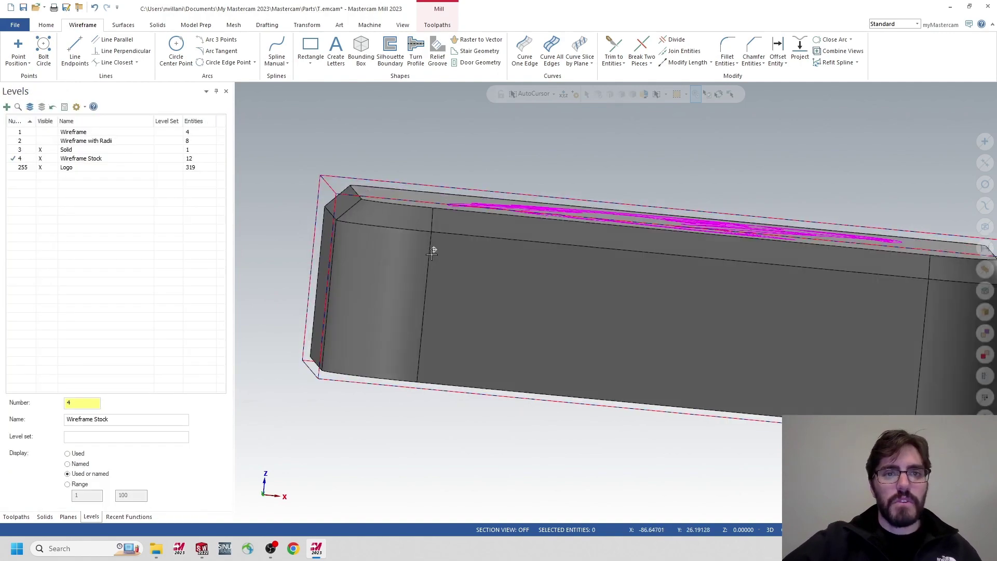
pyautogui.scroll(-3, 434, 247)
pyautogui.moveTo(453, 291); pyautogui.dragTo(491, 221, button='middle')
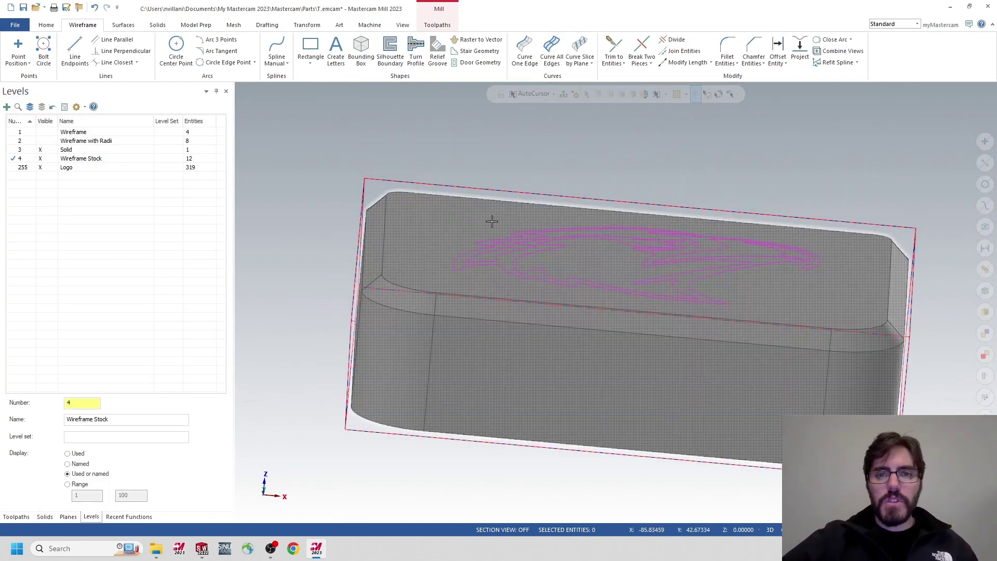
pyautogui.scroll(3, 530, 267)
pyautogui.scroll(-4, 590, 280)
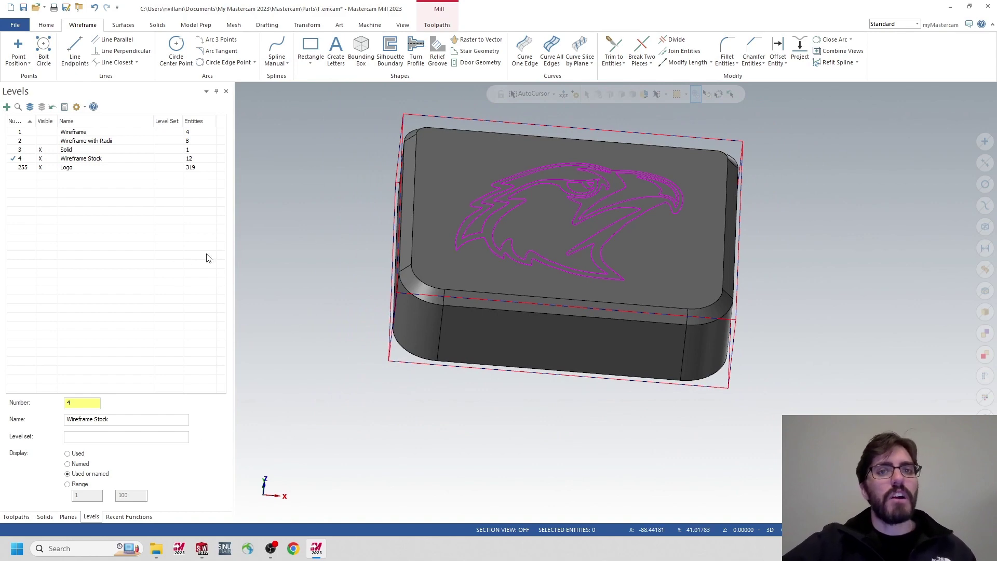
pyautogui.click(386, 26)
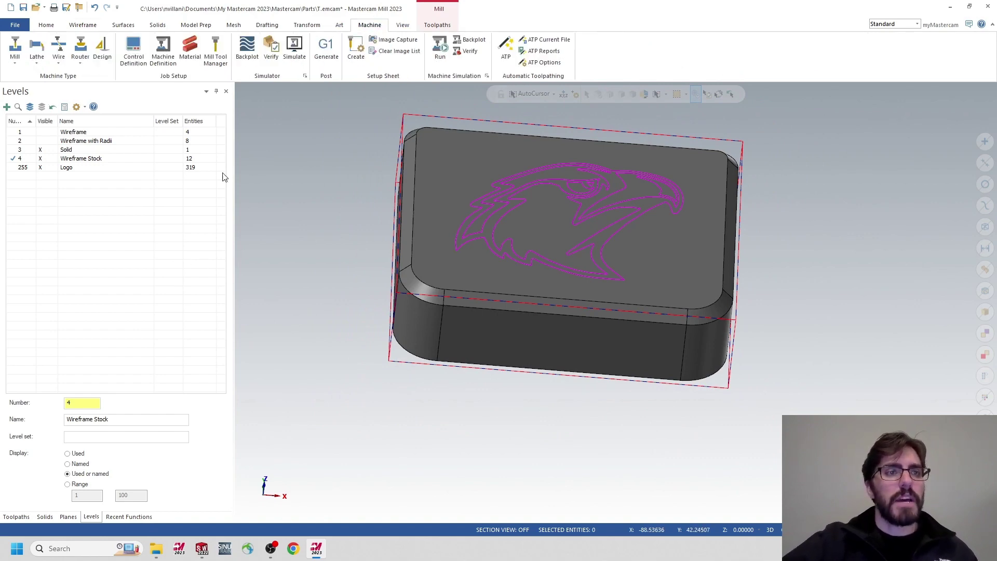
pyautogui.click(17, 516)
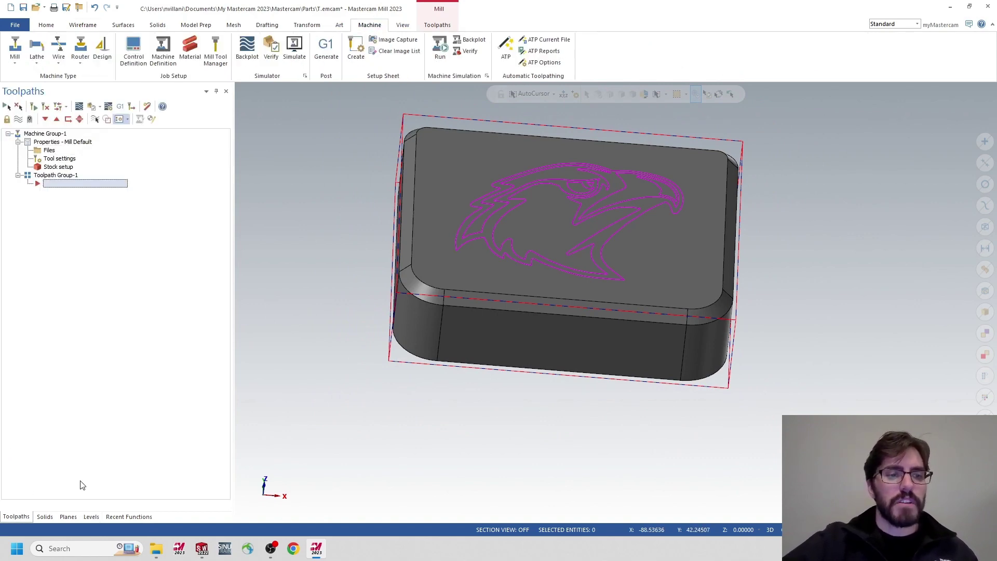
pyautogui.click(430, 26)
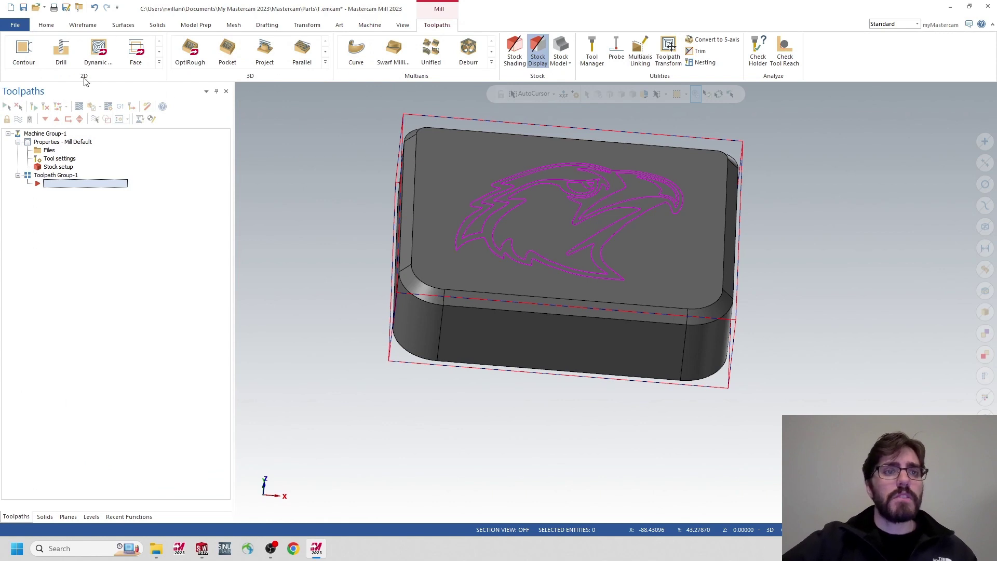
pyautogui.click(135, 52)
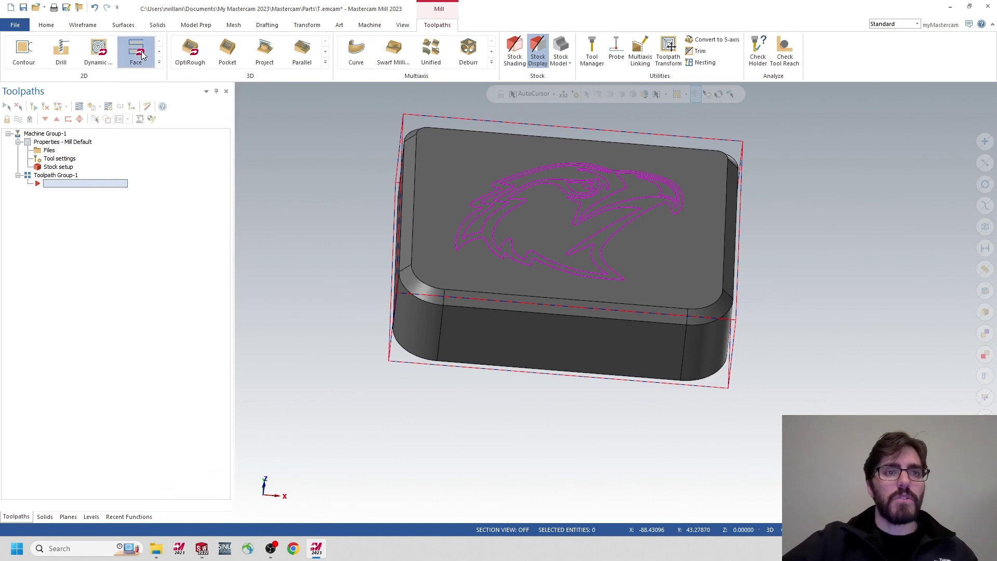
pyautogui.click(409, 128)
pyautogui.click(301, 447)
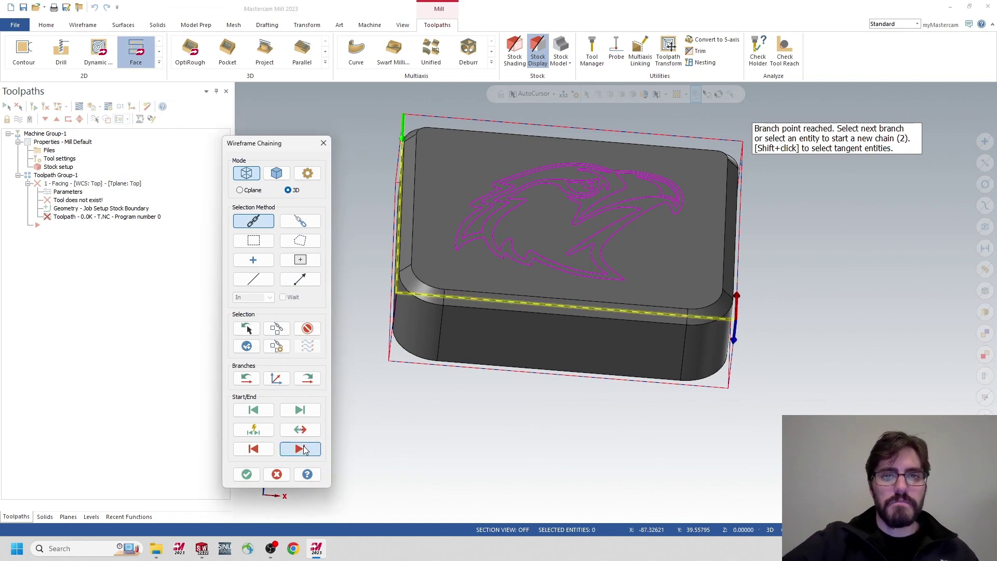
pyautogui.click(246, 474)
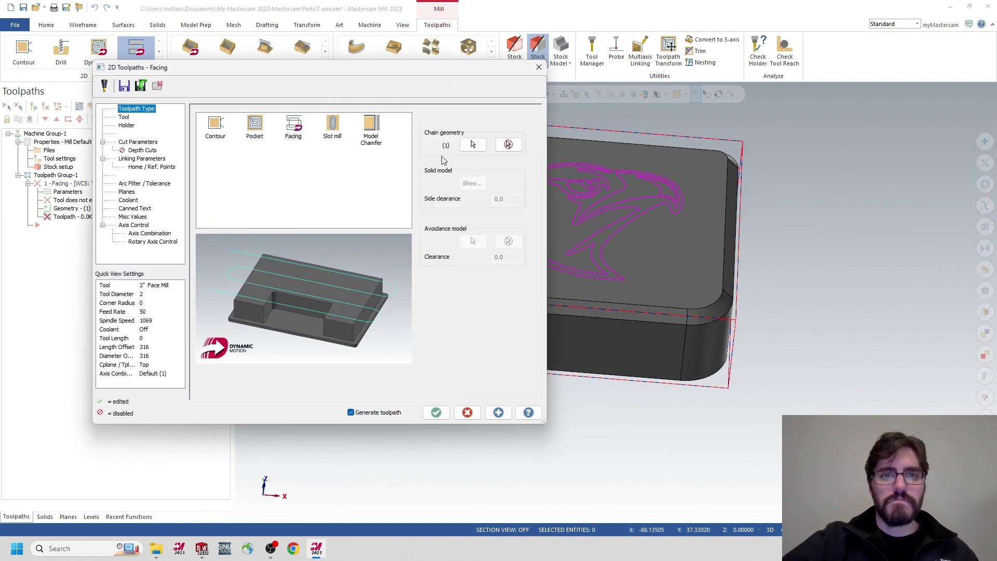
pyautogui.click(124, 117)
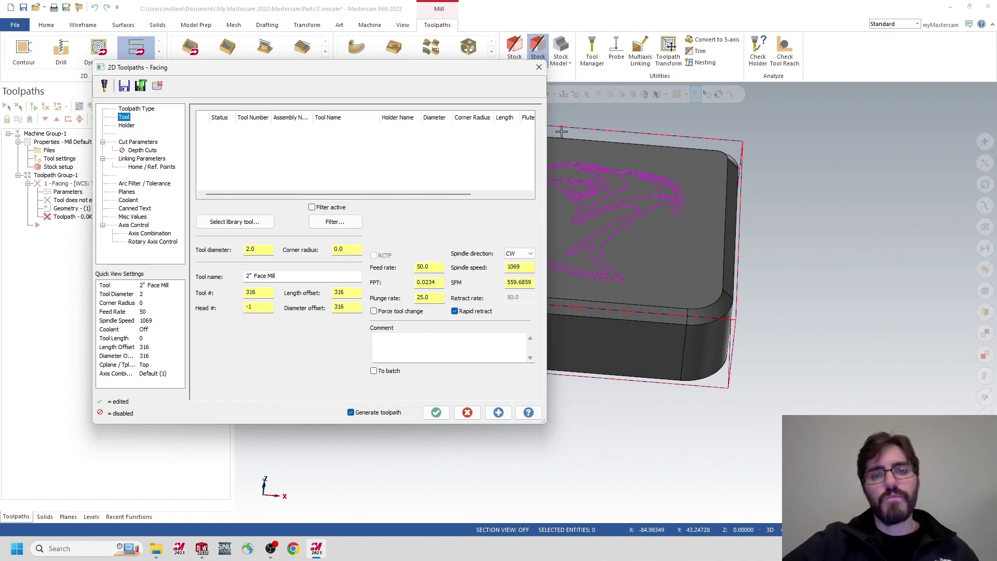
pyautogui.click(538, 66)
pyautogui.click(543, 295)
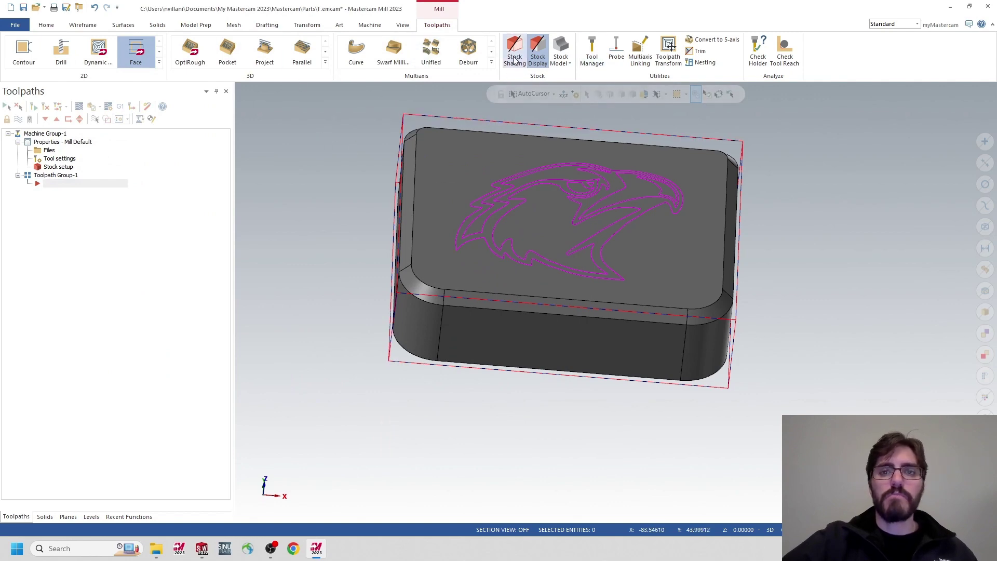
# Open the Tool Manager and load the DMU_50_IIT tool library.
pyautogui.click(592, 63)
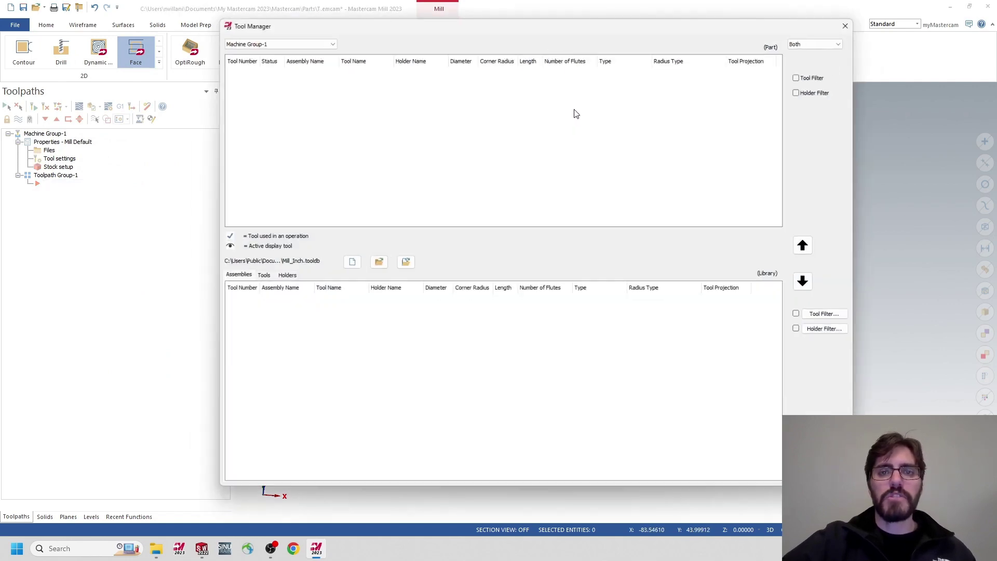
pyautogui.click(372, 263)
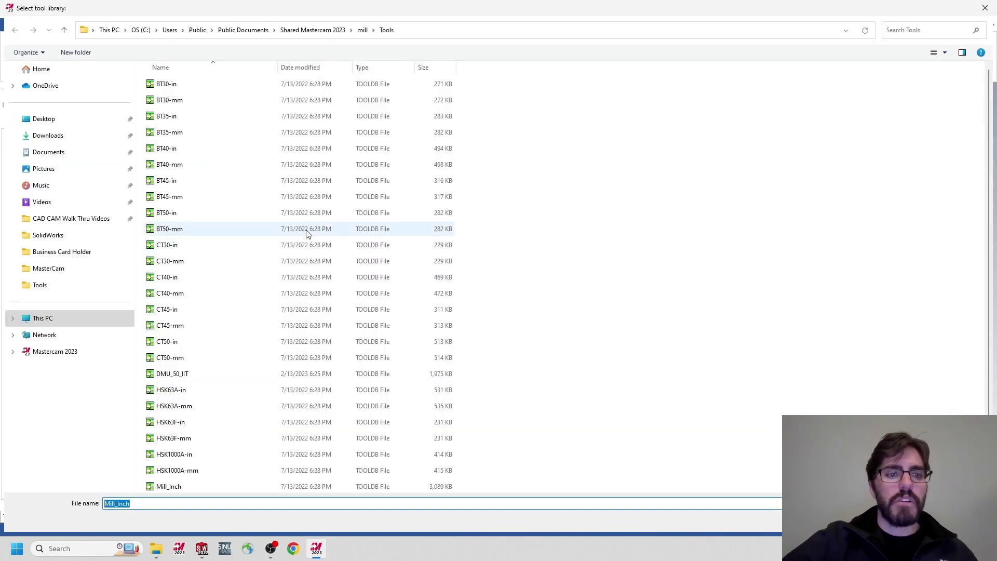
pyautogui.click(311, 357)
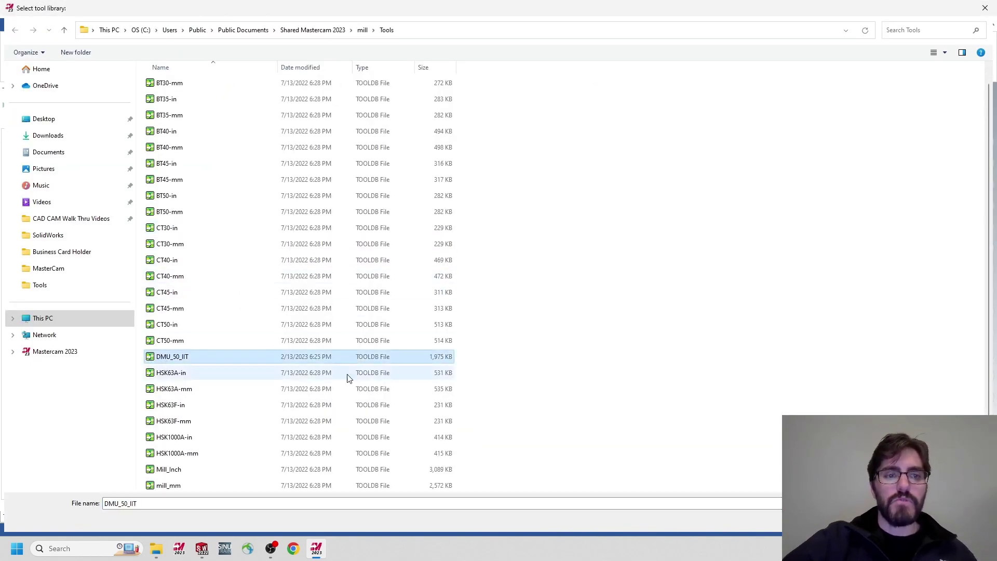
pyautogui.doubleClick(311, 357)
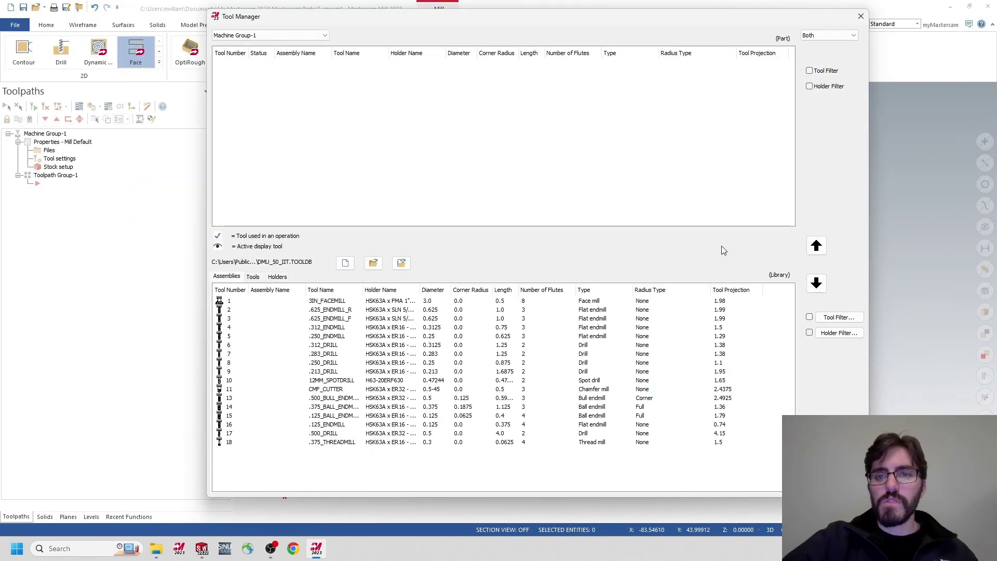
# Copy all tool assemblies from the DMU_50_IIT library into Machine Group-1 and close the Tool Manager.
pyautogui.moveTo(522, 442); pyautogui.dragTo(248, 285)
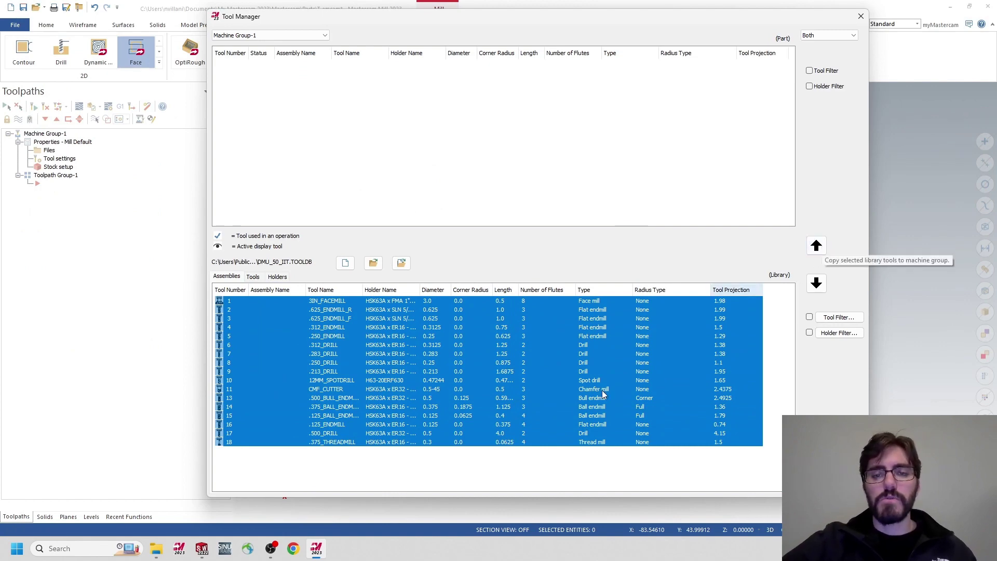
pyautogui.click(550, 469)
pyautogui.moveTo(568, 462); pyautogui.dragTo(256, 289)
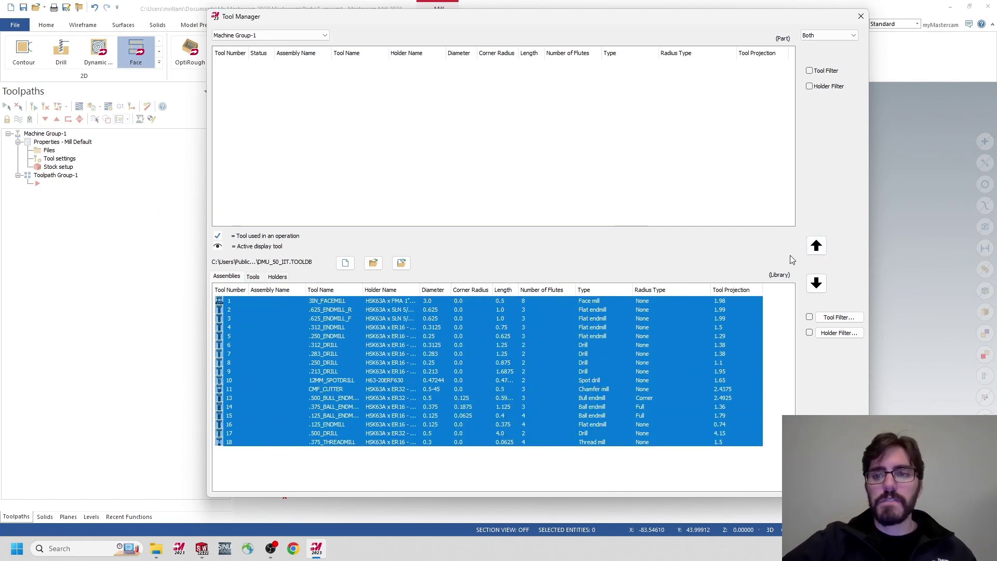
pyautogui.click(815, 246)
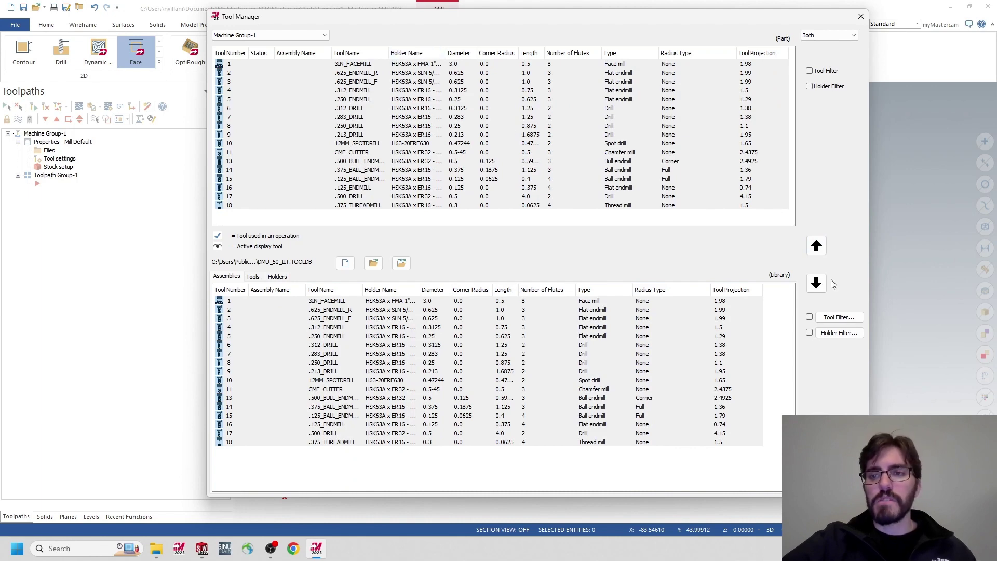
pyautogui.press('Return')
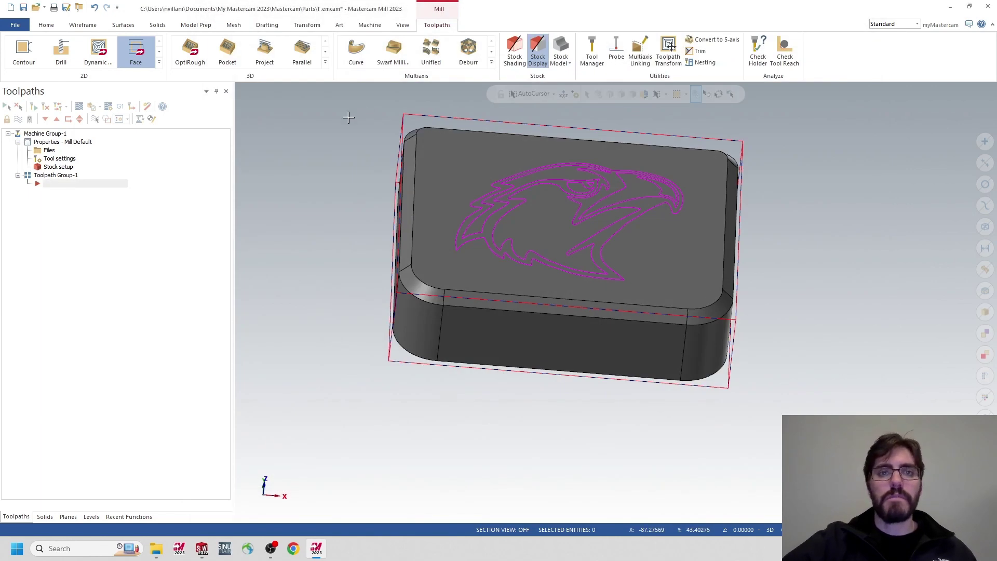
# Start a facing toolpath with the upper edges of the wireframe stock box chained as its geometry.
pyautogui.click(157, 62)
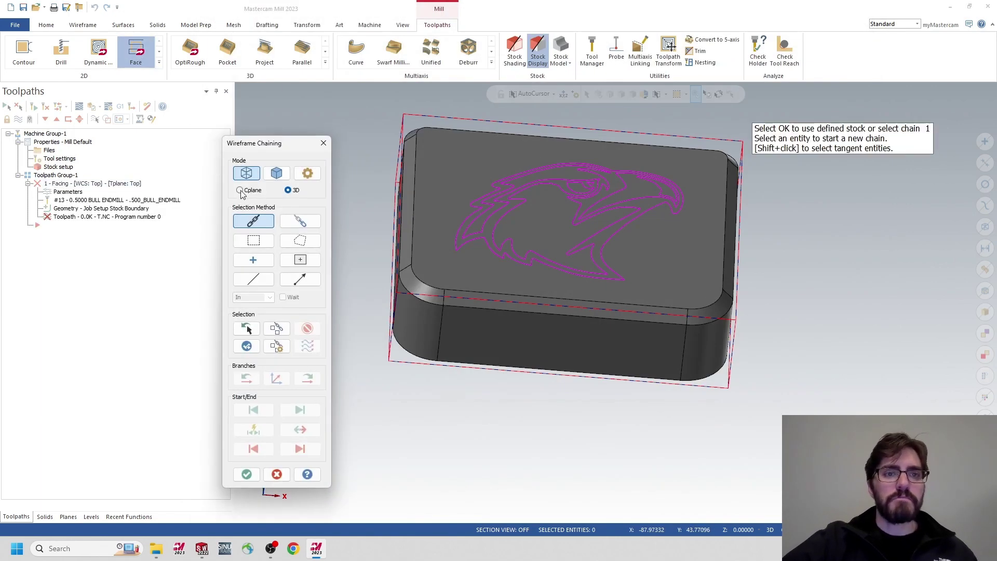
pyautogui.click(403, 121)
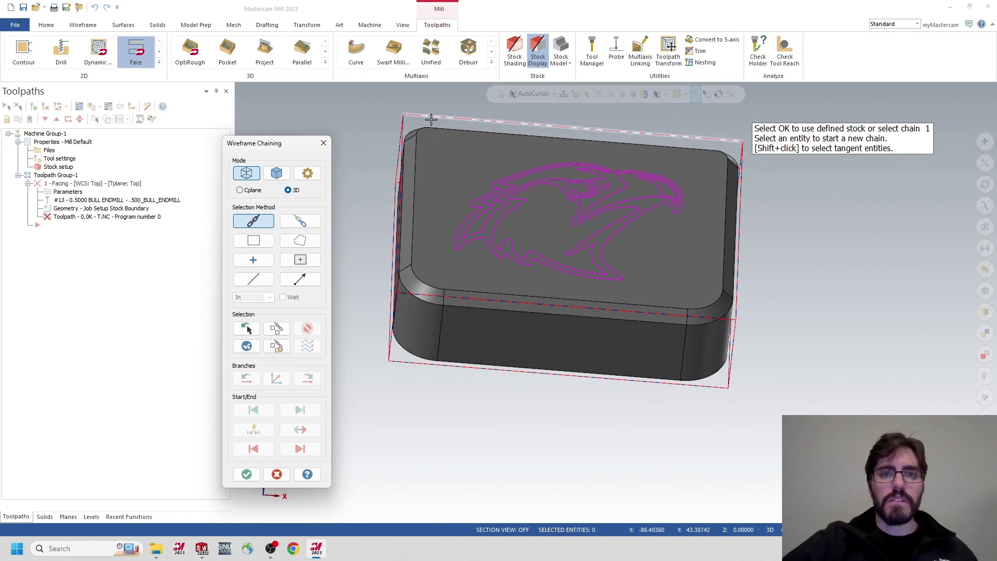
pyautogui.click(313, 450)
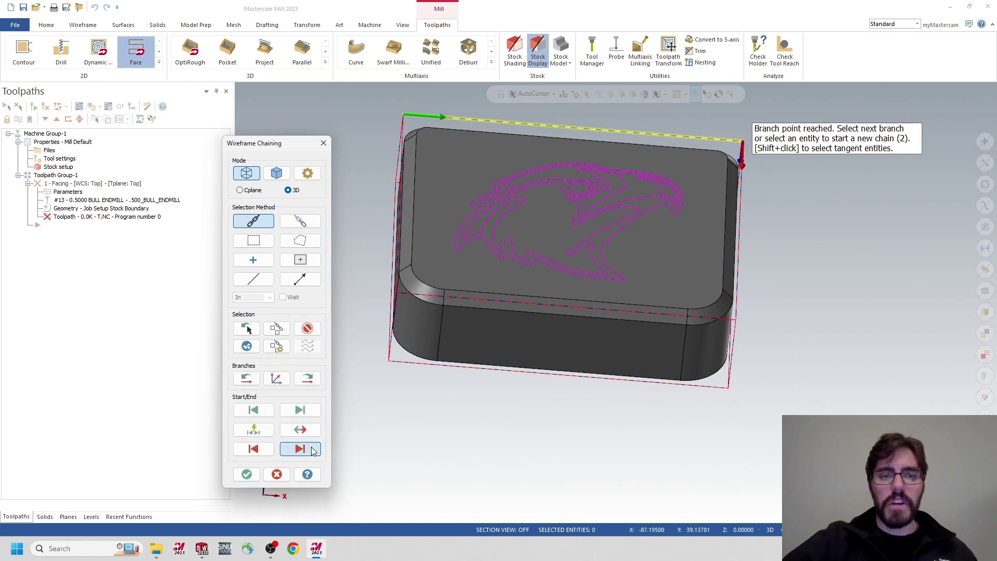
pyautogui.click(246, 474)
# Choose the 3IN_FACEMILL tool for the facing operation and add the comment "3inch Facemill".
pyautogui.click(130, 119)
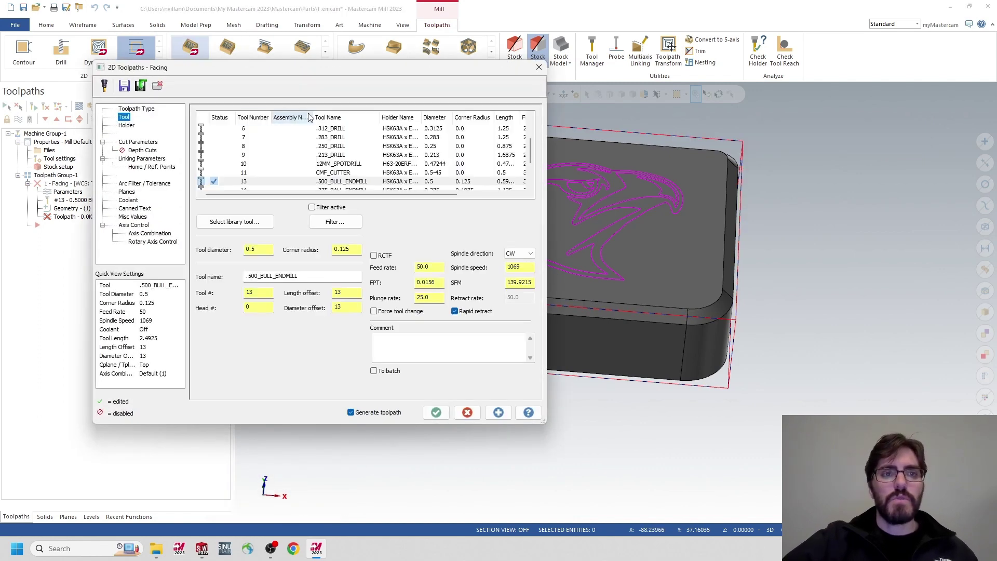
pyautogui.click(317, 130)
pyautogui.click(419, 341)
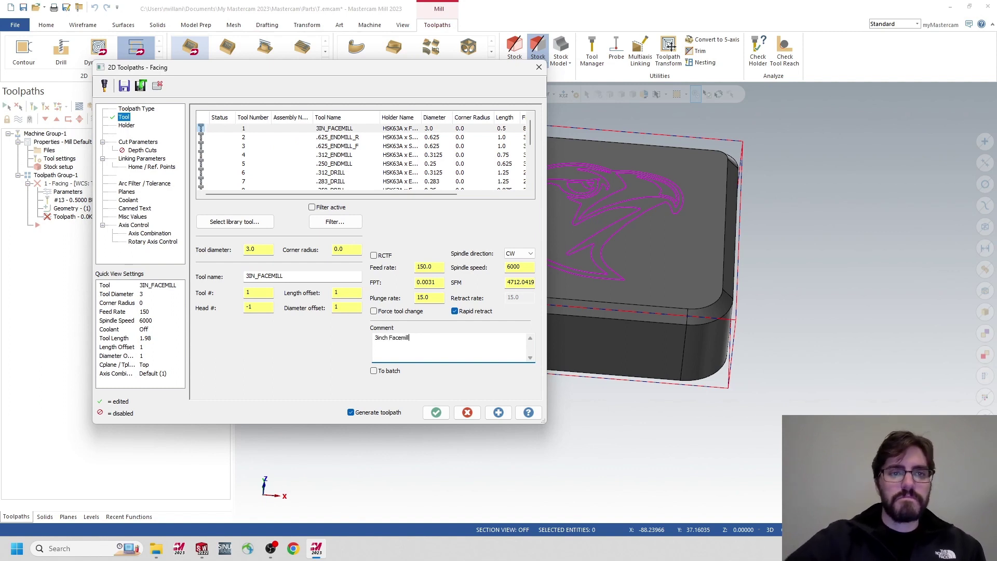
# Set the facing cut to One pass with 25% approach and exit distances and 0 stock to leave on floors.
pyautogui.click(136, 143)
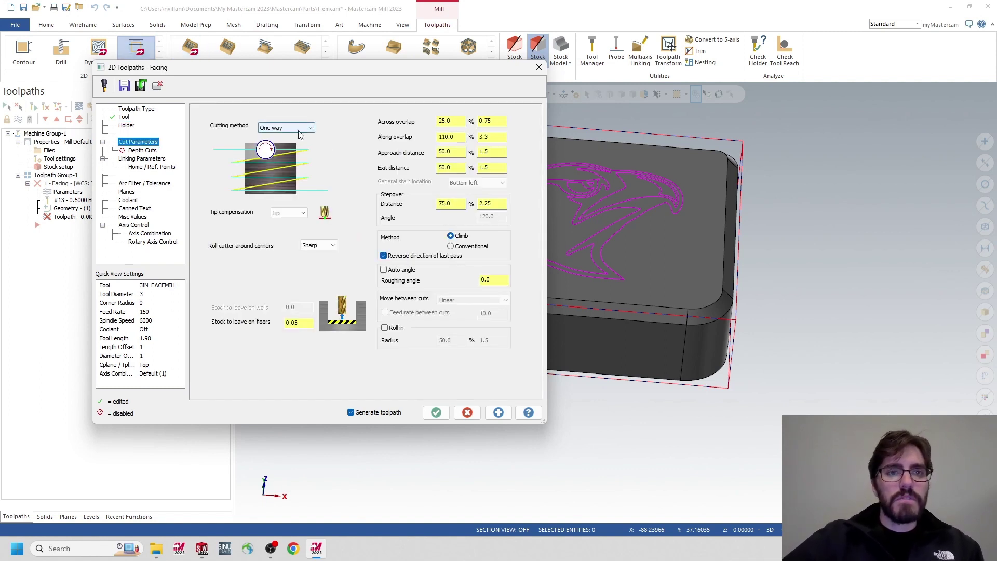
pyautogui.click(300, 130)
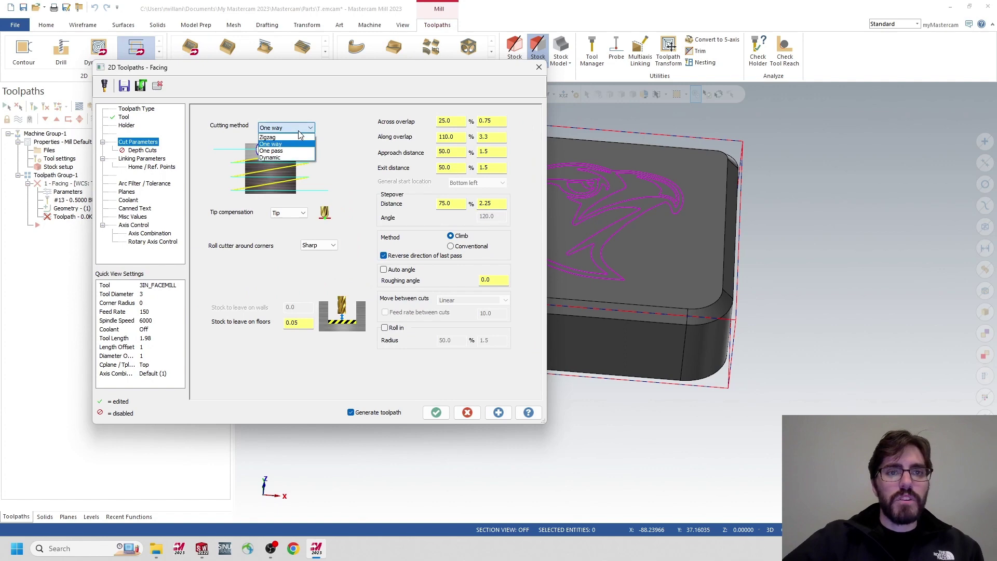
pyautogui.click(281, 153)
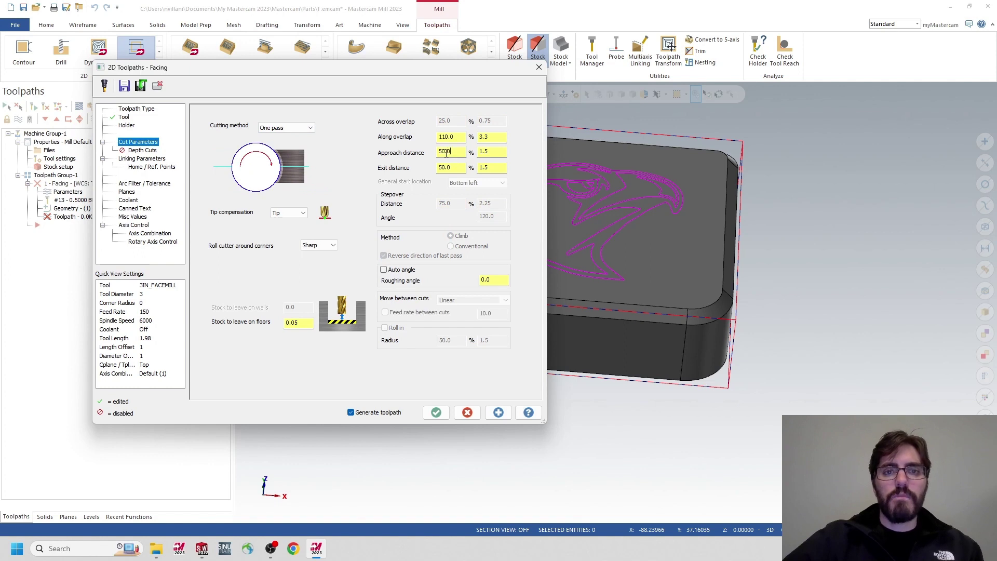
pyautogui.doubleClick(445, 152)
pyautogui.write('25')
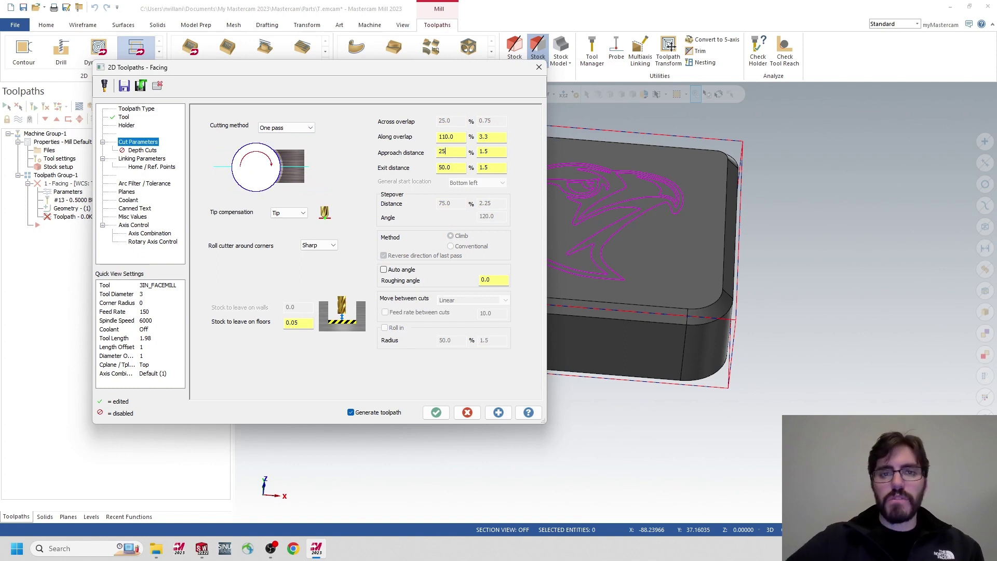
pyautogui.doubleClick(454, 167)
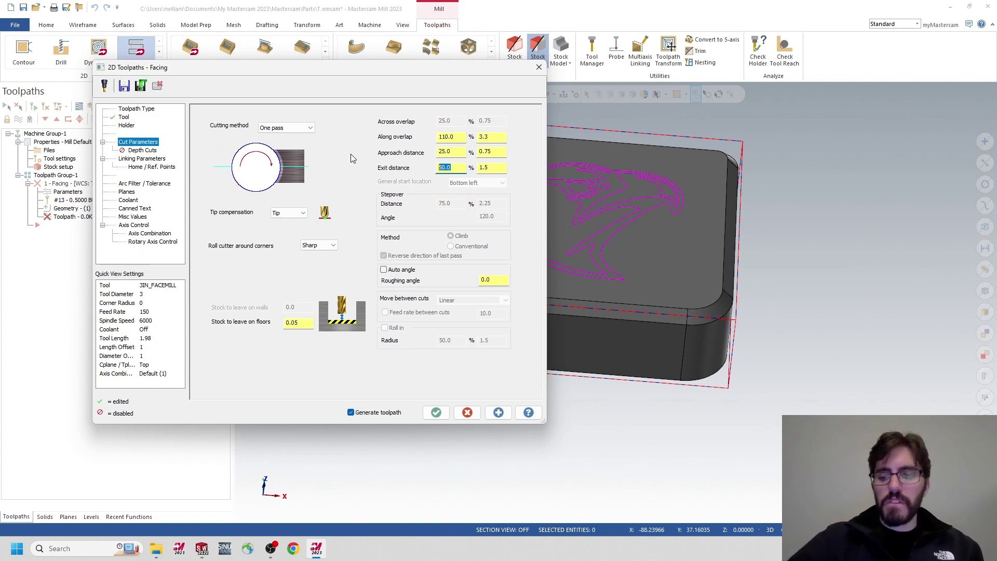
pyautogui.doubleClick(298, 323)
pyautogui.write('0')
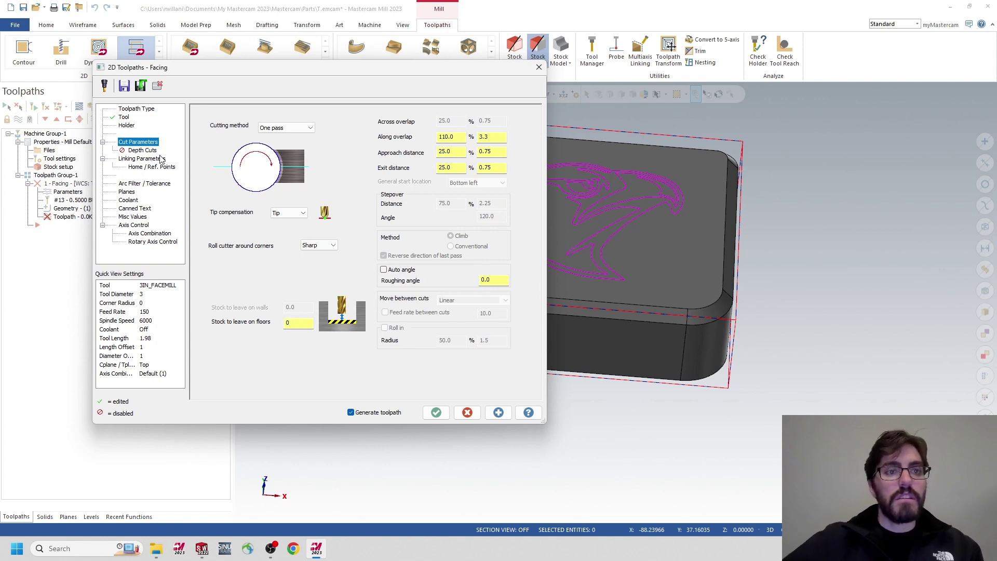
# Enable depth cuts for the facing operation with a maximum rough step of .0625.
pyautogui.click(142, 150)
pyautogui.click(254, 140)
pyautogui.doubleClick(310, 151)
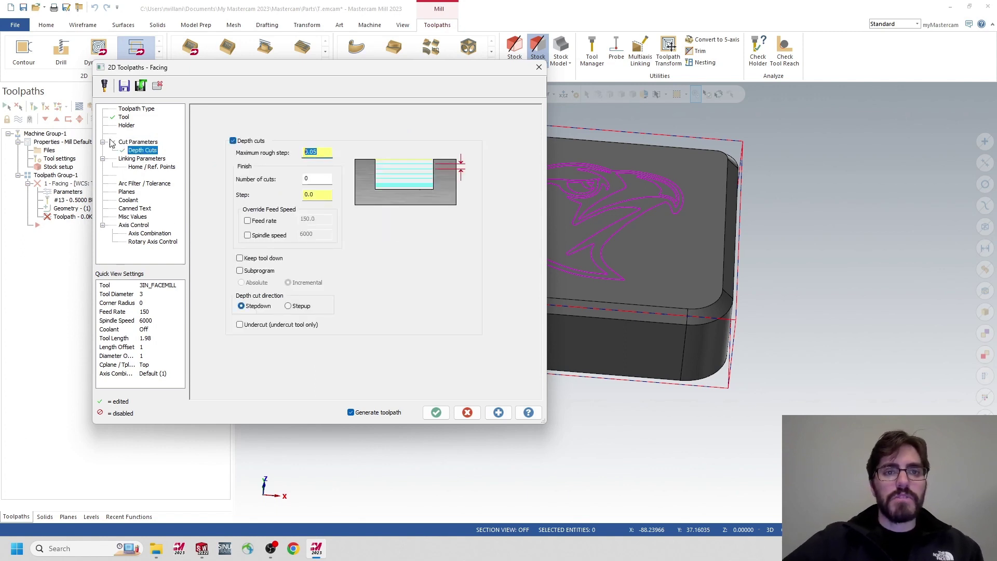
pyautogui.write('.0625')
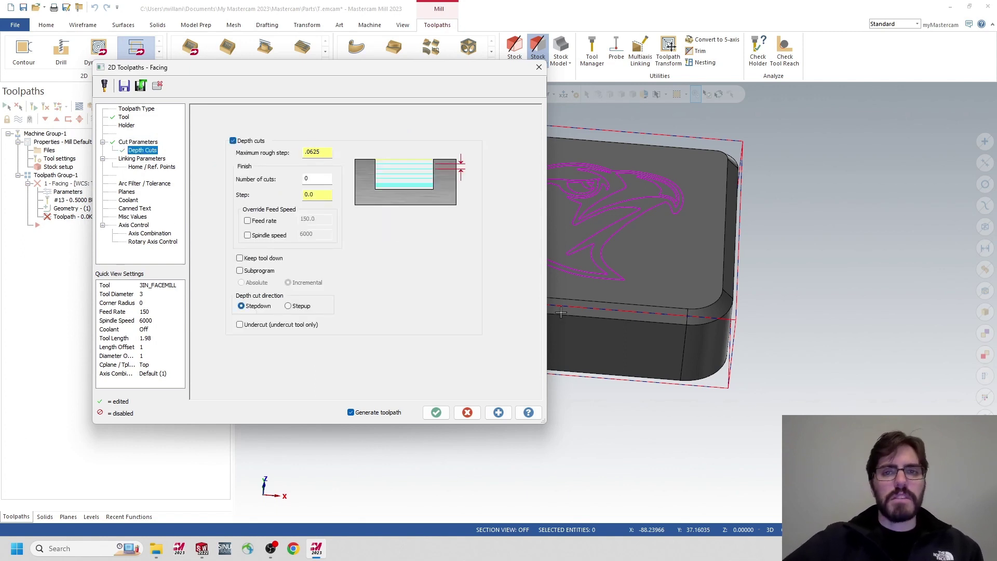
# Pick the stock box's upper corner as top of stock and the holder's top face as absolute depth 0.0, and generate the facing toolpath.
pyautogui.click(136, 158)
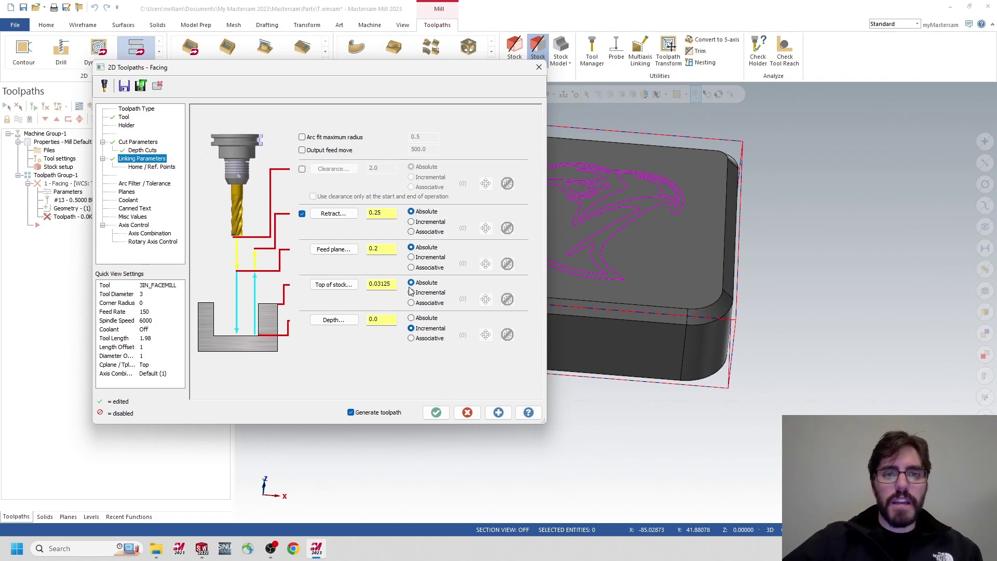
pyautogui.click(334, 284)
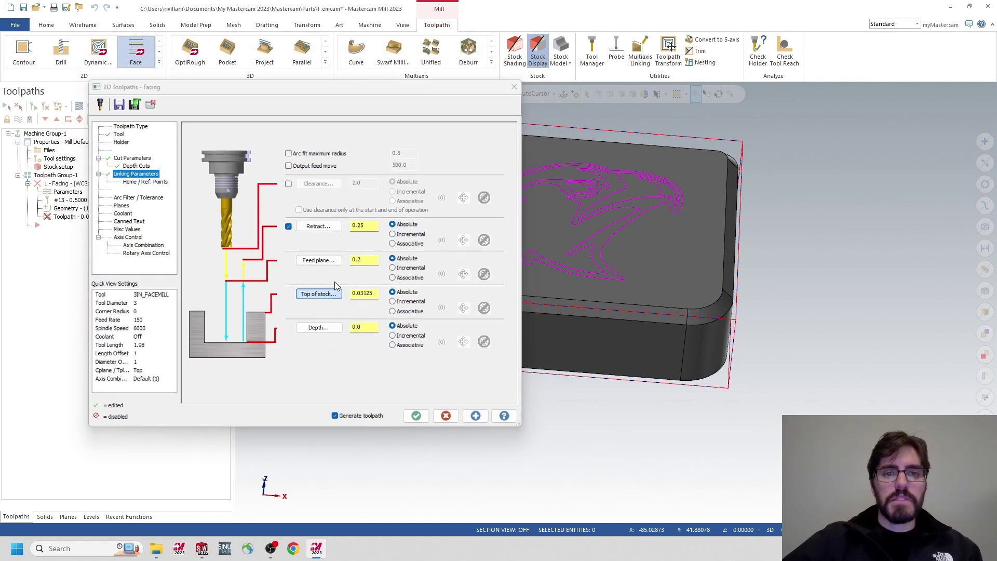
pyautogui.moveTo(363, 280); pyautogui.dragTo(355, 208, button='middle')
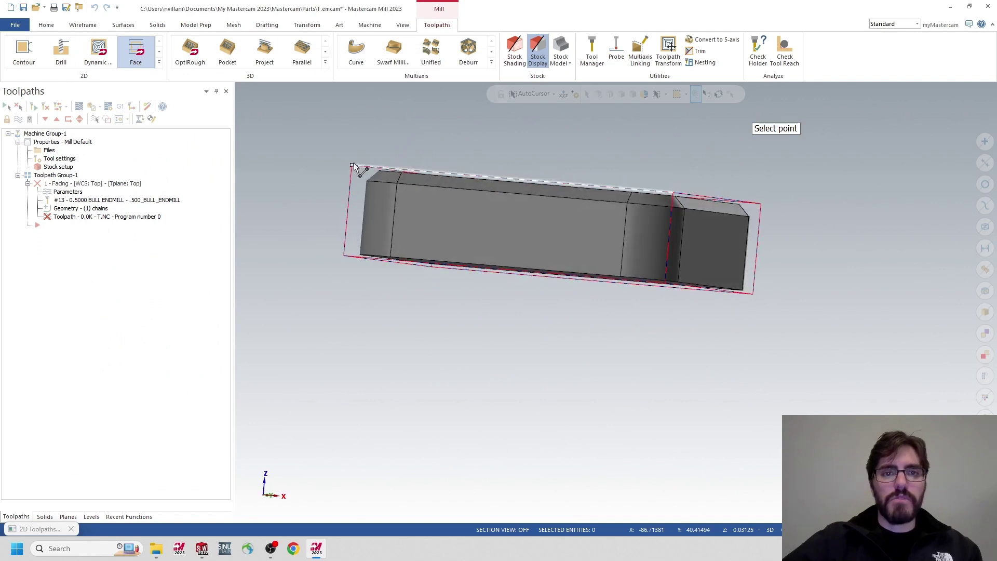
pyautogui.click(357, 168)
pyautogui.click(334, 319)
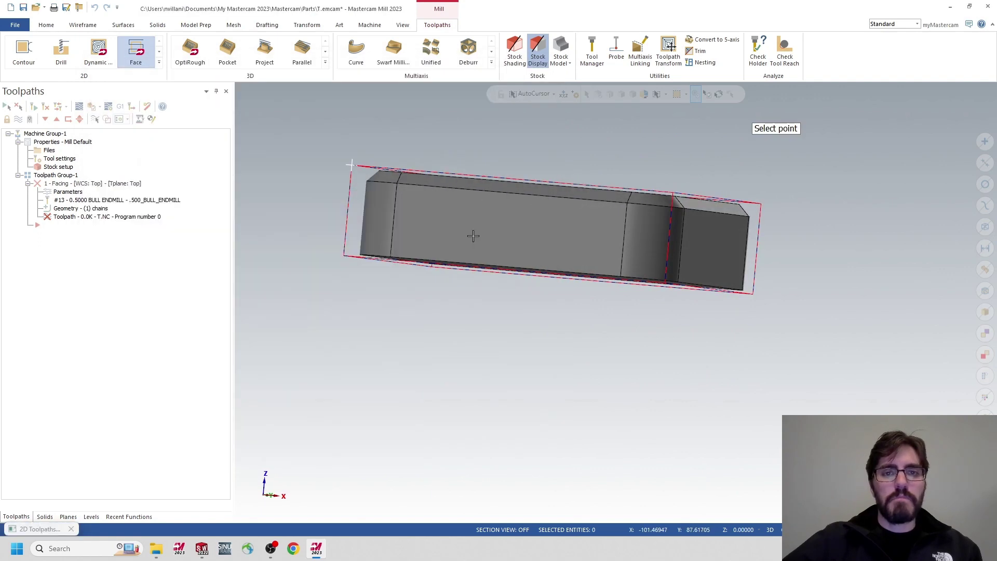
pyautogui.moveTo(374, 233); pyautogui.dragTo(387, 151, button='middle')
pyautogui.click(368, 150)
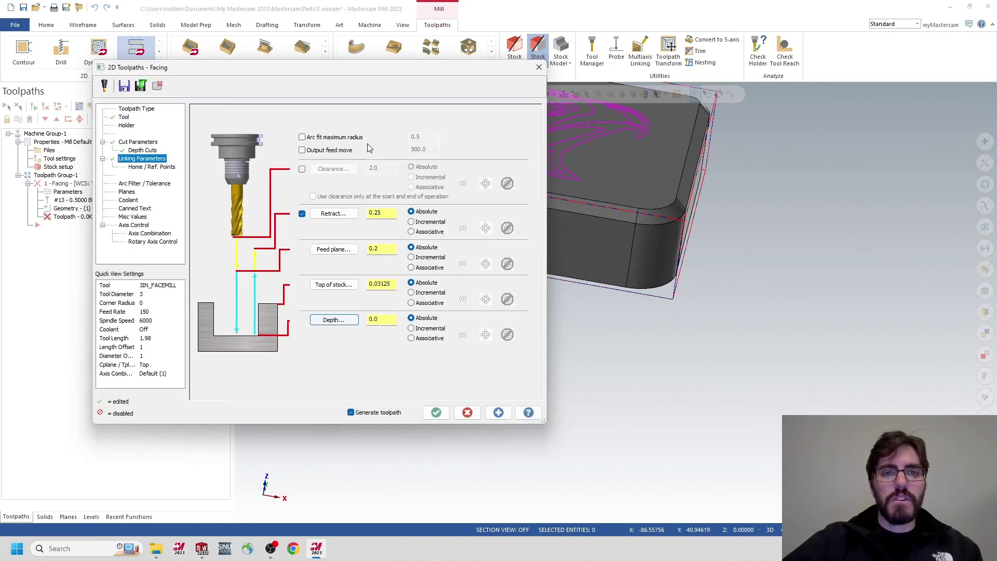
pyautogui.click(436, 413)
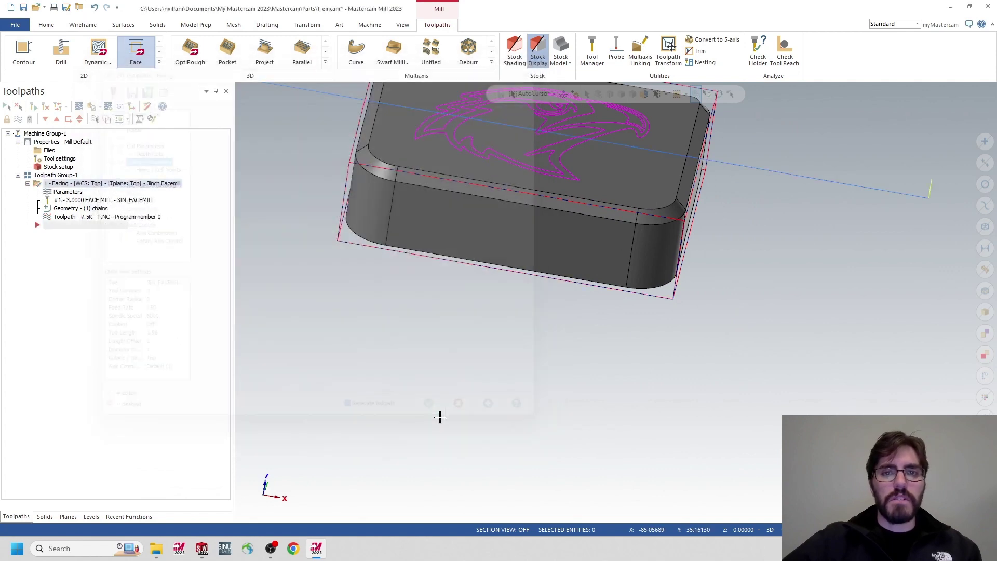
pyautogui.scroll(-4, 605, 325)
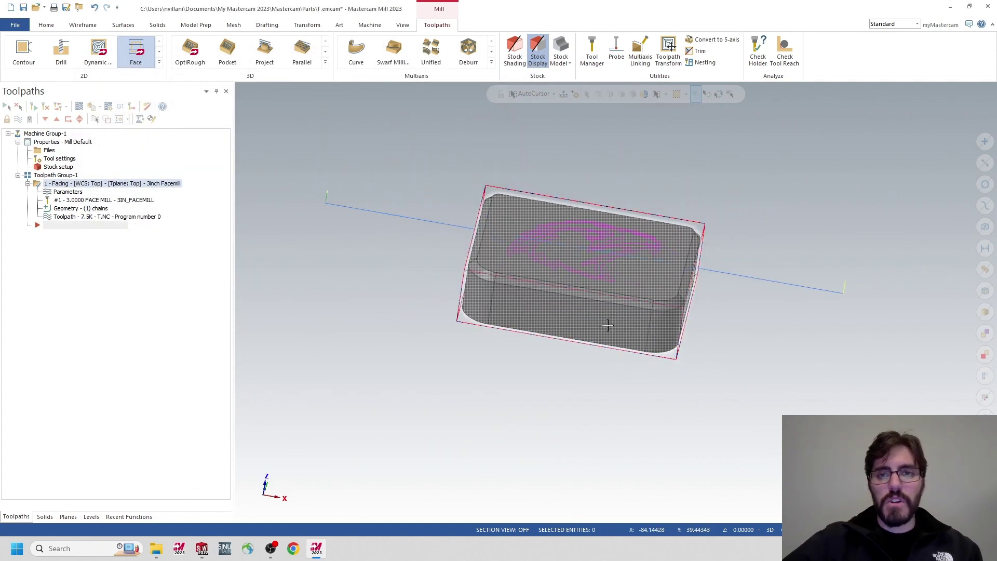
pyautogui.moveTo(473, 342); pyautogui.dragTo(372, 294, button='middle')
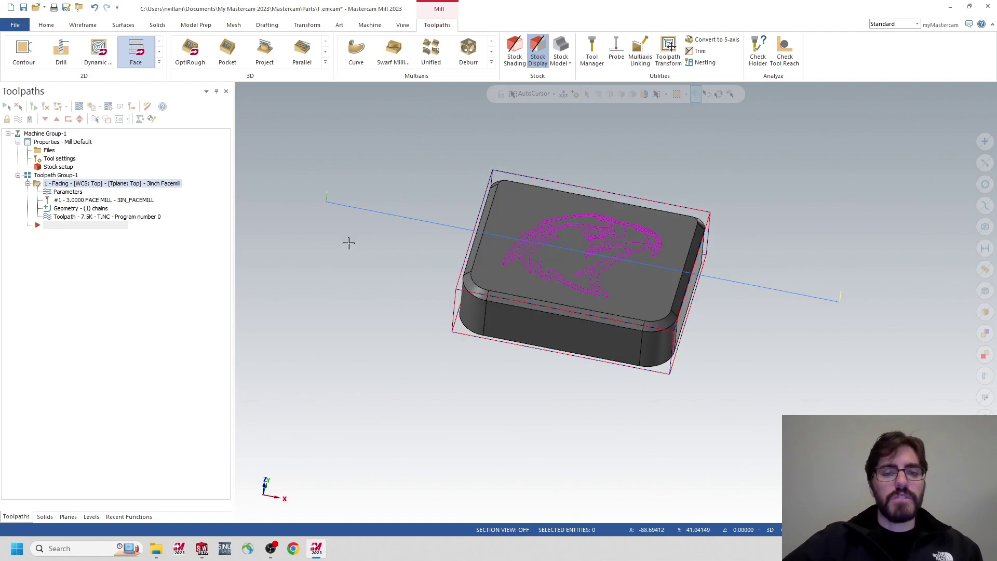
pyautogui.moveTo(347, 241); pyautogui.dragTo(467, 358, button='middle')
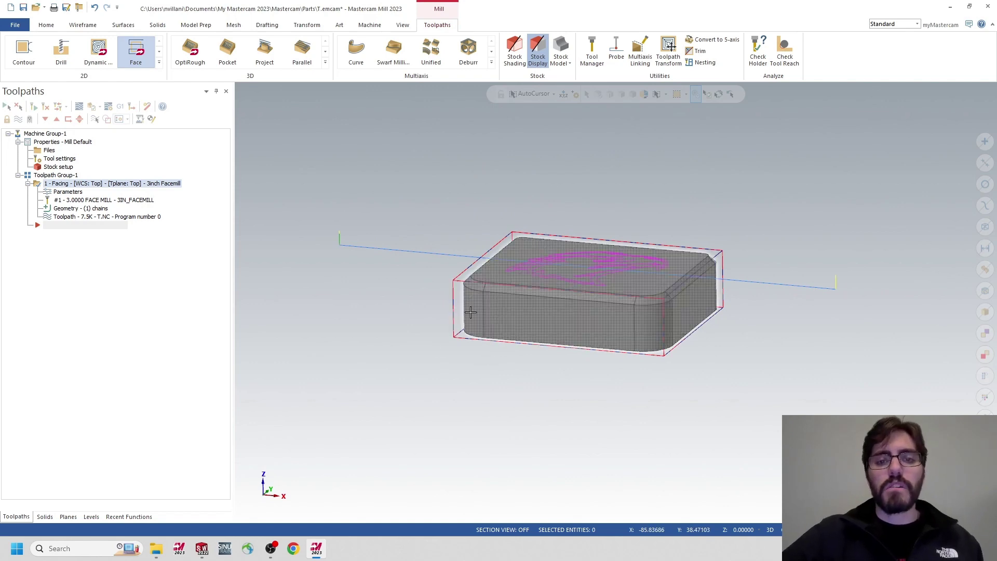
pyautogui.moveTo(405, 280); pyautogui.dragTo(416, 276, button='middle')
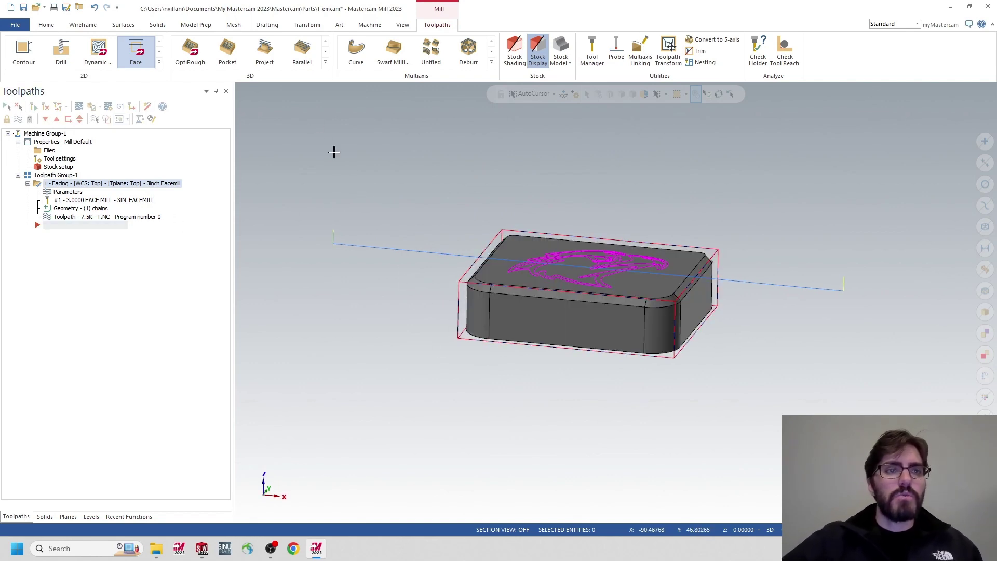
pyautogui.moveTo(334, 152)
pyautogui.mouseDown(button='middle')
pyautogui.moveTo(447, 189)
pyautogui.moveTo(338, 157)
pyautogui.mouseUp(button='middle')
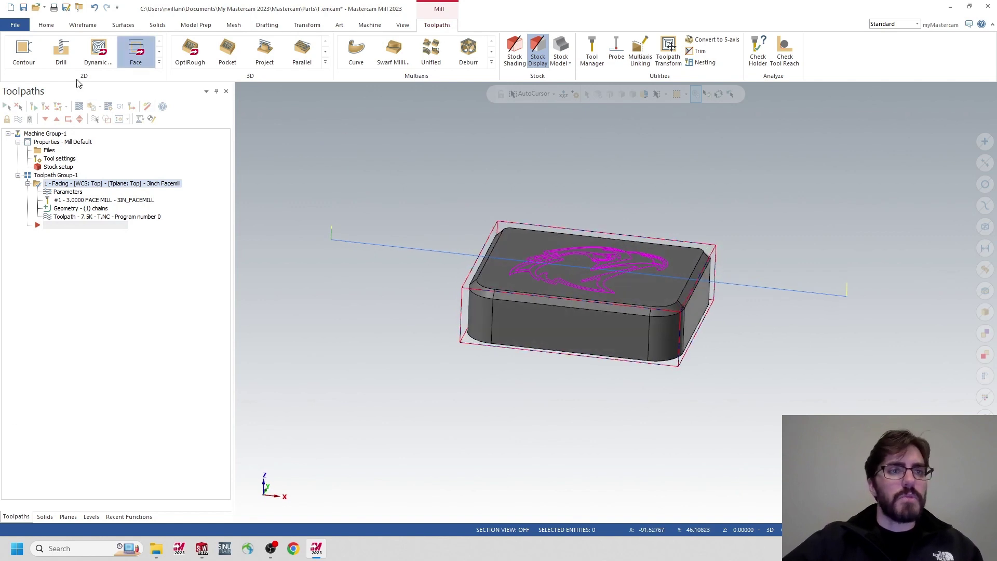
# Start a 2D Contour toolpath and switch its chaining to solid mode.
pyautogui.click(23, 52)
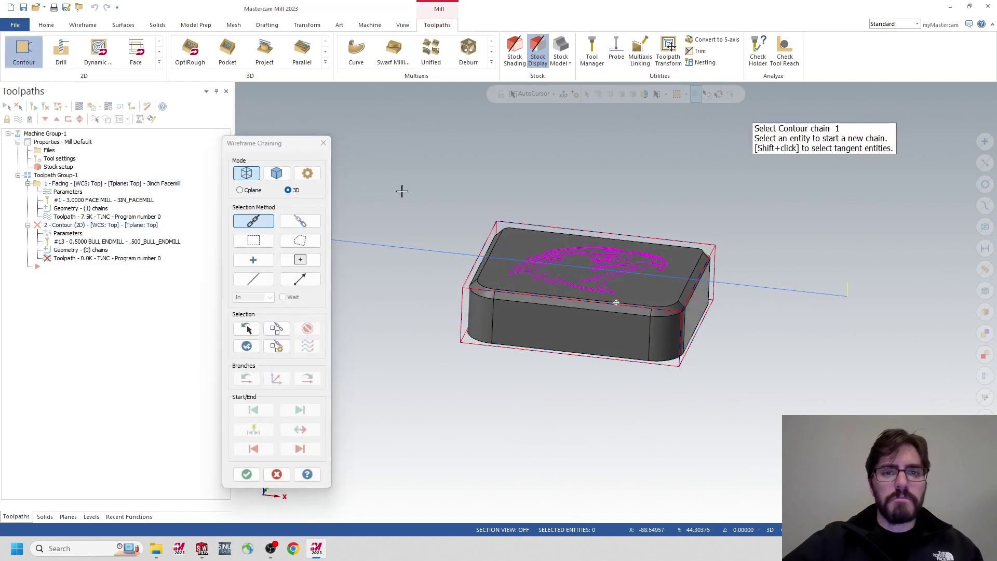
pyautogui.moveTo(402, 191); pyautogui.dragTo(475, 281, button='middle')
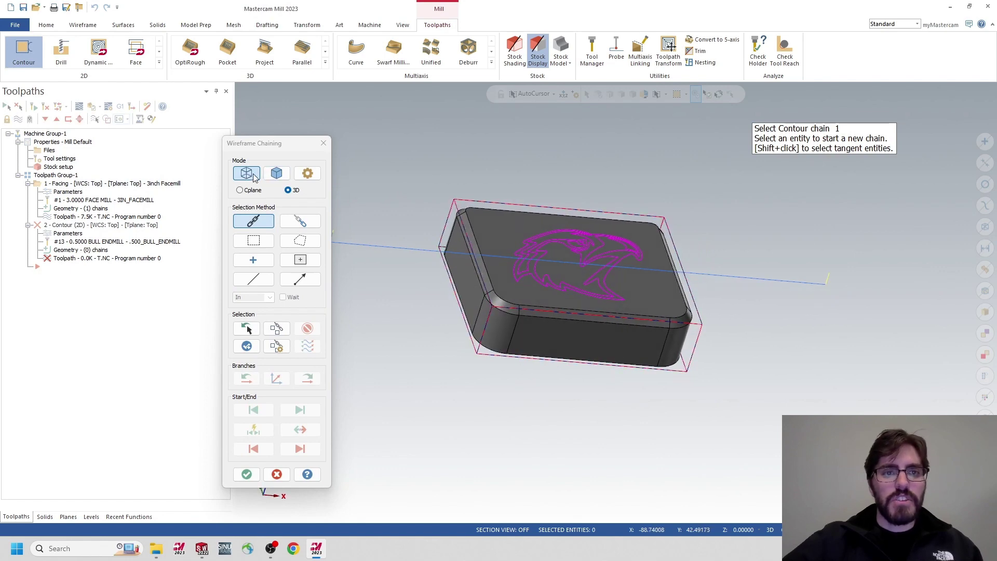
pyautogui.click(277, 174)
pyautogui.scroll(3, 471, 279)
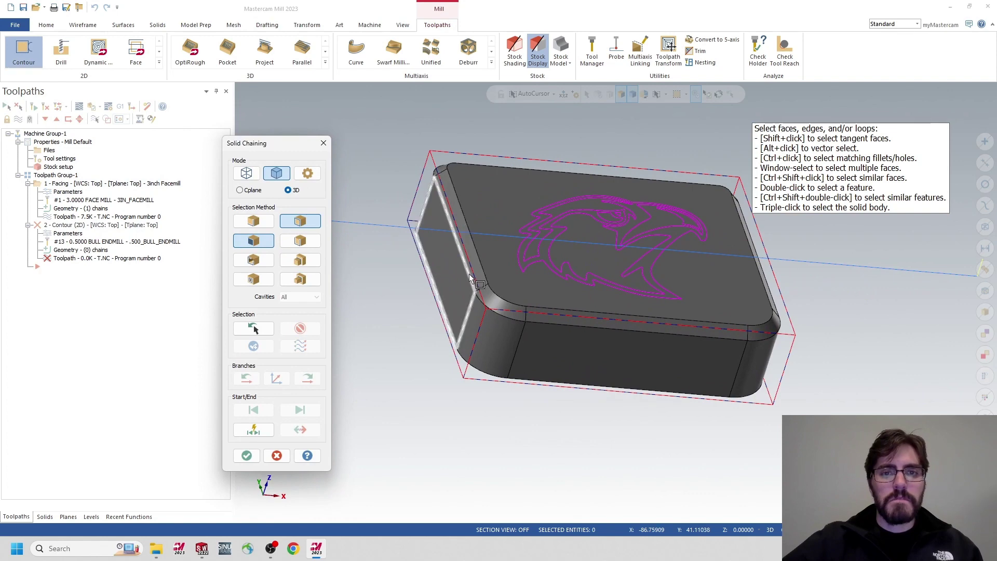
pyautogui.scroll(2, 453, 231)
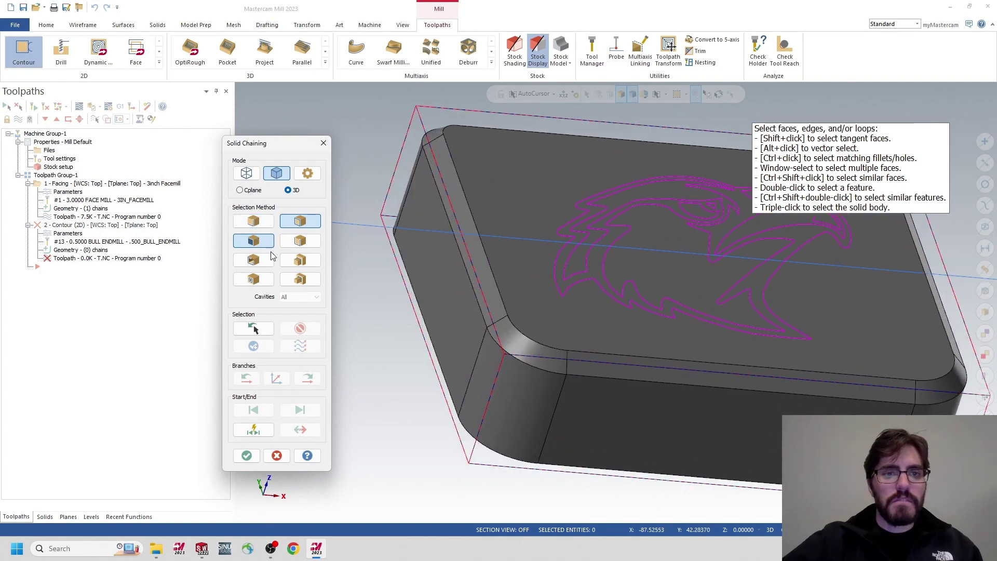
pyautogui.click(486, 327)
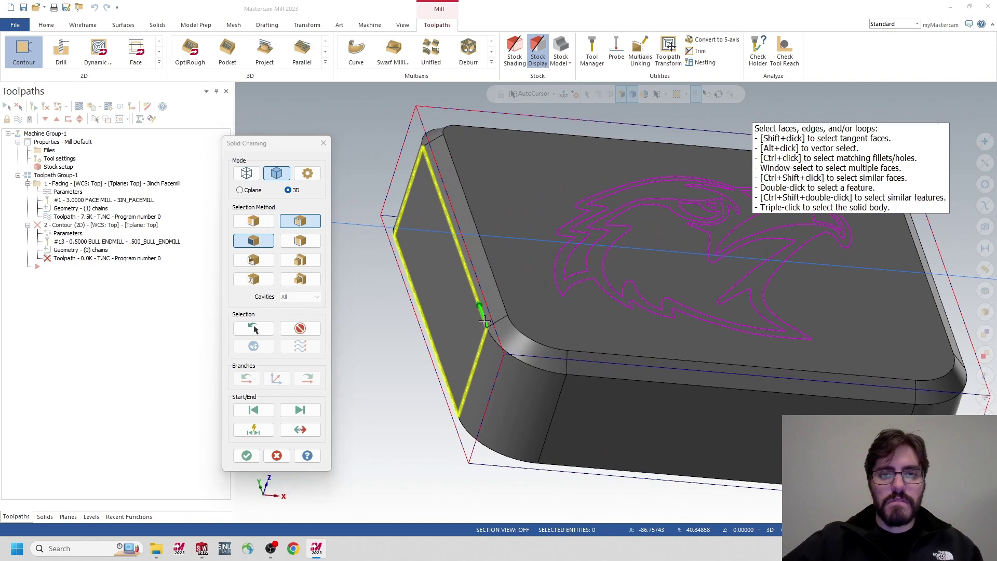
pyautogui.click(301, 329)
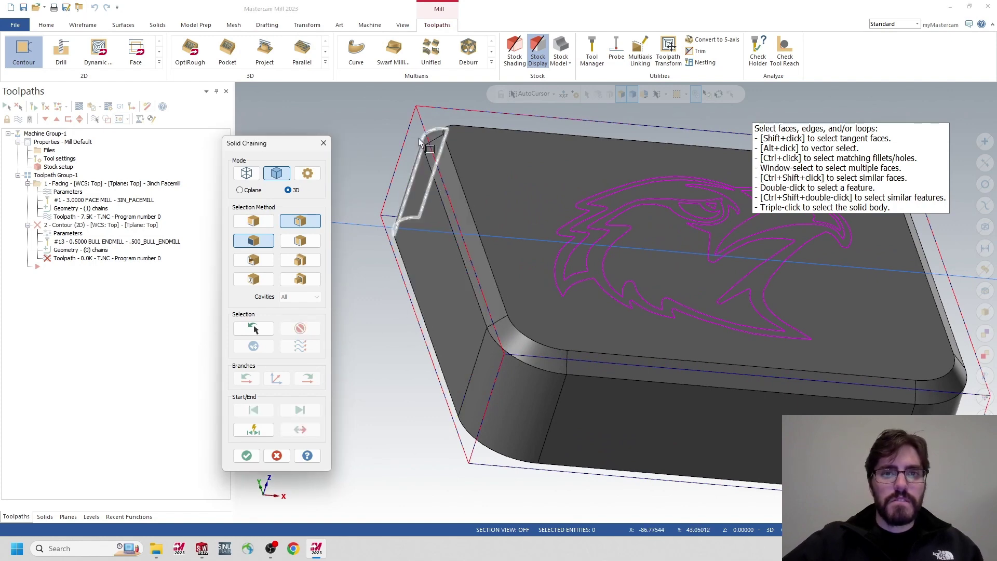
pyautogui.moveTo(465, 266); pyautogui.dragTo(435, 102, button='middle')
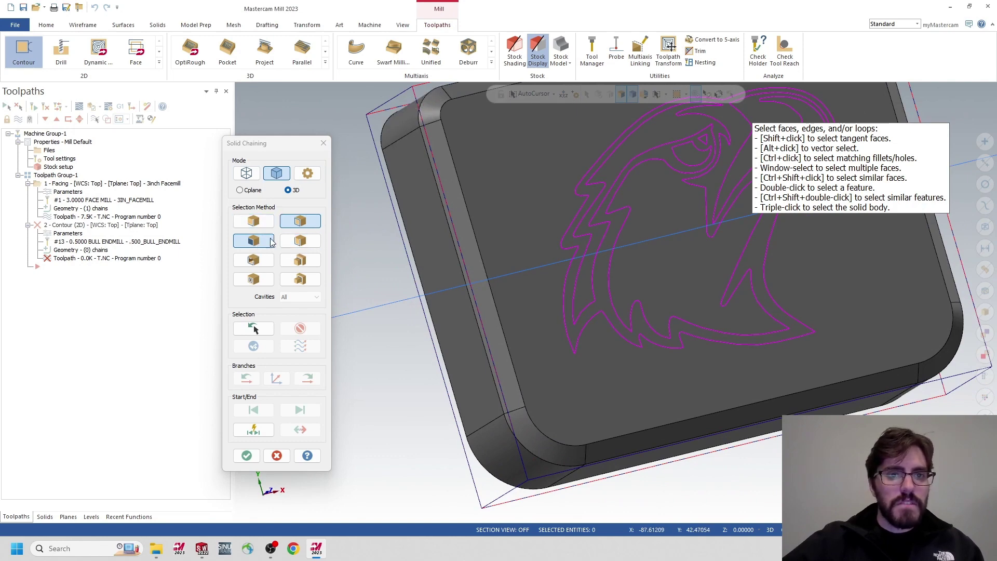
pyautogui.click(261, 223)
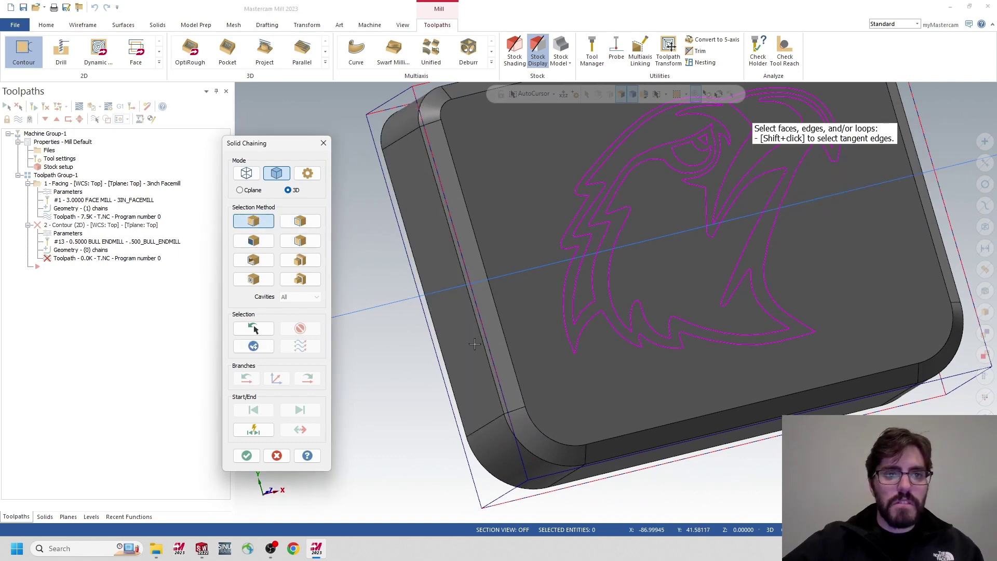
pyautogui.click(300, 221)
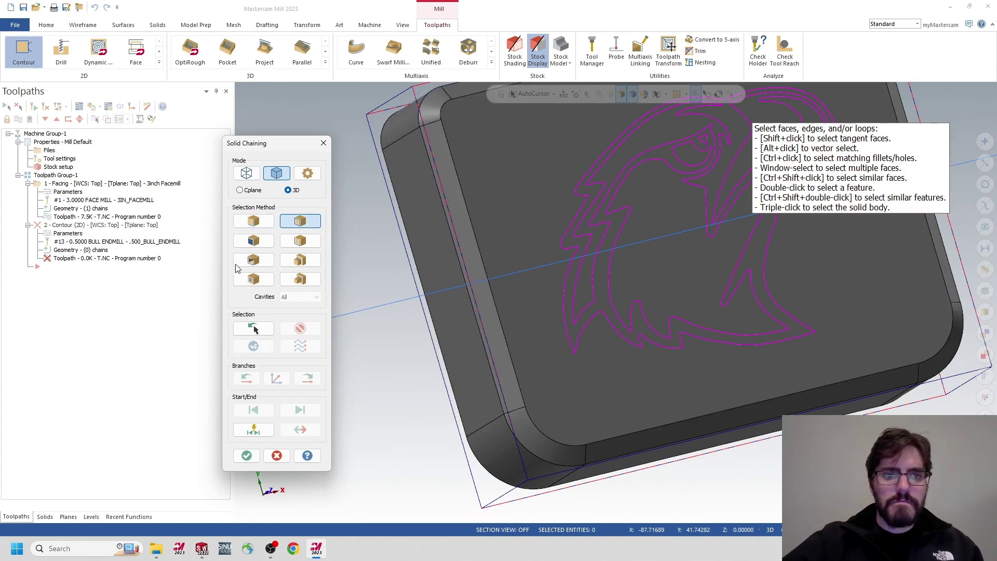
# Restrict solid chaining to edges and chain the chamfer's lower outer edge along the holder's left, back and right sides.
pyautogui.click(260, 223)
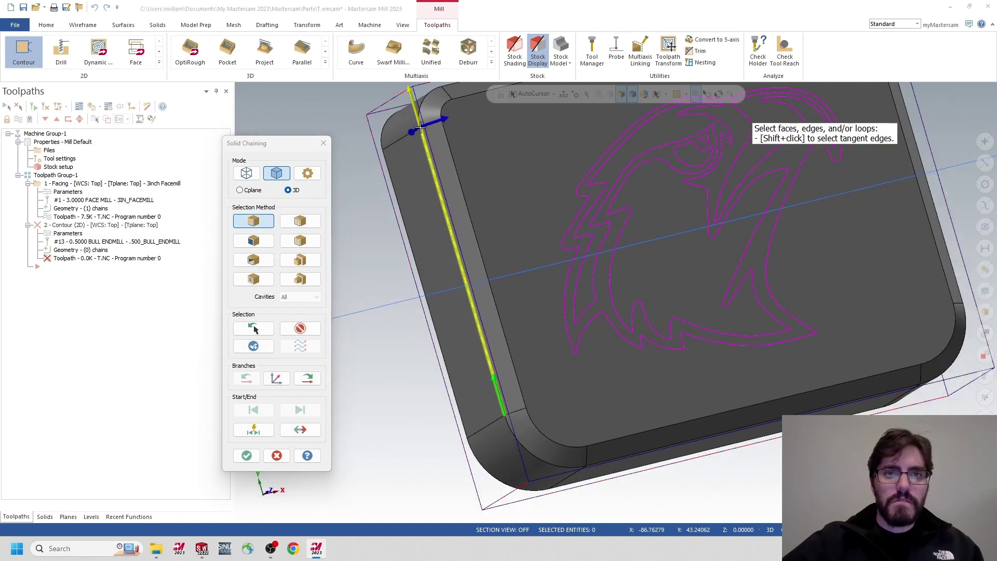
pyautogui.scroll(2, 504, 208)
pyautogui.scroll(-4, 401, 313)
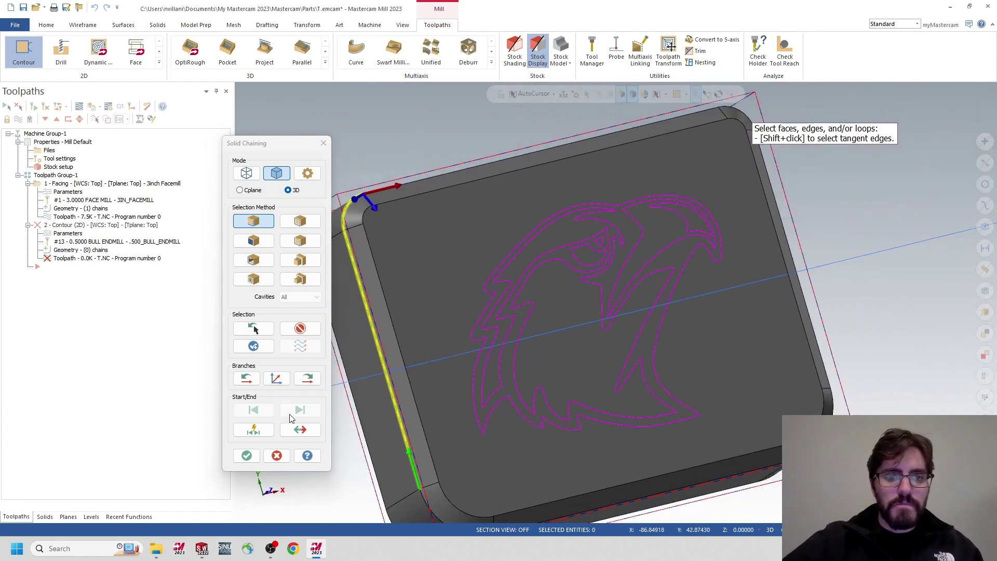
pyautogui.click(298, 428)
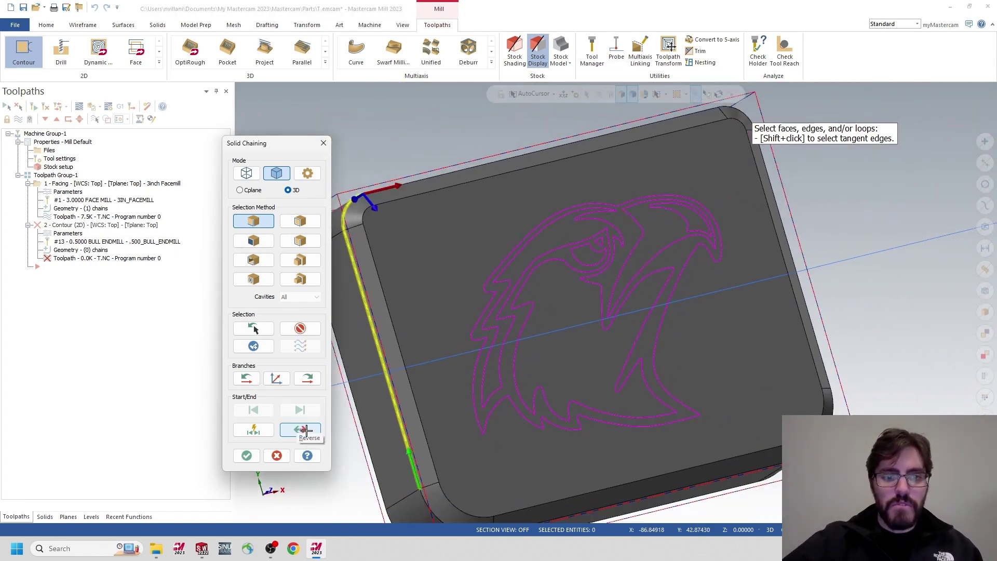
pyautogui.click(424, 171)
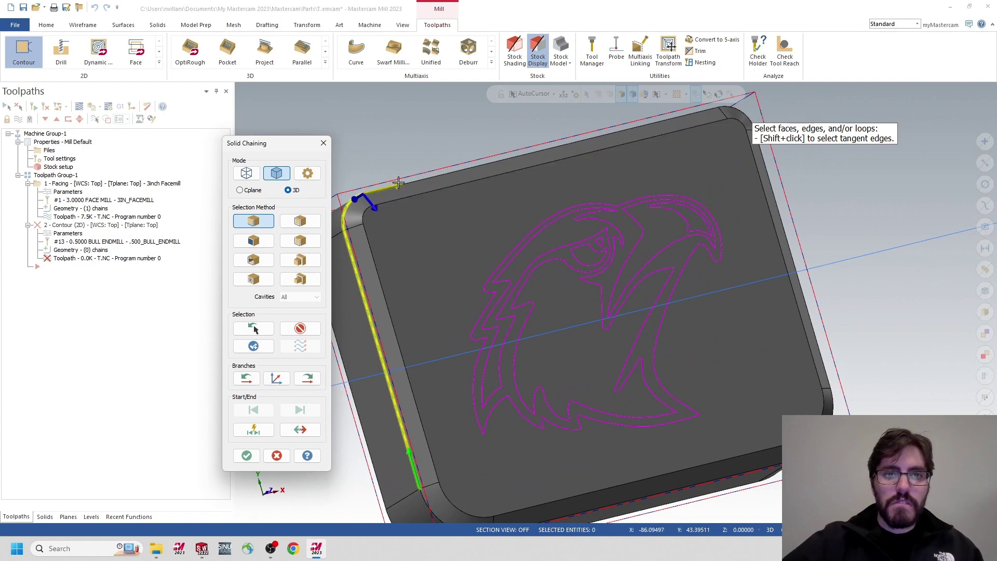
pyautogui.click(741, 111)
pyautogui.click(761, 161)
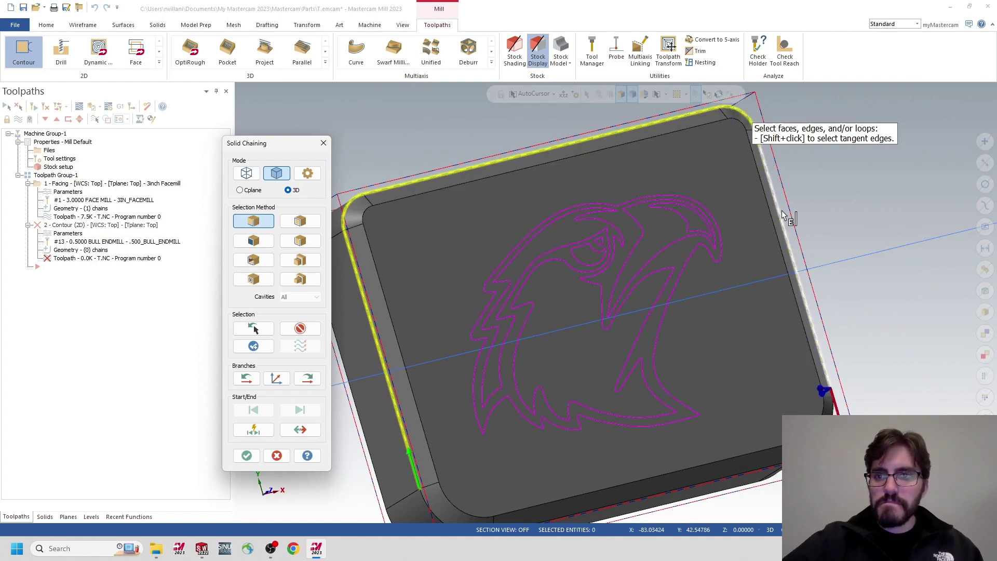
# Complete the chamfer's lower edge chain around the front corners and front side, and accept it as the contour geometry.
pyautogui.click(831, 402)
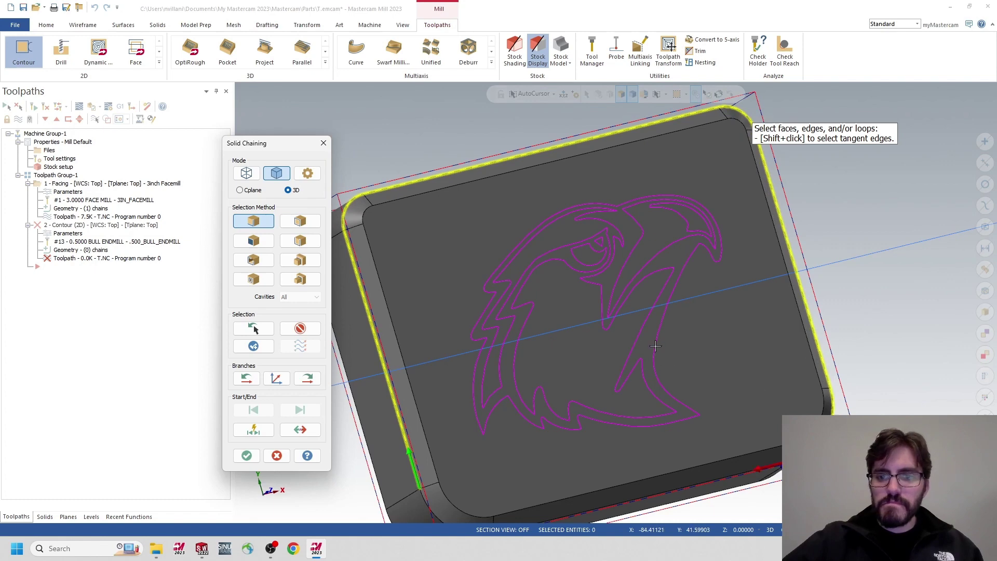
pyautogui.moveTo(656, 346); pyautogui.dragTo(711, 197, button='middle')
pyautogui.click(802, 333)
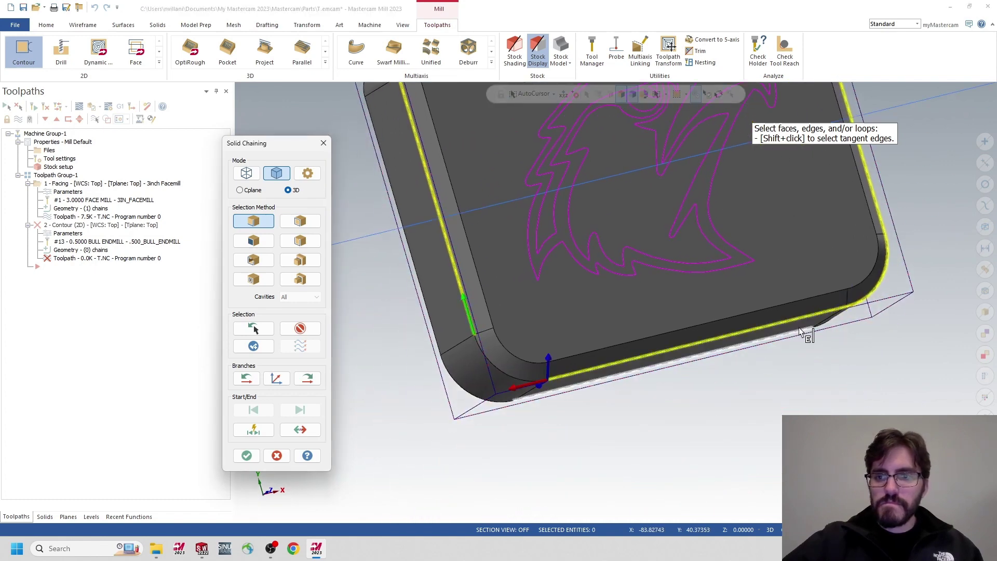
pyautogui.click(523, 366)
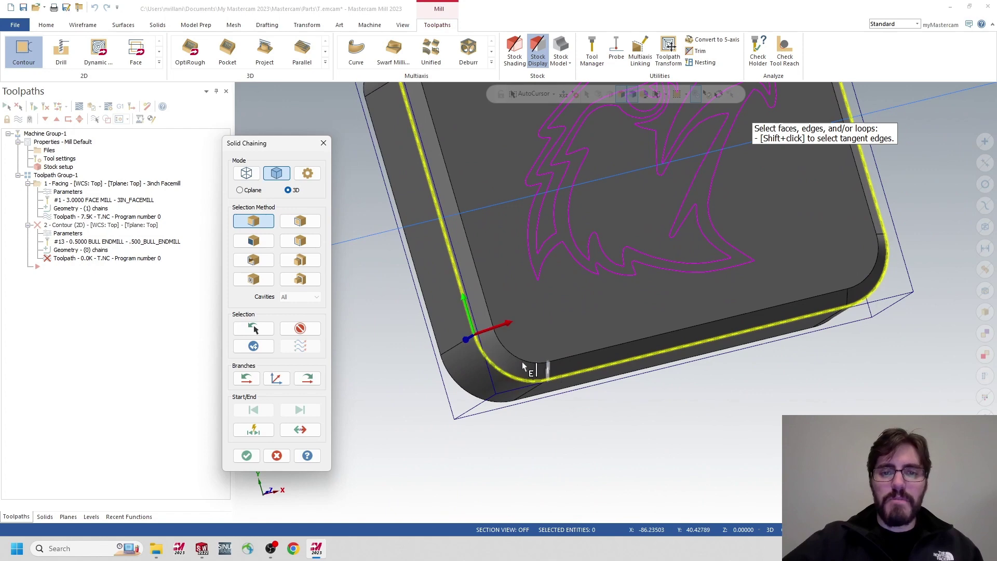
pyautogui.moveTo(455, 309); pyautogui.dragTo(450, 224, button='middle')
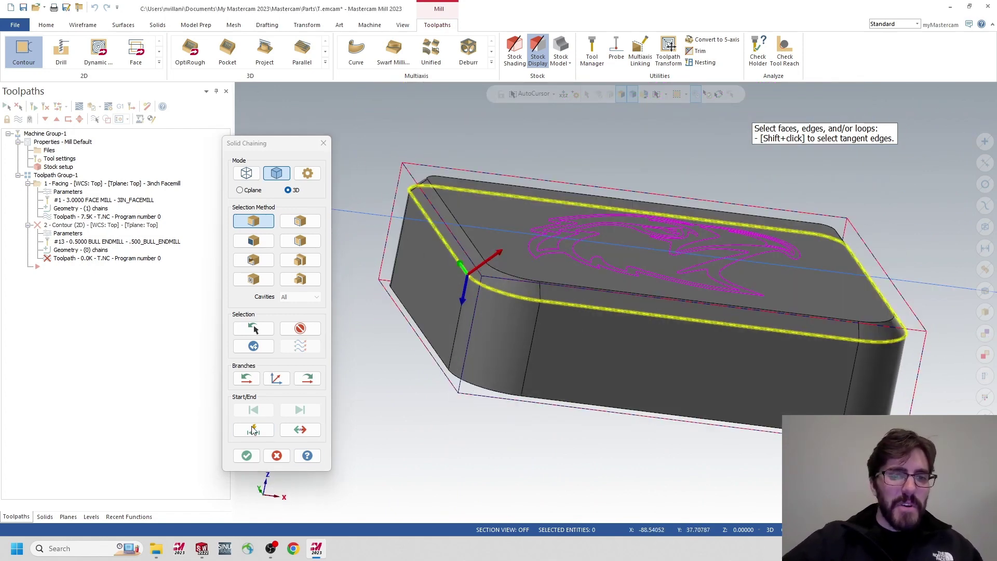
pyautogui.click(247, 455)
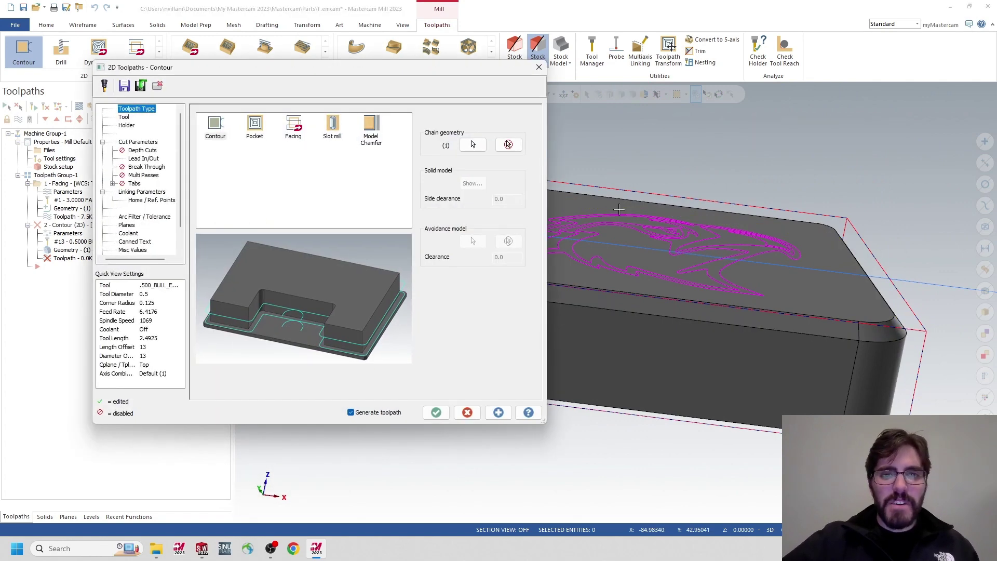
# Choose the .625_ENDMILL_F tool for the contour operation and add the comment ".625 Endmill Contour".
pyautogui.click(124, 116)
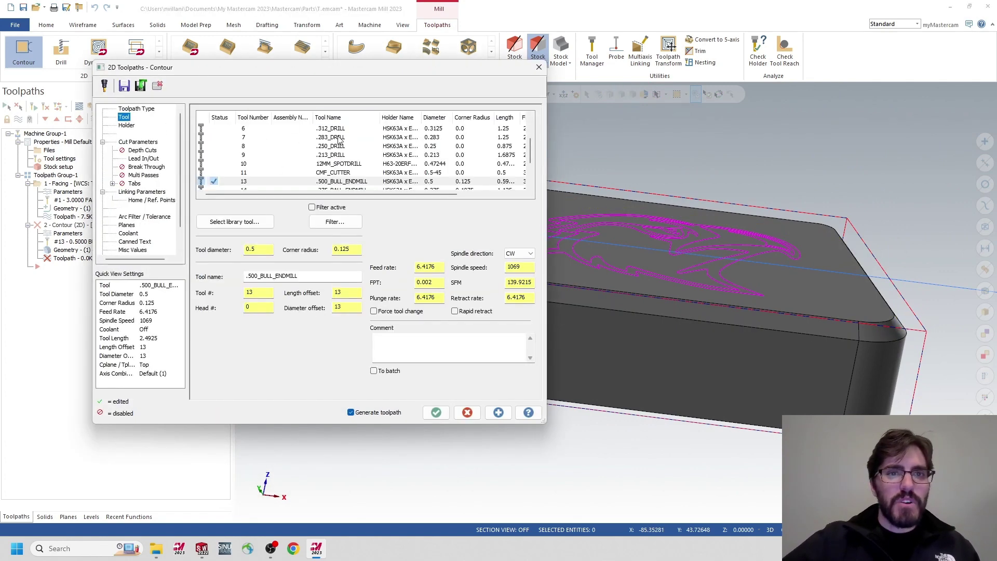
pyautogui.scroll(2, 314, 151)
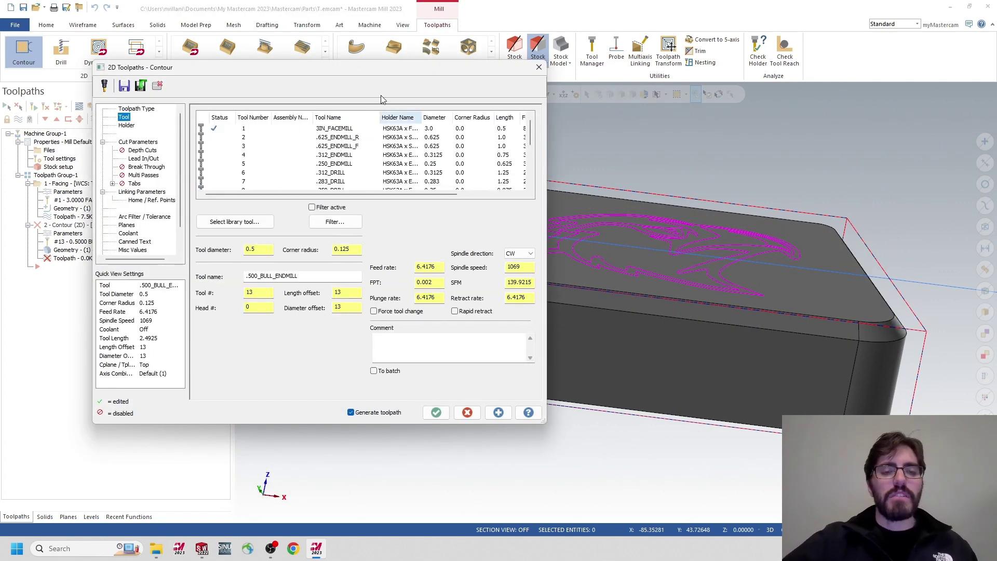
pyautogui.click(327, 138)
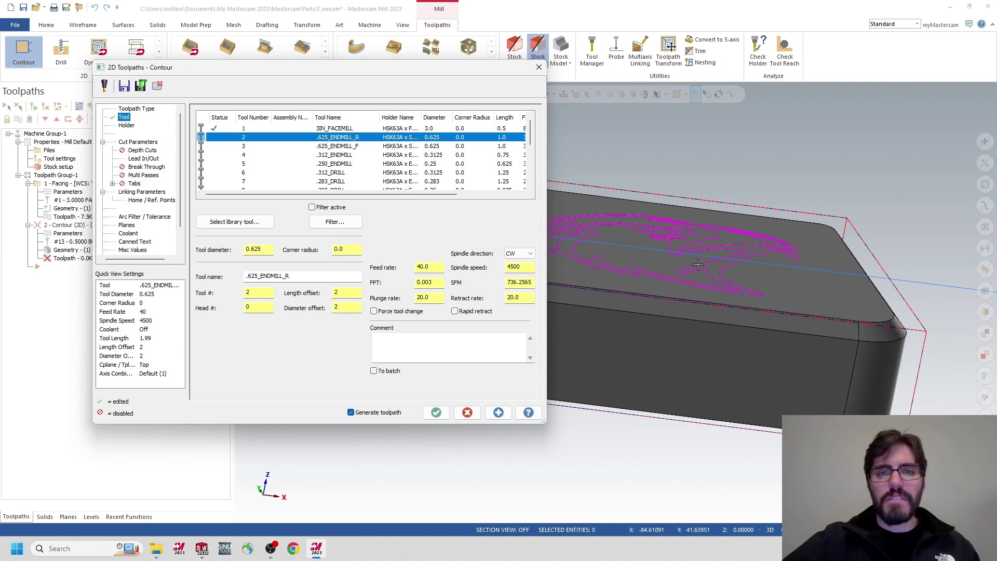
pyautogui.click(344, 146)
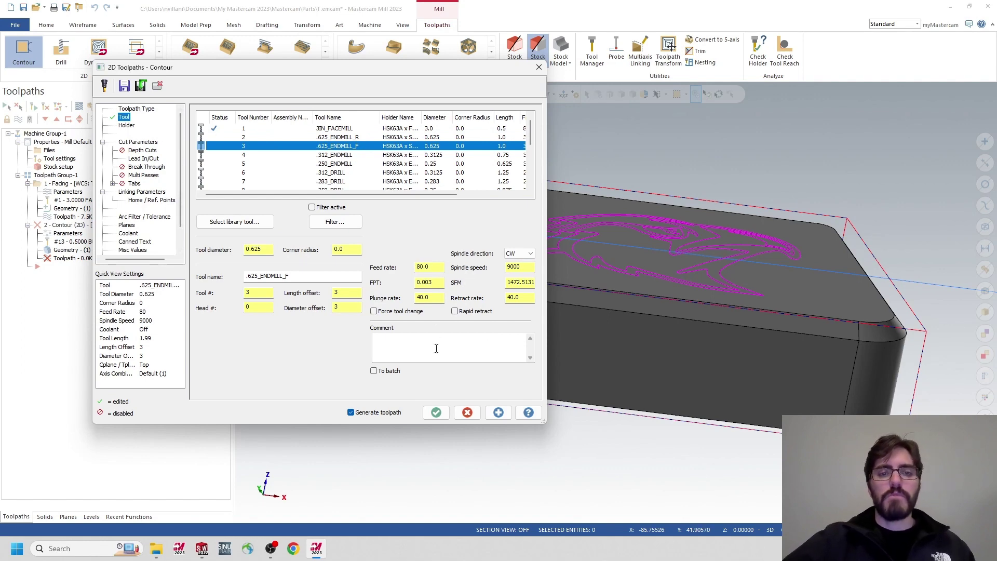
pyautogui.click(410, 341)
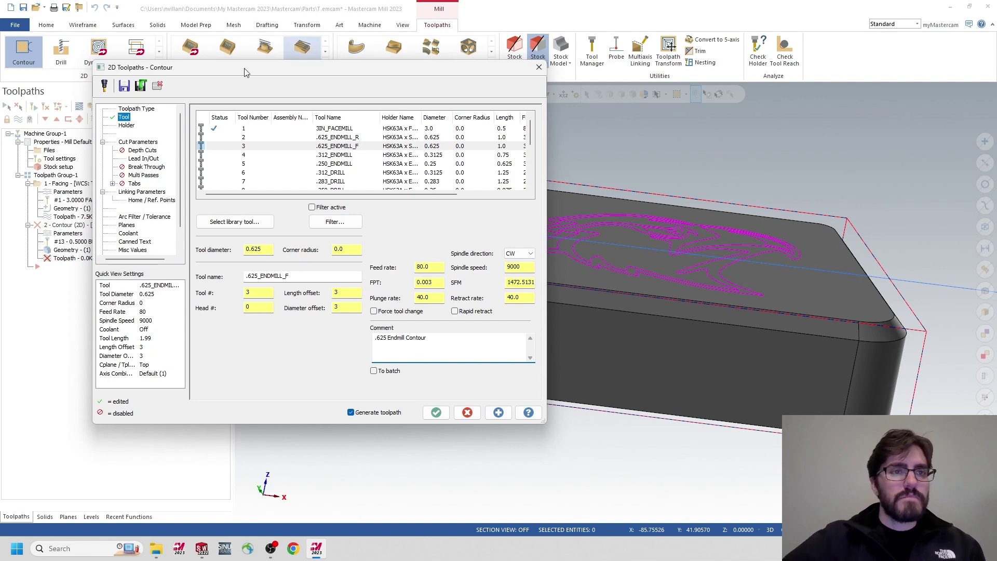
# Review the contour's cut parameters, depth cuts and lead in/out settings, and set the absolute top of stock to 0.
pyautogui.click(137, 142)
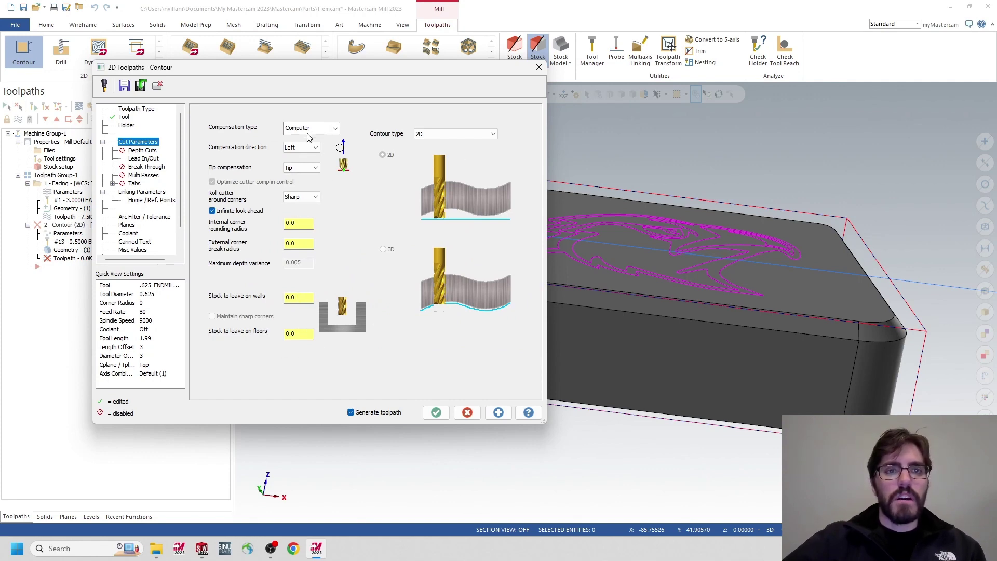
pyautogui.click(145, 150)
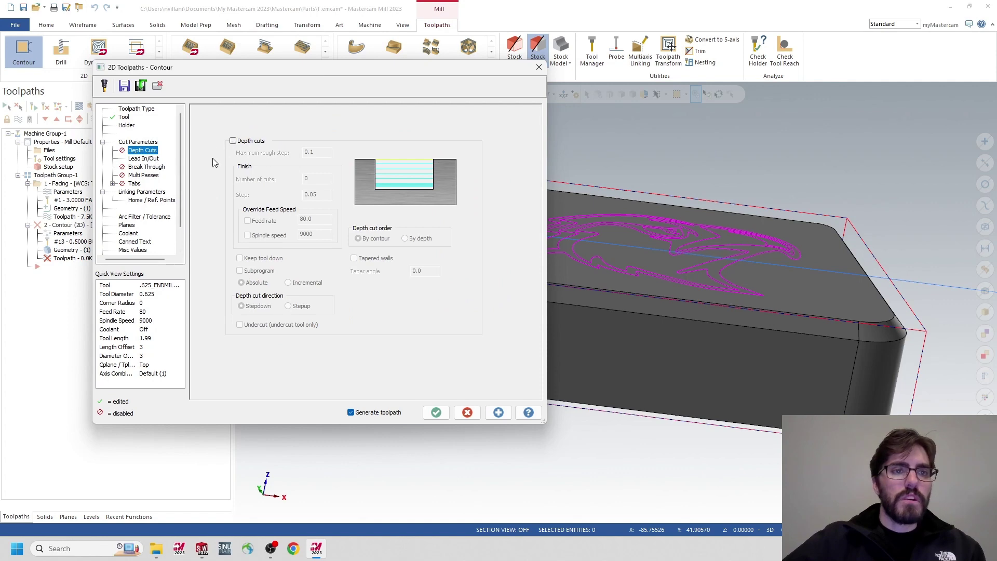
pyautogui.click(151, 158)
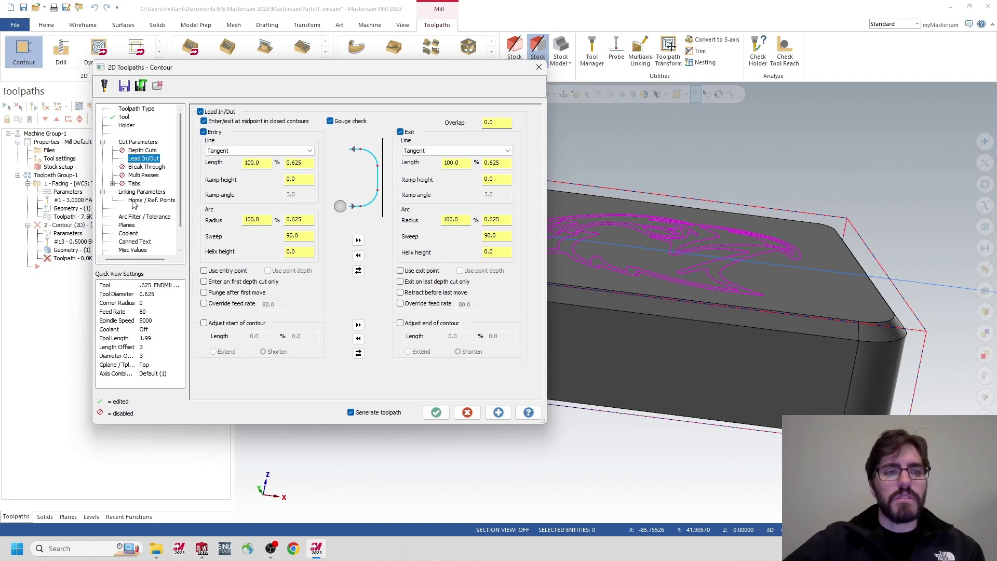
pyautogui.click(151, 191)
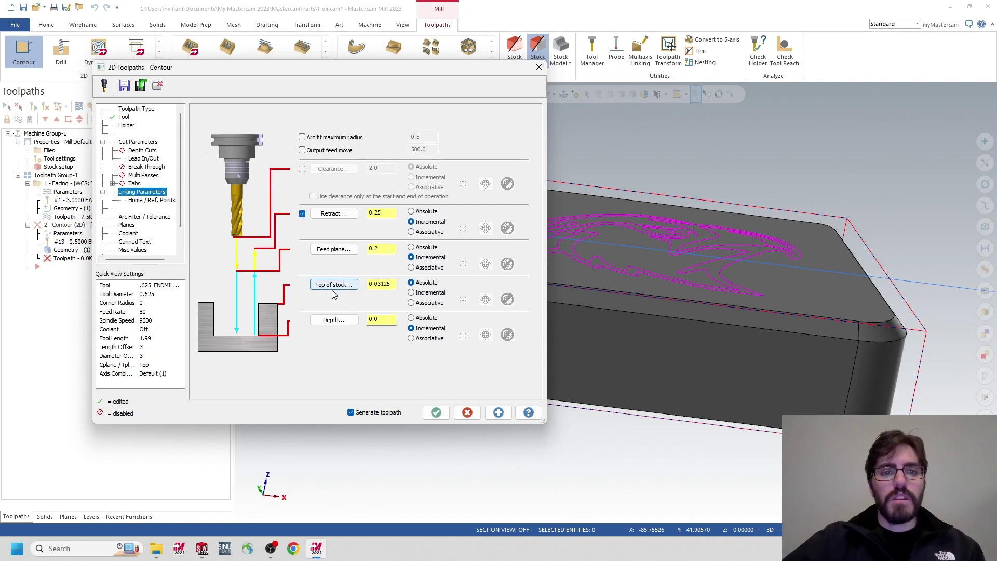
pyautogui.doubleClick(395, 284)
pyautogui.write('0')
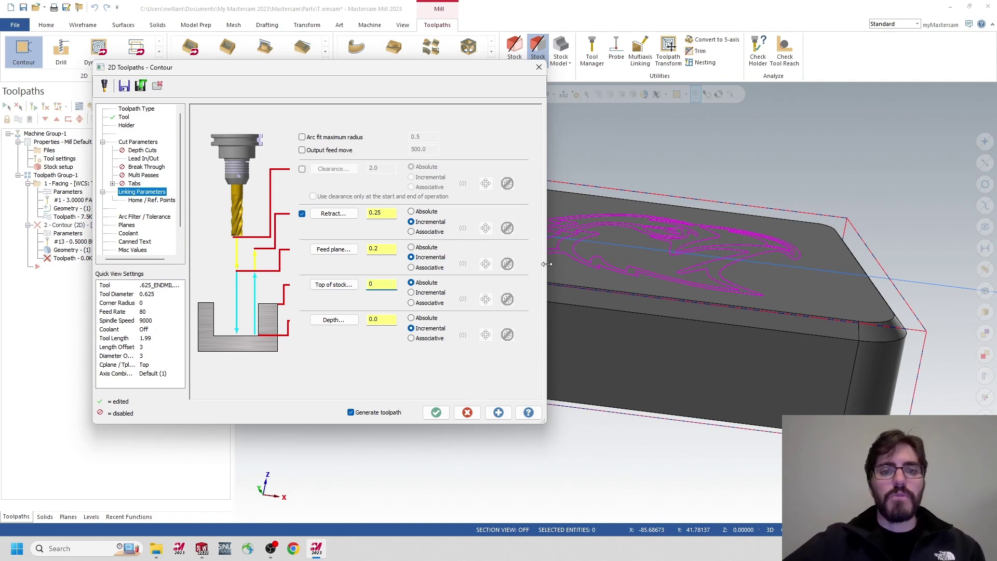
# Pick the contour depth from the holder's lower corner and the top of stock from the top face's corner.
pyautogui.click(332, 320)
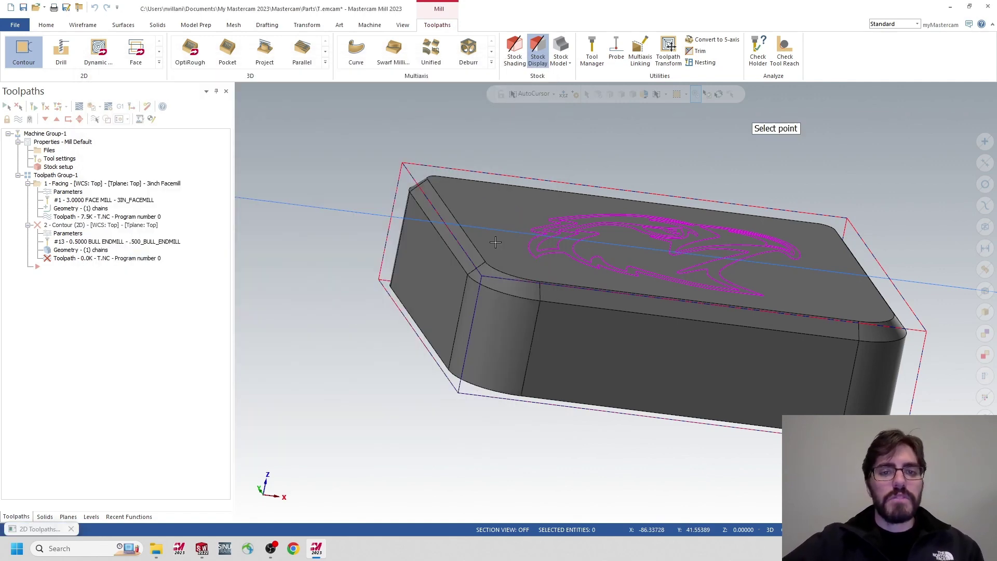
pyautogui.moveTo(495, 242); pyautogui.dragTo(460, 355, button='middle')
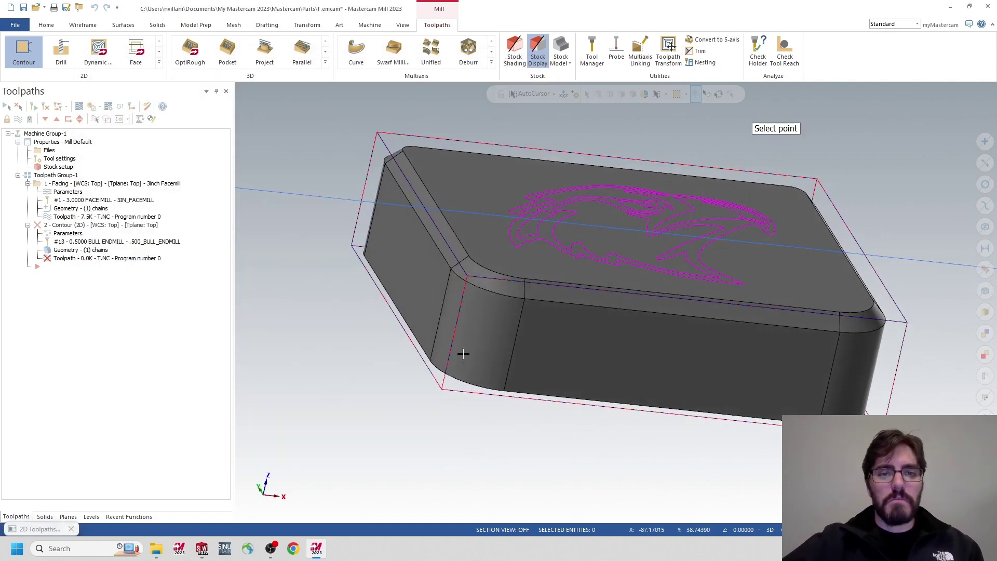
pyautogui.click(431, 361)
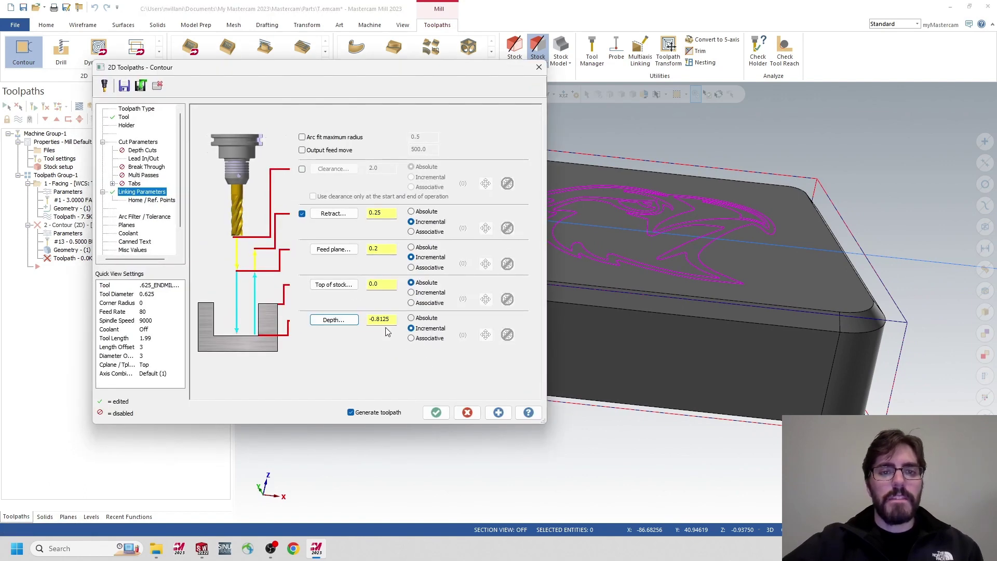
pyautogui.click(333, 285)
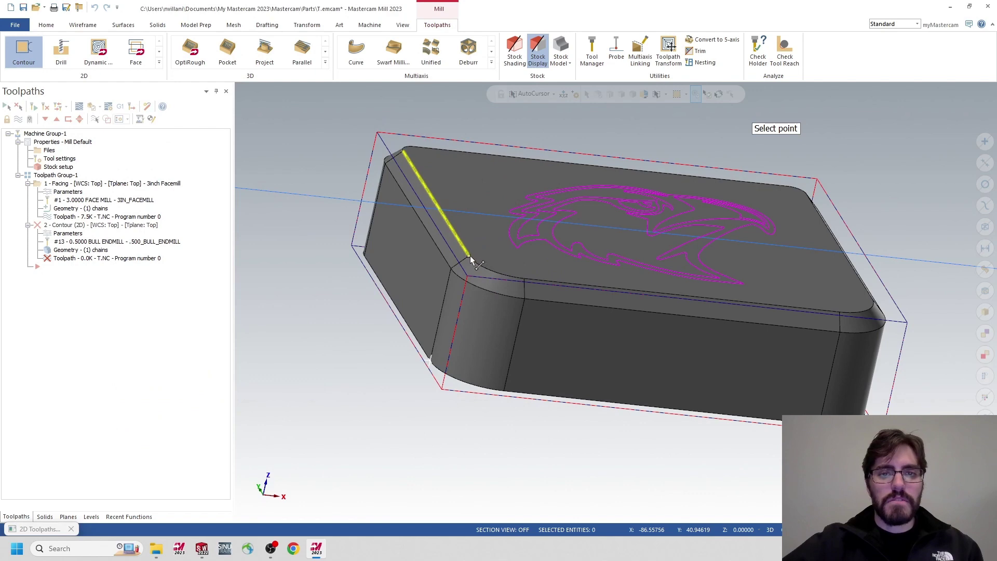
pyautogui.click(469, 256)
pyautogui.click(335, 320)
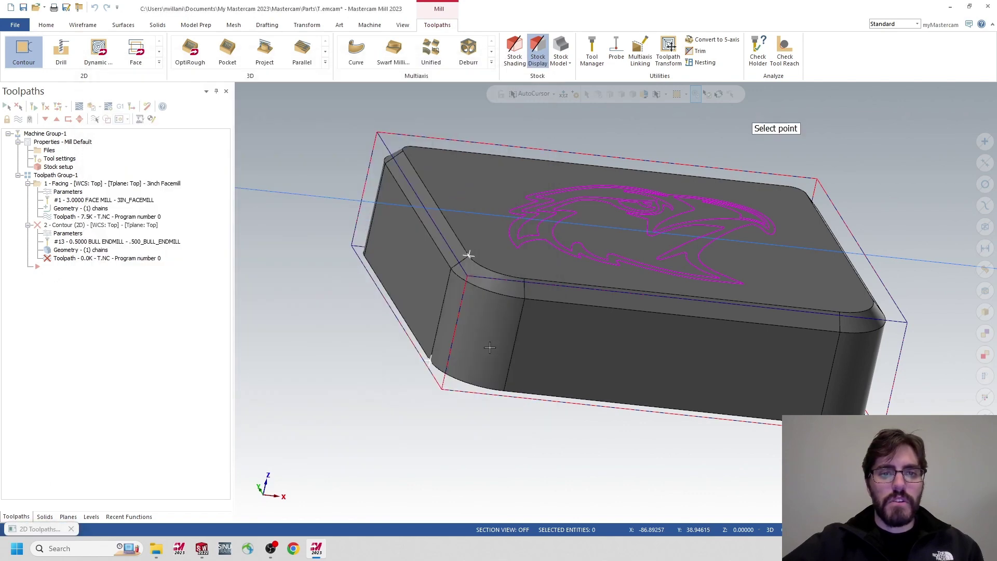
pyautogui.click(434, 362)
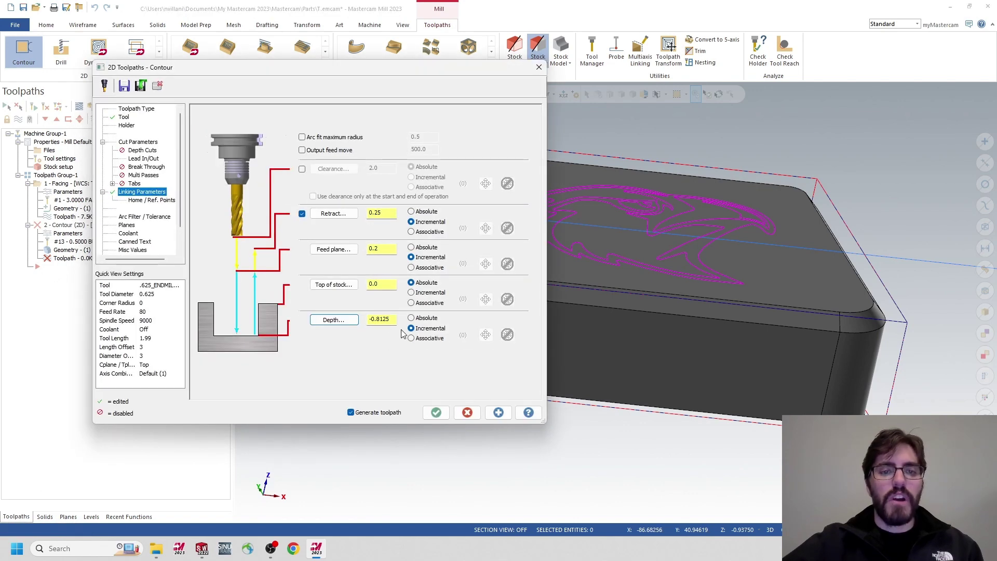
# Set the contour's incremental depth to -.625 and generate the toolpath.
pyautogui.doubleClick(387, 321)
pyautogui.write('-')
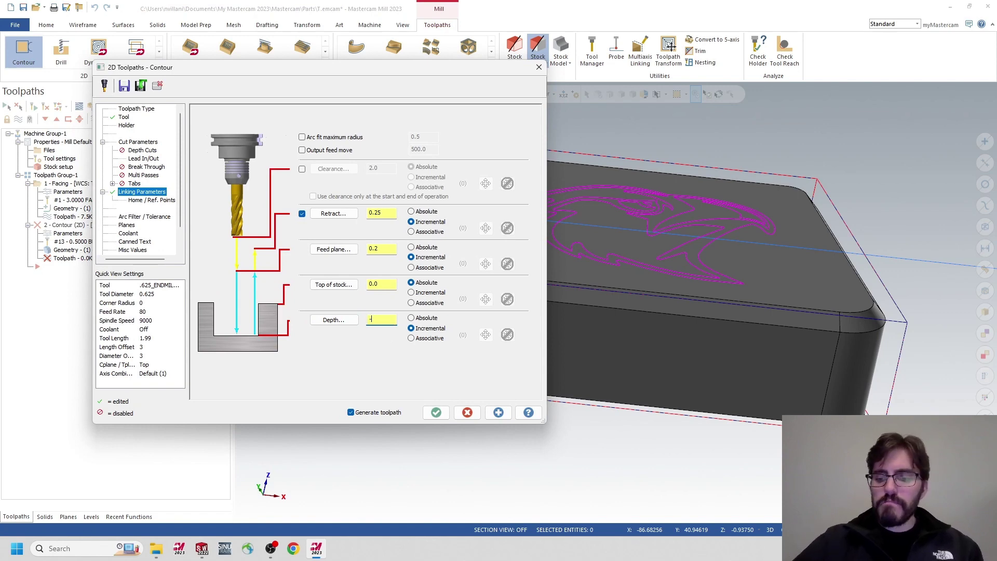
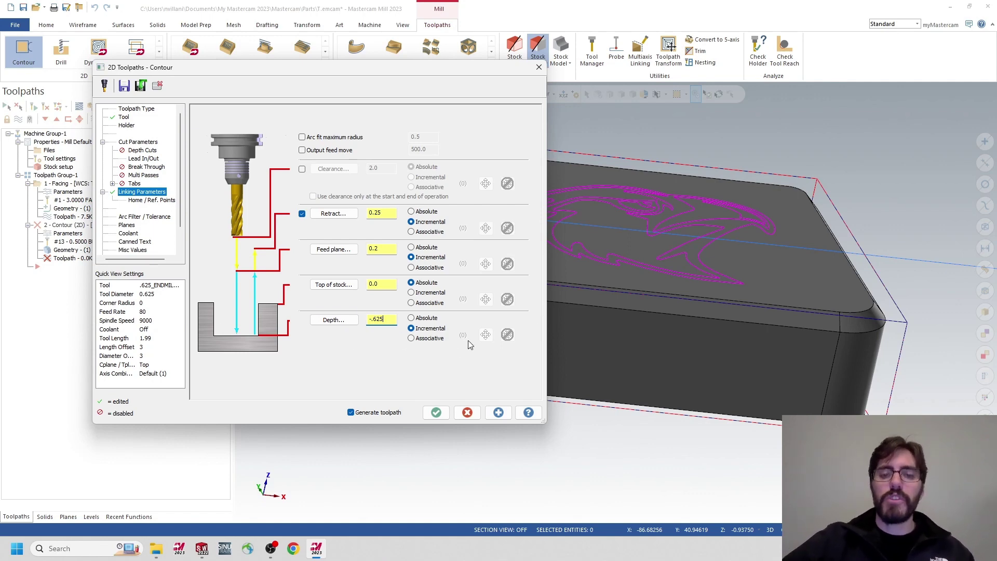
pyautogui.click(437, 413)
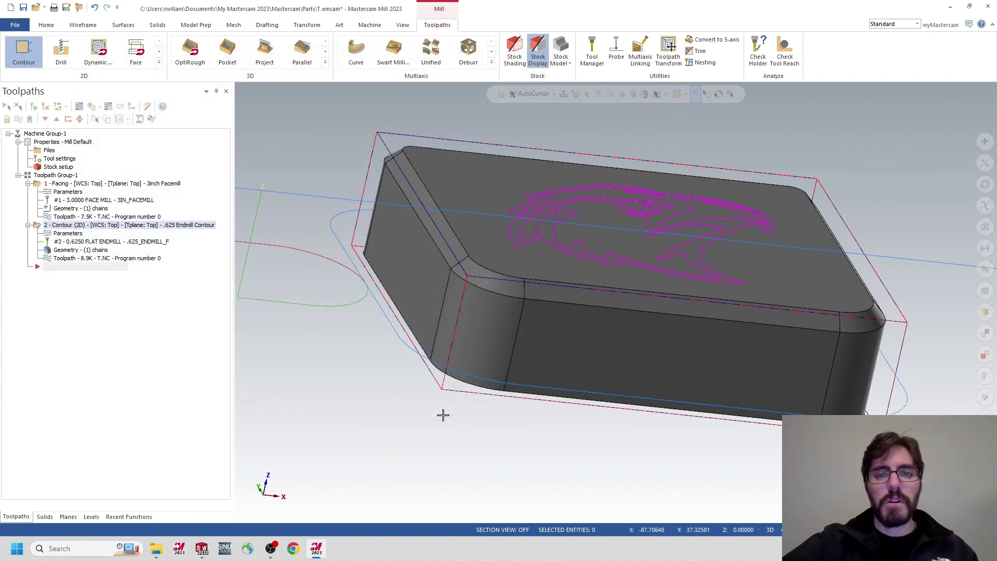
# Run a verify simulation of the whole toolpath group, inspect the machined corner and walls, and close the simulator.
pyautogui.moveTo(442, 414); pyautogui.dragTo(473, 302, button='middle')
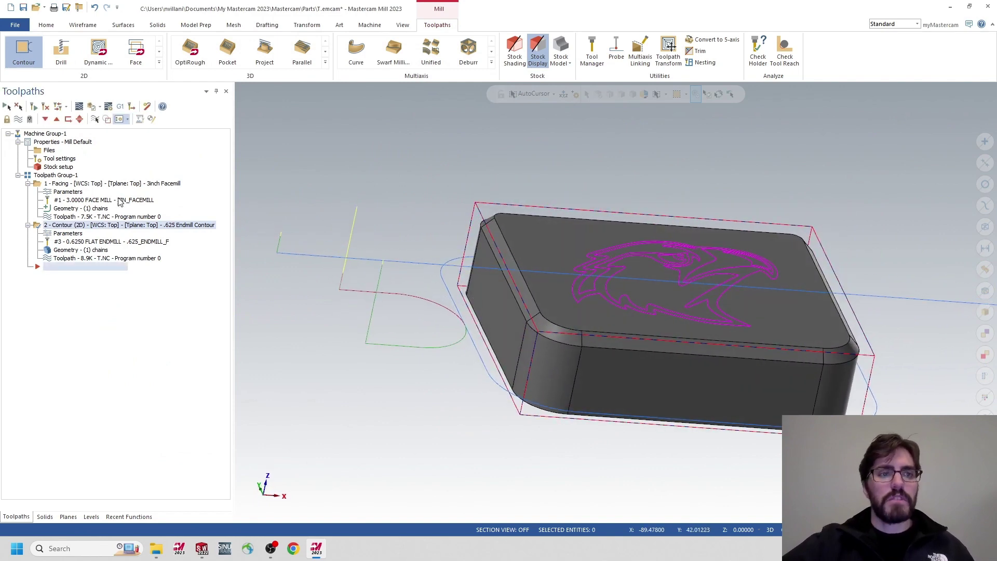
pyautogui.click(57, 175)
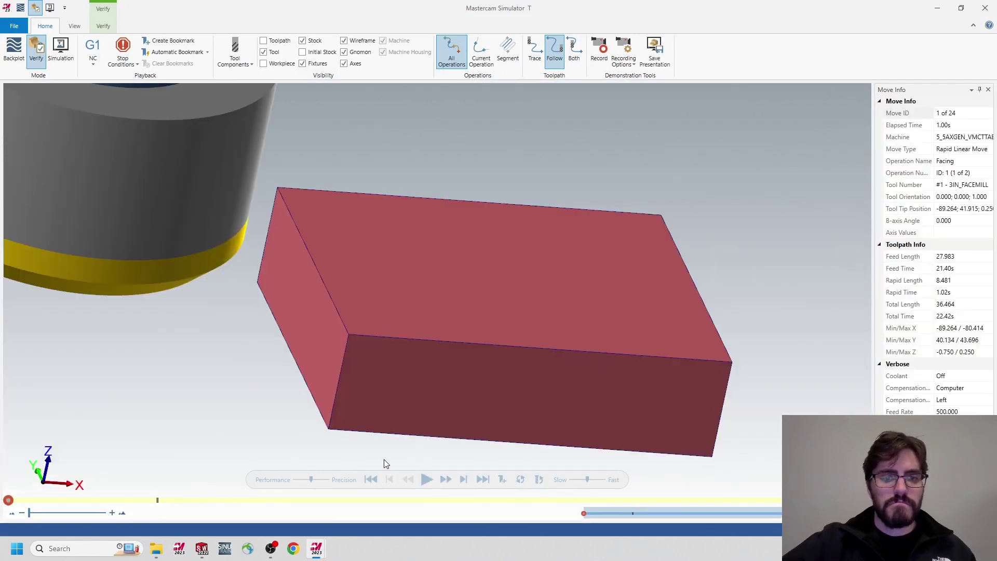
pyautogui.click(430, 477)
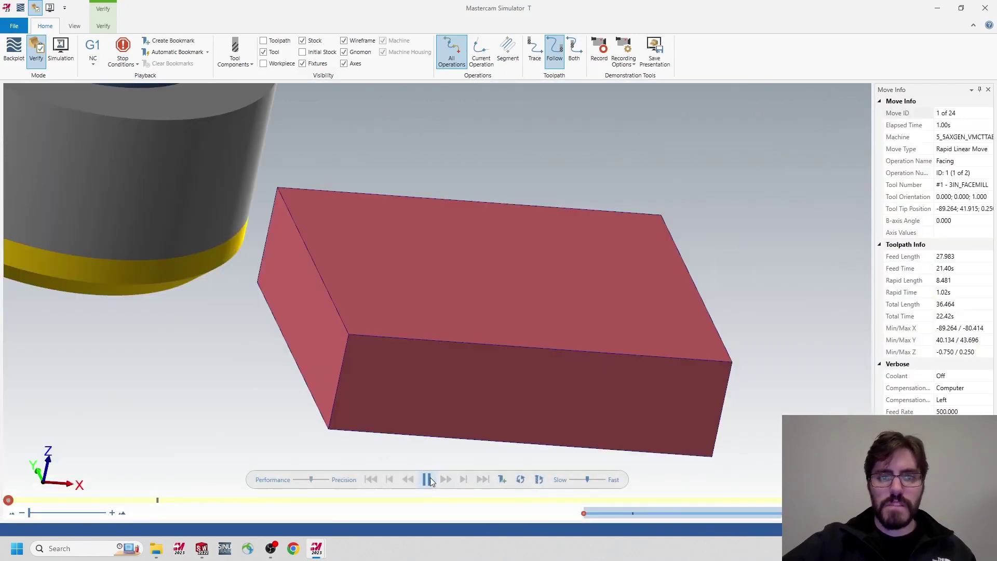
pyautogui.moveTo(370, 319); pyautogui.dragTo(359, 347, button='middle')
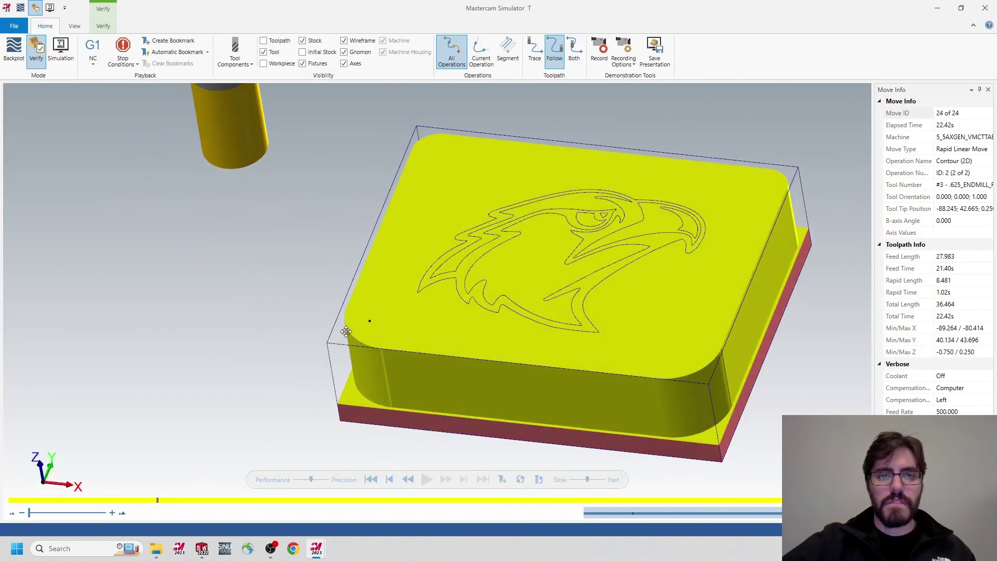
pyautogui.scroll(5, 359, 347)
pyautogui.scroll(3, 329, 276)
pyautogui.moveTo(329, 276); pyautogui.dragTo(304, 278, button='middle')
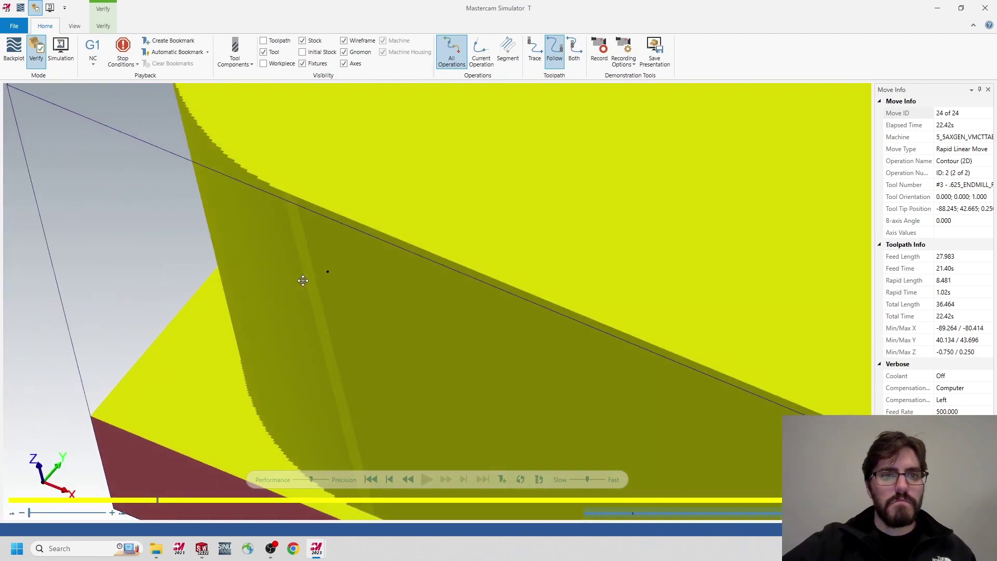
pyautogui.scroll(-5, 358, 398)
pyautogui.moveTo(401, 381); pyautogui.dragTo(404, 380, button='middle')
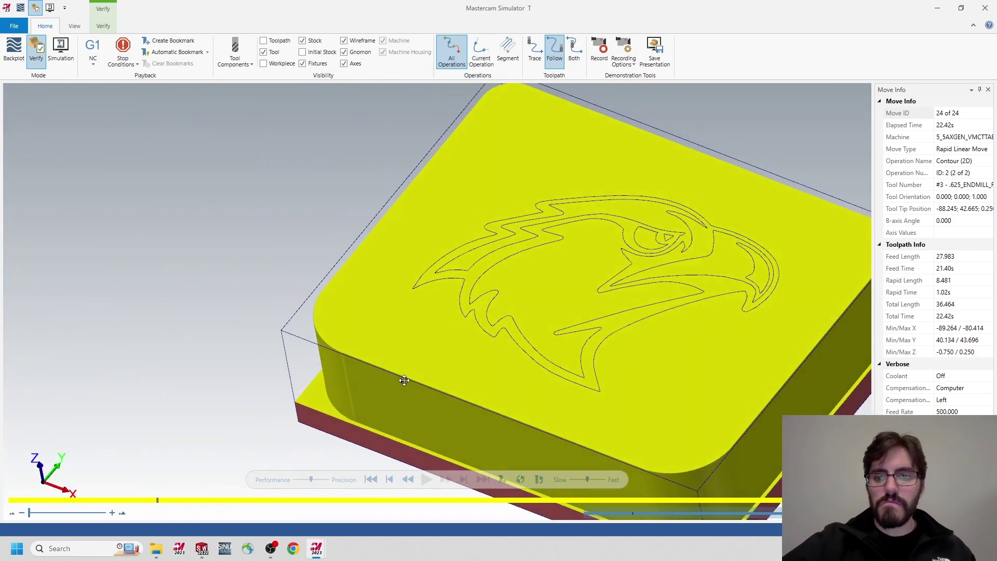
pyautogui.scroll(-6, 411, 282)
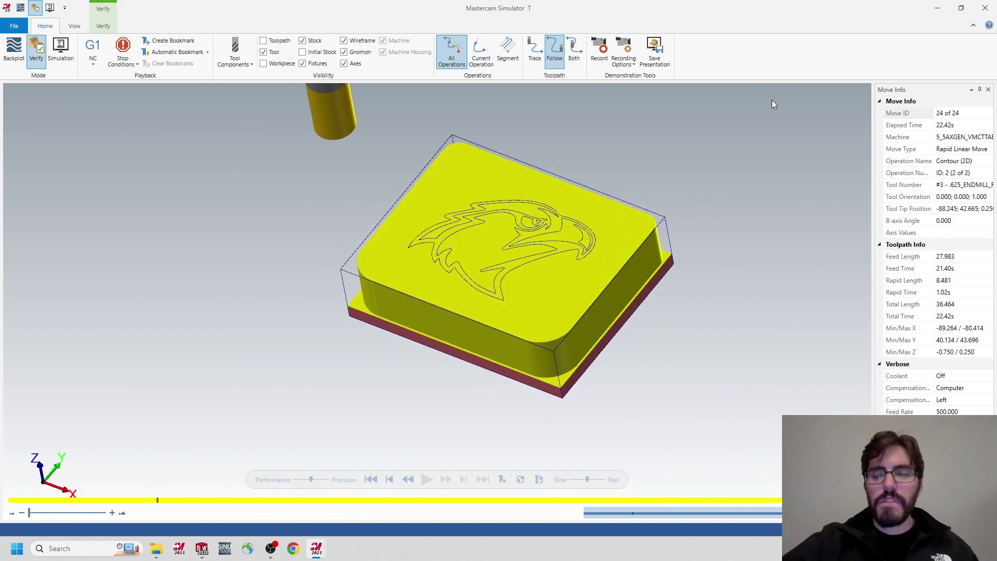
pyautogui.click(984, 7)
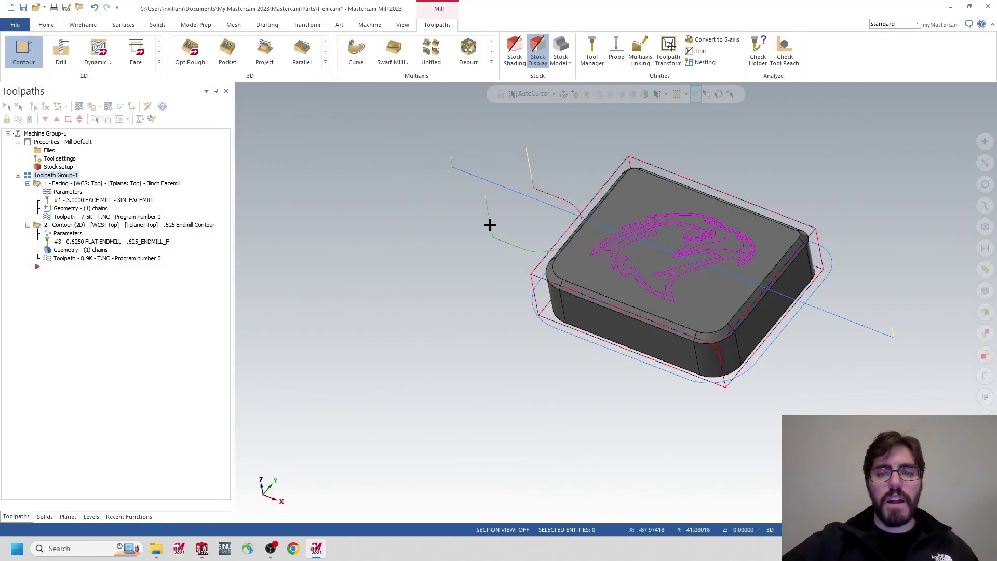
# Start another 2D Contour toolpath and begin its solid chain on the chamfer's lower outer edge along the holder's left side.
pyautogui.moveTo(374, 172); pyautogui.dragTo(396, 163, button='middle')
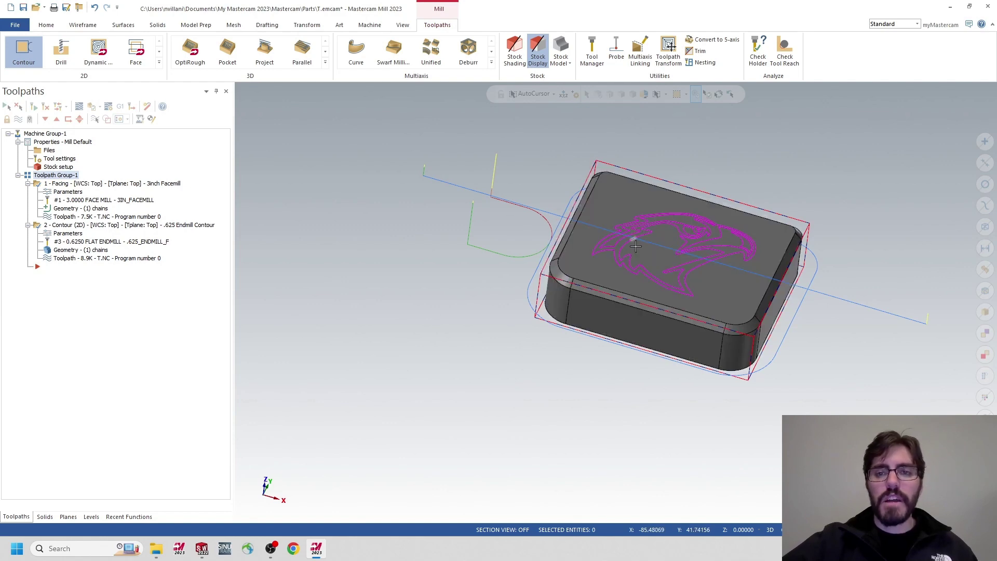
pyautogui.keyDown('ctrl'); pyautogui.moveTo(672, 262); pyautogui.dragTo(650, 240, button='middle'); pyautogui.keyUp('ctrl')
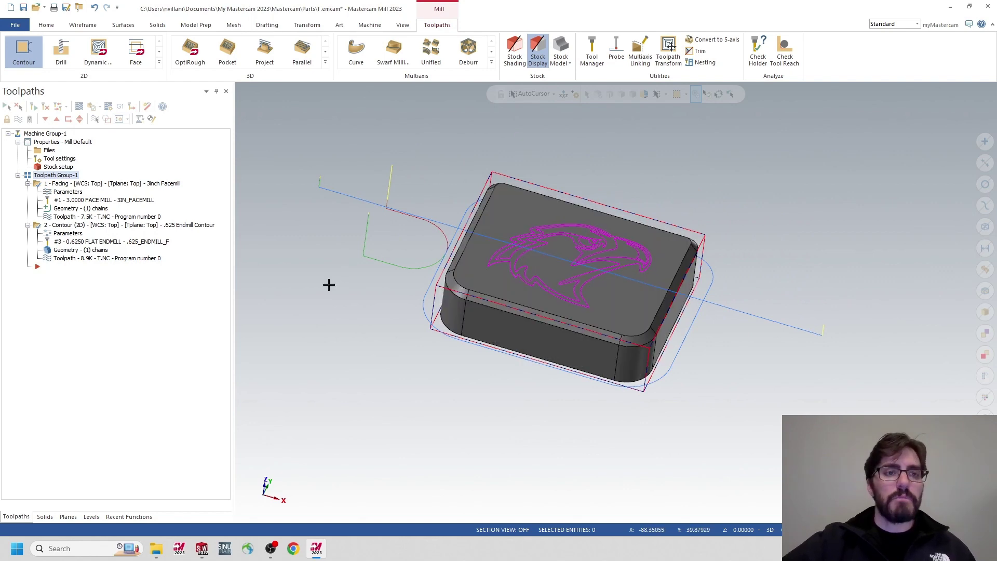
pyautogui.click(159, 61)
pyautogui.click(24, 63)
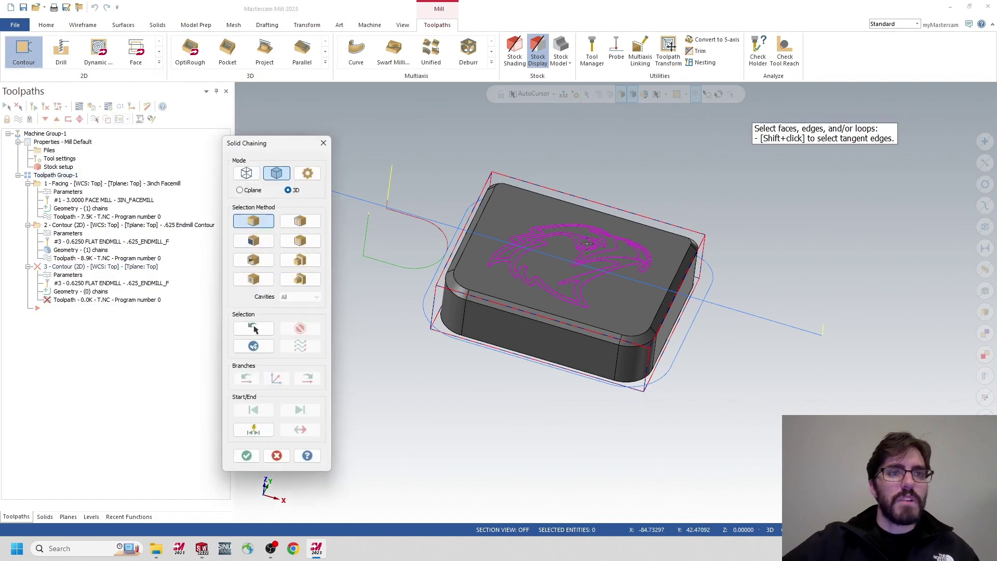
pyautogui.scroll(2, 587, 243)
pyautogui.scroll(1, 531, 226)
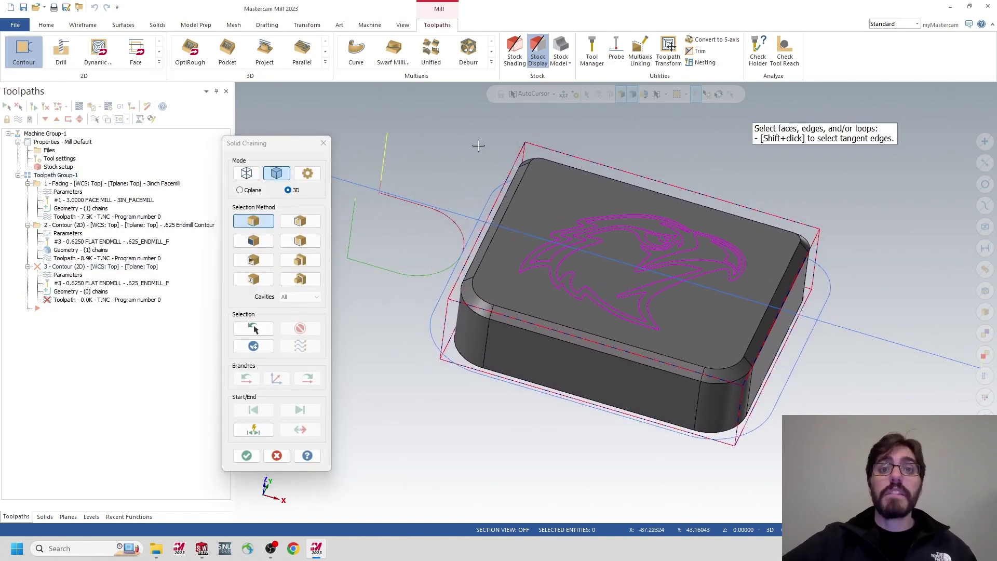
pyautogui.moveTo(485, 150); pyautogui.dragTo(458, 83, button='middle')
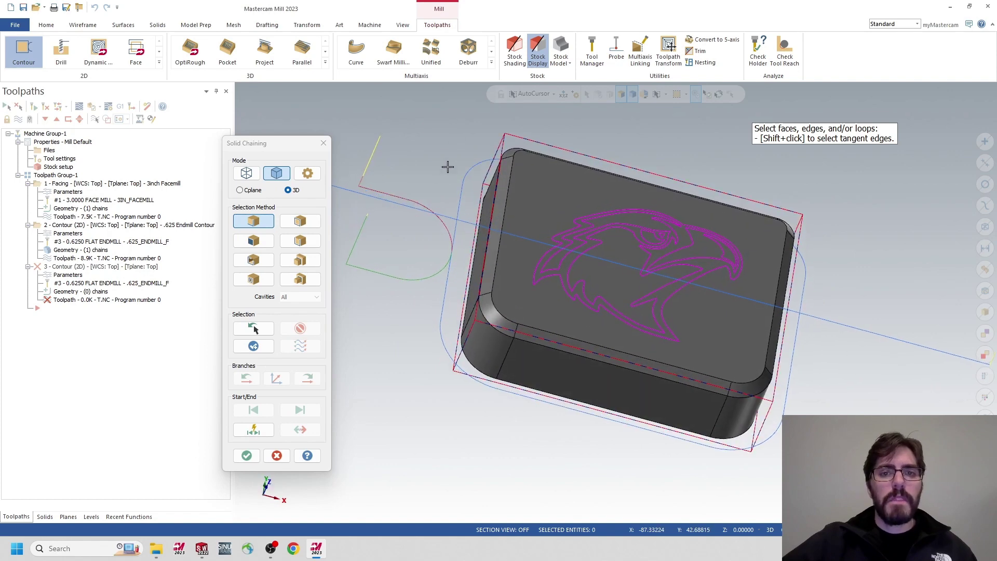
pyautogui.moveTo(448, 167); pyautogui.dragTo(471, 148, button='middle')
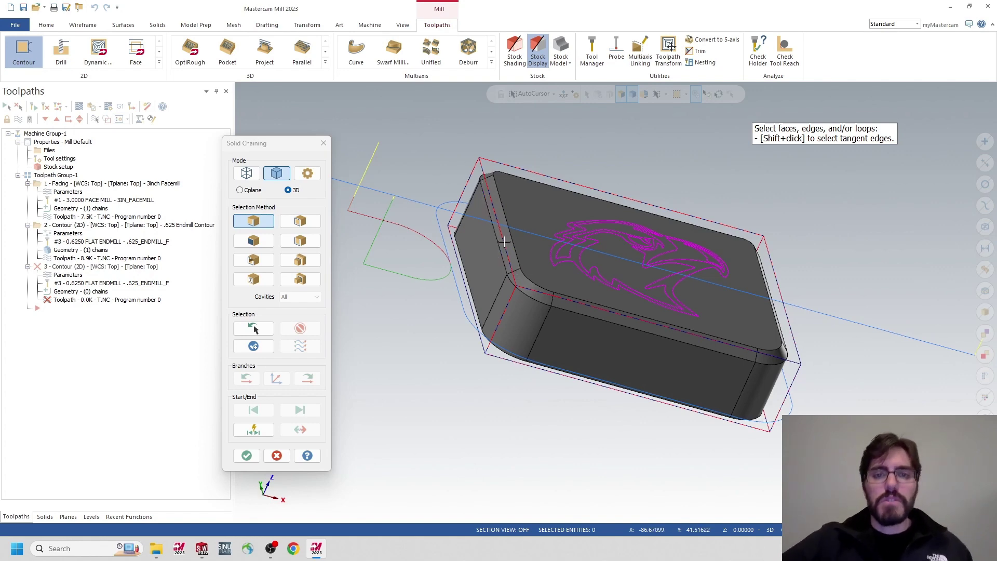
pyautogui.click(493, 189)
pyautogui.moveTo(503, 197); pyautogui.dragTo(519, 171, button='middle')
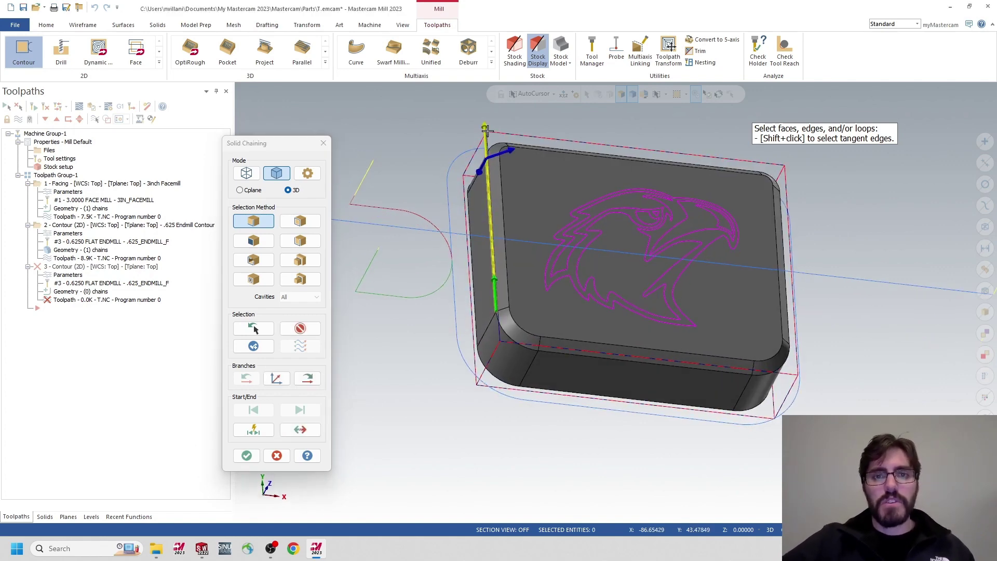
# Extend the chamfer's lower edge chain around the back, right and front sides, and accept it as the contour geometry.
pyautogui.click(545, 159)
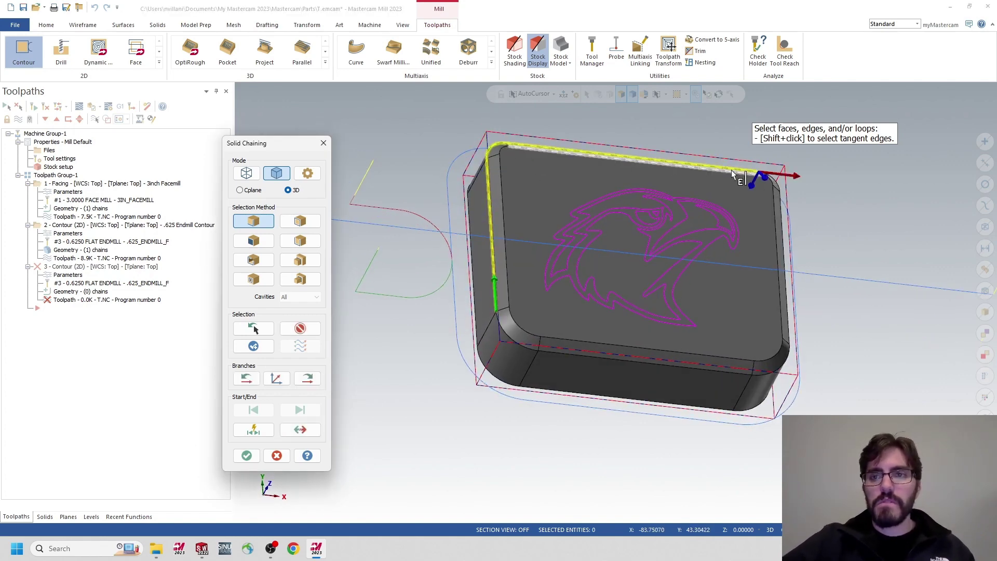
pyautogui.click(783, 281)
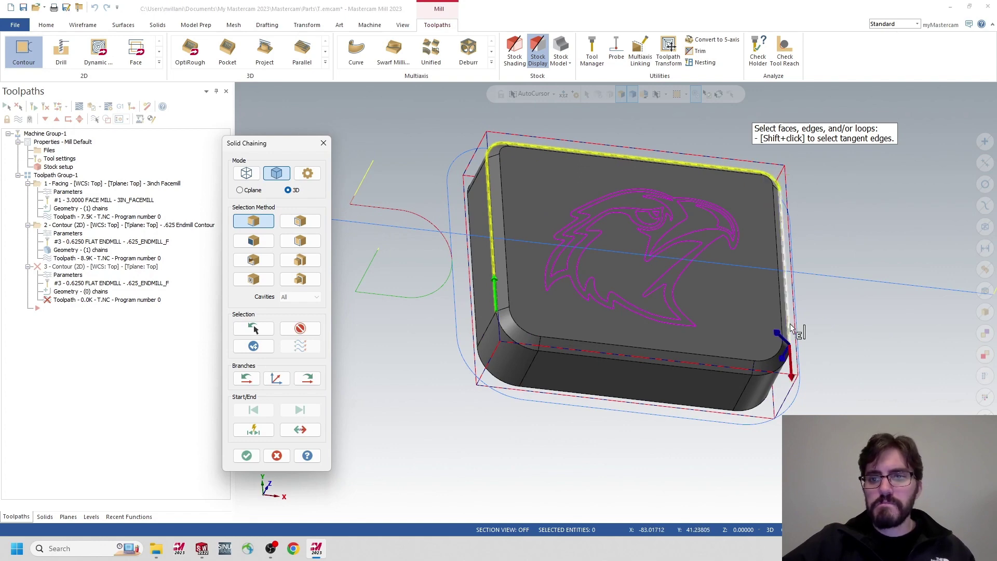
pyautogui.click(714, 362)
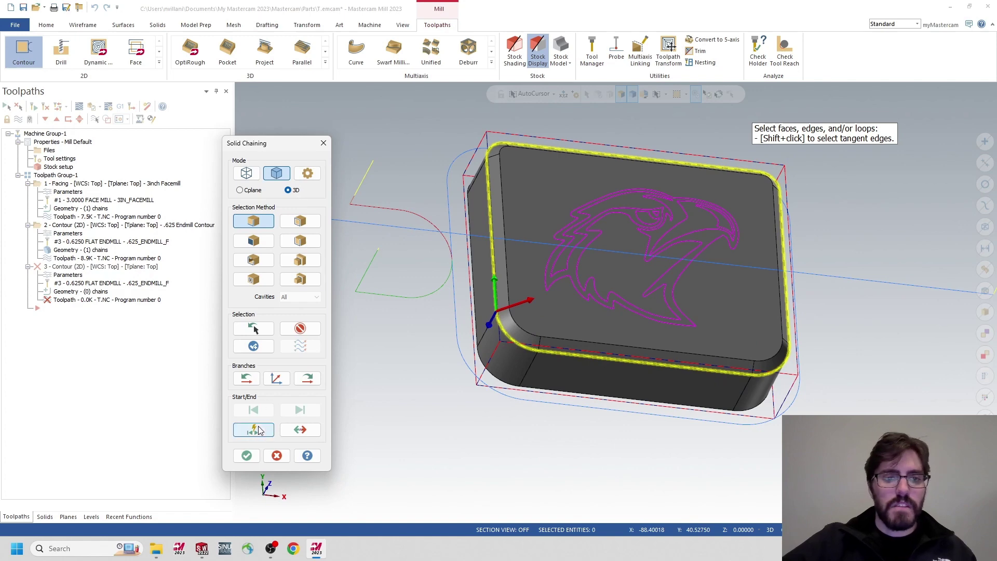
pyautogui.click(246, 455)
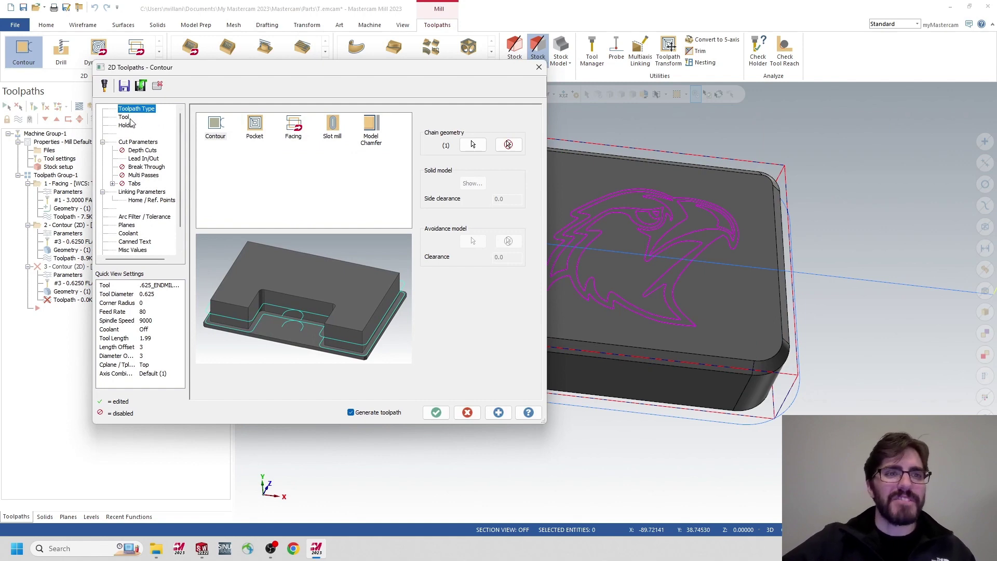
# Choose tool 11, CMF_CUTTER, for the contour toolpath and enter the comment ".125 Chamfer Edge".
pyautogui.click(124, 116)
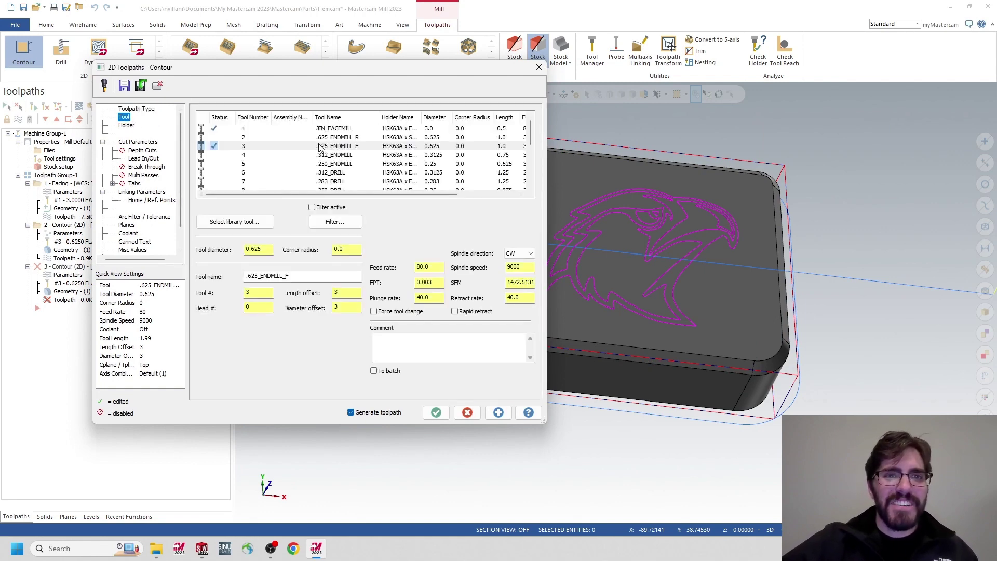
pyautogui.scroll(-2, 323, 156)
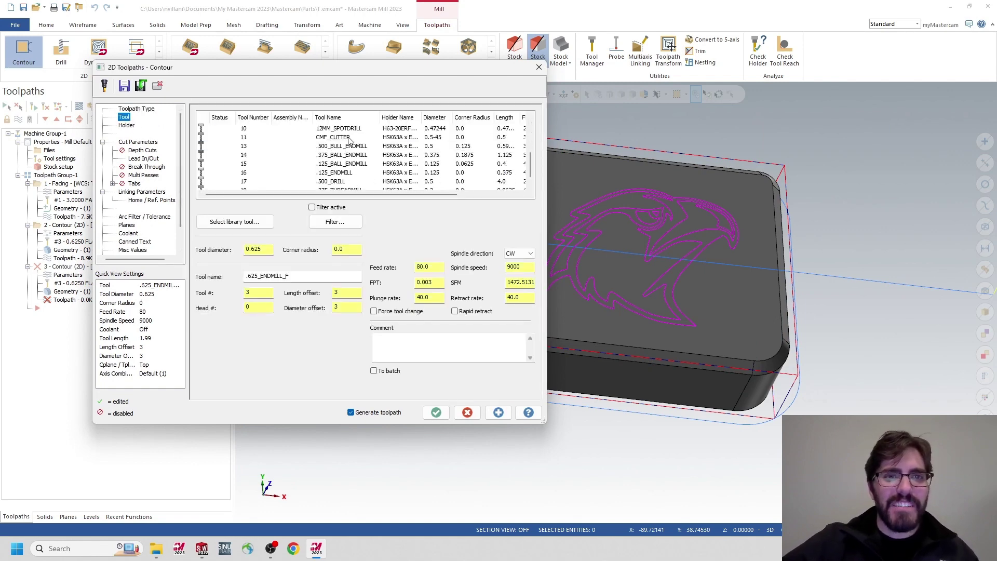
pyautogui.click(319, 138)
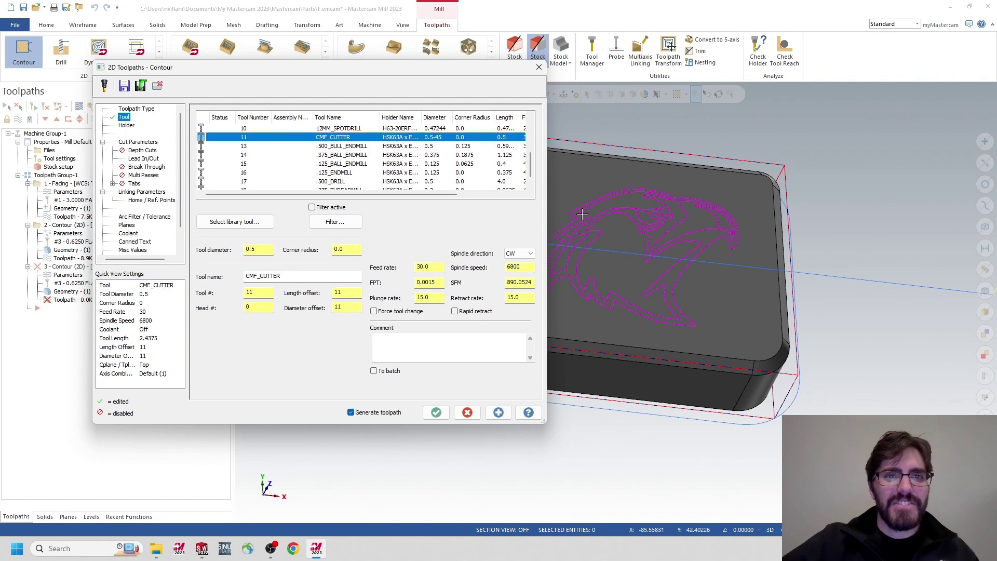
pyautogui.click(423, 347)
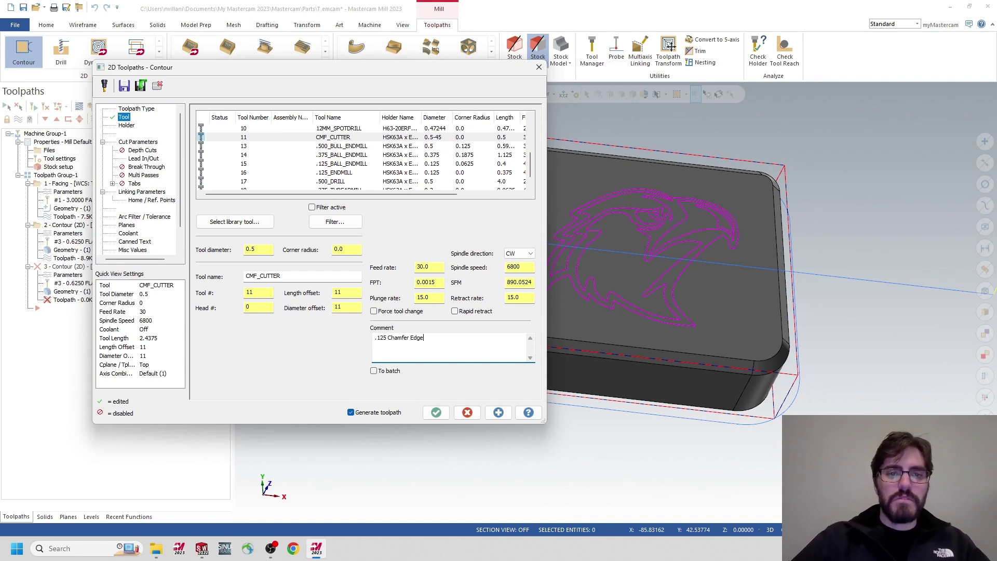
# Set the contour type to 2D chamfer with a chamfer width of .125 and a bottom offset of 0.
pyautogui.click(143, 150)
pyautogui.click(139, 142)
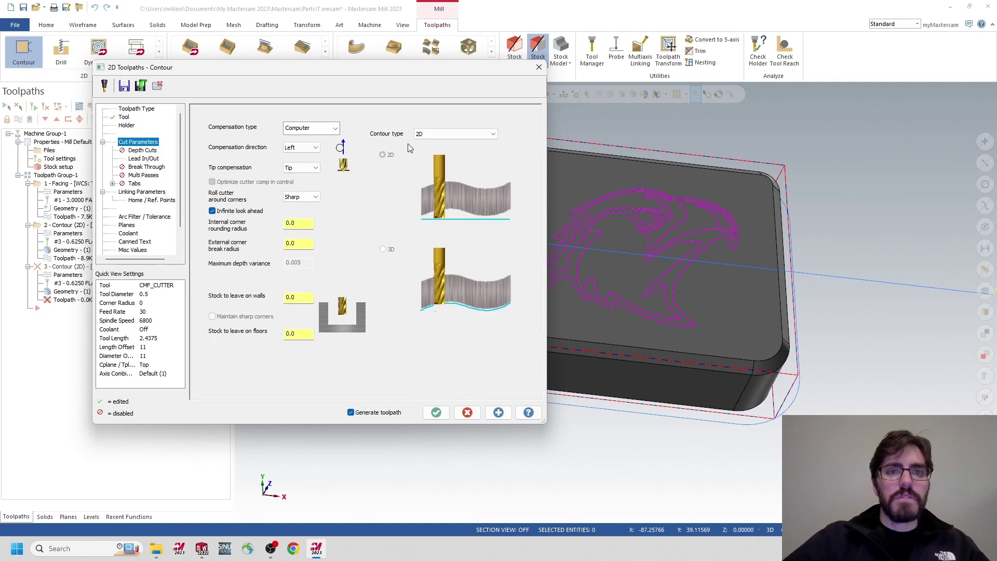
pyautogui.click(455, 136)
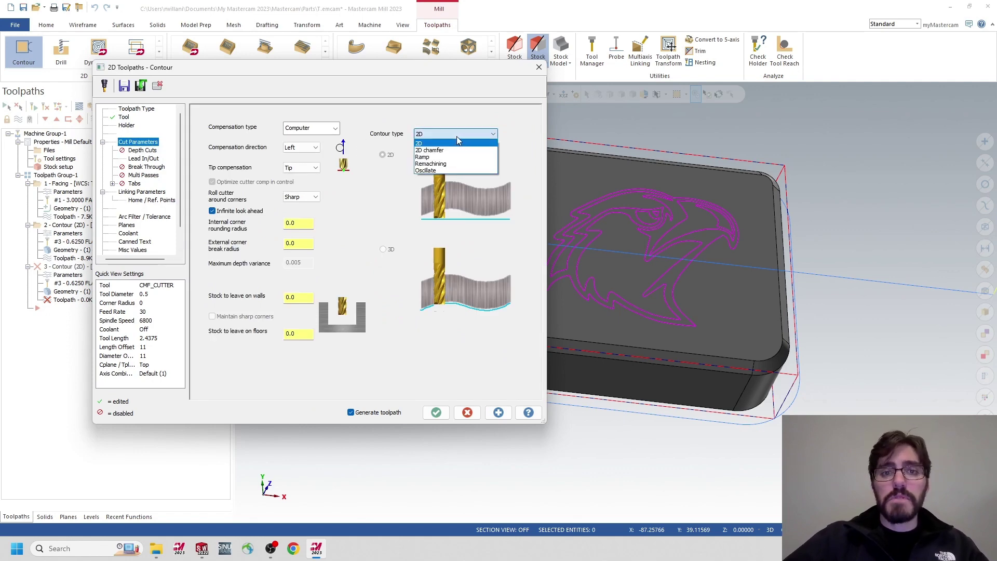
pyautogui.click(446, 150)
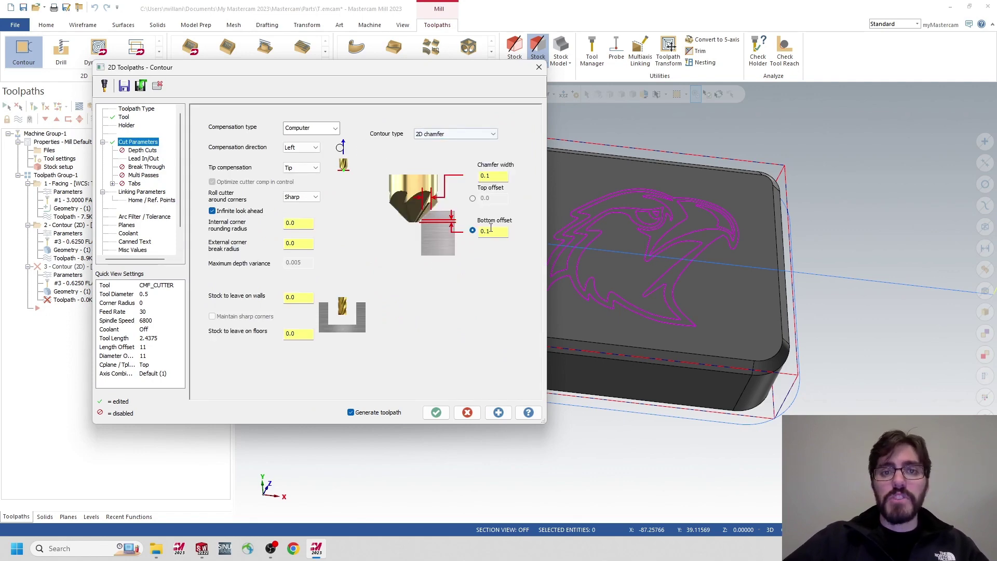
pyautogui.doubleClick(501, 175)
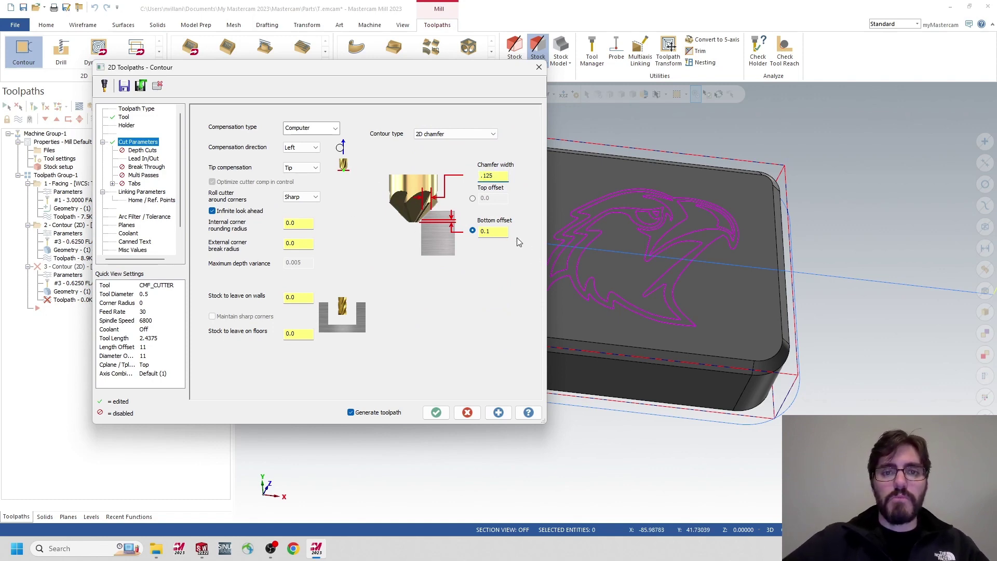
pyautogui.doubleClick(500, 233)
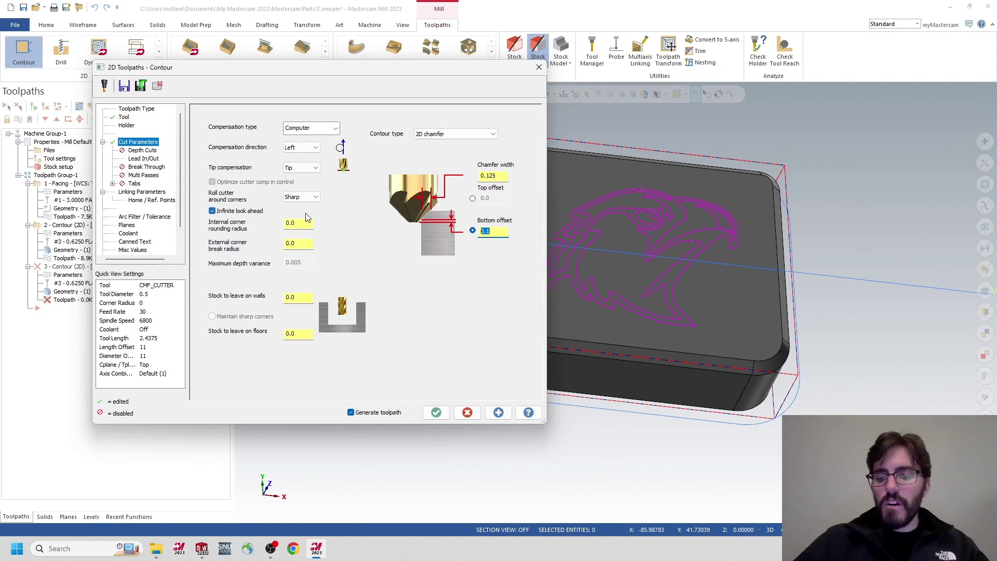
pyautogui.write('0')
# Make retract, feed plane and depth absolute with the depth at -0.125, and start picking the top of stock from the model.
pyautogui.click(146, 151)
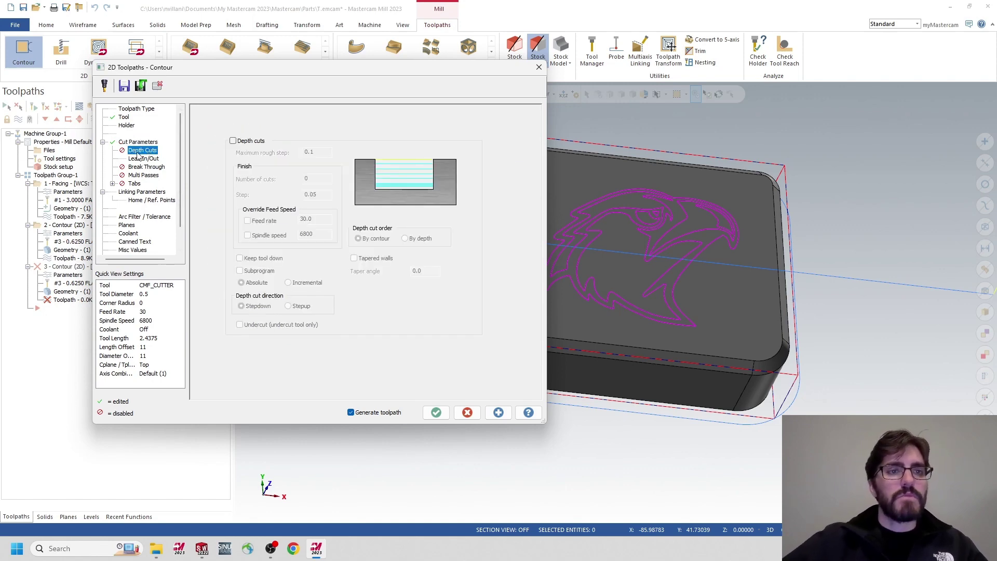
pyautogui.click(143, 158)
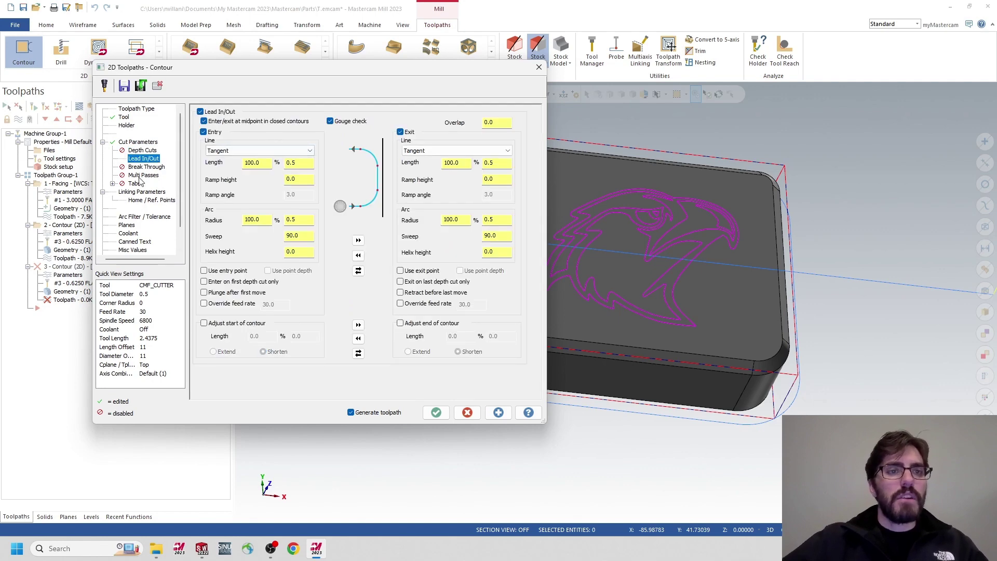
pyautogui.click(143, 168)
pyautogui.click(141, 193)
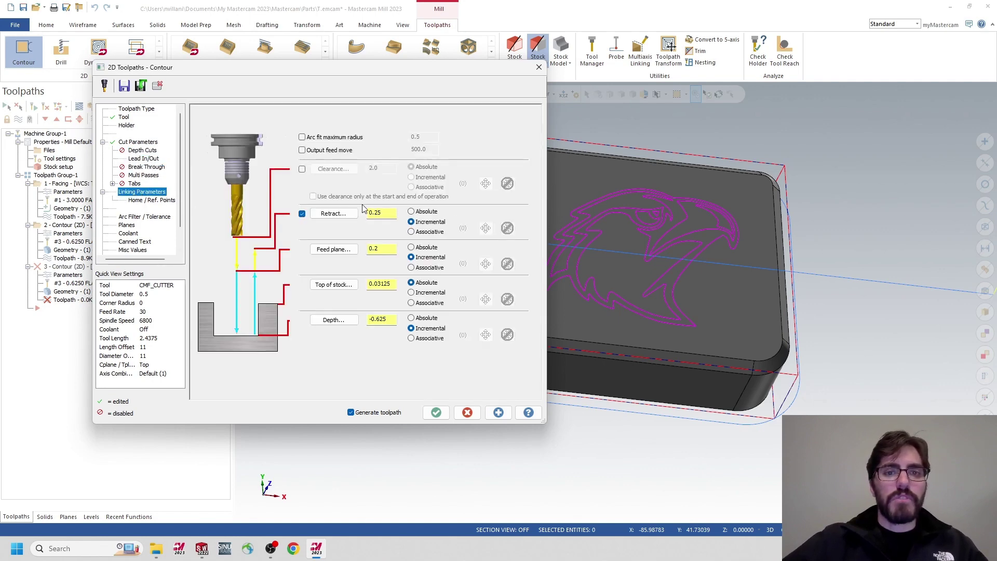
pyautogui.click(411, 212)
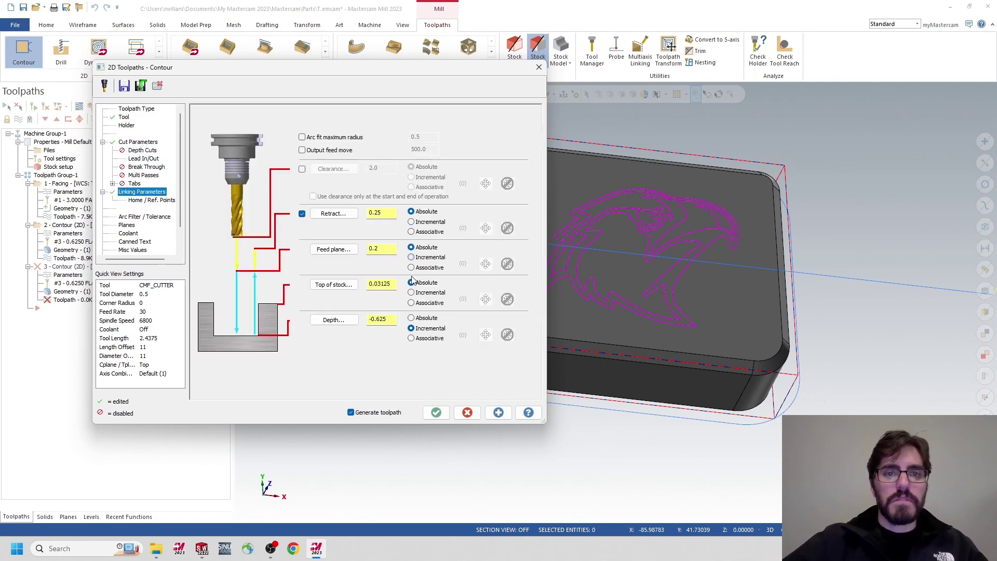
pyautogui.click(411, 318)
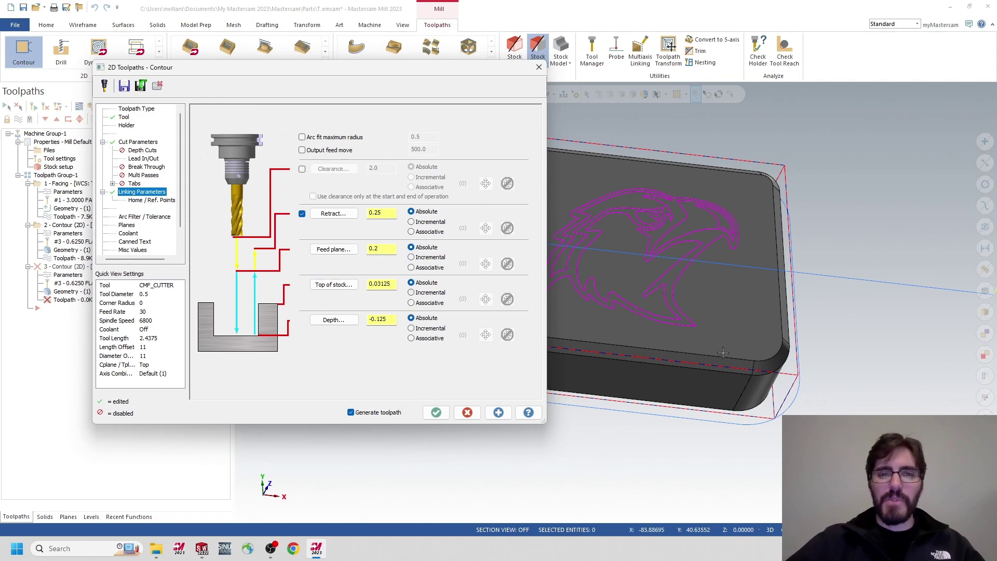
pyautogui.click(346, 286)
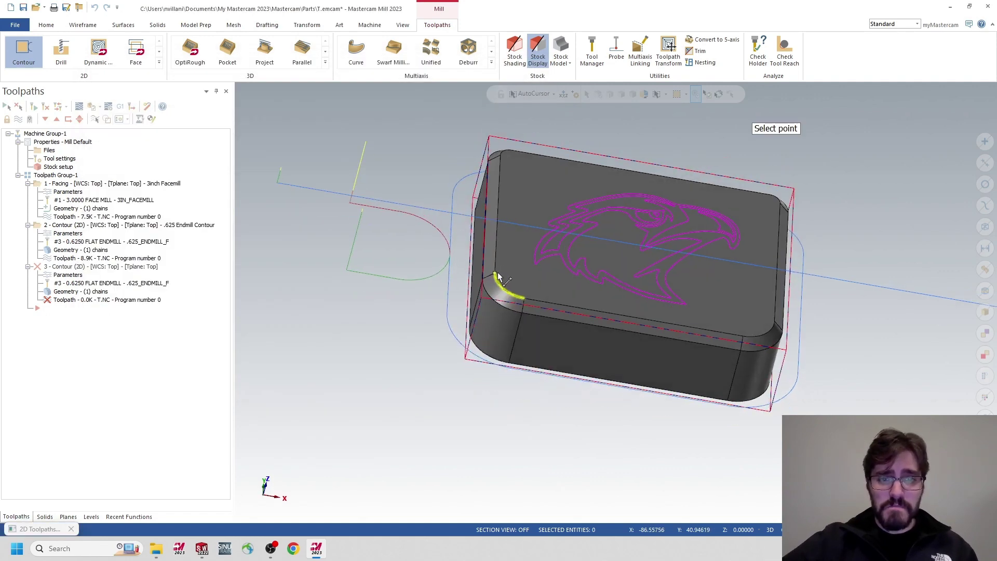
# Set the chamfer contour's depth from a point on the block's top edge and generate the toolpath.
pyautogui.click(495, 274)
pyautogui.click(339, 324)
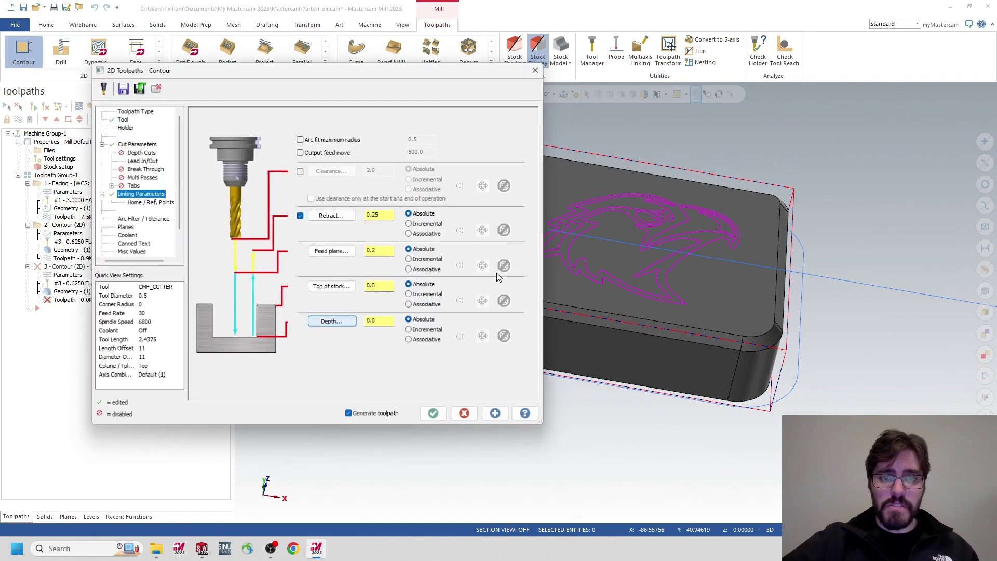
pyautogui.click(504, 276)
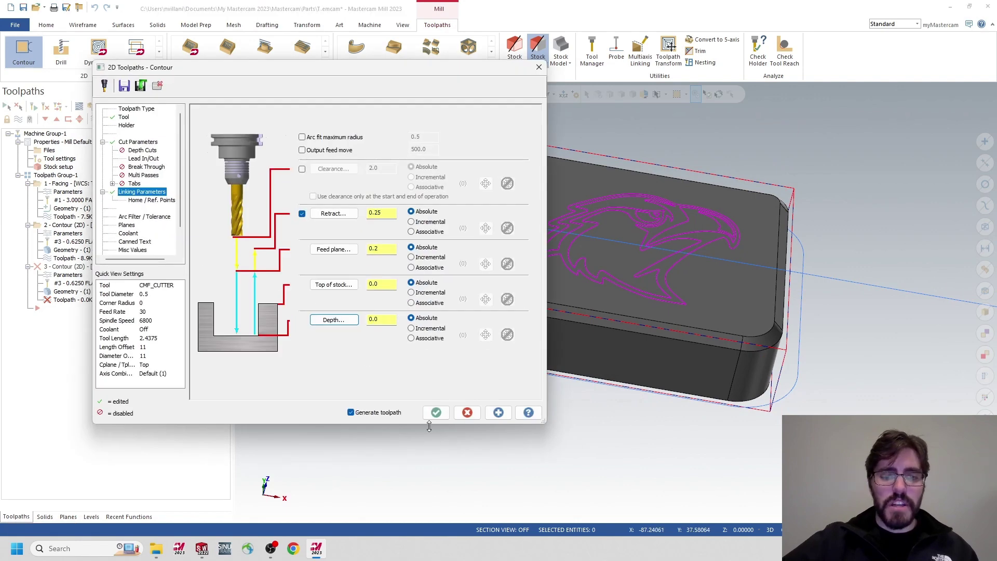
pyautogui.click(436, 412)
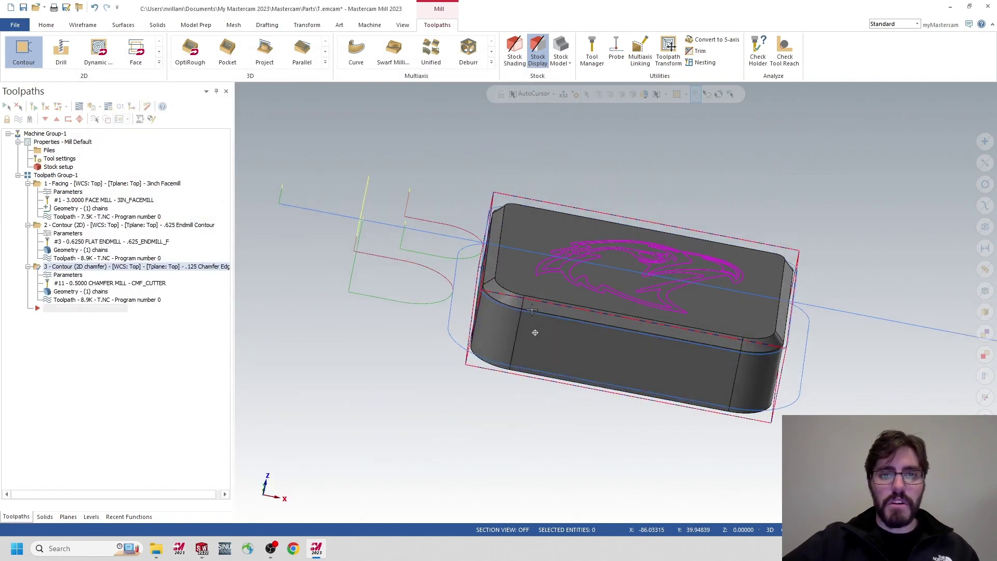
# Verify all operations of Toolpath Group-1 in the simulator, switch to the top WCS view and close the simulator.
pyautogui.moveTo(532, 309); pyautogui.dragTo(445, 313, button='middle')
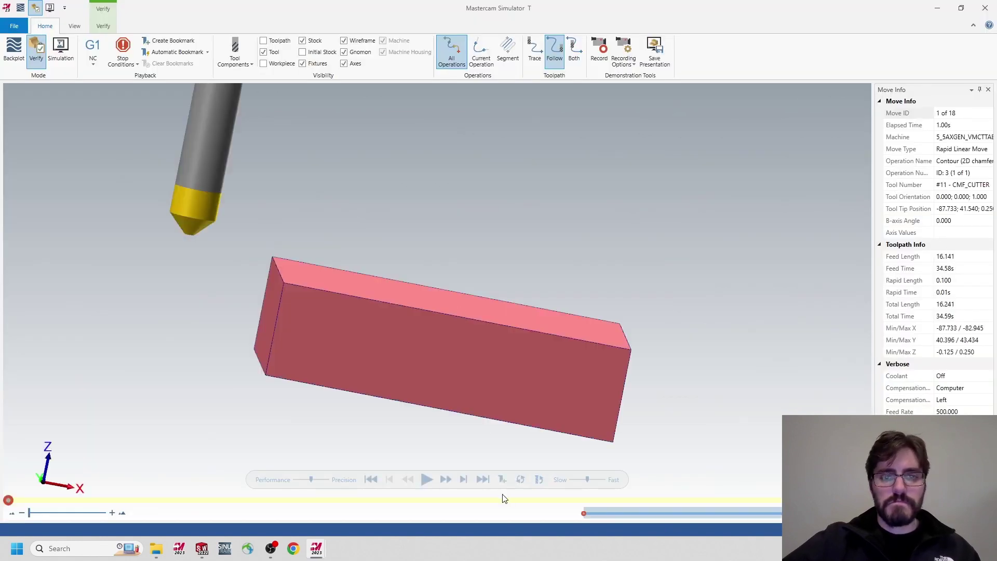
pyautogui.click(985, 8)
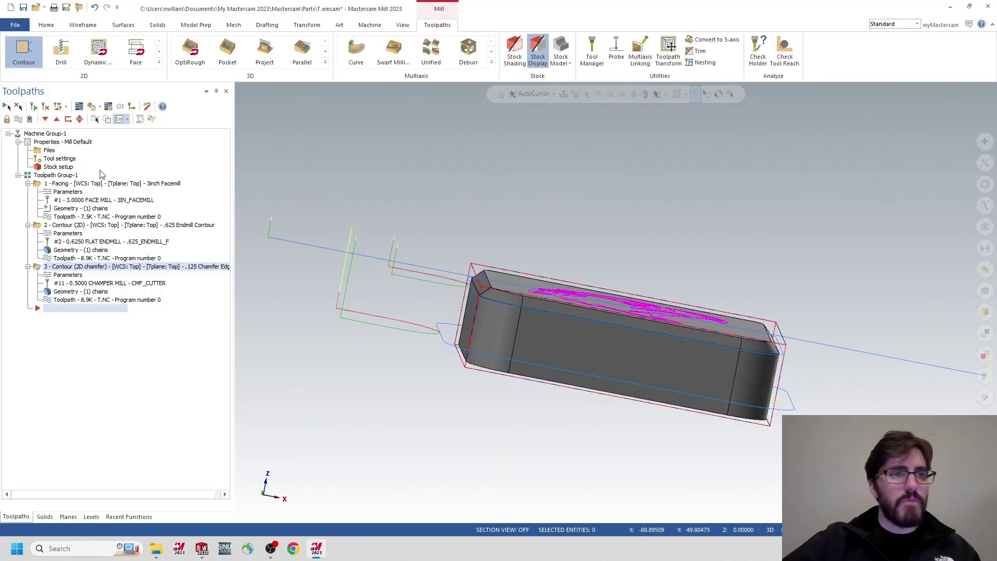
pyautogui.click(58, 176)
pyautogui.click(91, 106)
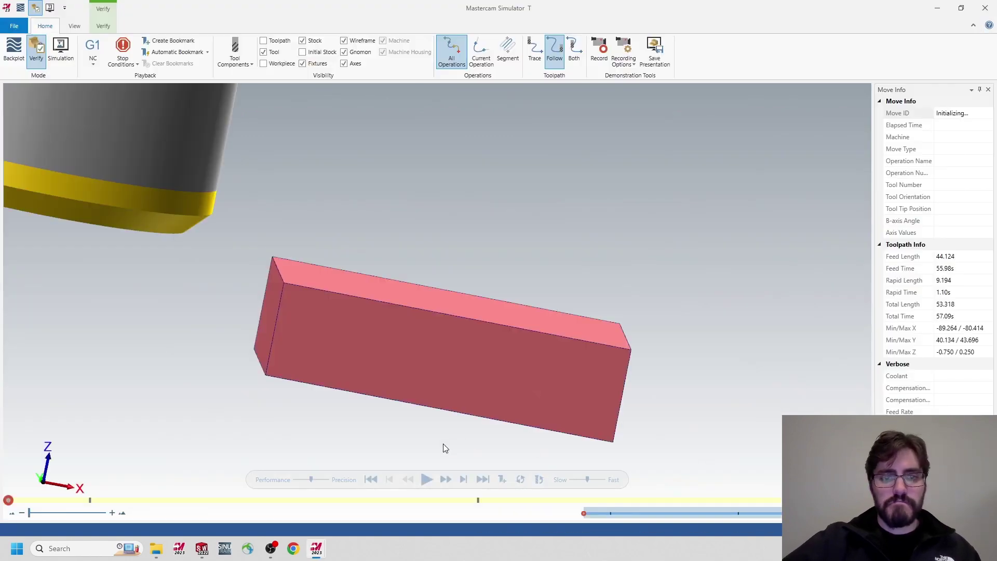
pyautogui.click(426, 479)
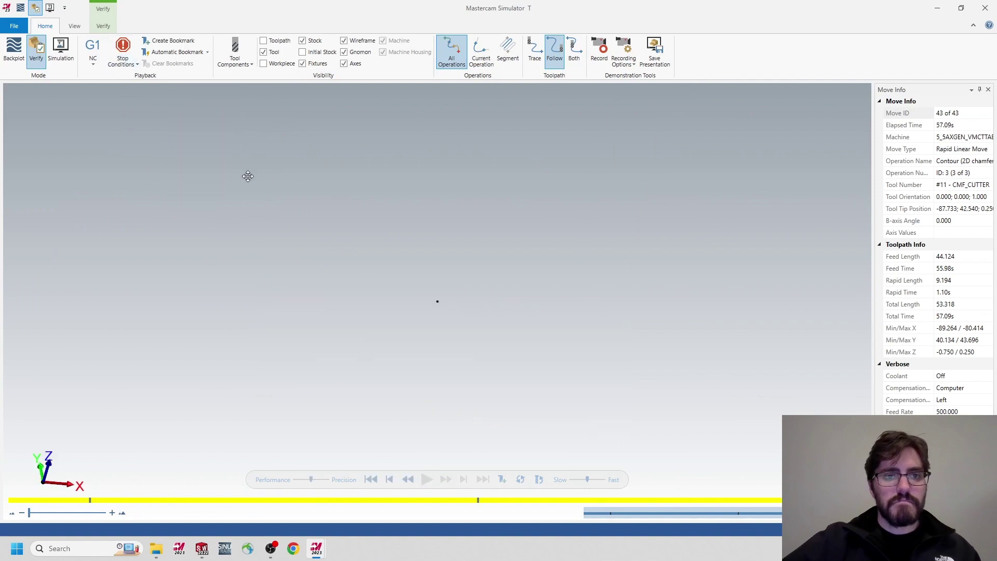
pyautogui.rightClick(372, 272)
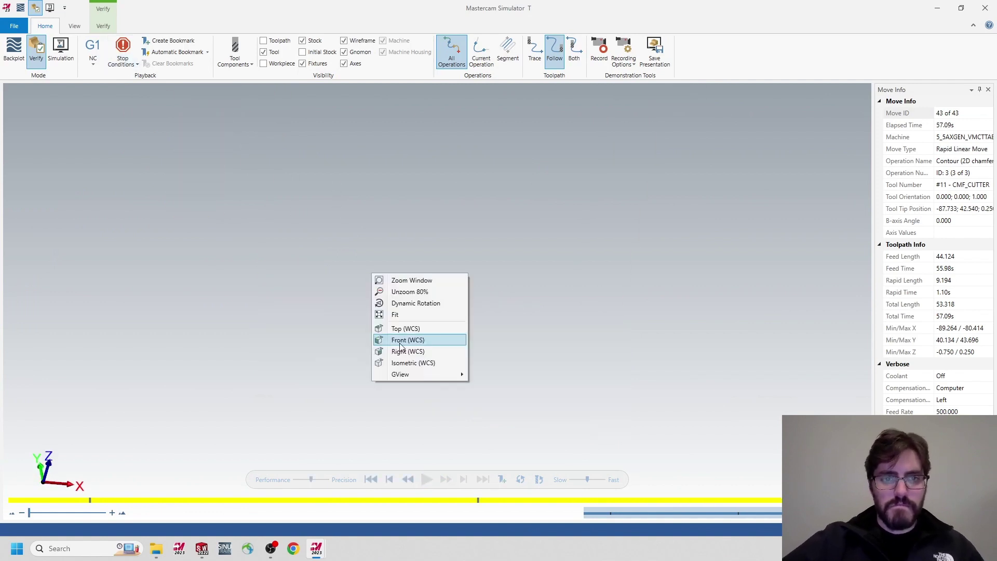
pyautogui.click(402, 331)
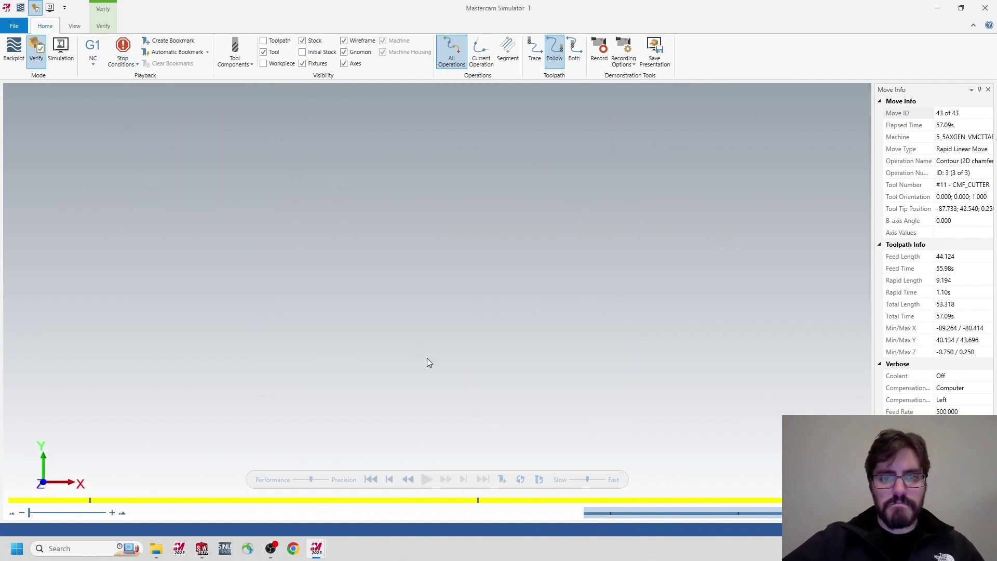
pyautogui.click(984, 8)
# Fit the part in view, reopen the verification of all operations and play it with Color Loop turned on.
pyautogui.rightClick(410, 284)
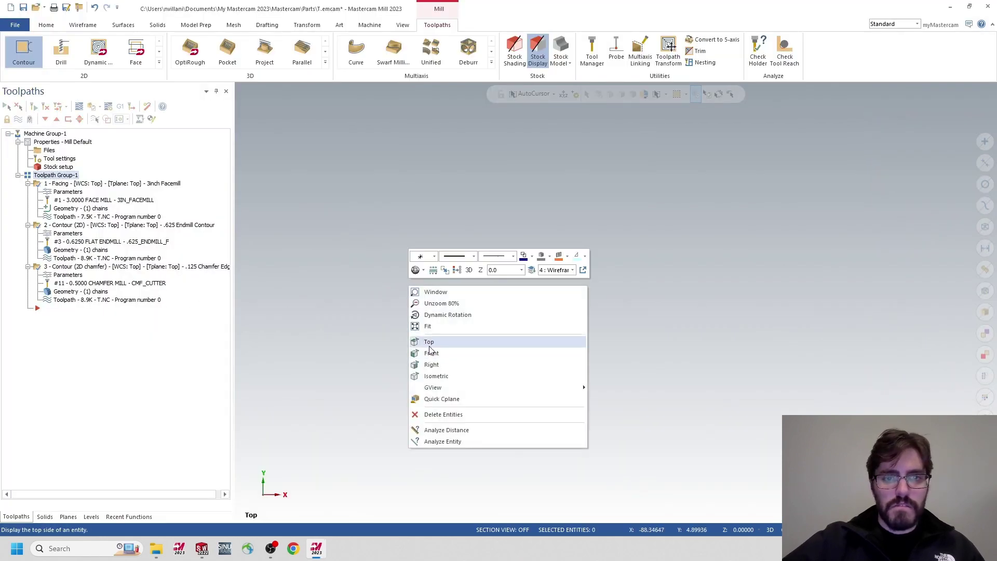
pyautogui.press('Escape')
pyautogui.rightClick(421, 352)
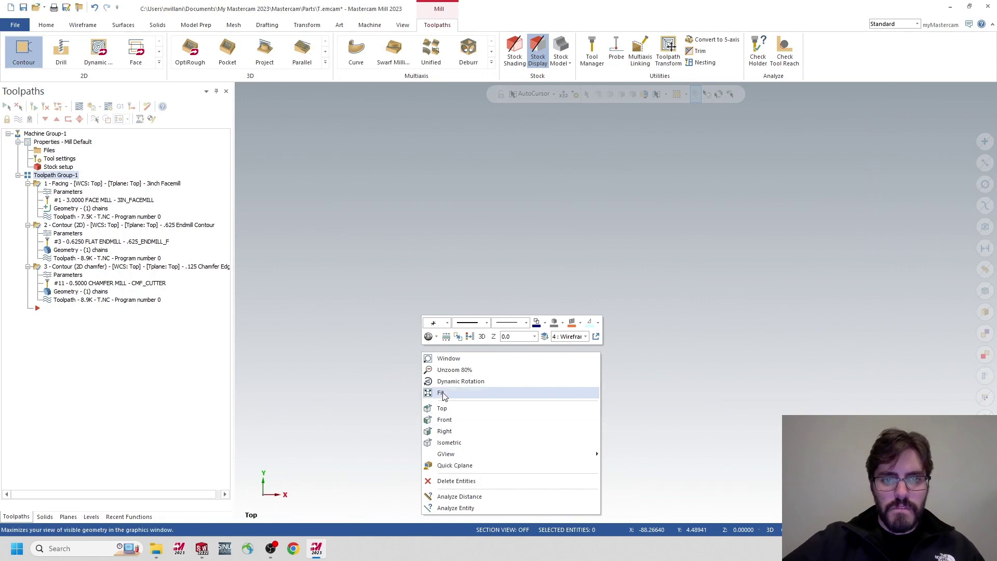
pyautogui.click(442, 392)
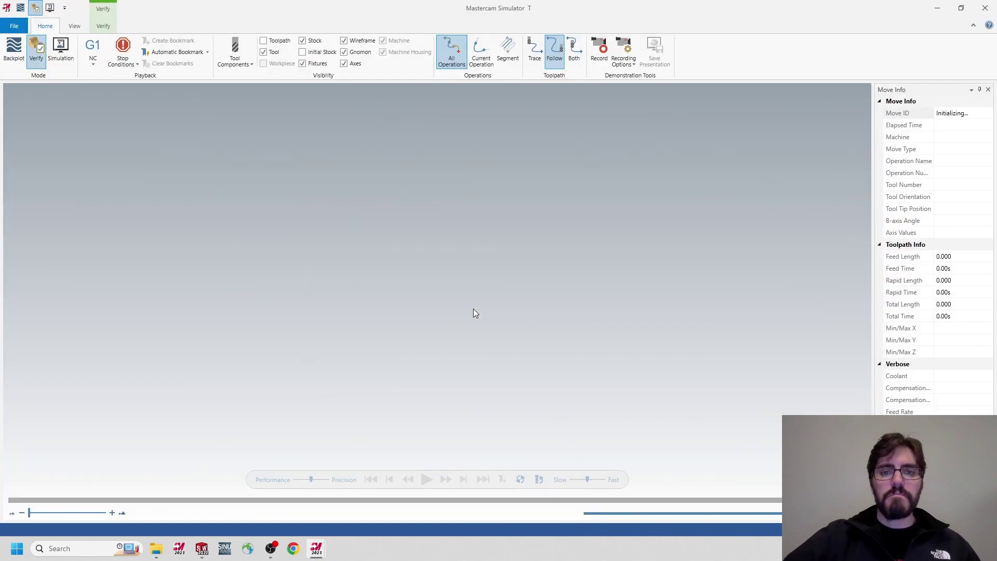
pyautogui.moveTo(471, 373); pyautogui.dragTo(477, 463, button='middle')
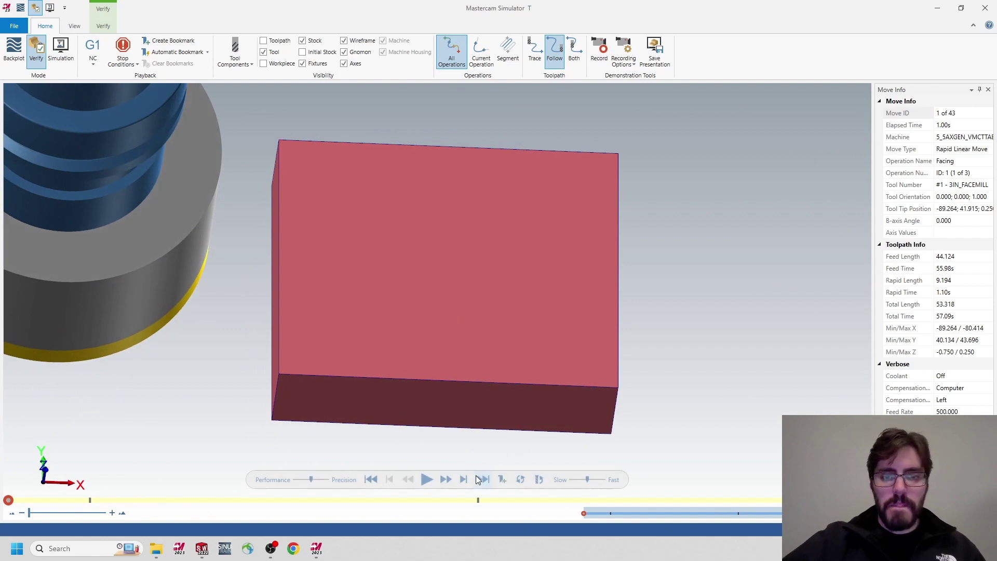
pyautogui.click(102, 26)
pyautogui.click(19, 48)
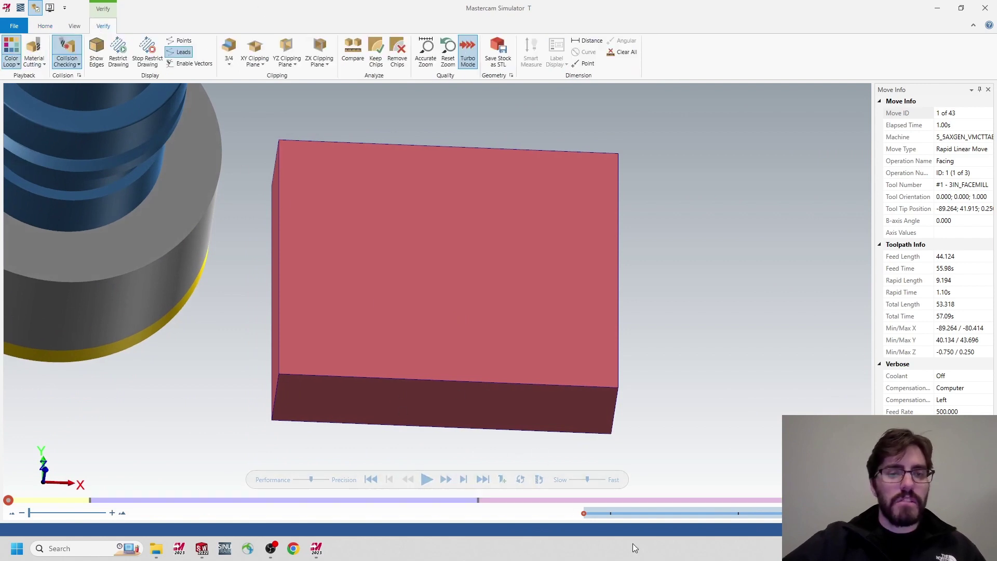
pyautogui.click(426, 484)
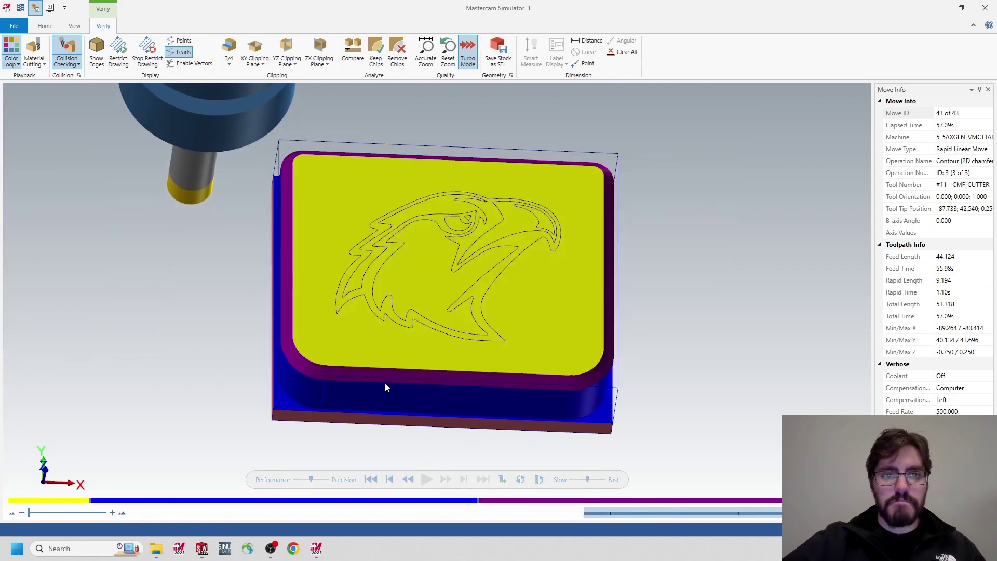
# Examine the machined faces and chamfered edges of the simulated part from several angles and close the simulator.
pyautogui.moveTo(385, 386); pyautogui.dragTo(325, 363, button='middle')
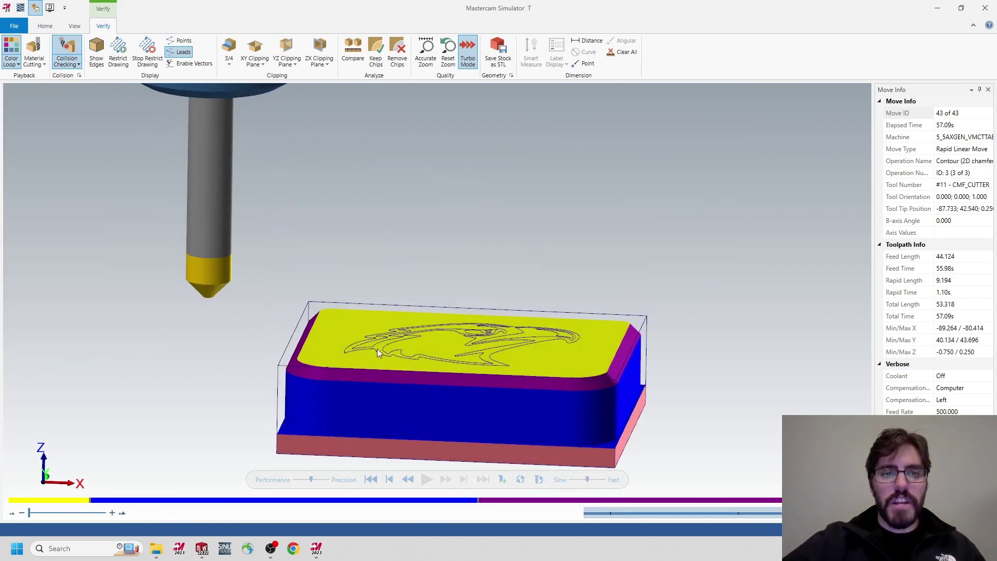
pyautogui.moveTo(422, 339); pyautogui.dragTo(423, 347, button='middle')
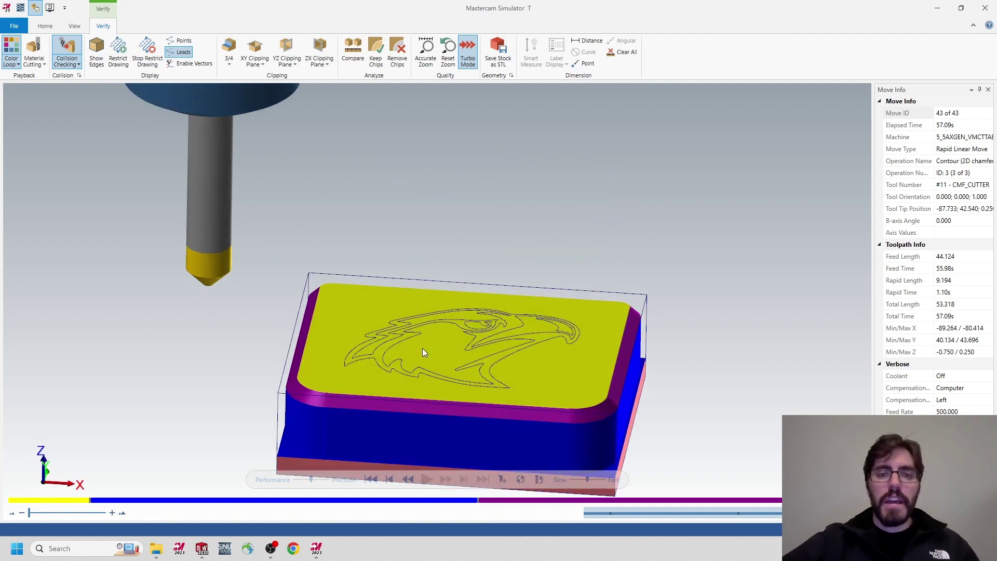
pyautogui.moveTo(471, 310); pyautogui.dragTo(472, 250, button='middle')
pyautogui.moveTo(428, 305); pyautogui.dragTo(361, 258, button='middle')
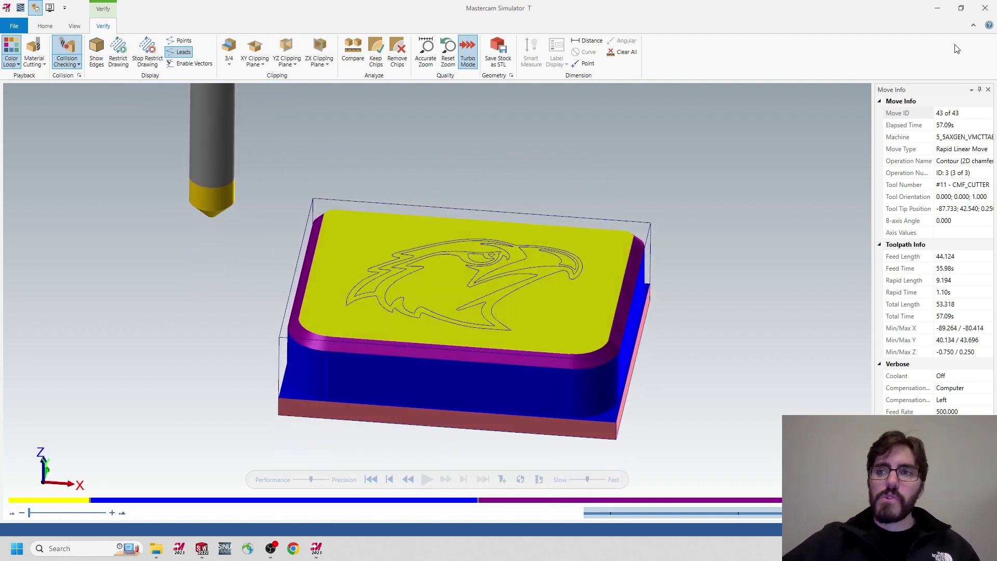
pyautogui.click(984, 8)
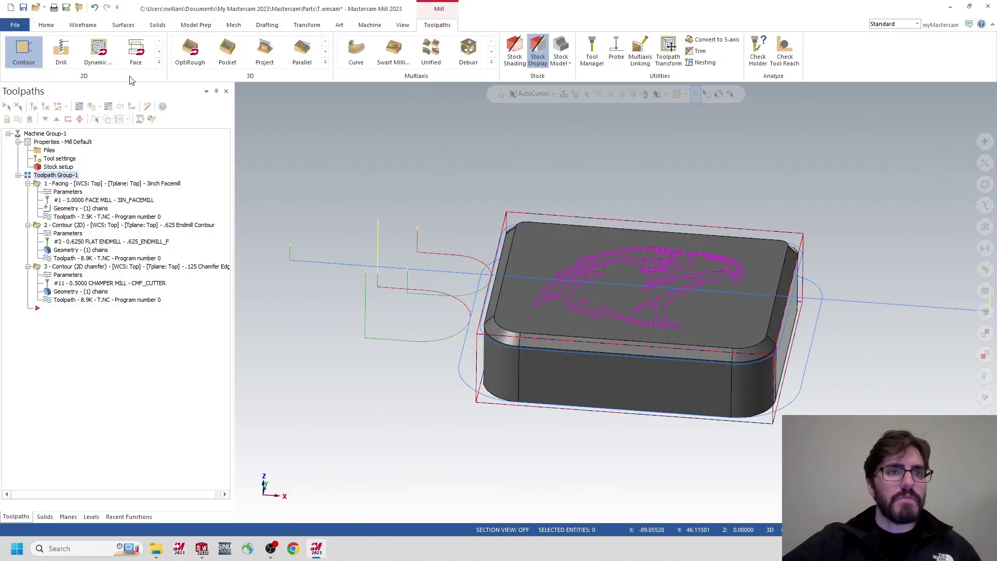
# Start another 2D contour toolpath and set its chaining to wireframe mode.
pyautogui.click(25, 56)
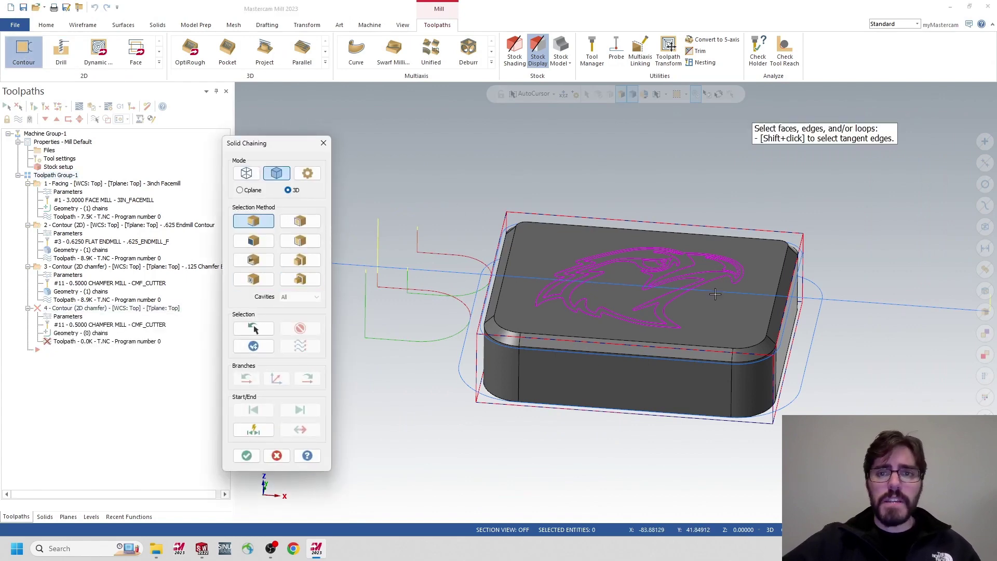
pyautogui.scroll(2, 714, 294)
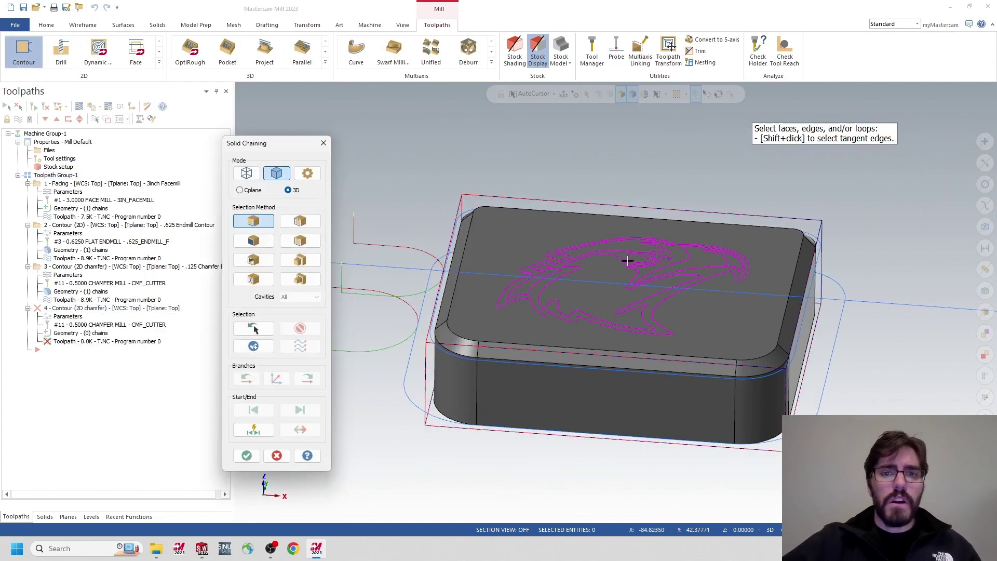
pyautogui.moveTo(633, 243); pyautogui.dragTo(630, 264, button='middle')
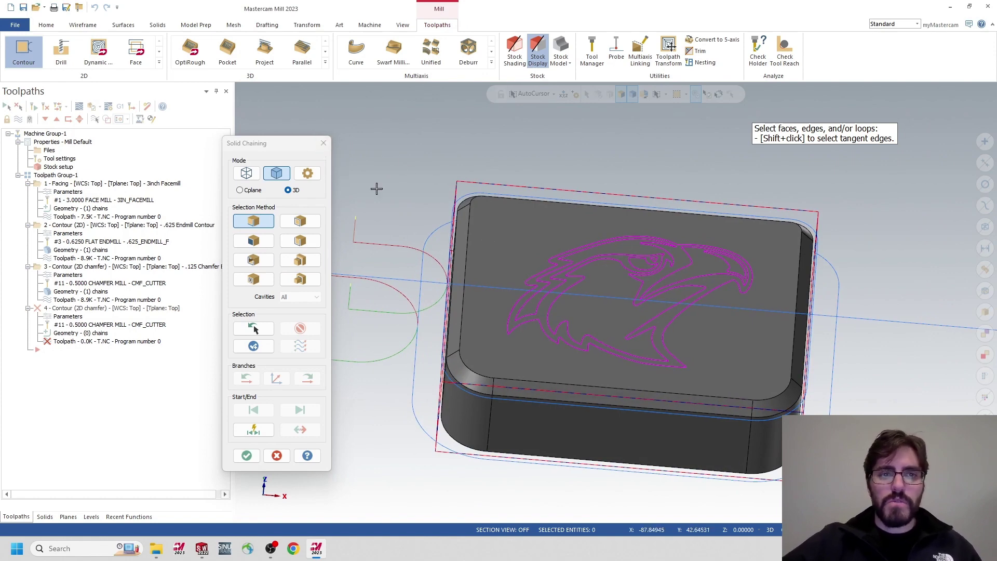
pyautogui.click(300, 224)
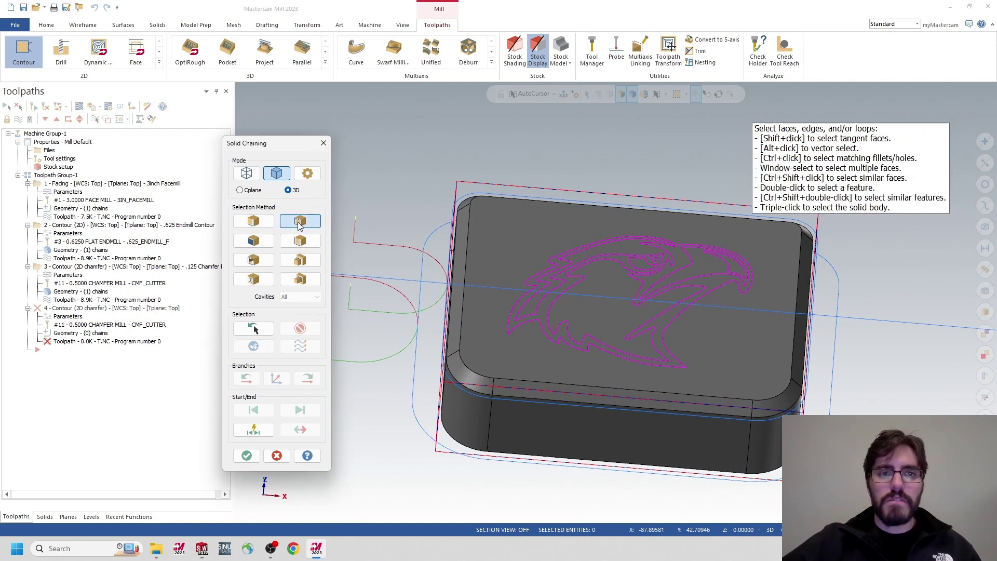
pyautogui.click(254, 173)
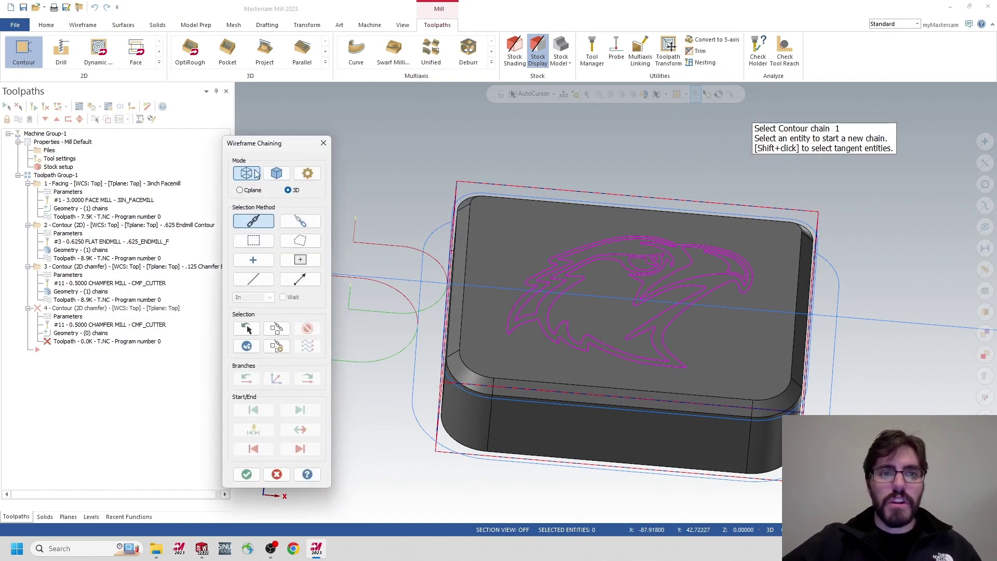
# Chain all six wireframe loops of the eagle head, including the eye and beak, as the contour geometry.
pyautogui.click(581, 246)
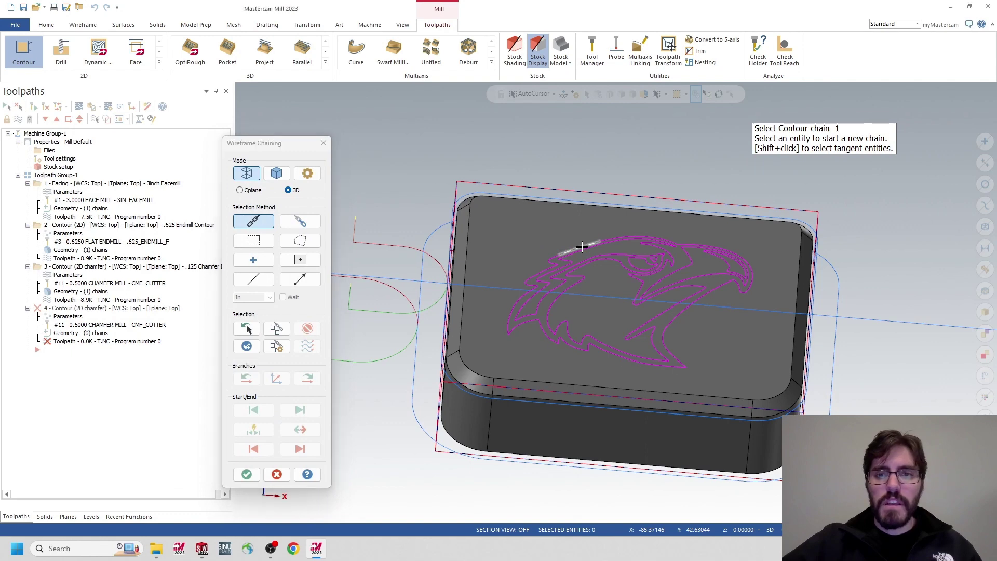
pyautogui.scroll(4, 686, 260)
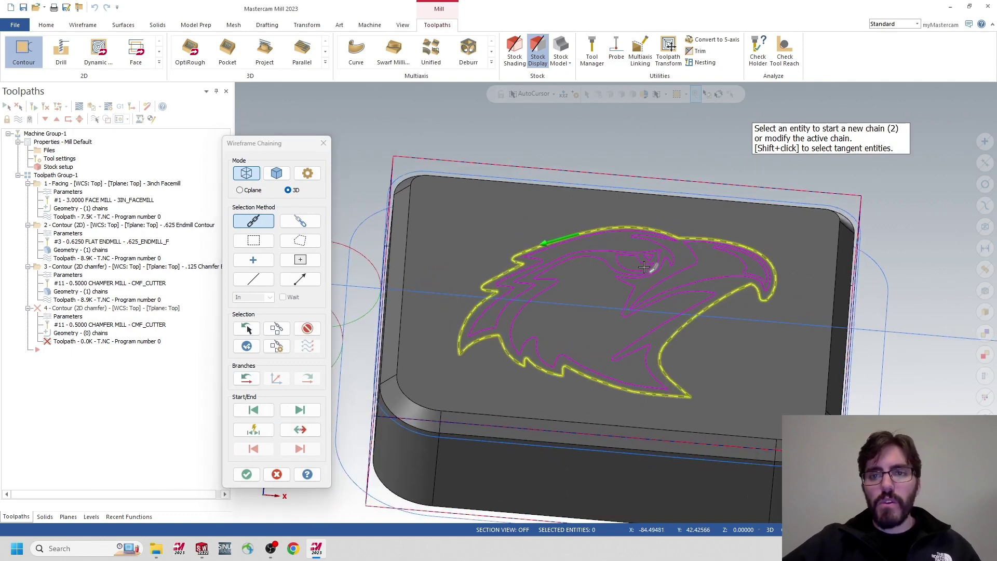
pyautogui.click(519, 258)
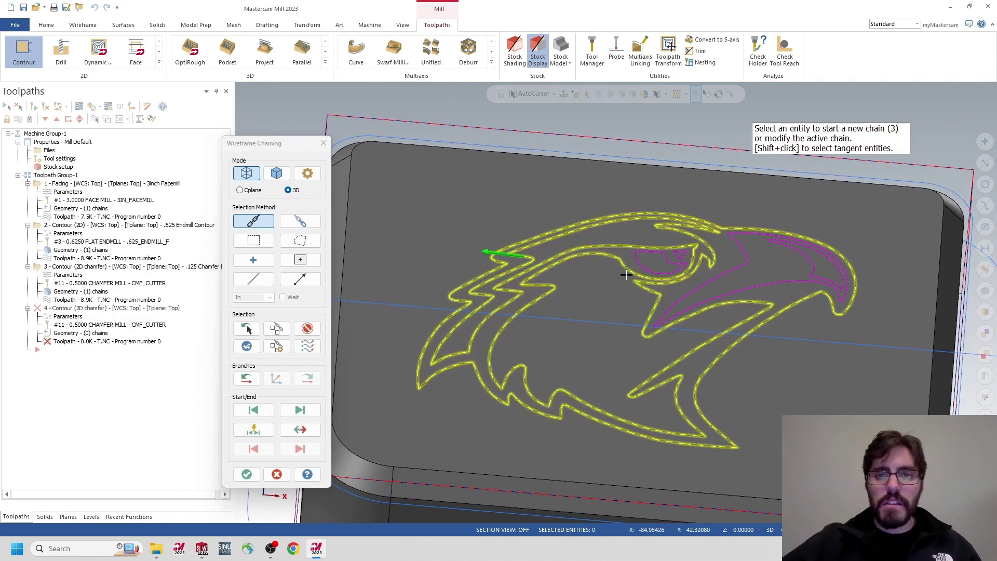
pyautogui.click(642, 267)
pyautogui.click(682, 260)
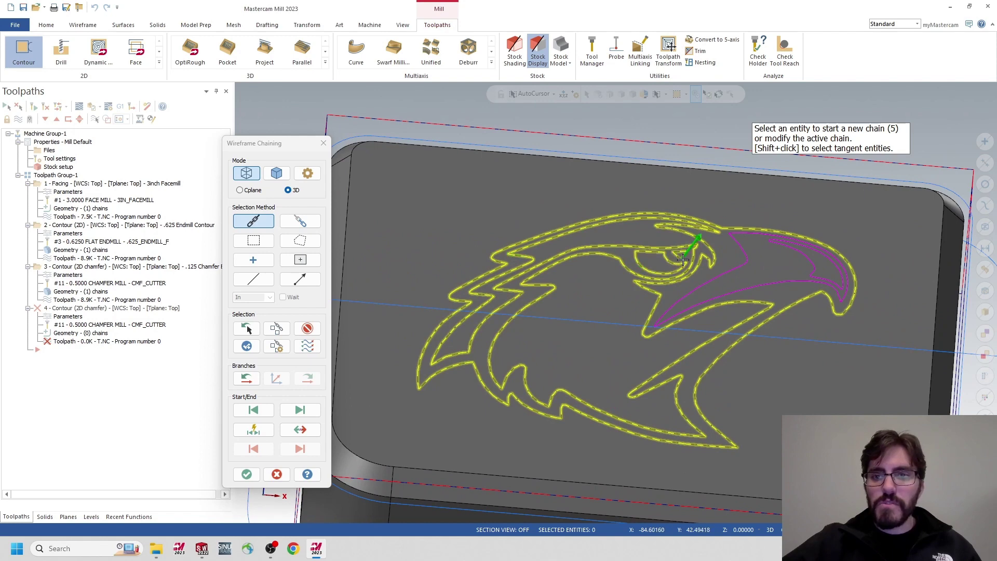
pyautogui.click(716, 275)
pyautogui.click(798, 255)
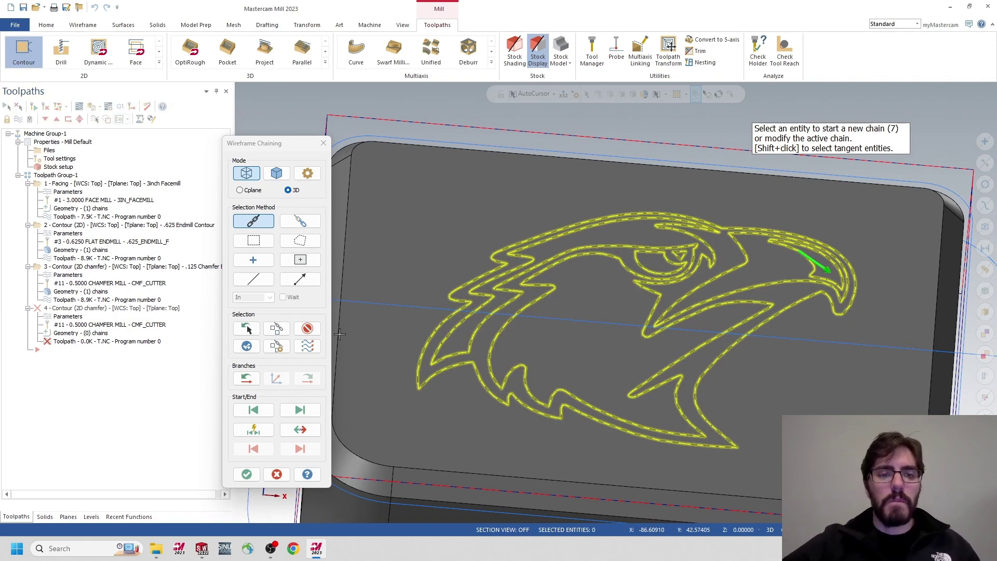
pyautogui.click(247, 473)
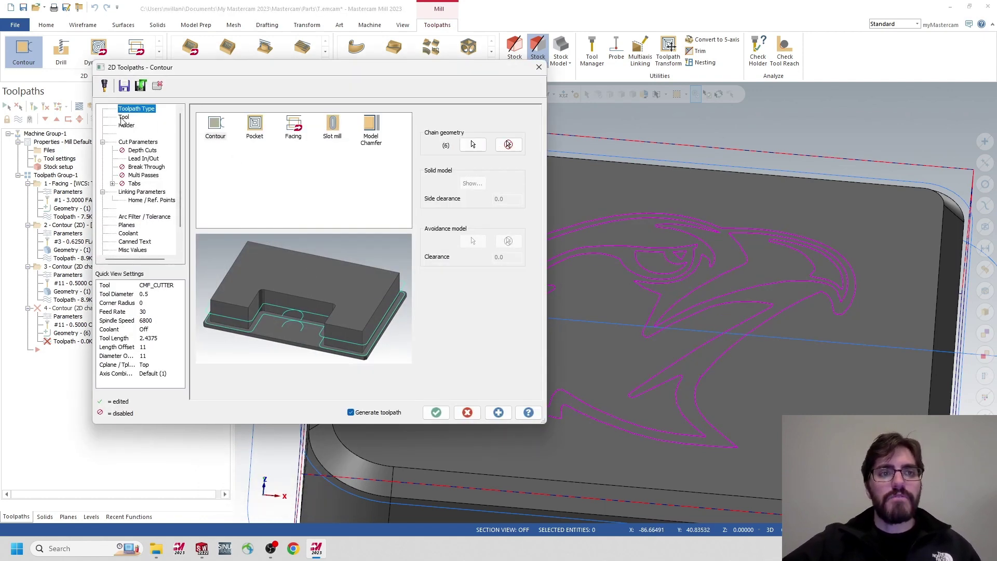
# Assign tool 10, 12MM_SPOTDRILL, to the eagle contour toolpath.
pyautogui.click(123, 118)
pyautogui.scroll(-1, 315, 179)
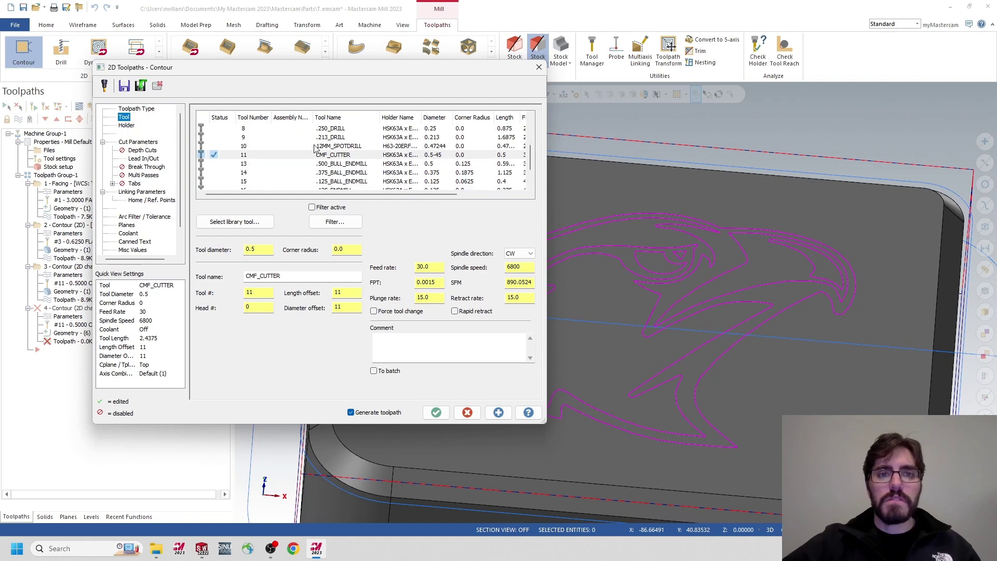
pyautogui.click(332, 146)
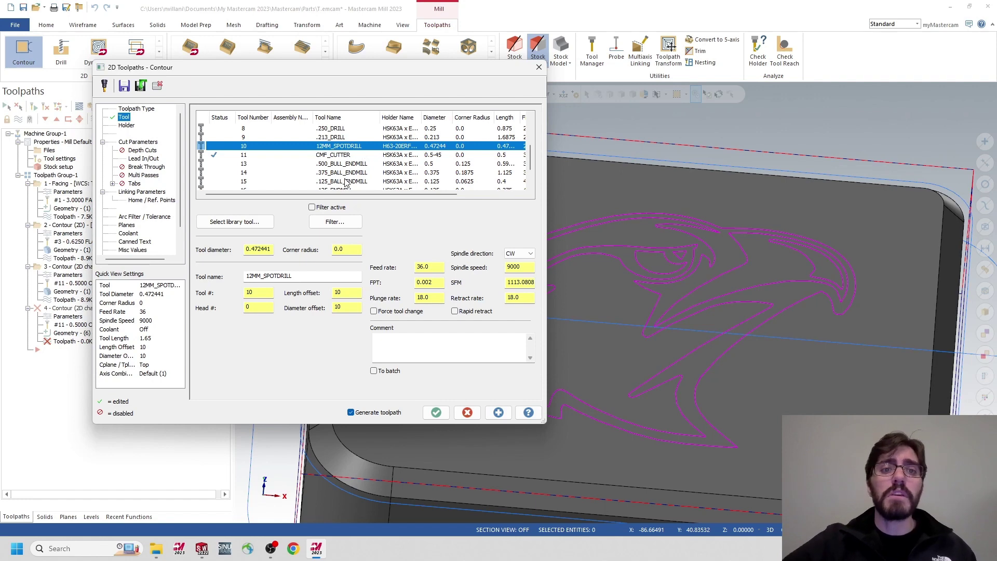
pyautogui.scroll(-1, 346, 182)
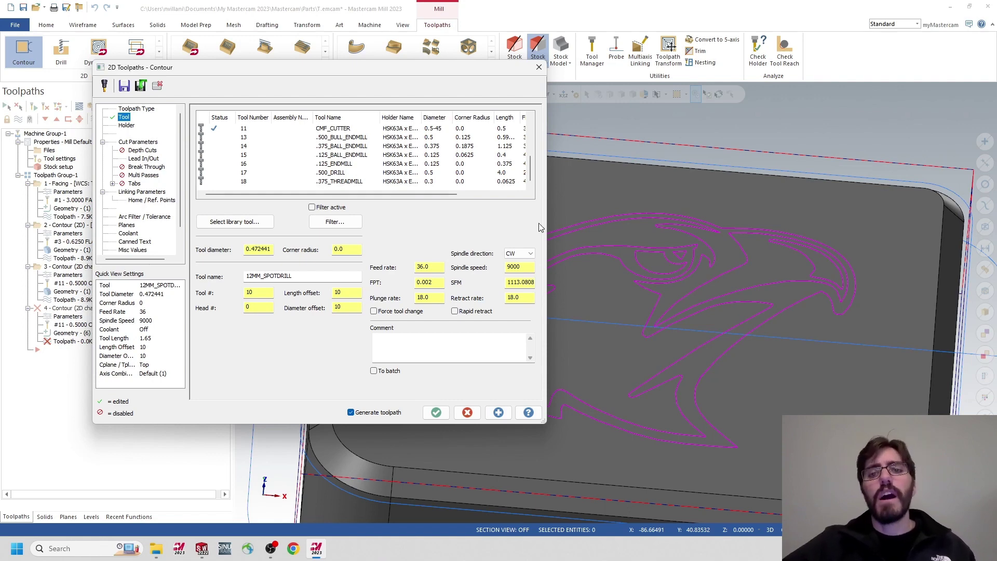
pyautogui.scroll(1, 328, 149)
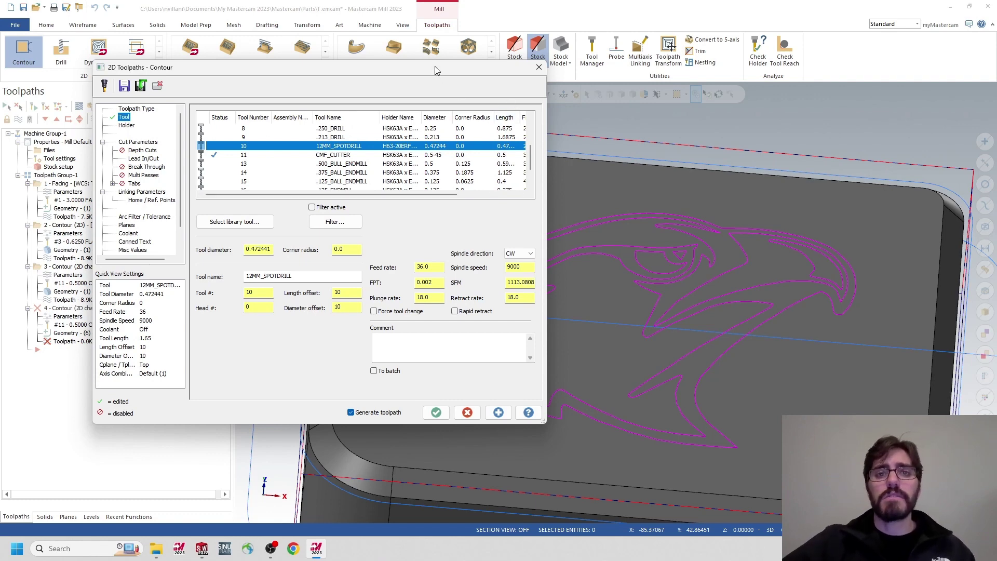
pyautogui.moveTo(438, 68); pyautogui.dragTo(503, 81)
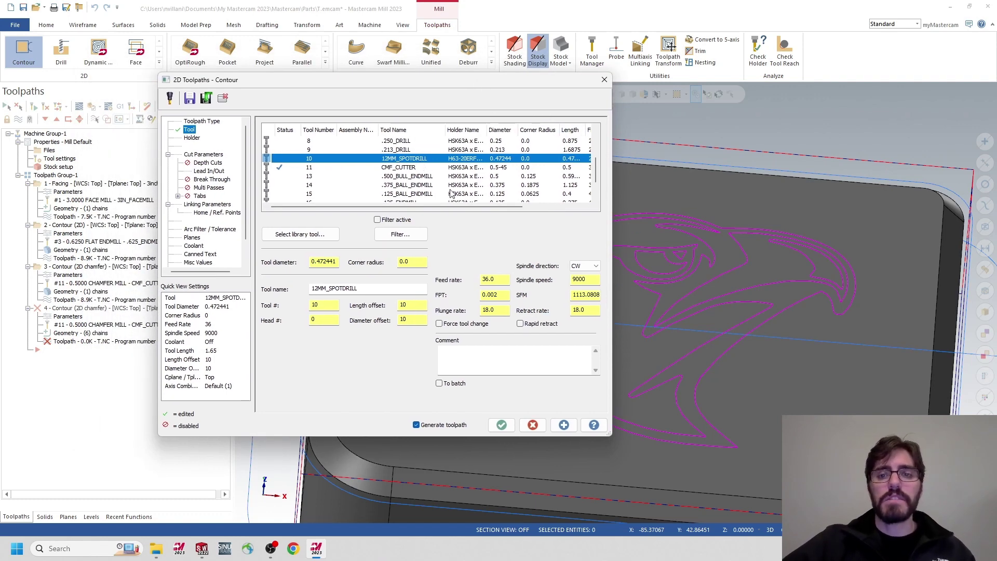
# Add the comment "Hawk Logo" to the spot-drill toolpath and set its contour type to 2D.
pyautogui.click(471, 361)
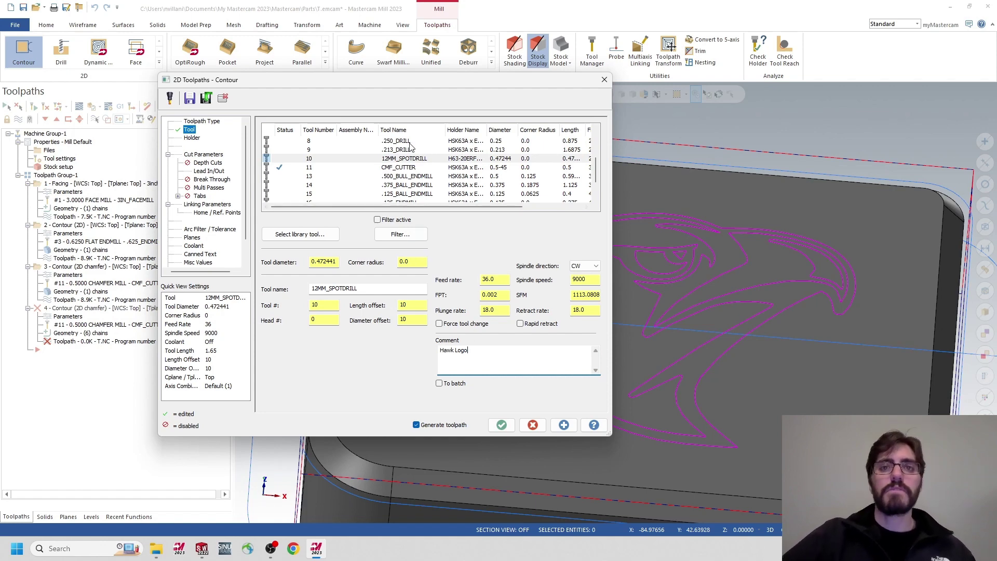
pyautogui.click(203, 154)
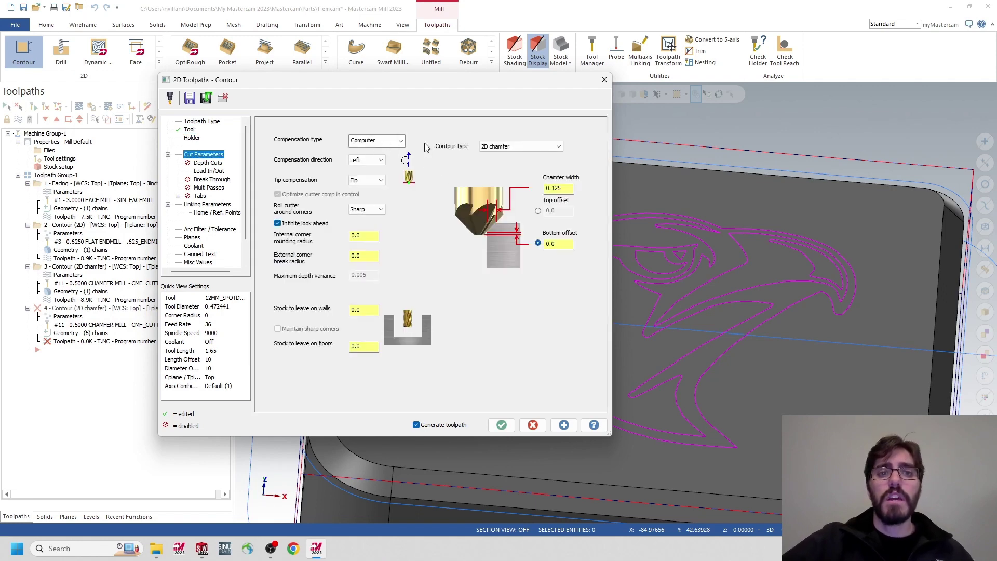
pyautogui.click(497, 147)
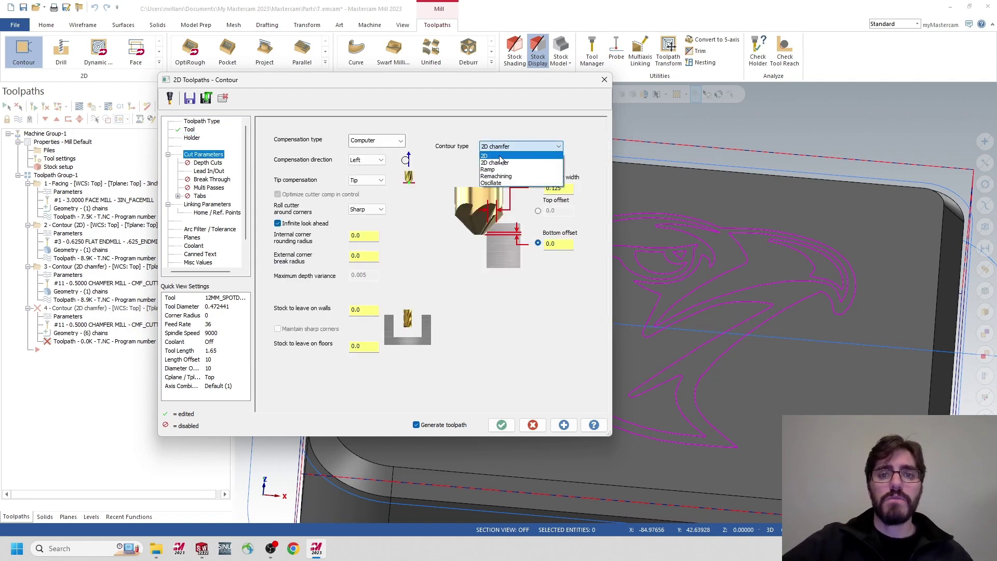
pyautogui.click(500, 156)
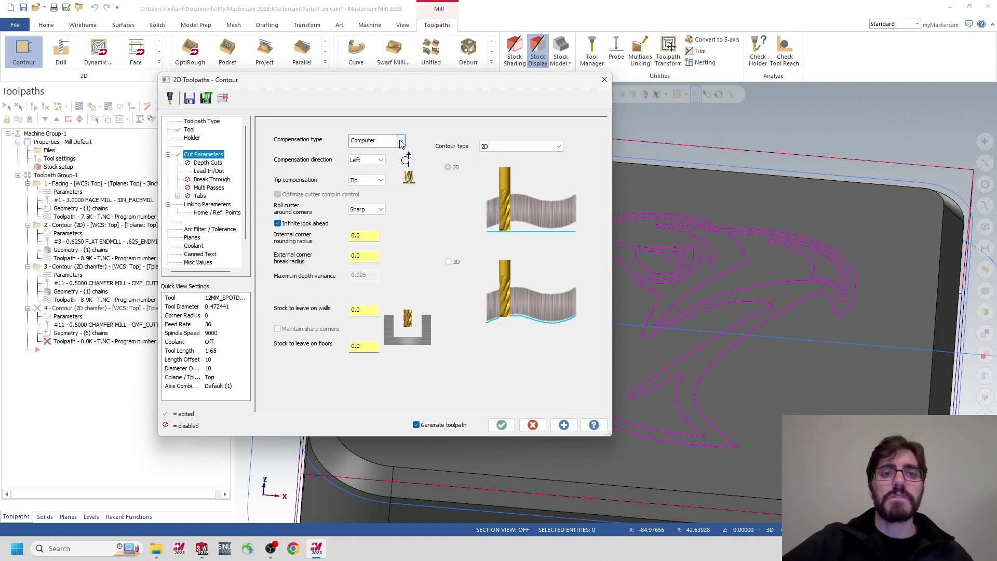
# Turn the contour's cutter compensation off and disable its lead in/out moves.
pyautogui.click(400, 141)
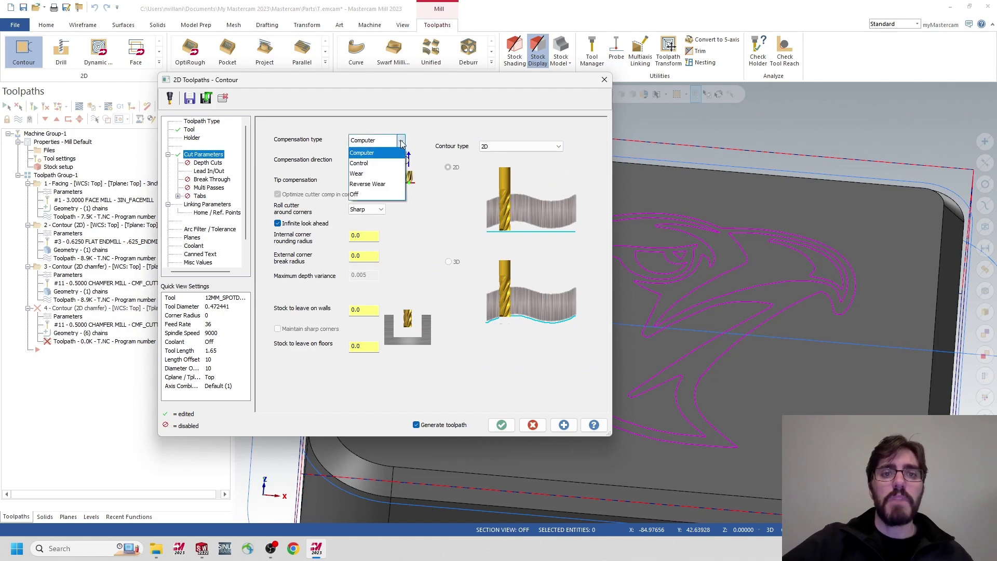
pyautogui.click(372, 194)
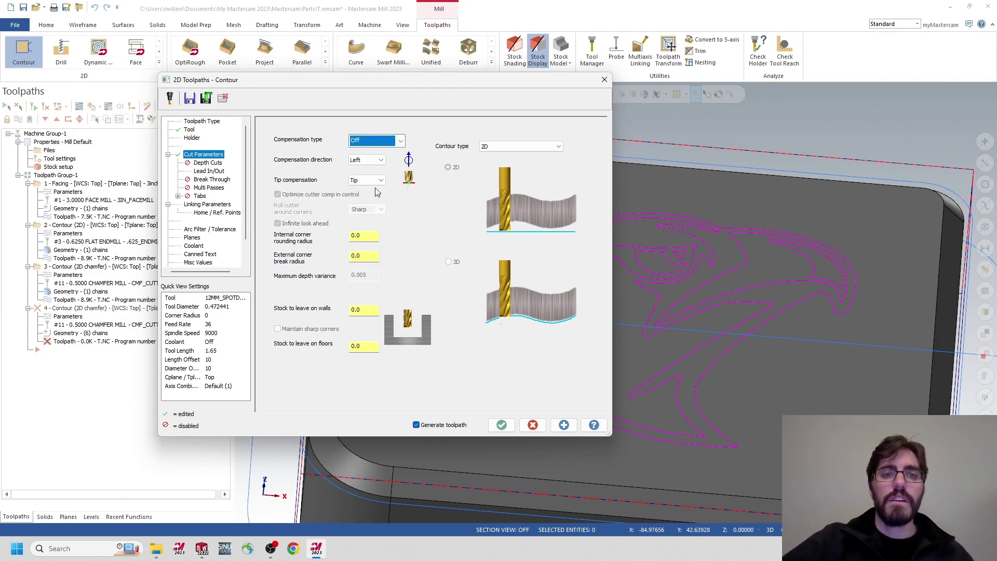
pyautogui.click(176, 167)
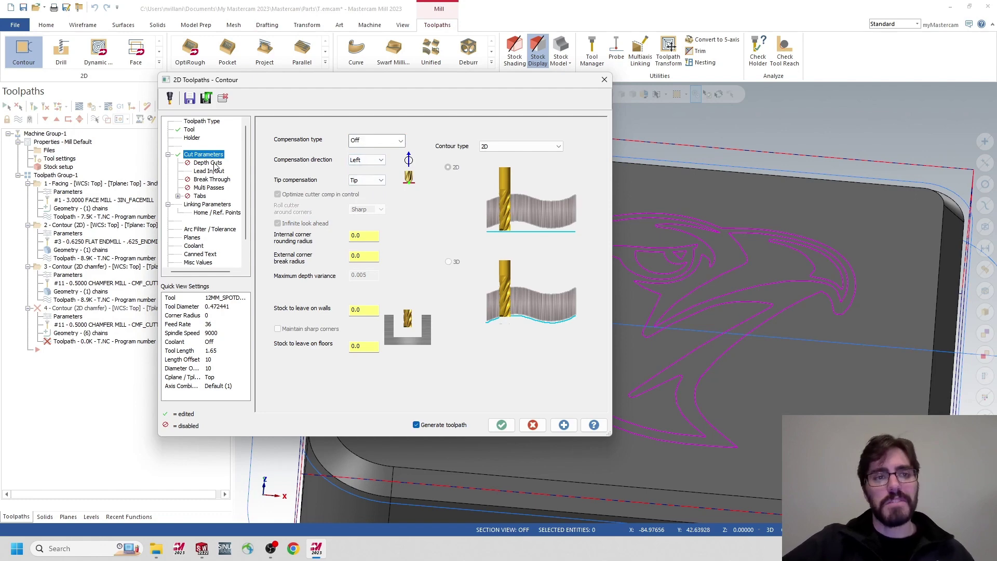
pyautogui.click(212, 171)
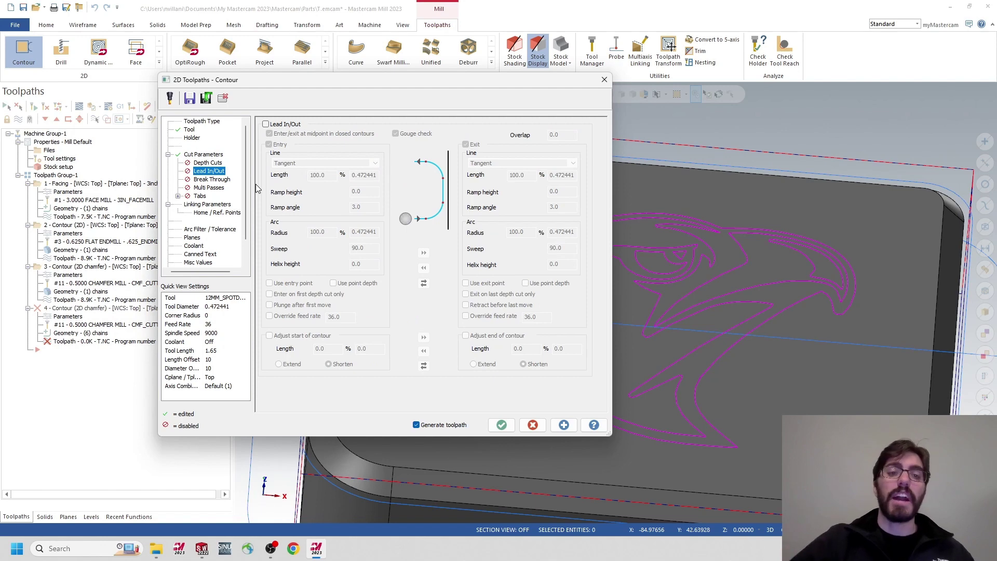
# Set the top of stock to 0.0 and the depth to -.005, both absolute, and generate the Hawk Logo toolpath.
pyautogui.click(200, 207)
pyautogui.click(400, 299)
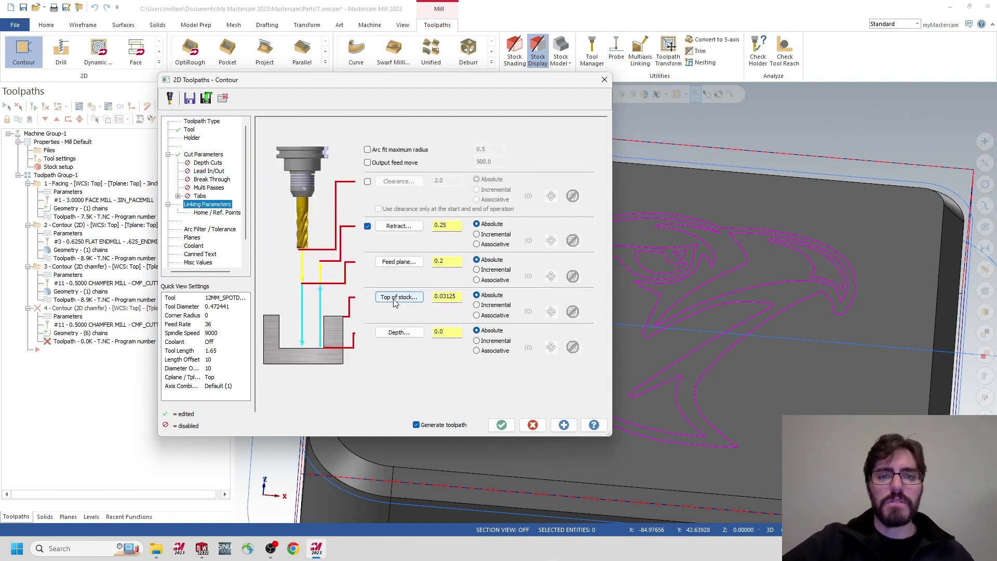
pyautogui.click(334, 420)
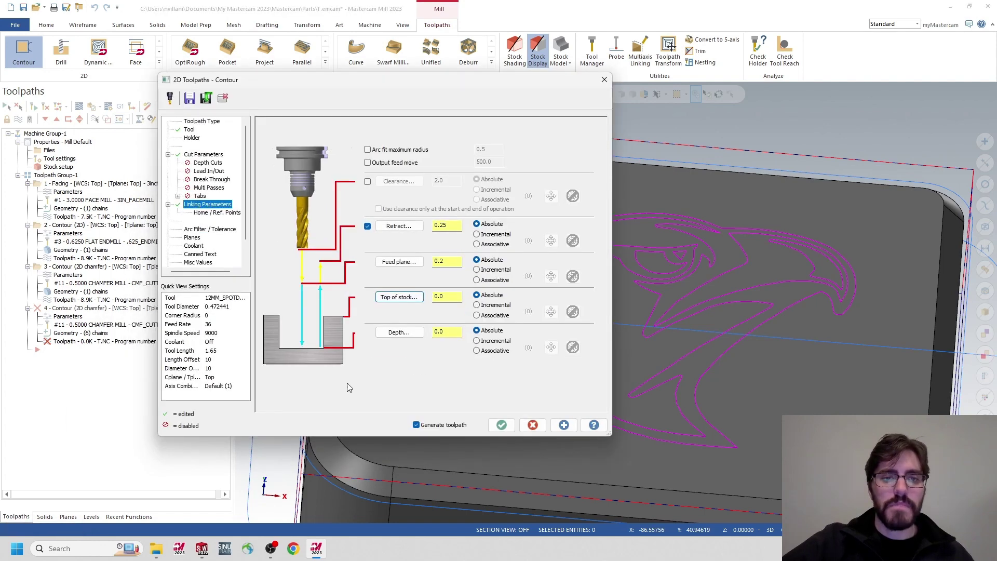
pyautogui.doubleClick(439, 332)
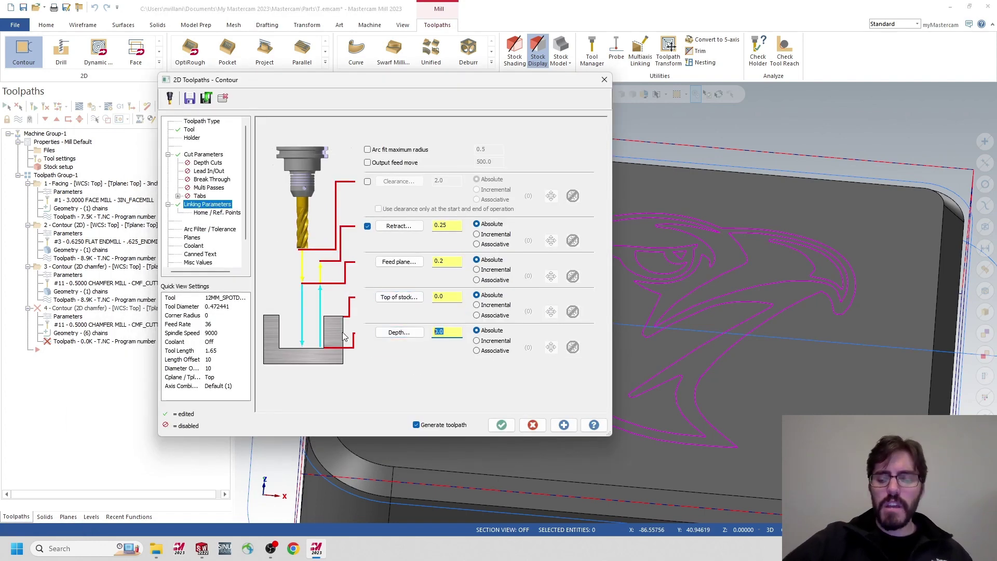
pyautogui.write('-.')
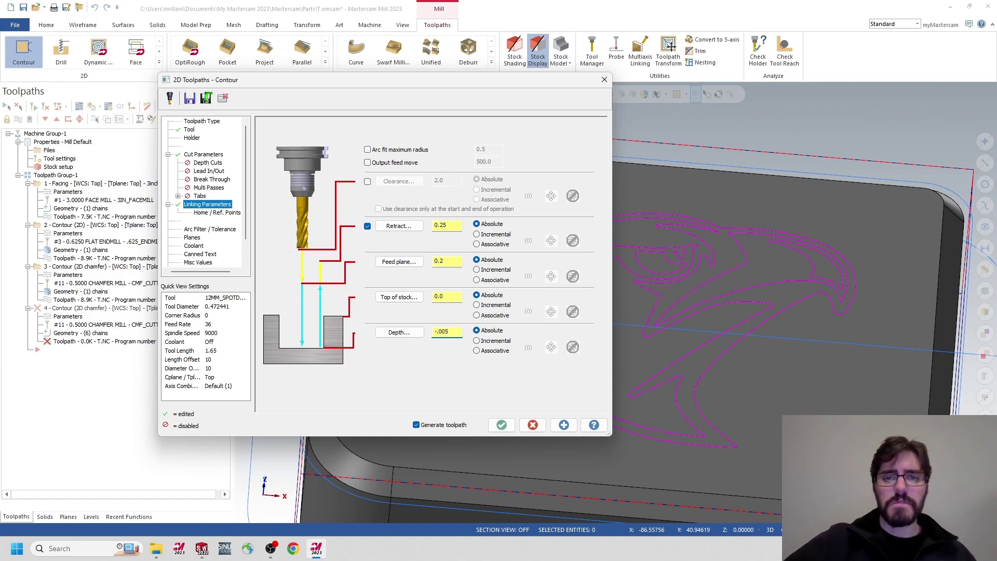
pyautogui.click(501, 425)
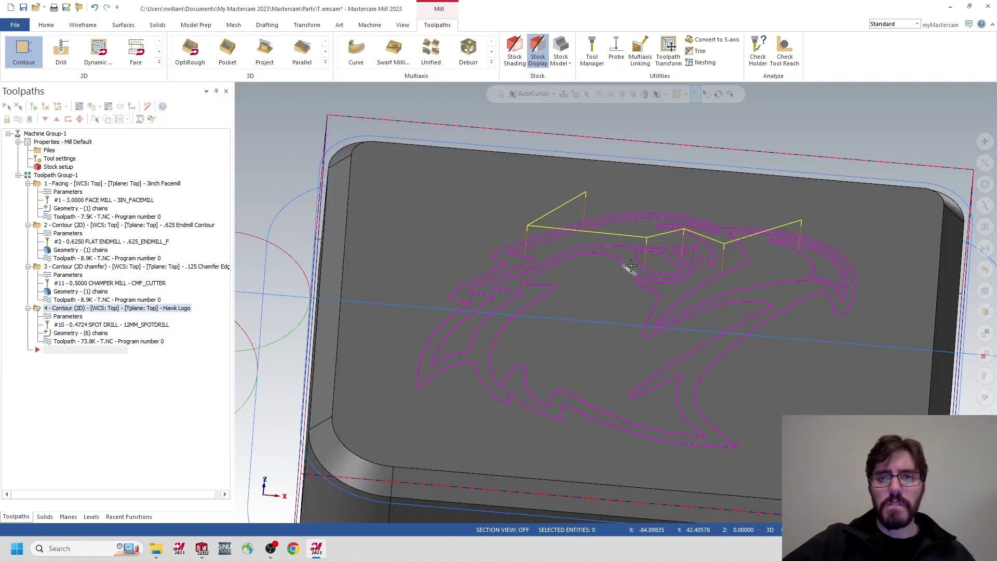
# Select the whole toolpath group and run the Verify simulation of all operations to the end.
pyautogui.moveTo(631, 265); pyautogui.dragTo(557, 234, button='middle')
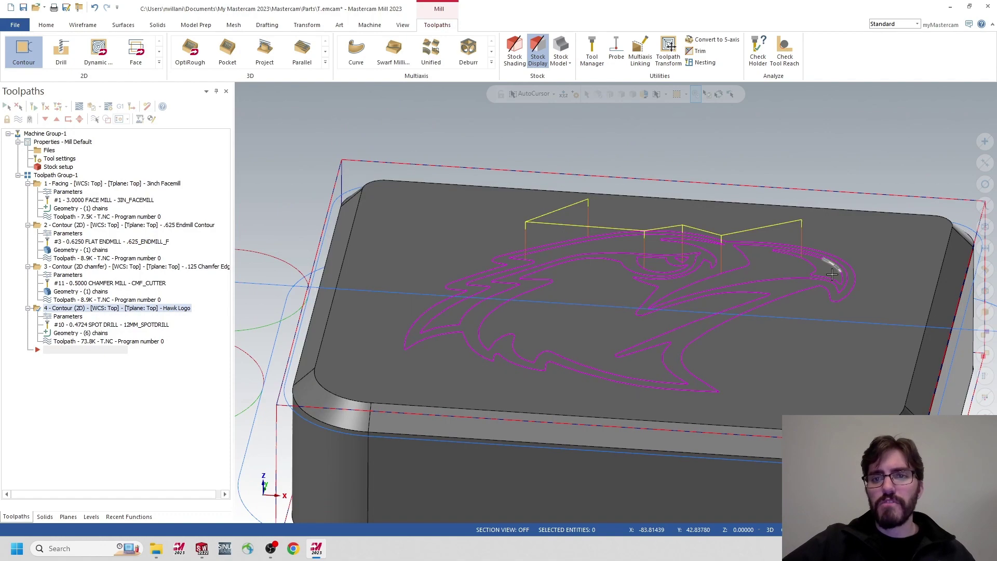
pyautogui.click(56, 176)
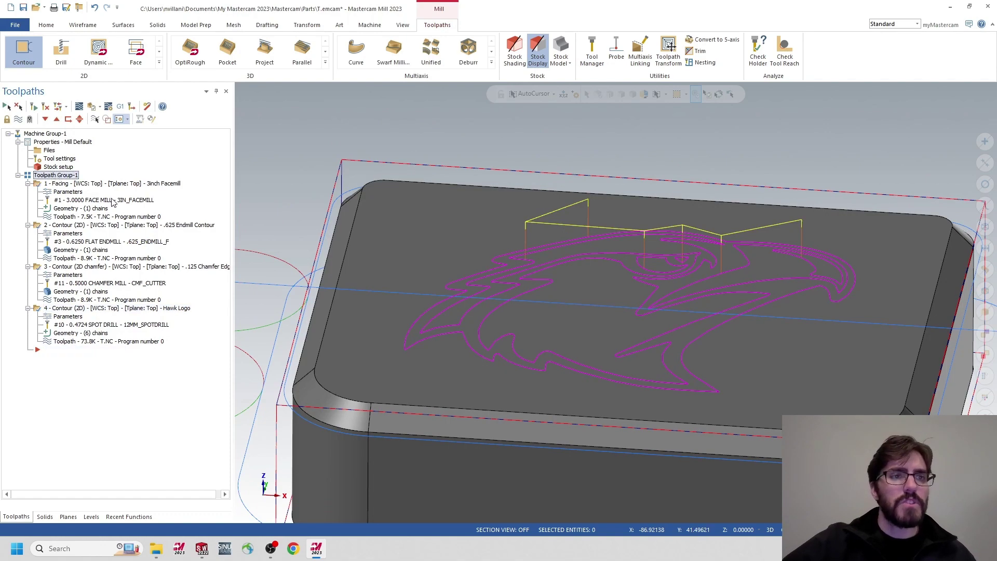
pyautogui.click(90, 106)
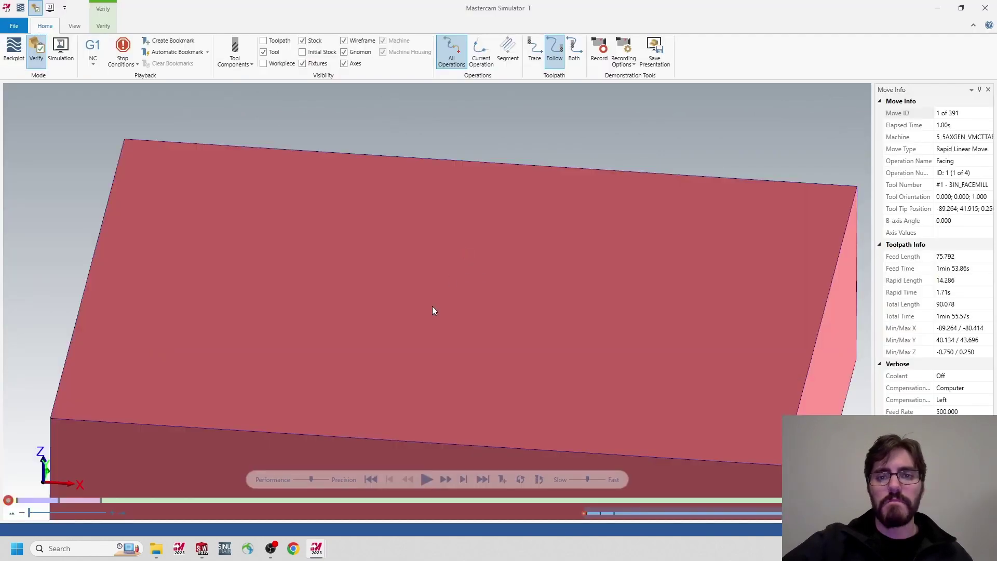
pyautogui.scroll(-1, 424, 450)
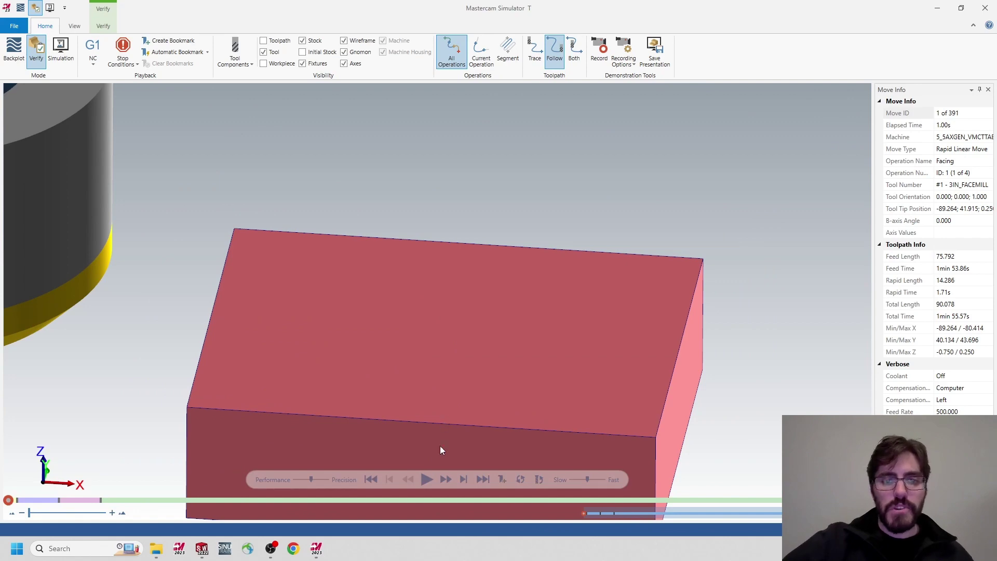
pyautogui.click(428, 479)
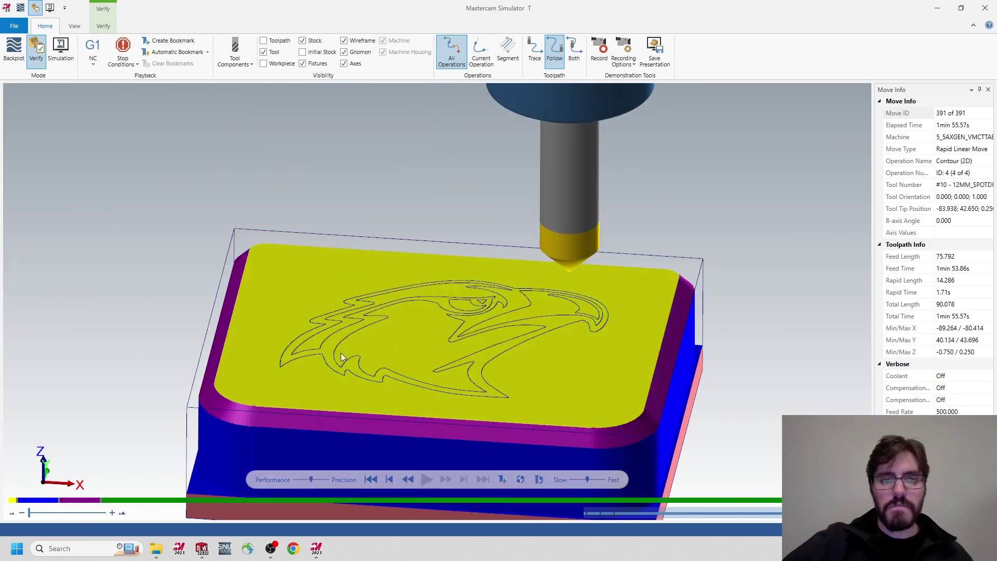
# Hide the wireframe in the simulation, examine the engraved eagle lines up close, and close the simulator.
pyautogui.moveTo(341, 357); pyautogui.dragTo(333, 367, button='middle')
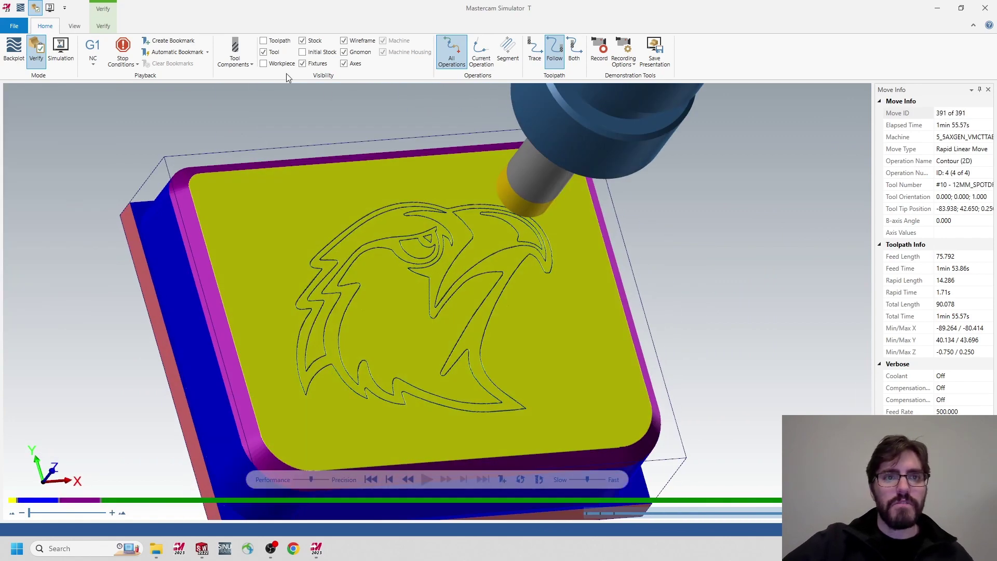
pyautogui.click(344, 41)
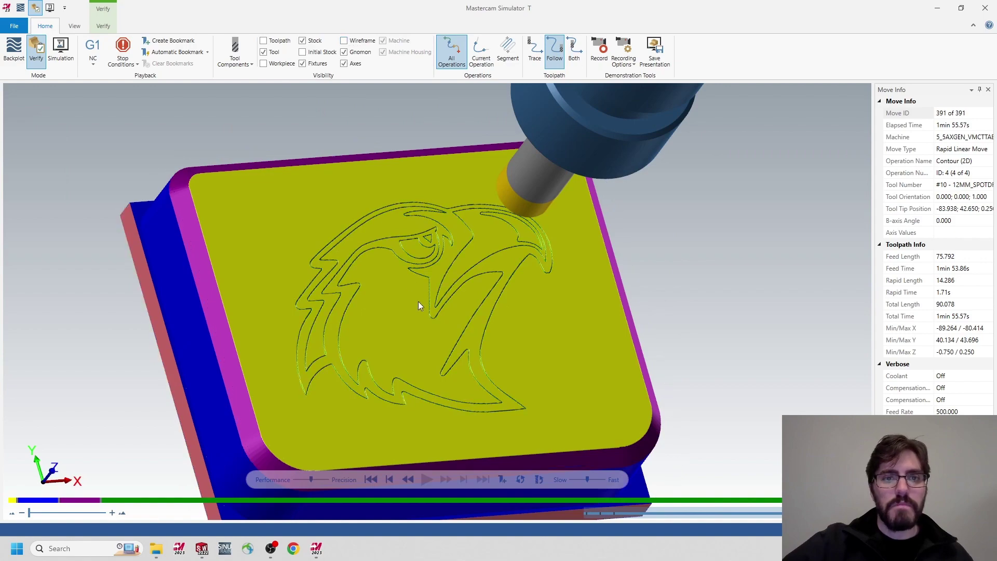
pyautogui.scroll(10, 418, 301)
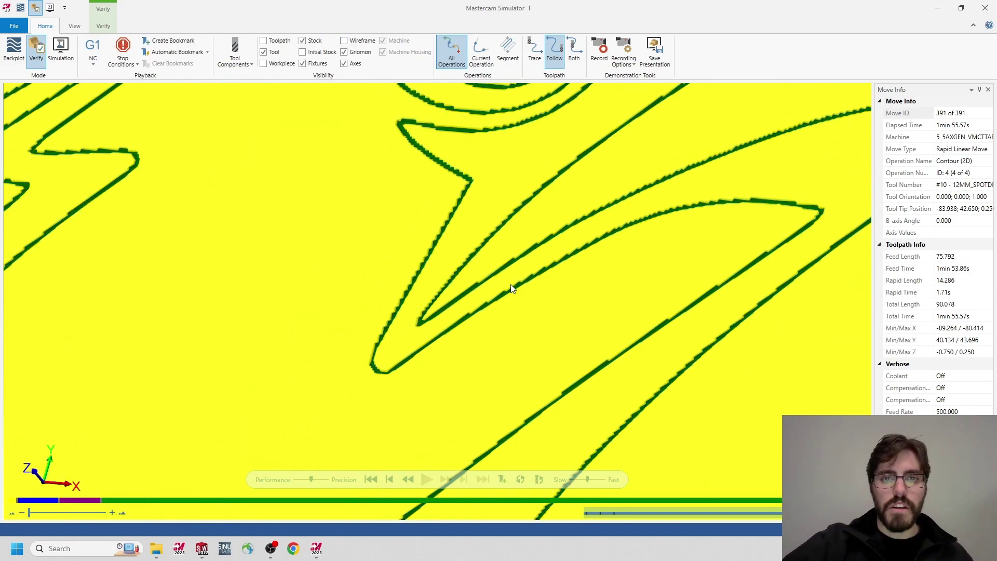
pyautogui.scroll(-10, 511, 288)
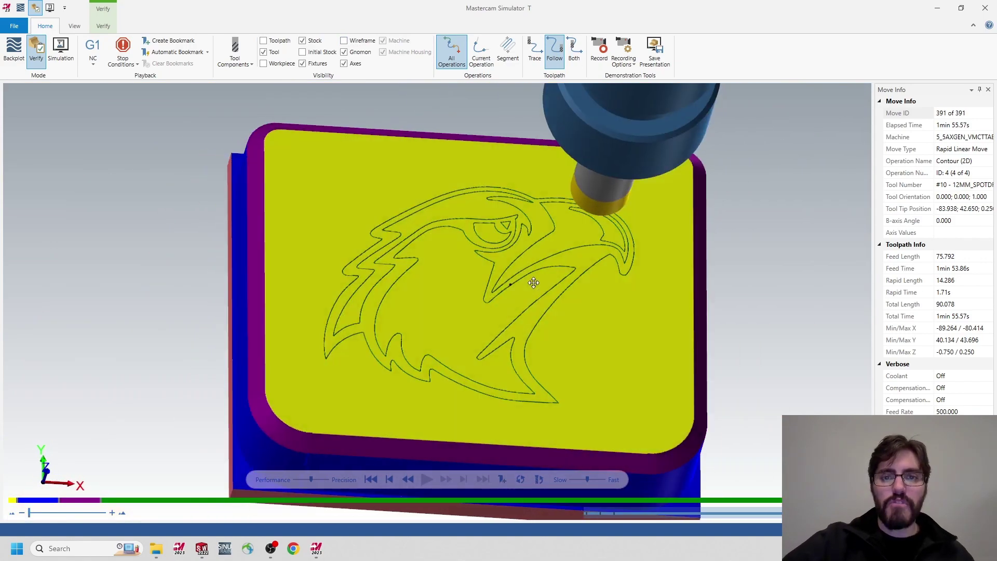
pyautogui.moveTo(534, 283); pyautogui.dragTo(531, 275, button='middle')
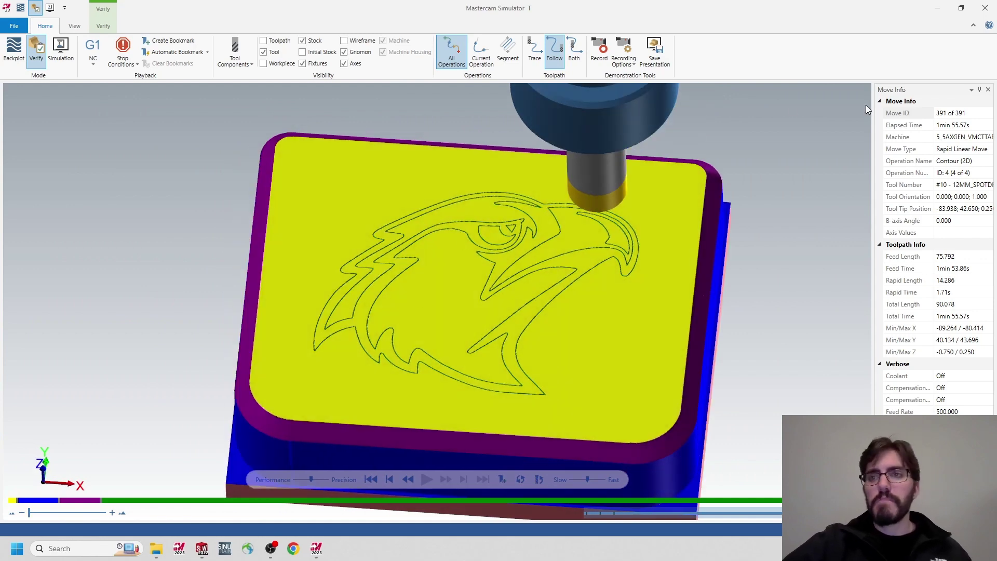
pyautogui.click(984, 8)
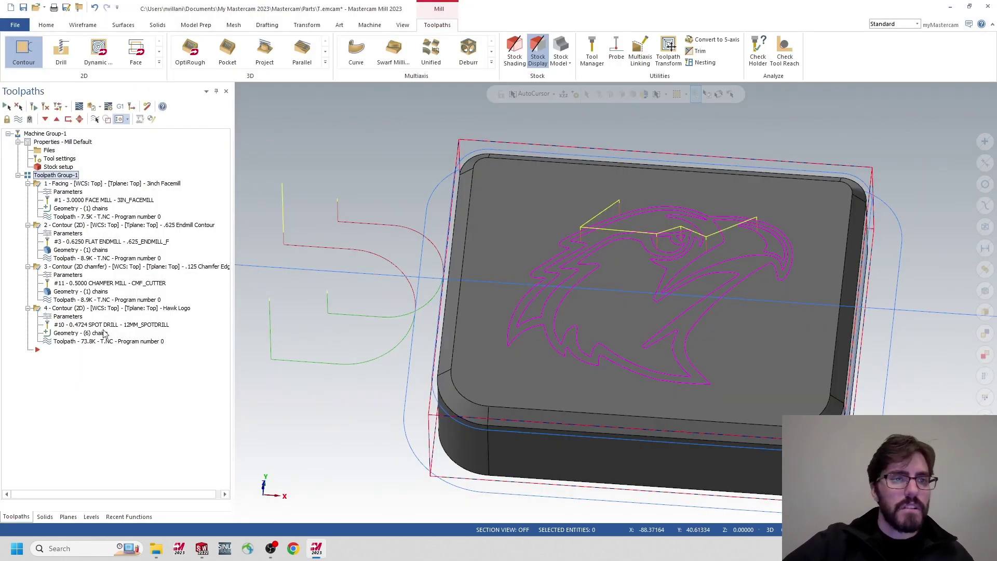
# Set the Hawk Logo contour's depth to -.01 and accept the revised linking parameters.
pyautogui.click(66, 316)
pyautogui.doubleClick(452, 331)
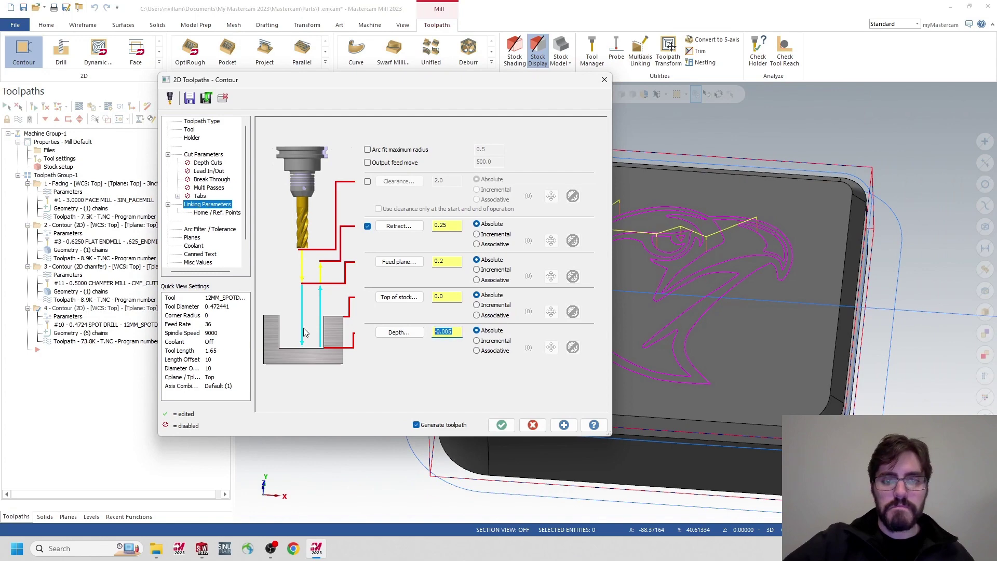
pyautogui.write('-.01')
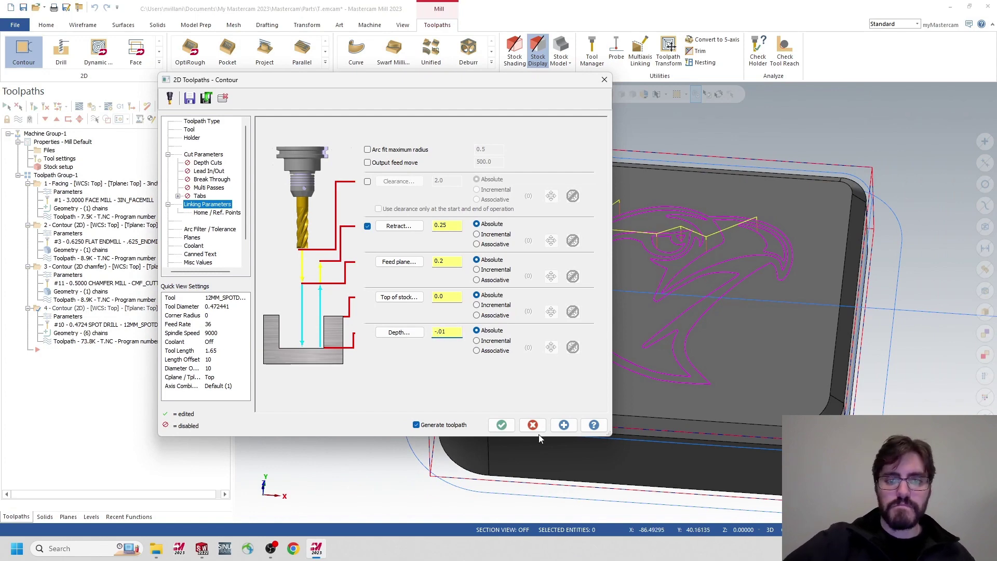
pyautogui.click(501, 425)
# Select every operation in the toolpath group and simulate the machining with the deeper engraving.
pyautogui.click(46, 174)
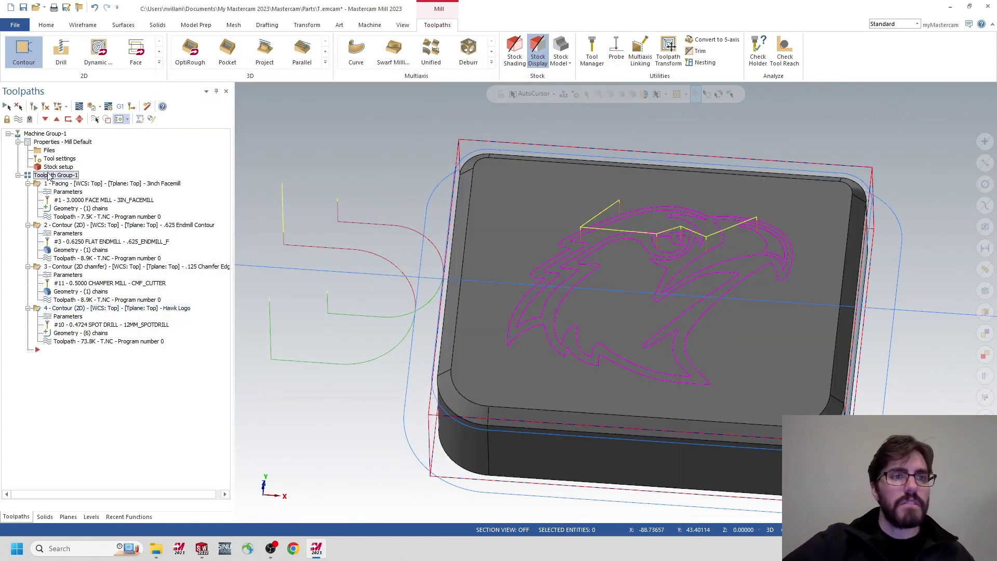
pyautogui.click(96, 107)
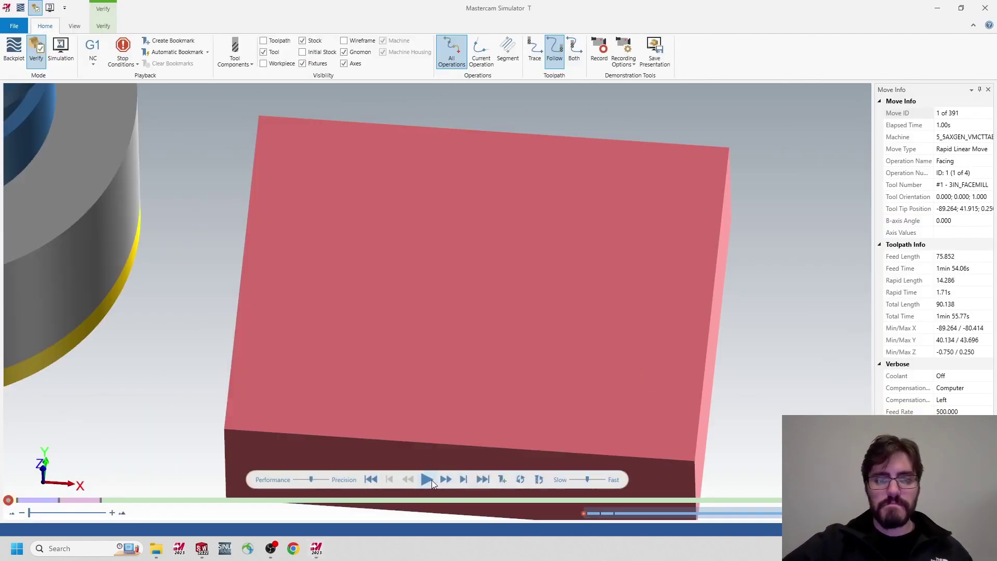
pyautogui.click(430, 479)
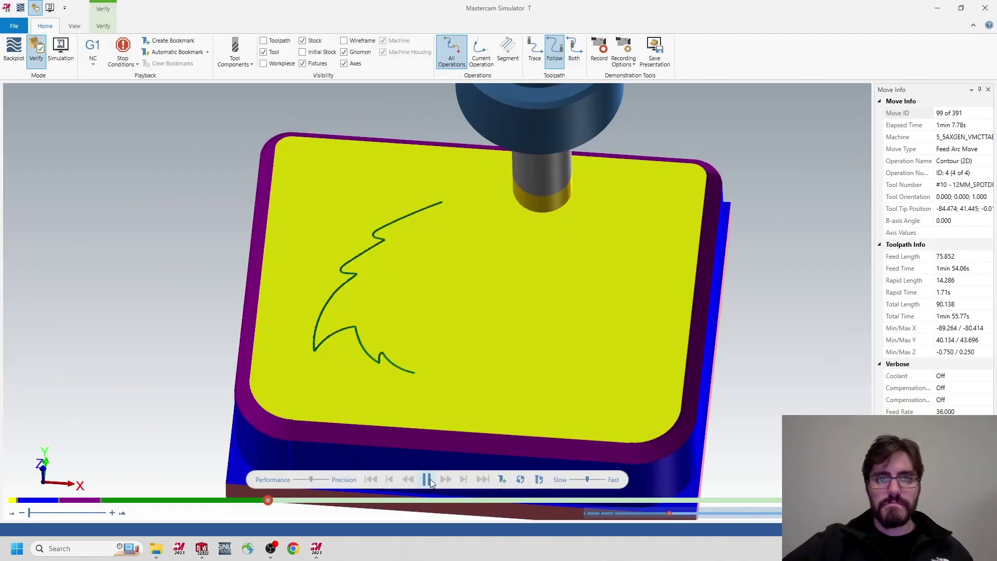
# Examine the deeper eagle grooves around the feathers, eye and beak from several angles and close the simulator.
pyautogui.moveTo(409, 301); pyautogui.dragTo(429, 311, button='middle')
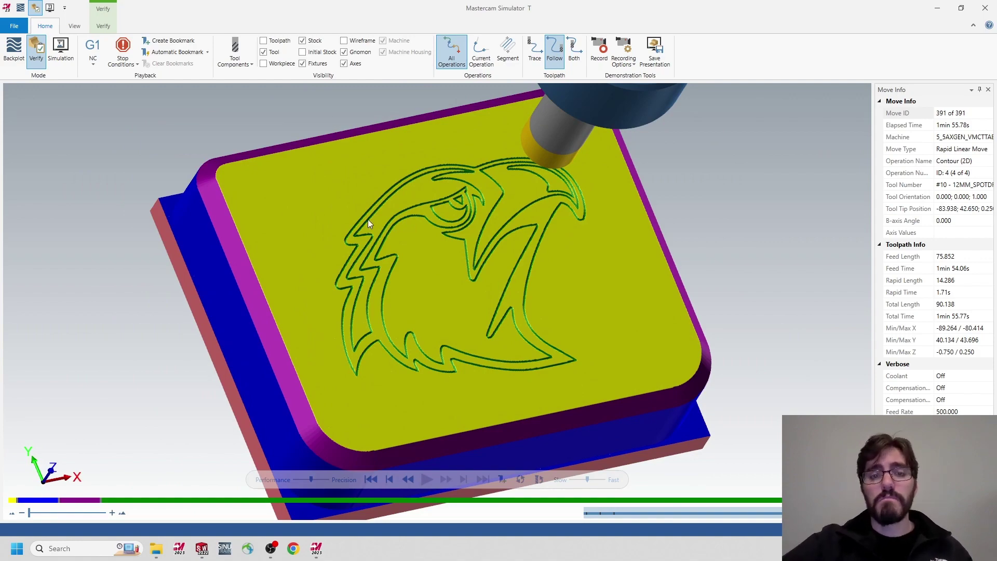
pyautogui.scroll(8, 369, 224)
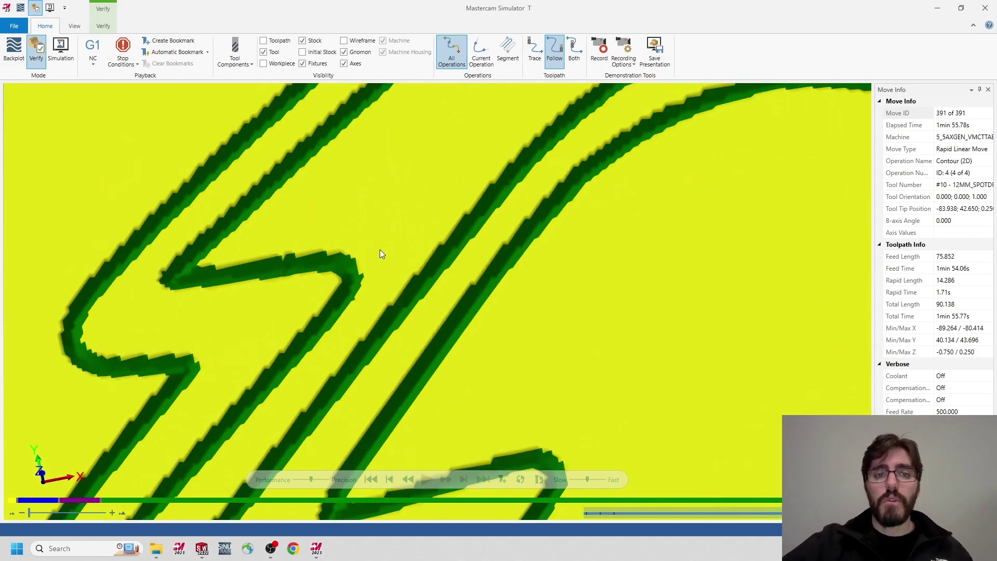
pyautogui.scroll(-8, 381, 253)
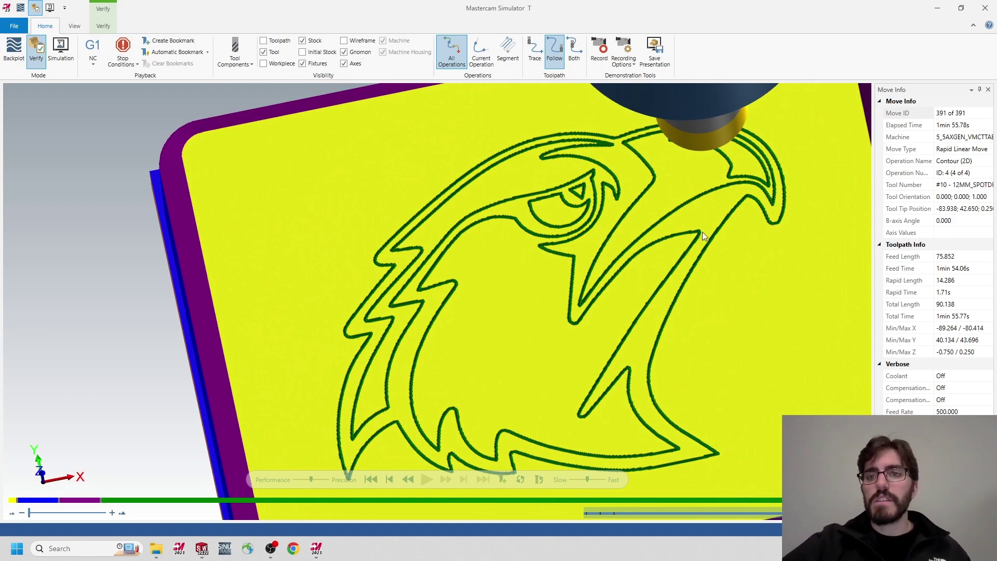
pyautogui.scroll(4, 597, 235)
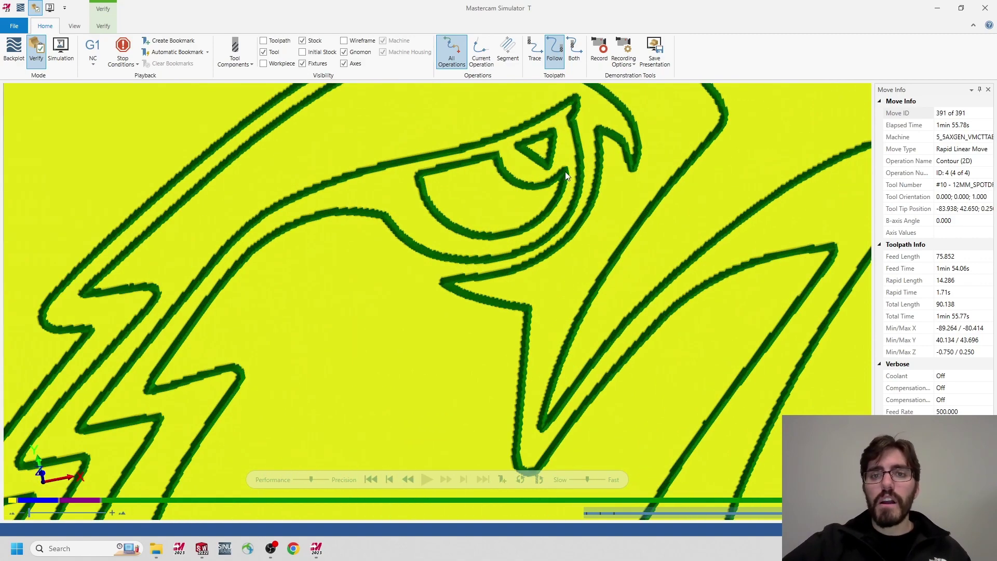
pyautogui.scroll(-6, 552, 158)
pyautogui.moveTo(590, 188); pyautogui.dragTo(581, 210, button='middle')
pyautogui.moveTo(785, 172); pyautogui.dragTo(649, 161, button='middle')
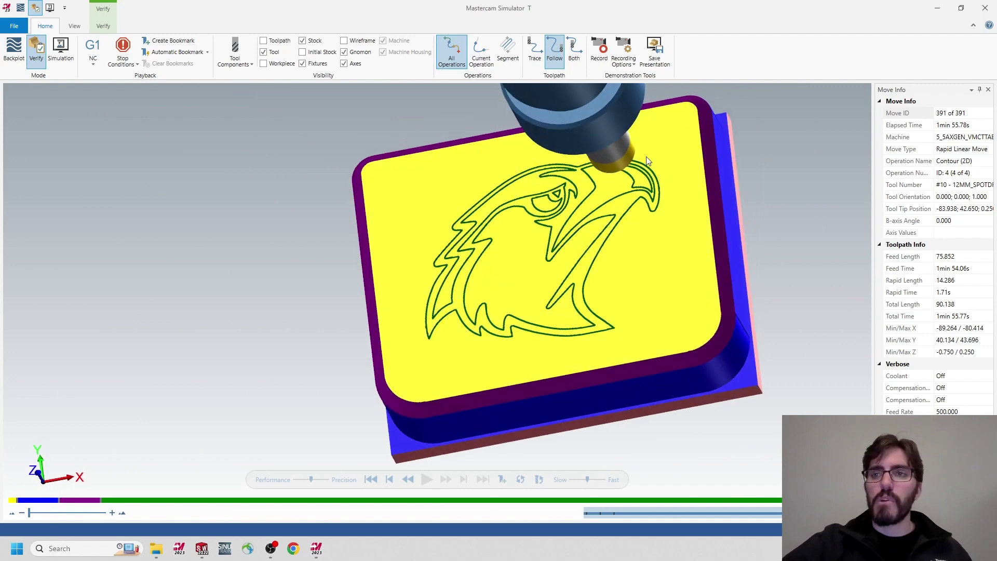
pyautogui.click(980, 14)
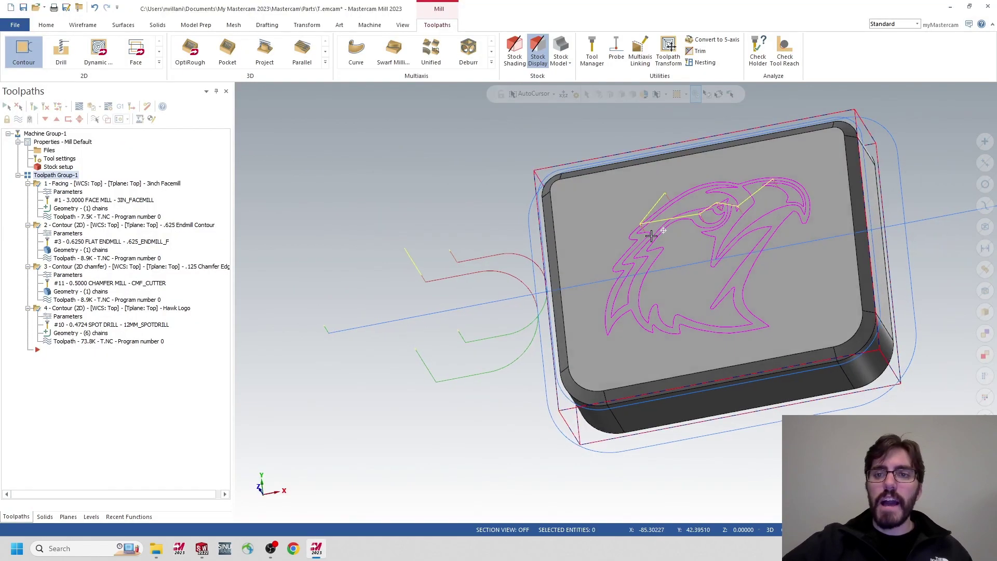
# Save the part in the Business Card Holder folder as "Business Card Holder - First Operation (MasterCam)".
pyautogui.moveTo(649, 236); pyautogui.dragTo(594, 252, button='middle')
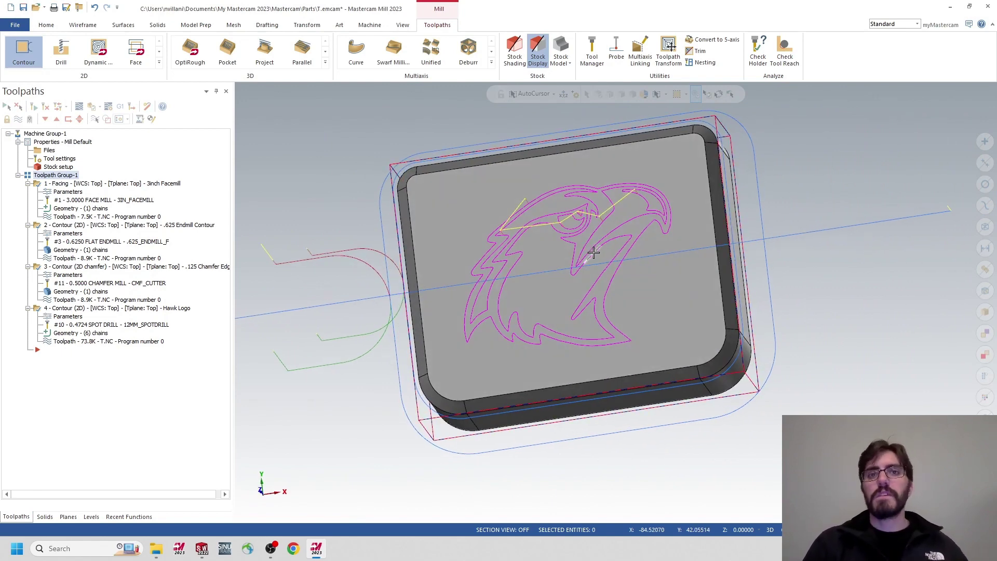
pyautogui.click(15, 25)
pyautogui.click(39, 169)
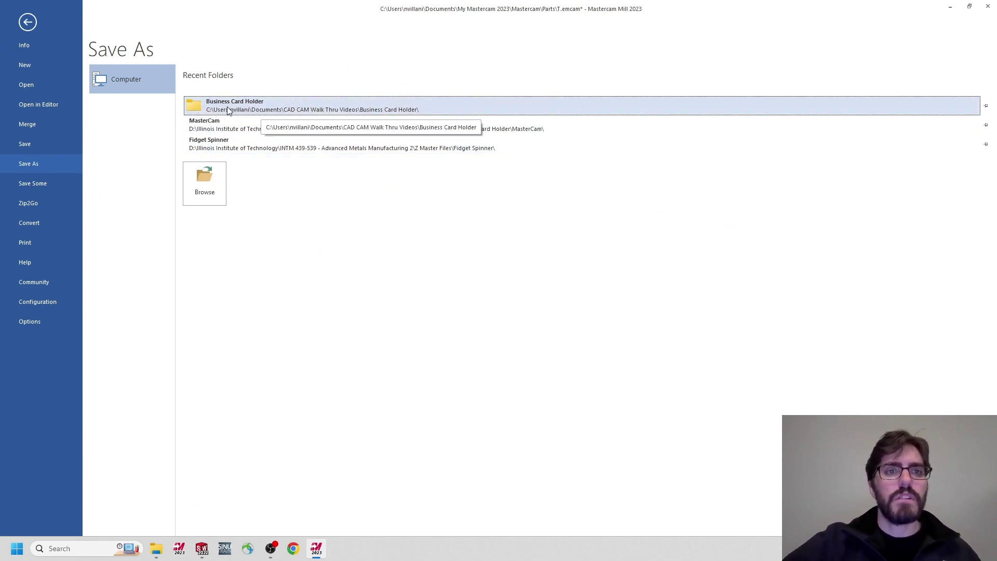
pyautogui.click(268, 110)
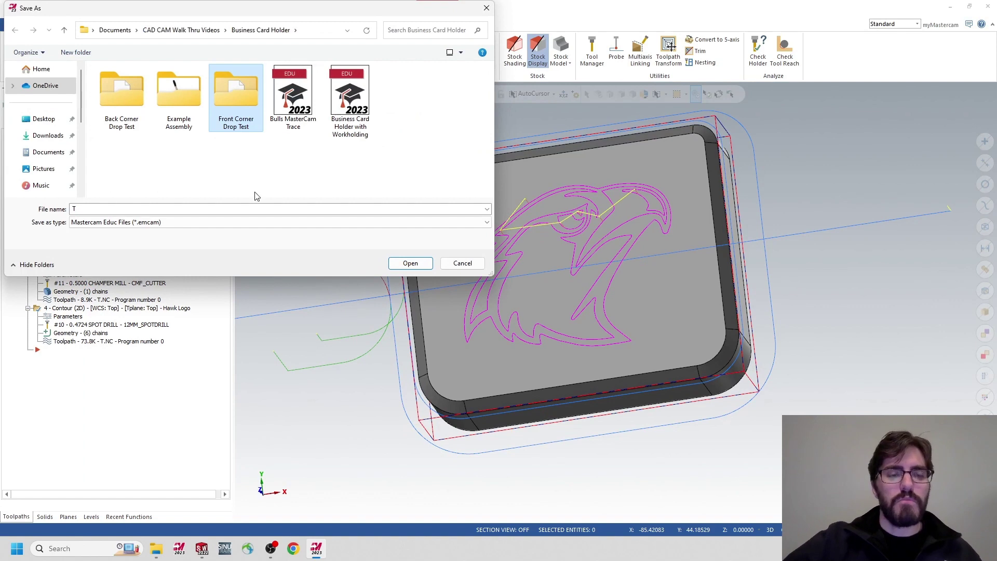
pyautogui.click(123, 208)
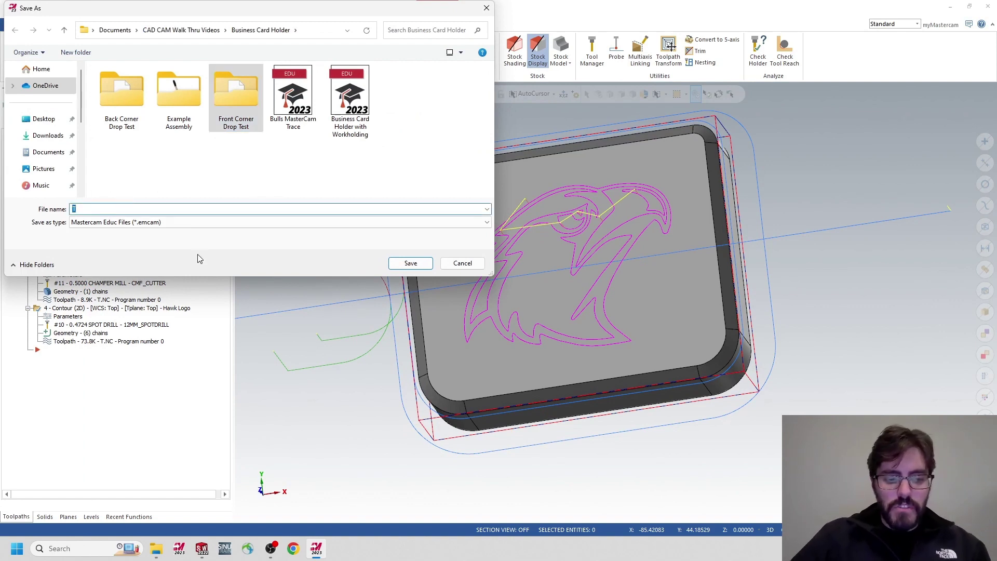
pyautogui.write('Busines')
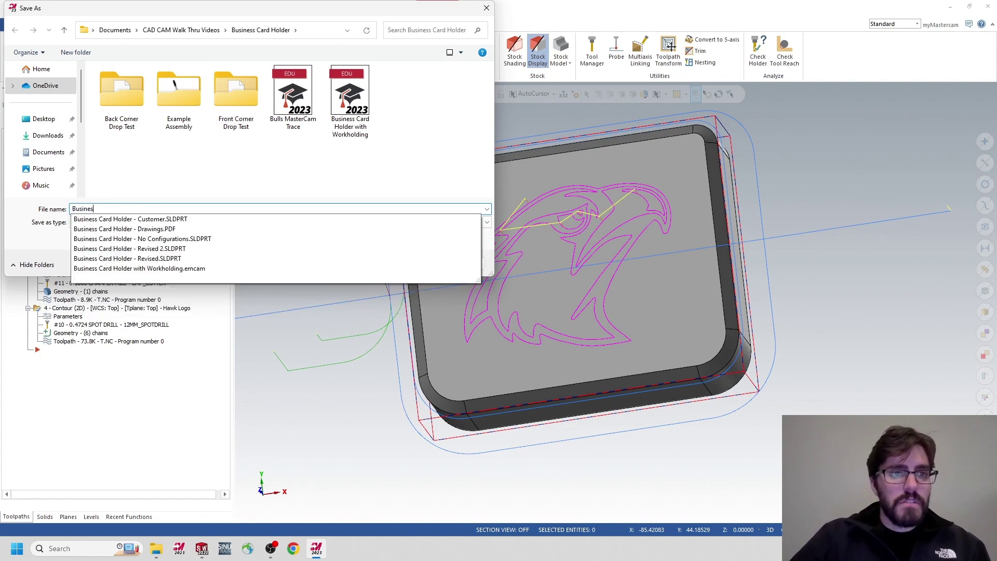
pyautogui.write('s Card Holde')
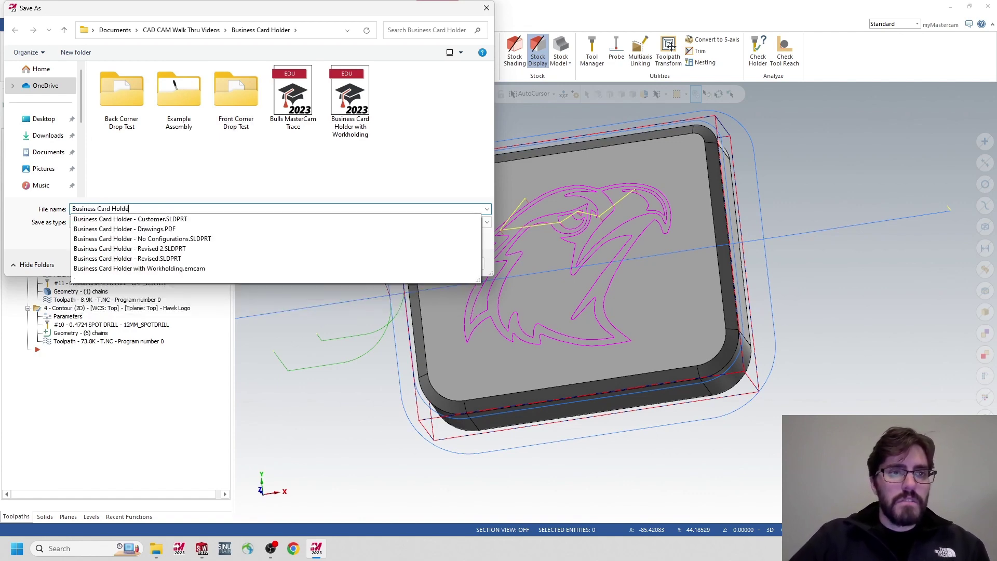
pyautogui.write('r - First Operation (MasterCam')
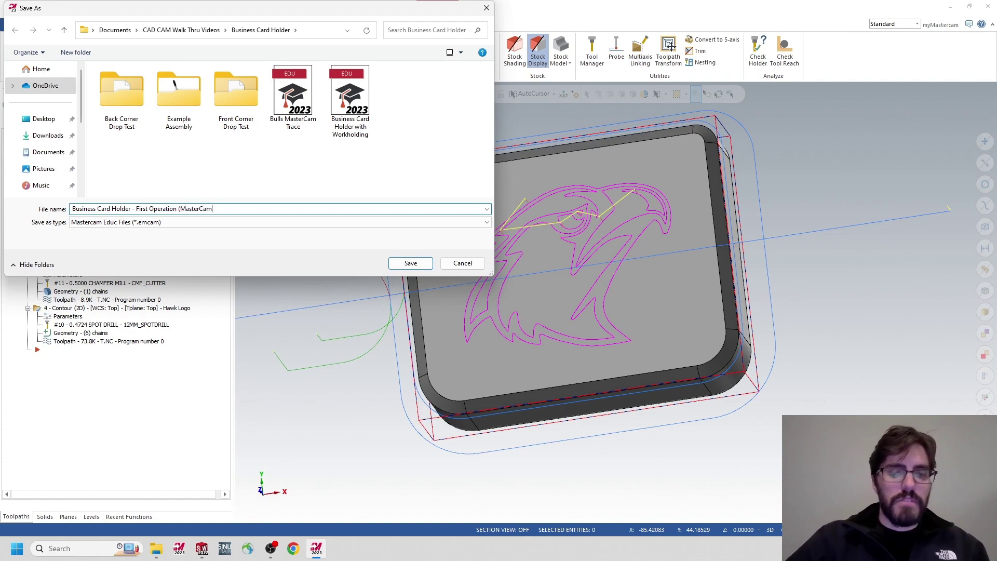
pyautogui.click(410, 262)
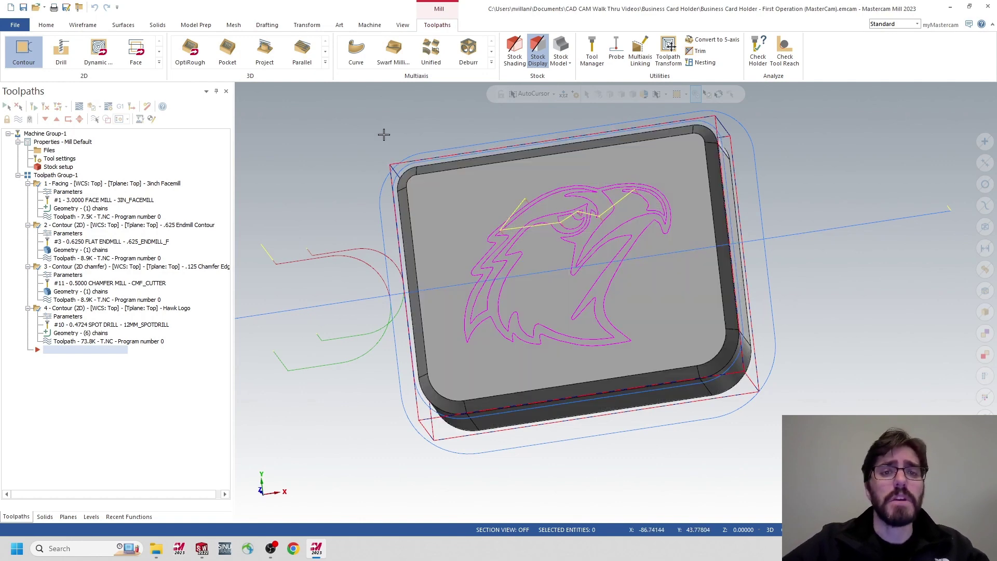
# Start a new part file and make the inch configuration mcamx.config <Inch> the current system configuration.
pyautogui.click(18, 23)
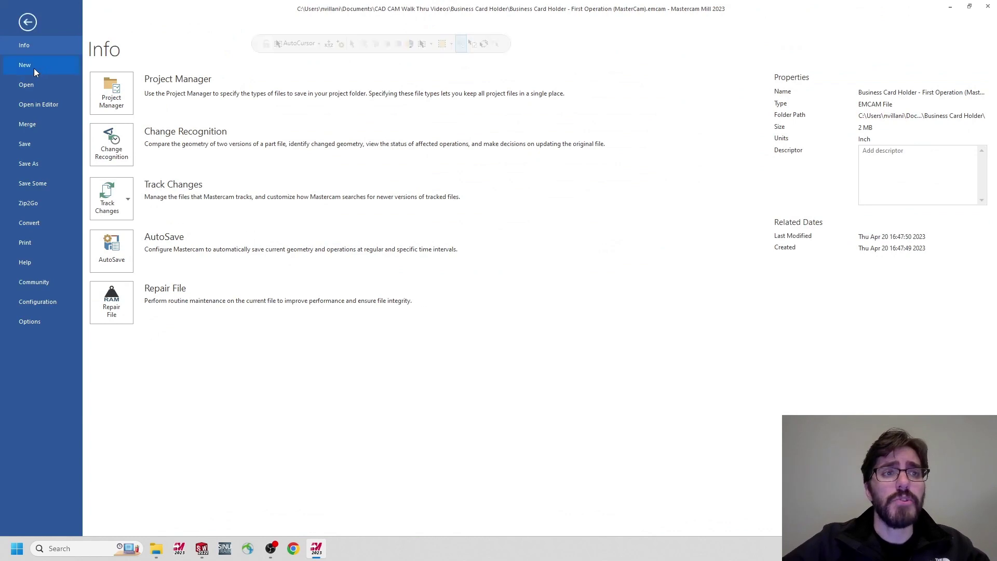
pyautogui.click(33, 68)
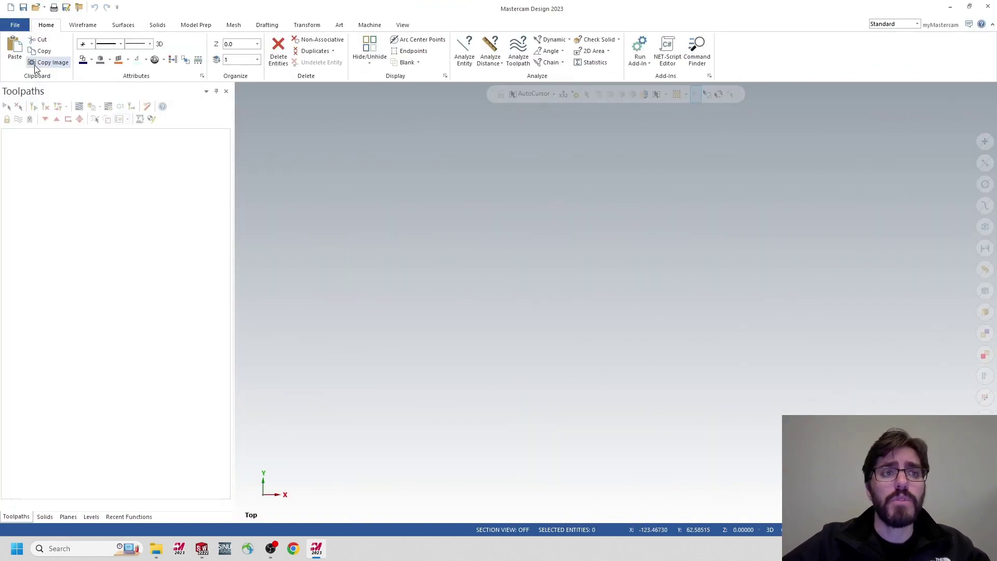
pyautogui.click(14, 25)
pyautogui.click(54, 301)
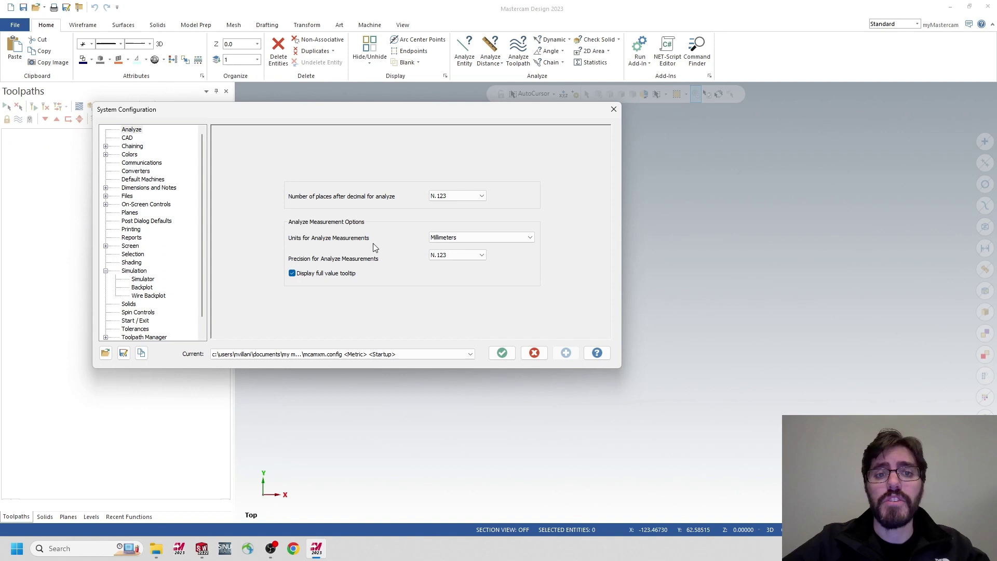
pyautogui.click(470, 237)
pyautogui.click(460, 246)
pyautogui.click(291, 358)
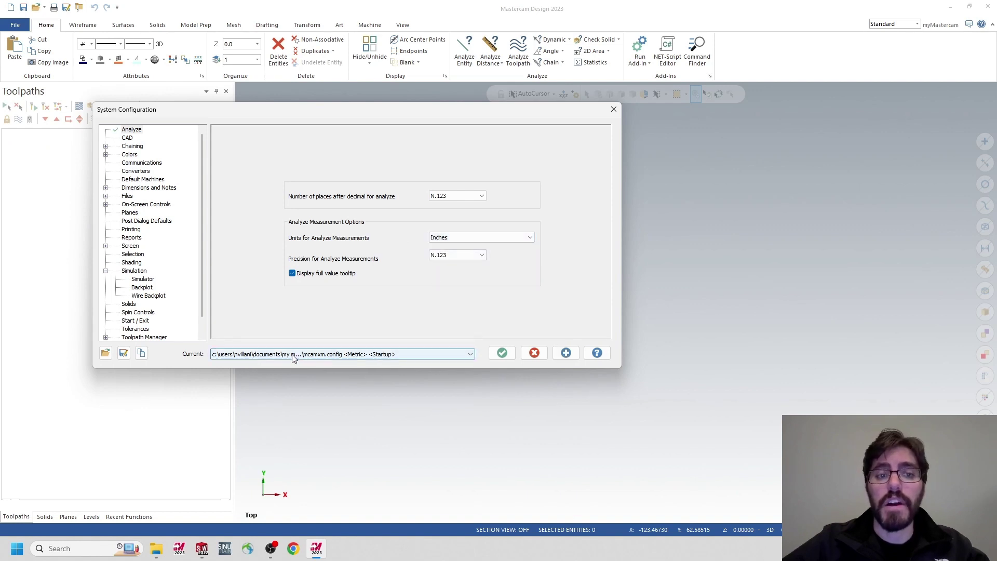
pyautogui.click(356, 368)
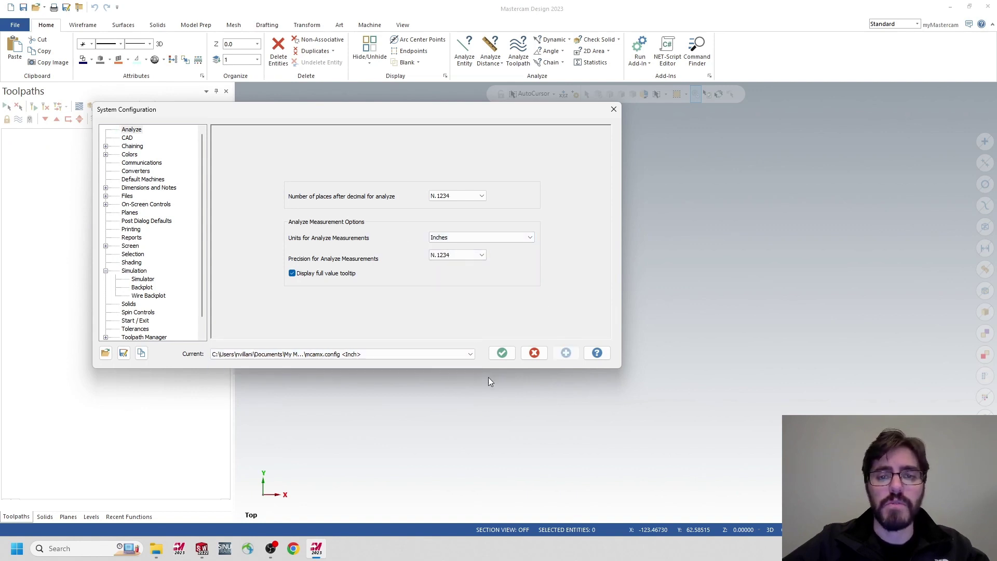
pyautogui.click(501, 352)
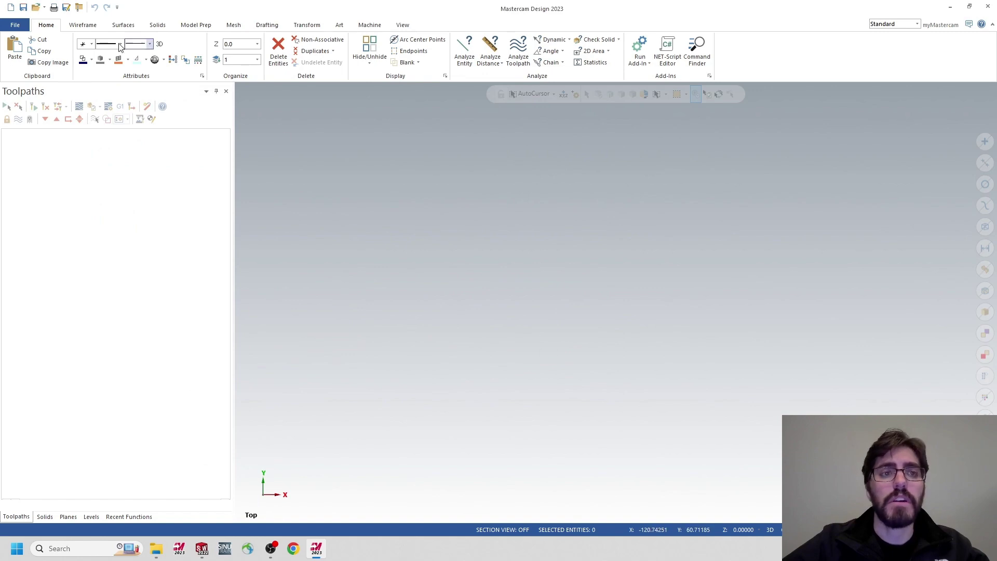
# Browse to the Business Card Holder folder for opening a file and select the SOLIDWORKS part "Business Card Holder - Revised 2".
pyautogui.click(13, 24)
pyautogui.click(27, 89)
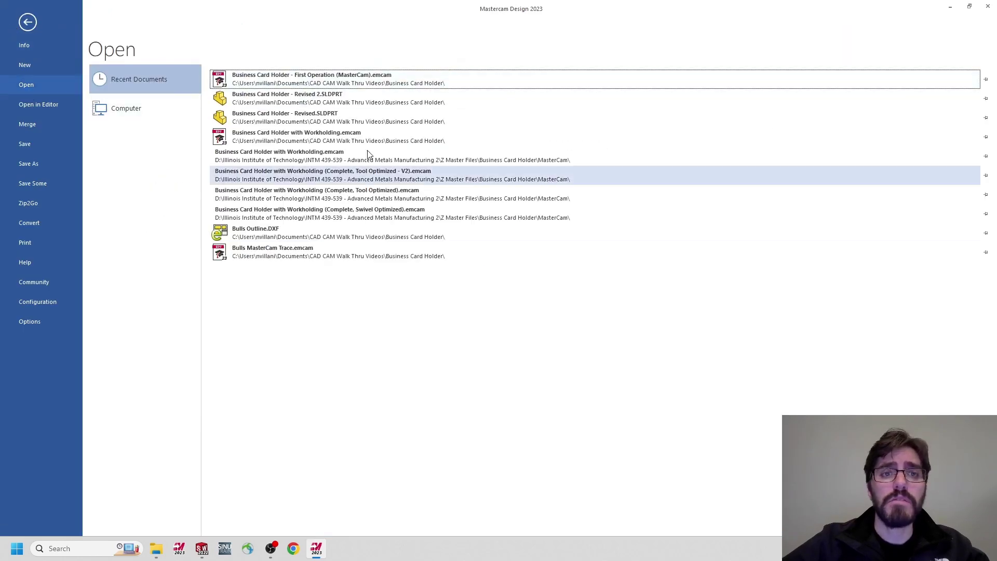
pyautogui.click(126, 114)
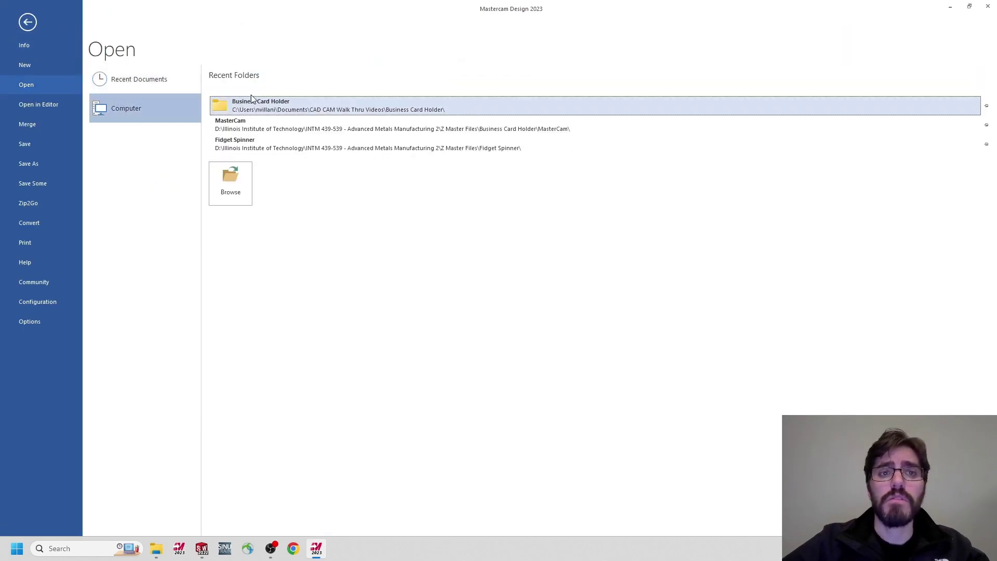
pyautogui.click(337, 99)
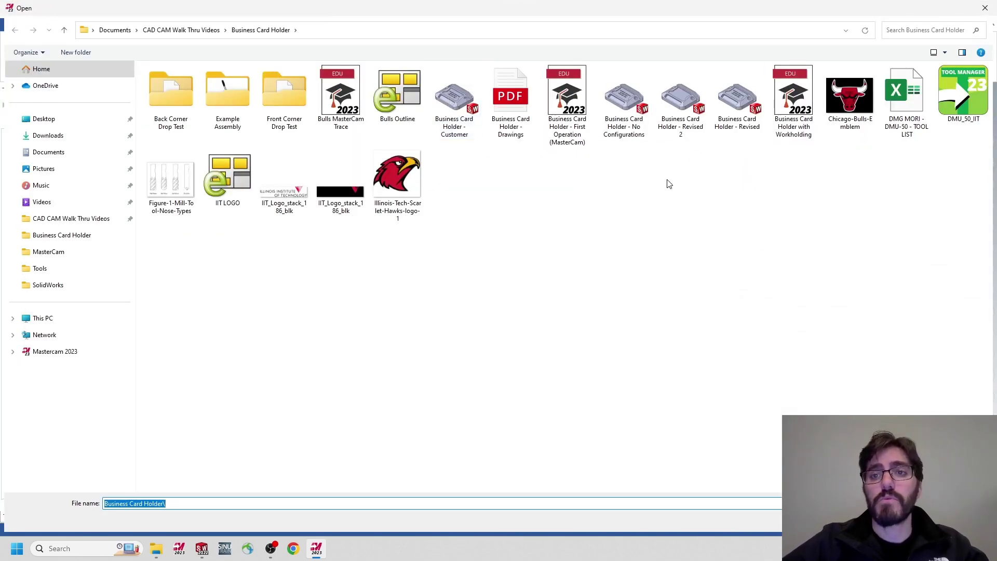
pyautogui.click(695, 102)
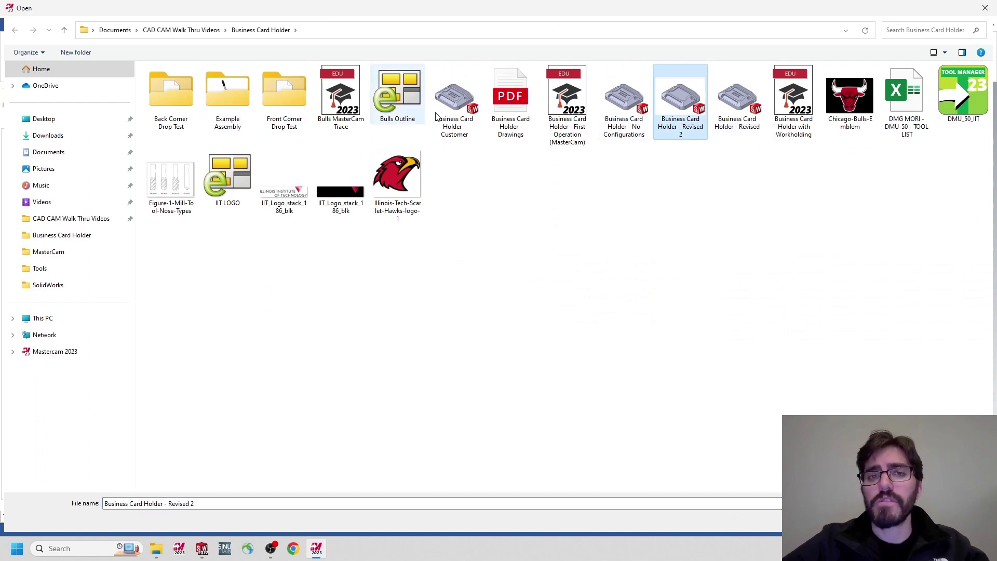
# Try filtering the folder to Mastercam Files (*.mcam), and restore the full list of file types.
pyautogui.click(934, 502)
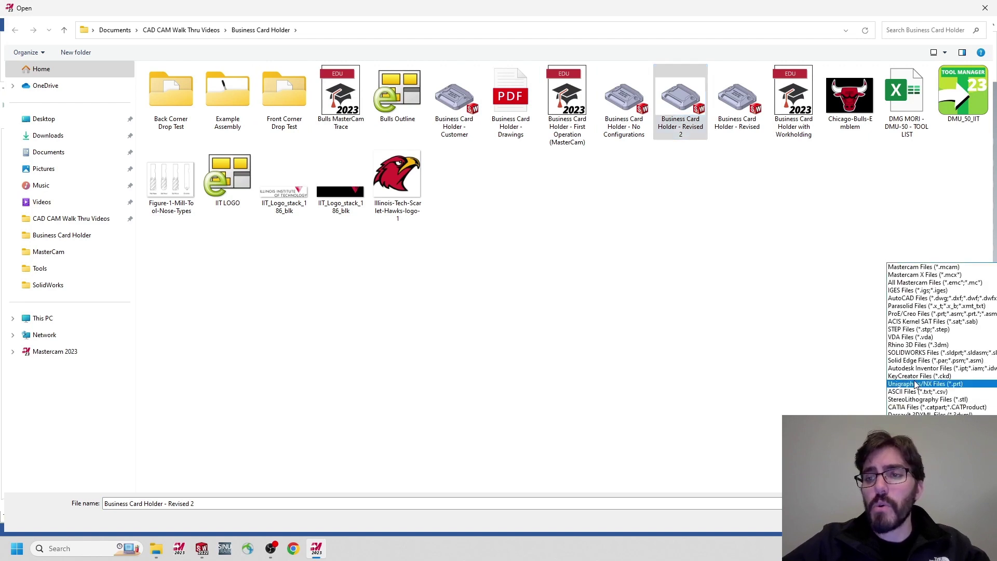
pyautogui.click(901, 266)
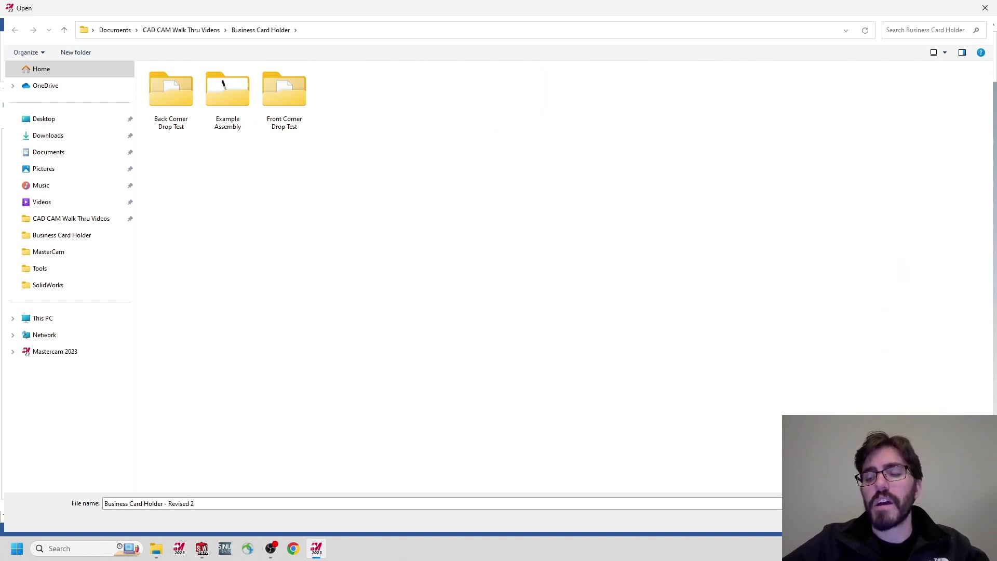
pyautogui.click(934, 503)
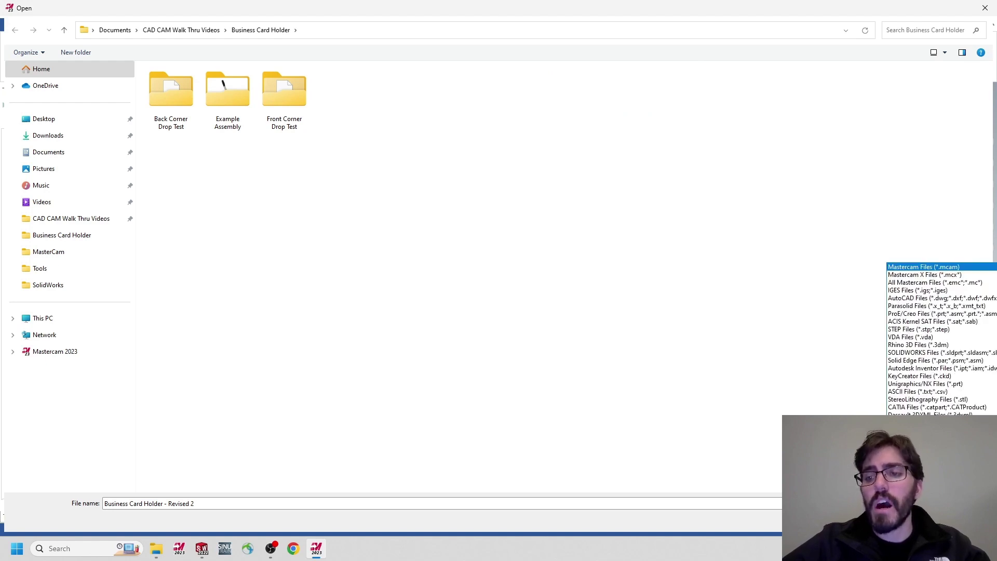
pyautogui.click(913, 467)
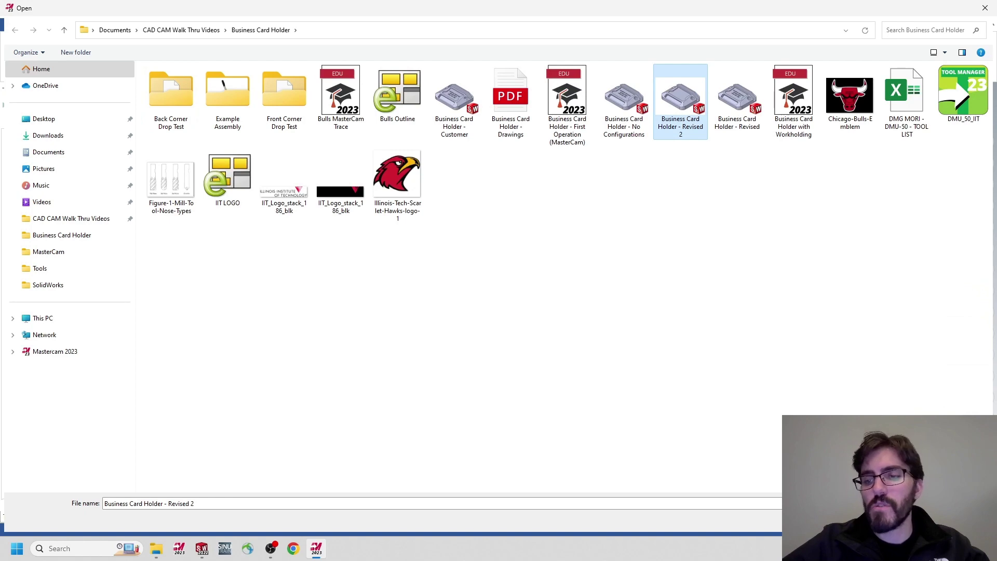
# Open the selected card holder part using its "No Text or Logo" SOLIDWORKS configuration.
pyautogui.click(916, 522)
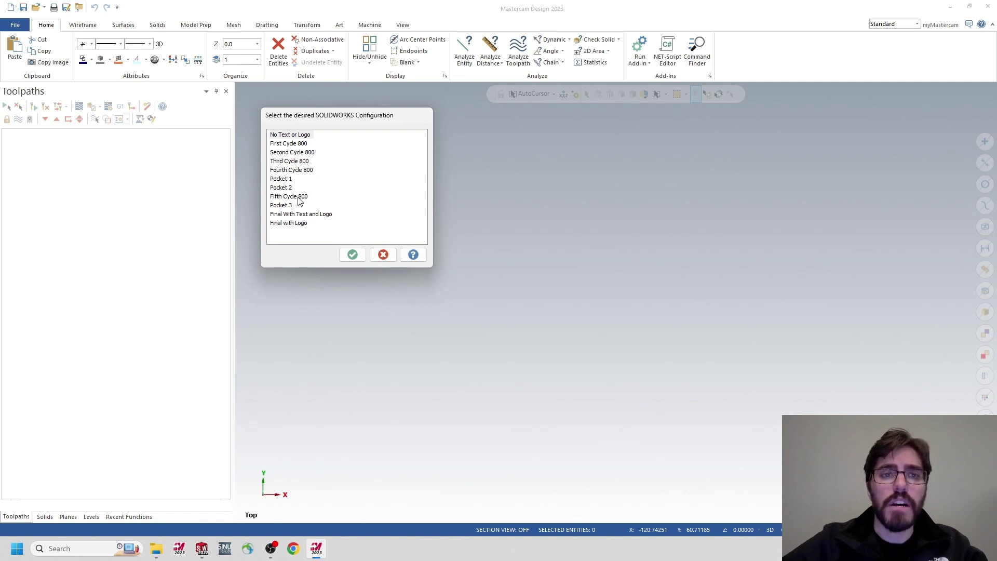
pyautogui.click(285, 136)
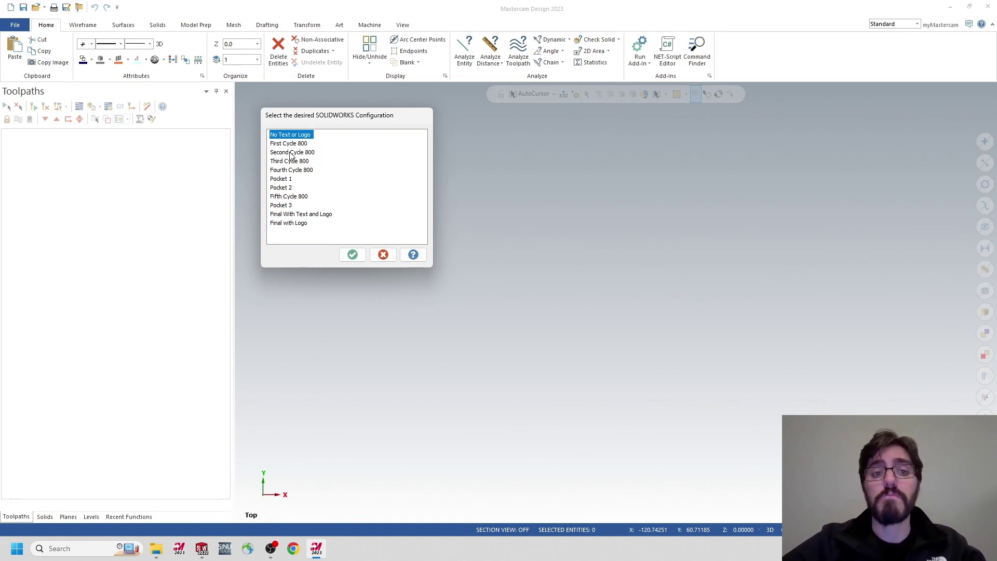
pyautogui.click(352, 254)
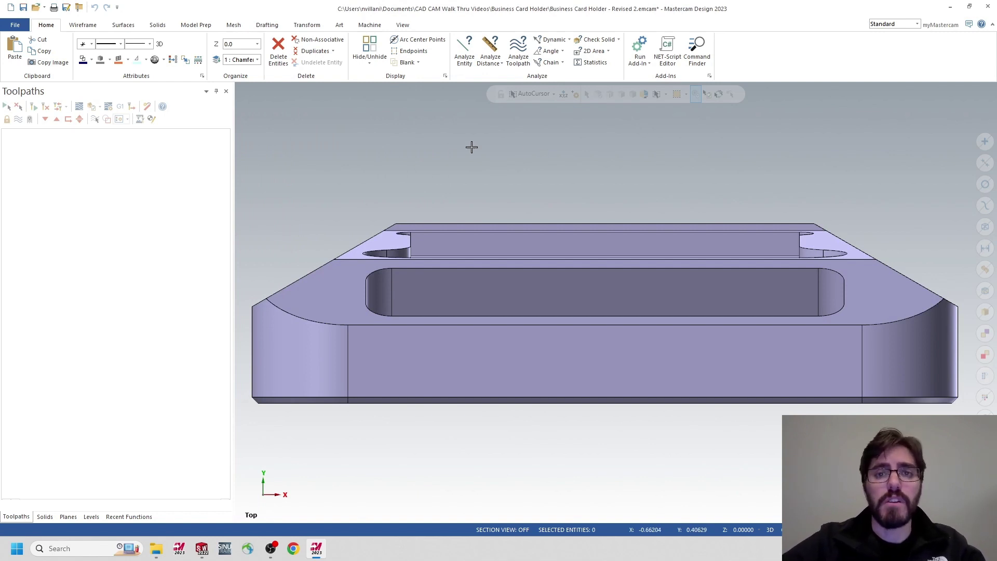
# Add level 2 to the imported card holder file and name it Wireframe.
pyautogui.rightClick(509, 159)
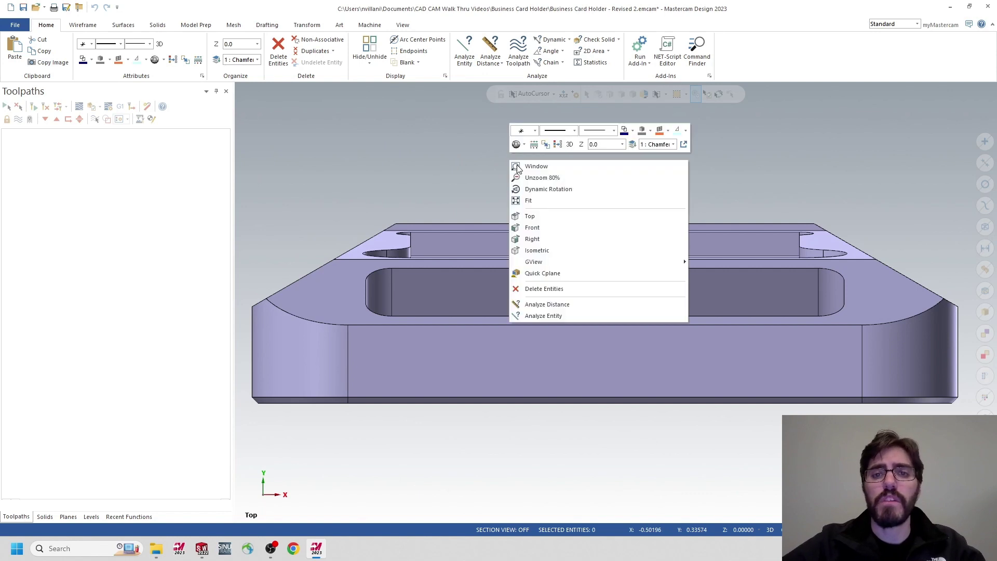
pyautogui.click(544, 223)
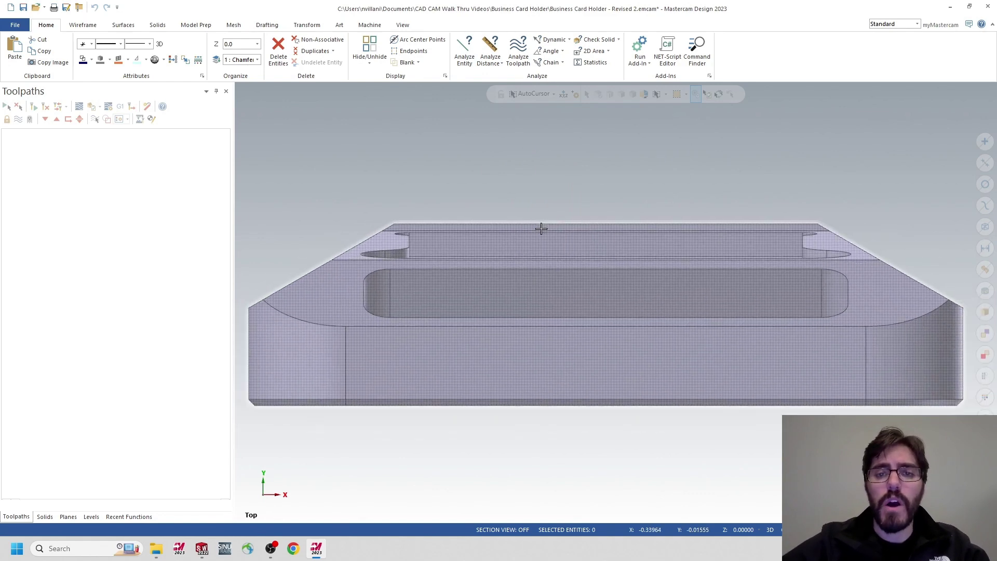
pyautogui.scroll(-2, 574, 318)
pyautogui.hotkey('alt', '2')
pyautogui.moveTo(581, 276); pyautogui.dragTo(621, 251, button='middle')
pyautogui.scroll(-2, 680, 280)
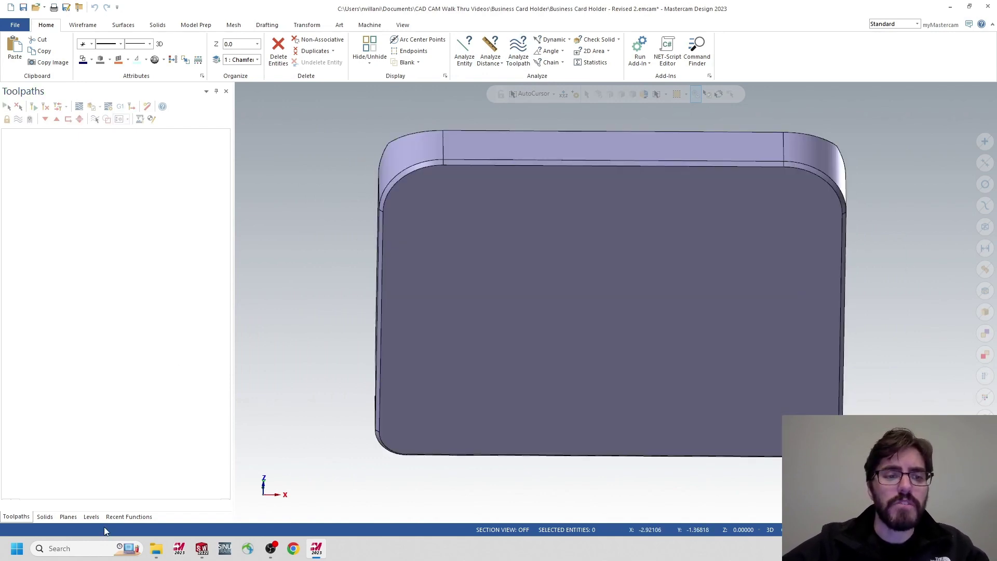
pyautogui.click(91, 516)
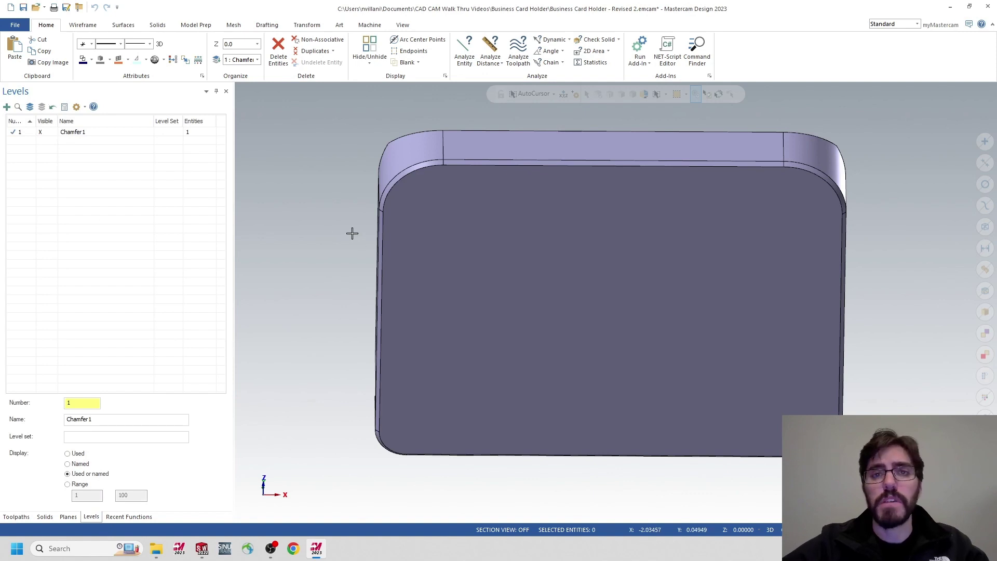
pyautogui.click(7, 107)
pyautogui.click(85, 143)
pyautogui.click(85, 144)
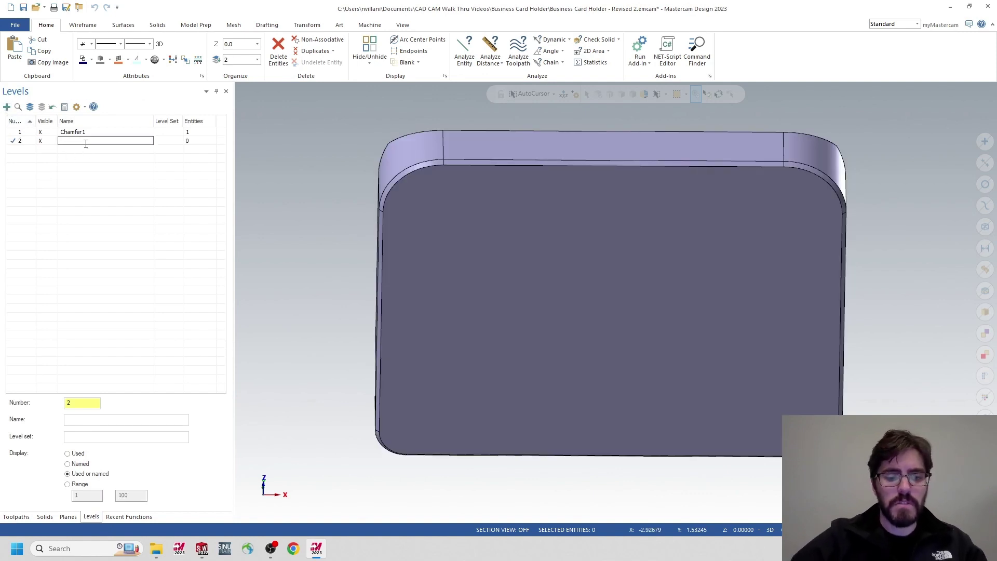
pyautogui.press('Return')
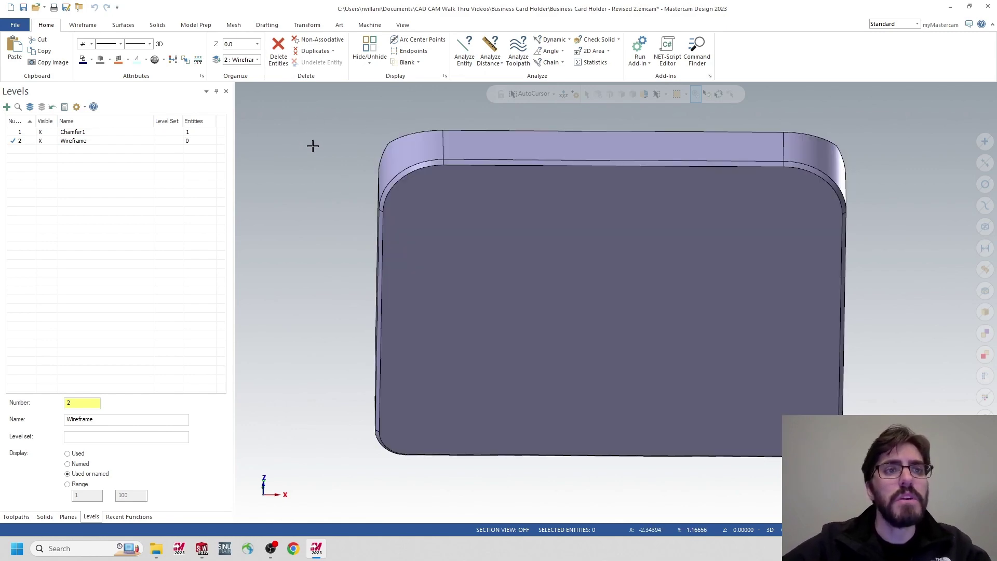
# Create a rectangular bounding box around the card holder solid, sized X 3.75, Y 1.0 and Z 3.
pyautogui.click(82, 25)
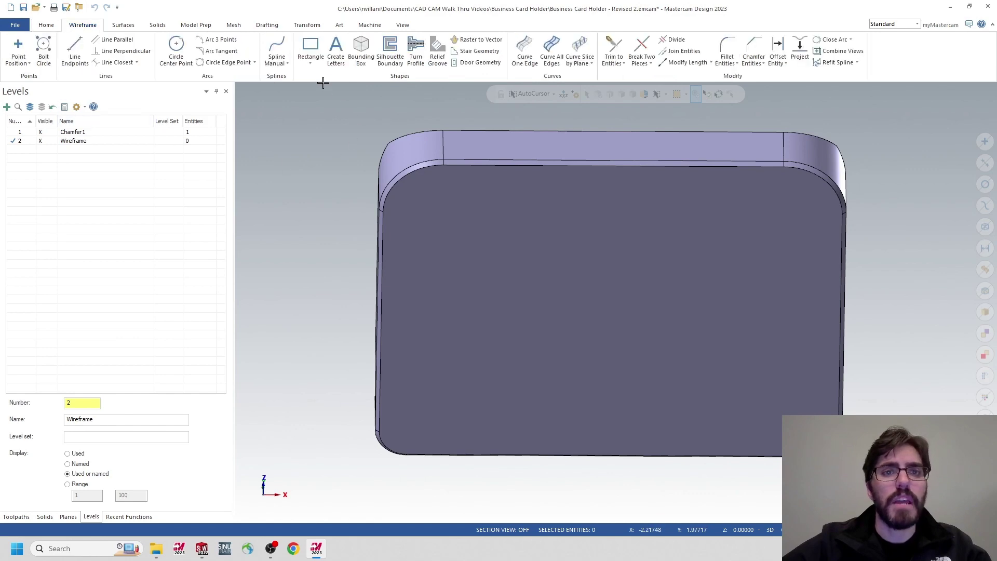
pyautogui.click(360, 52)
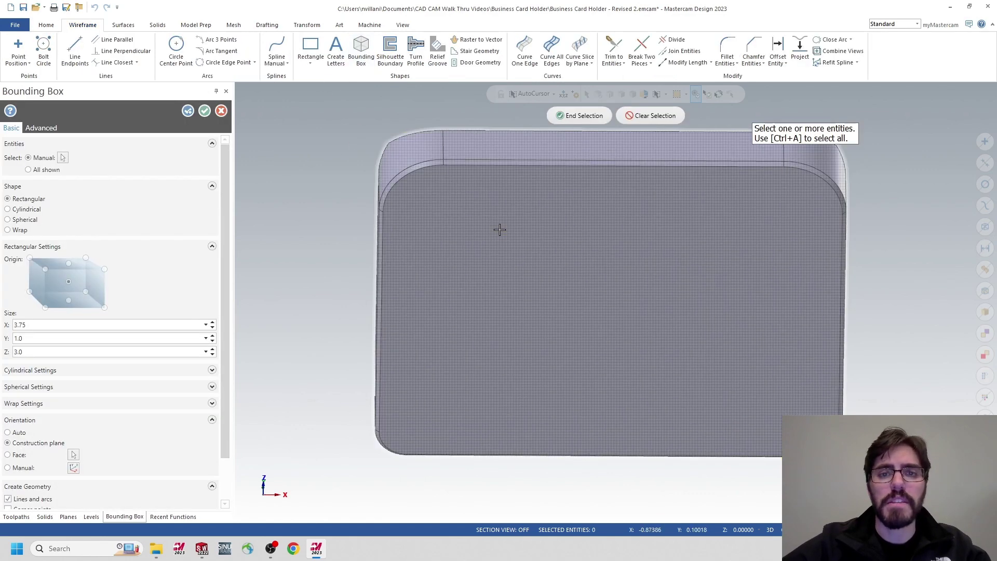
pyautogui.click(499, 229)
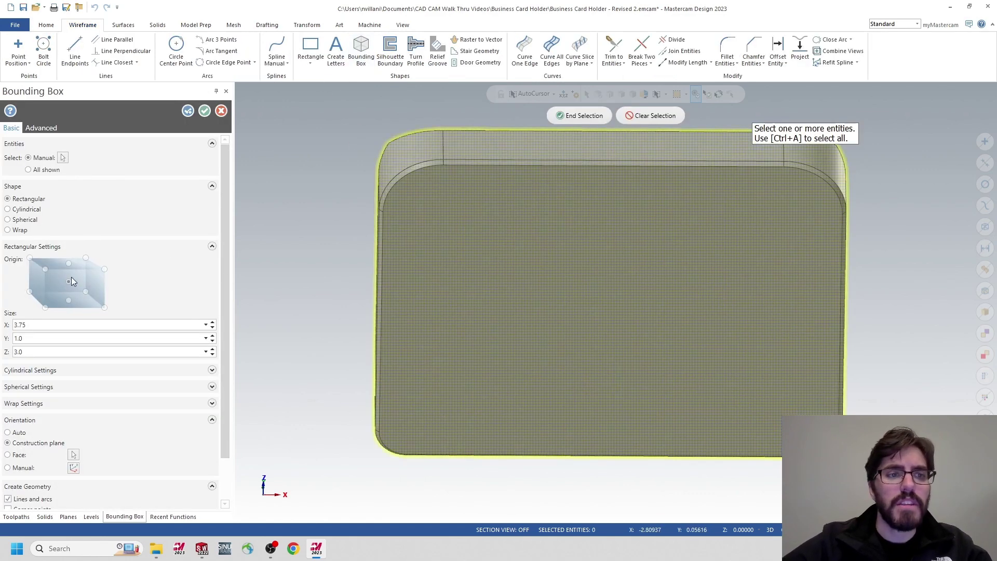
pyautogui.click(577, 117)
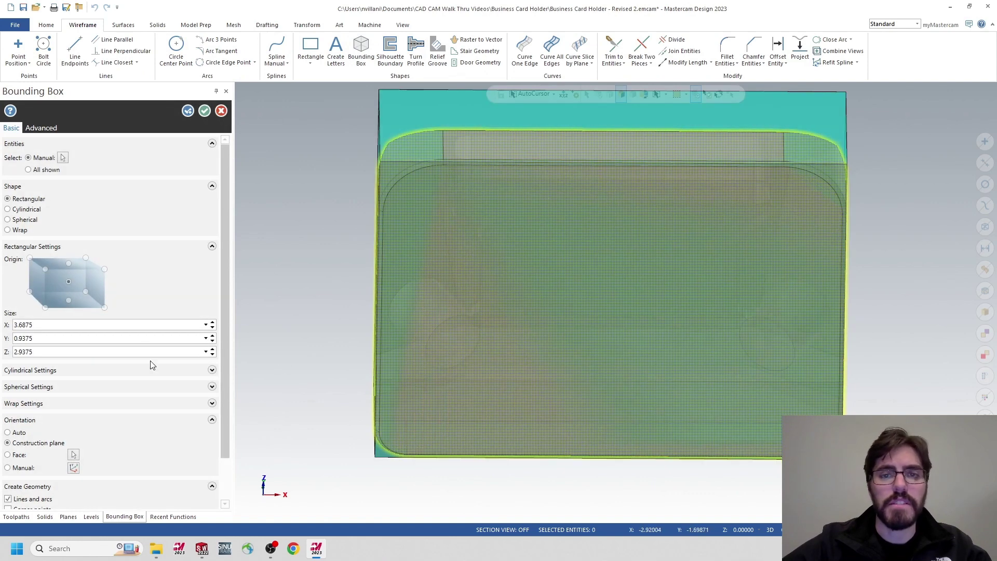
pyautogui.doubleClick(20, 324)
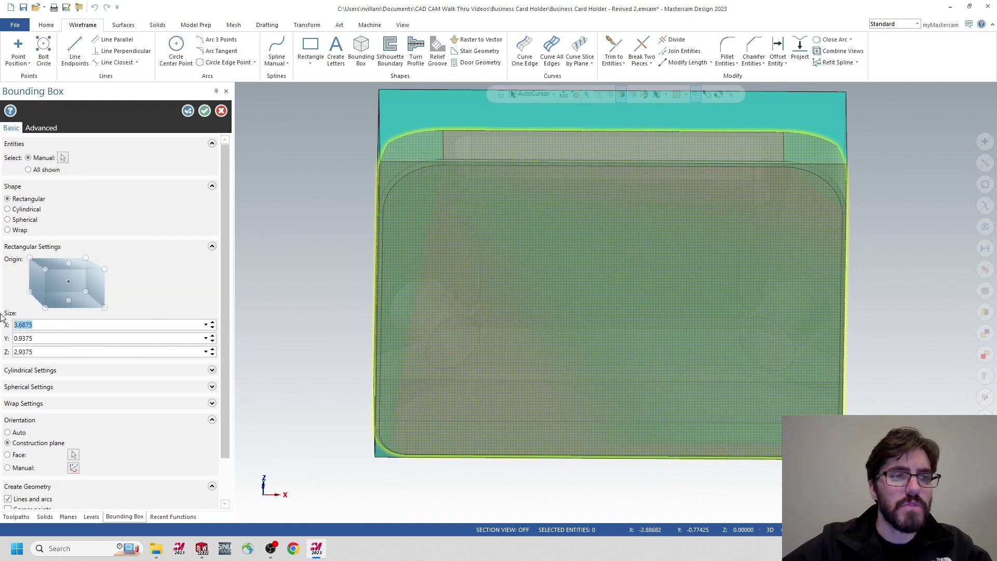
pyautogui.write('3.75')
pyautogui.press('Return')
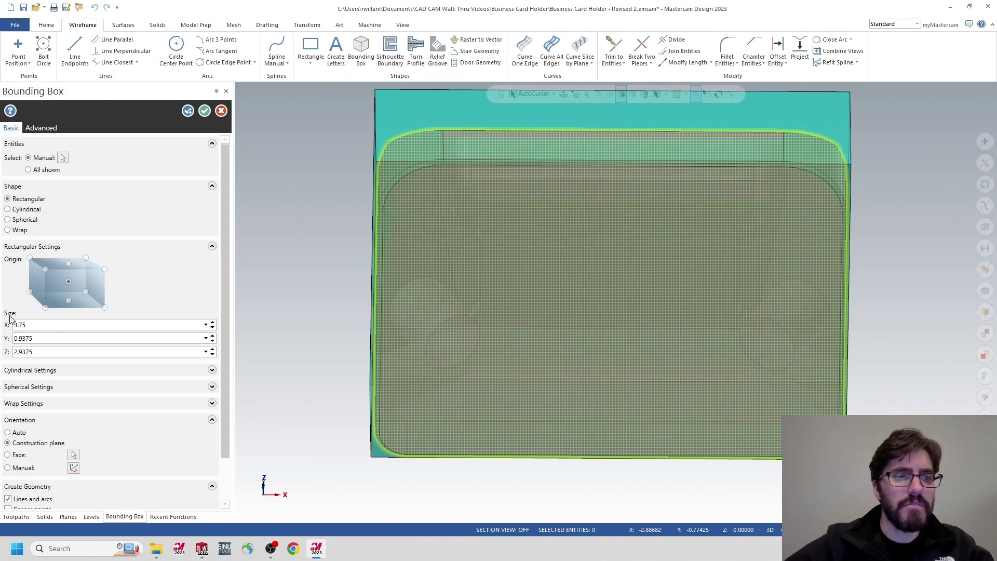
pyautogui.moveTo(48, 338); pyautogui.dragTo(4, 340)
pyautogui.write('1.0')
pyautogui.doubleClick(14, 353)
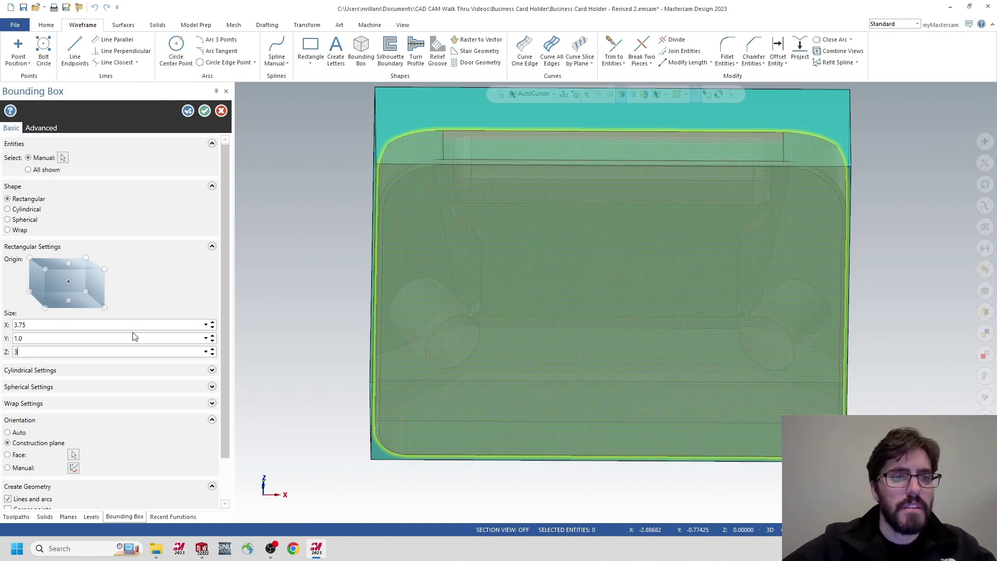
pyautogui.write('3')
pyautogui.hotkey('shift', 'Tab')
pyautogui.click(204, 111)
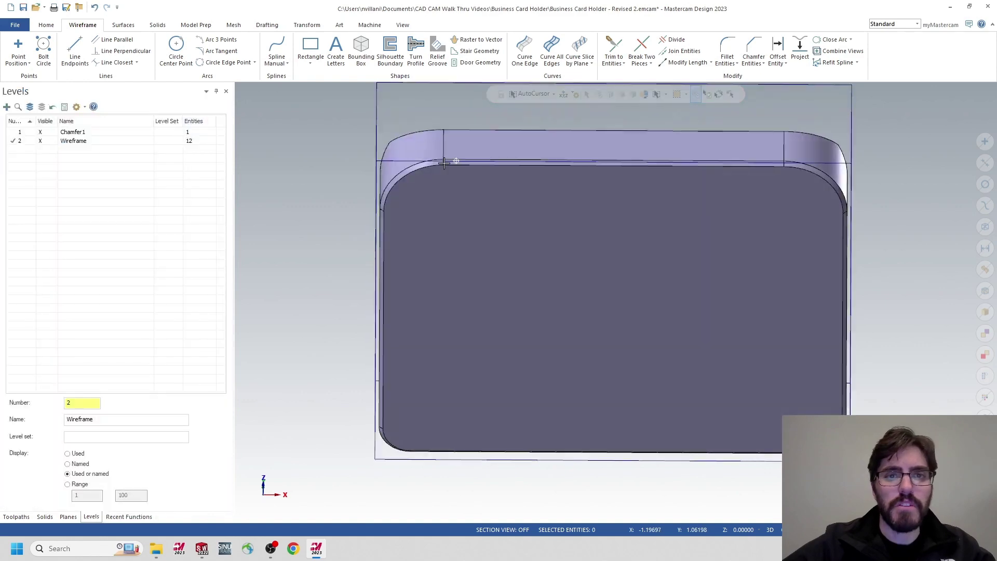
# Place a new dynamic plane at the WCS origin and rotate it 90° about X so Z points toward the part's flat back face.
pyautogui.moveTo(422, 173)
pyautogui.mouseDown(button='middle')
pyautogui.moveTo(461, 192)
pyautogui.moveTo(465, 251)
pyautogui.moveTo(529, 269)
pyautogui.moveTo(656, 256)
pyautogui.moveTo(510, 203)
pyautogui.mouseUp(button='middle')
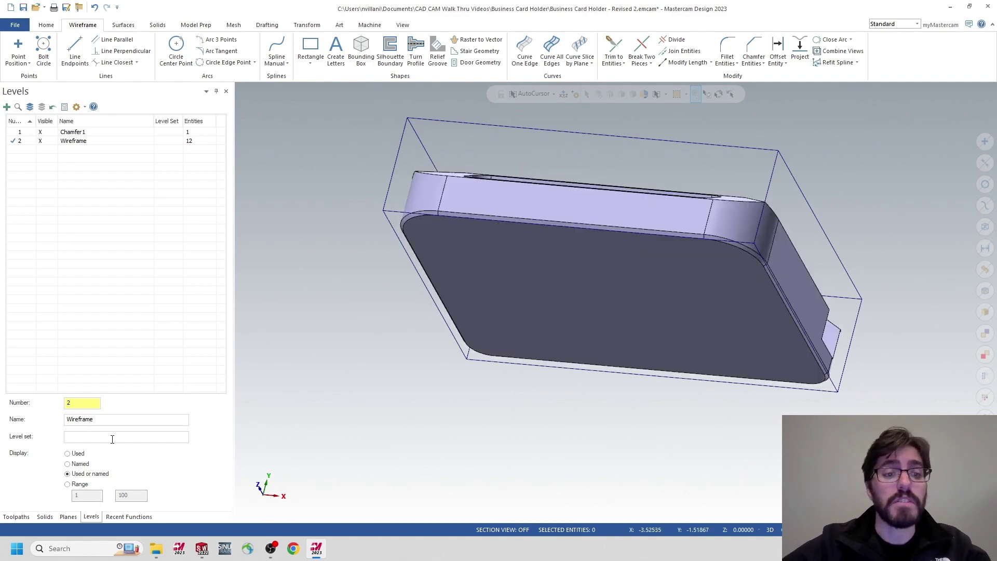
pyautogui.click(73, 518)
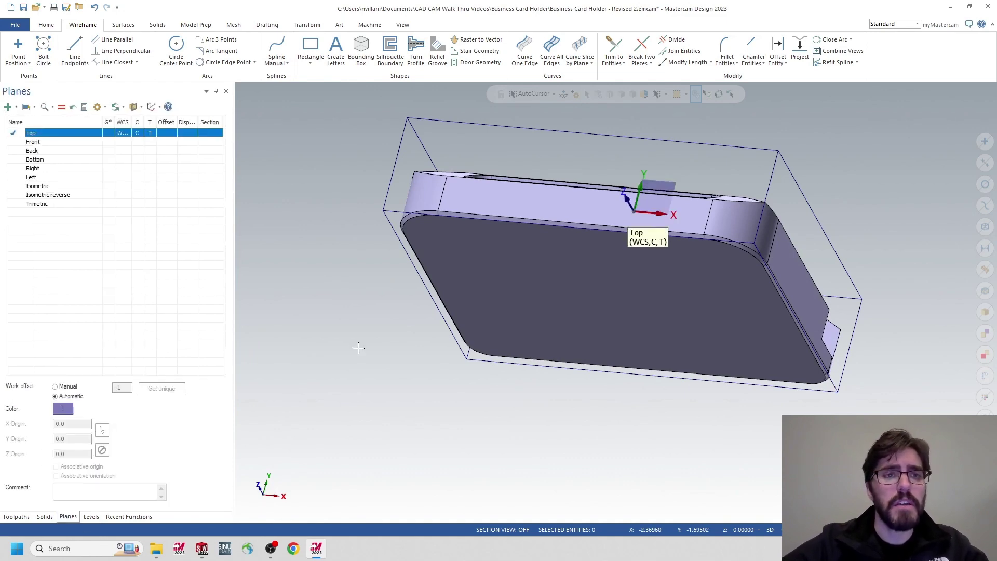
pyautogui.moveTo(648, 271); pyautogui.dragTo(727, 181, button='middle')
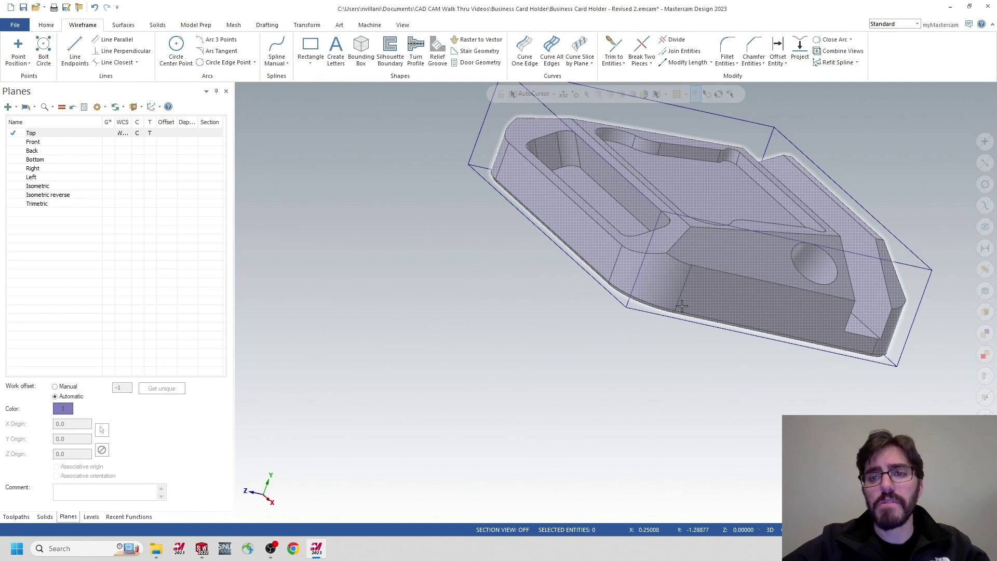
pyautogui.moveTo(718, 172); pyautogui.dragTo(650, 380, button='middle')
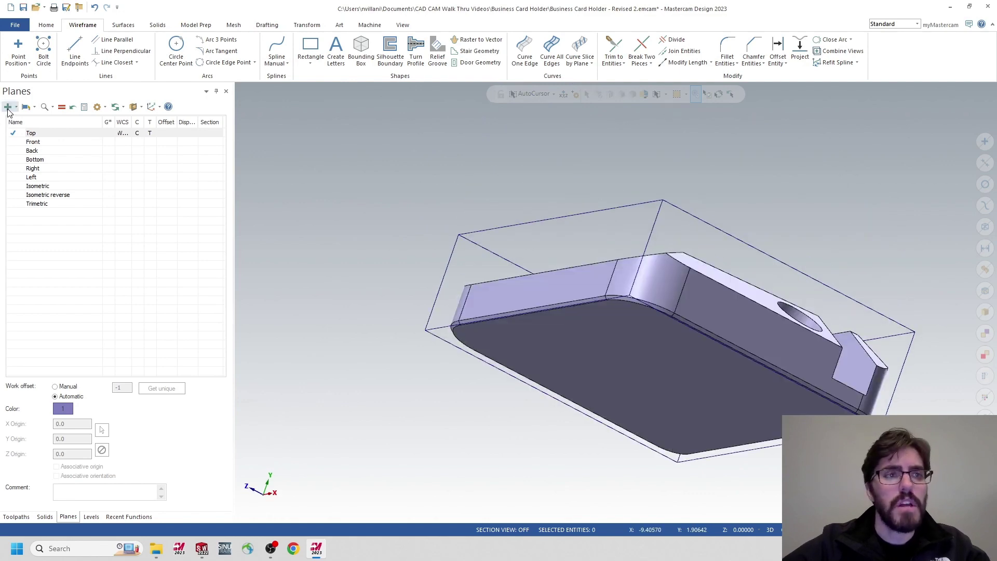
pyautogui.click(8, 108)
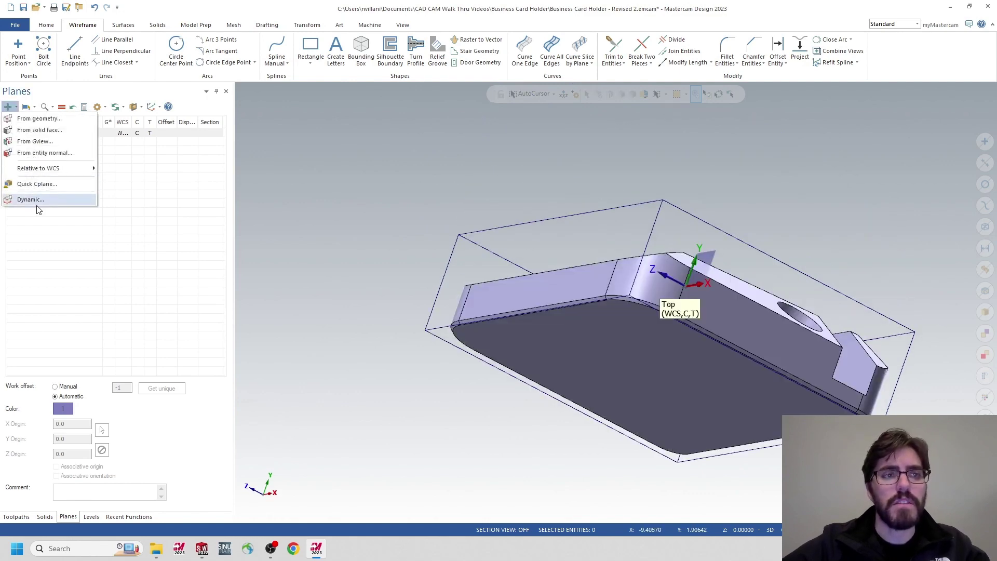
pyautogui.click(29, 200)
pyautogui.moveTo(519, 135); pyautogui.dragTo(657, 336, button='middle')
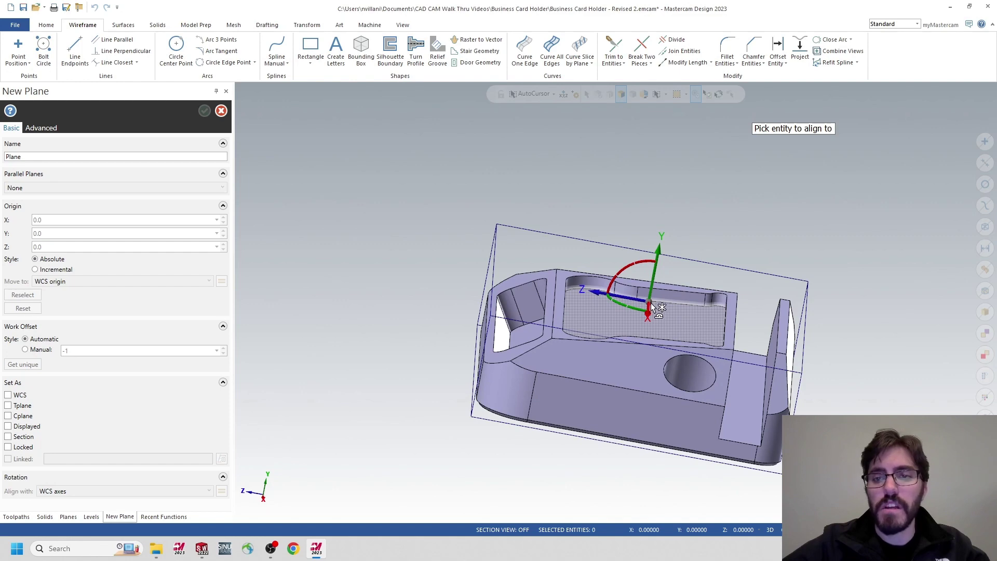
pyautogui.click(652, 306)
pyautogui.moveTo(624, 320); pyautogui.dragTo(616, 309, button='middle')
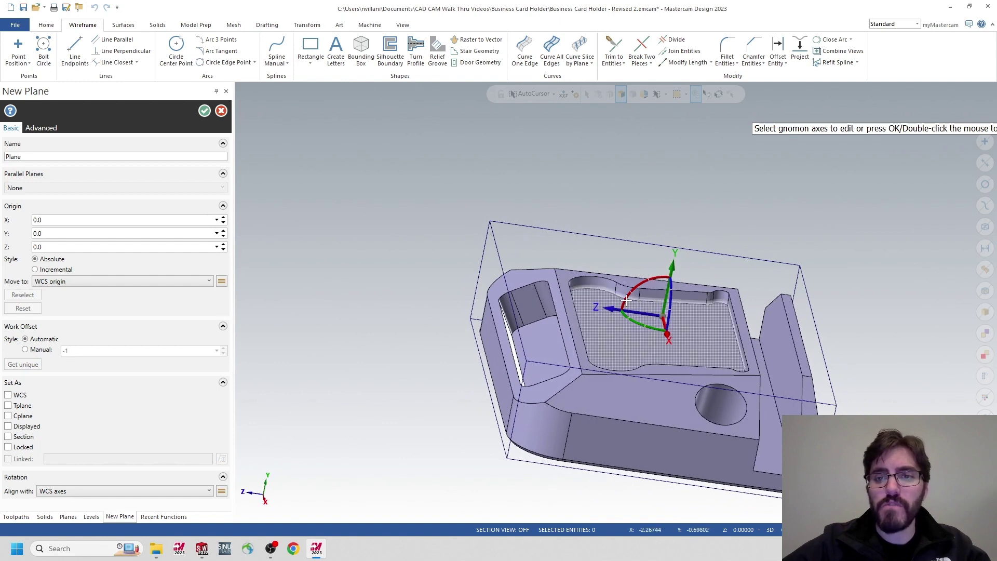
pyautogui.click(627, 296)
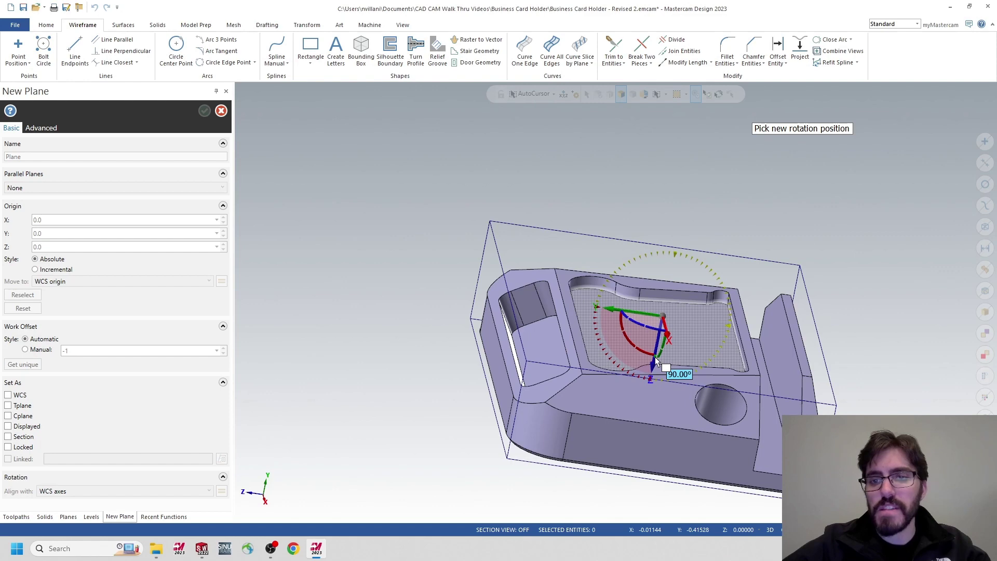
pyautogui.click(655, 356)
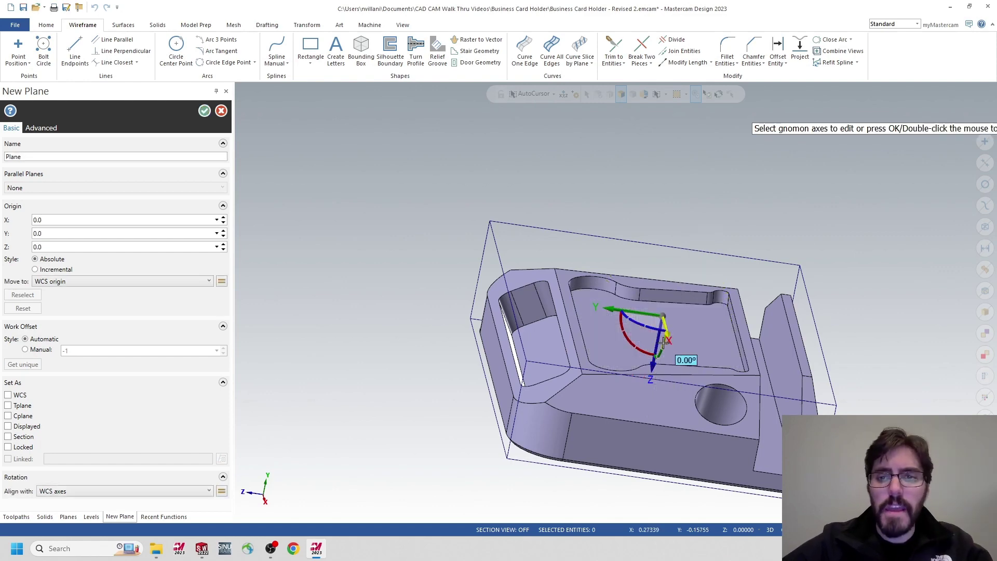
# Move the new plane's origin 0.9375 in along its Z axis onto the part's flat back face.
pyautogui.moveTo(664, 342); pyautogui.dragTo(664, 338, button='middle')
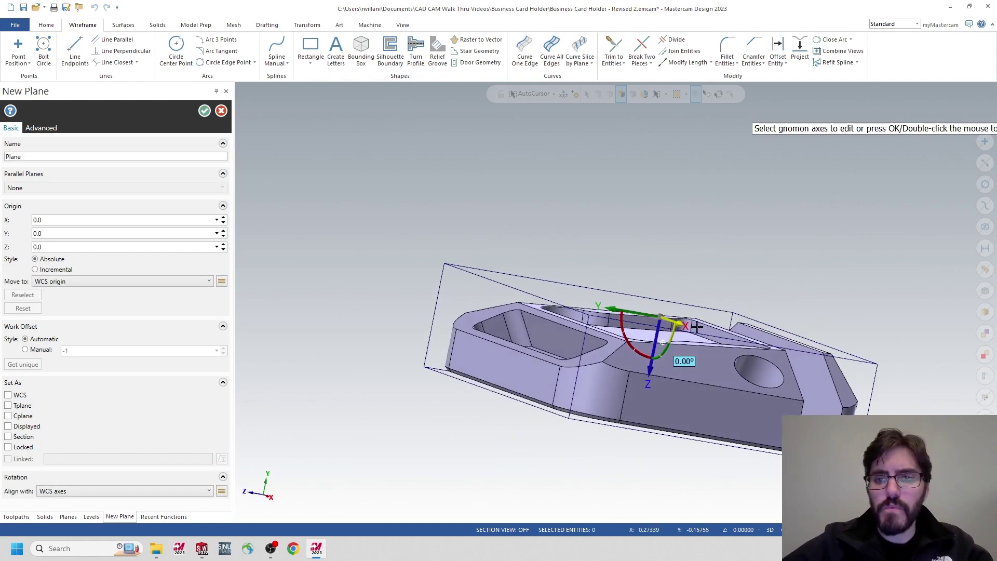
pyautogui.click(655, 337)
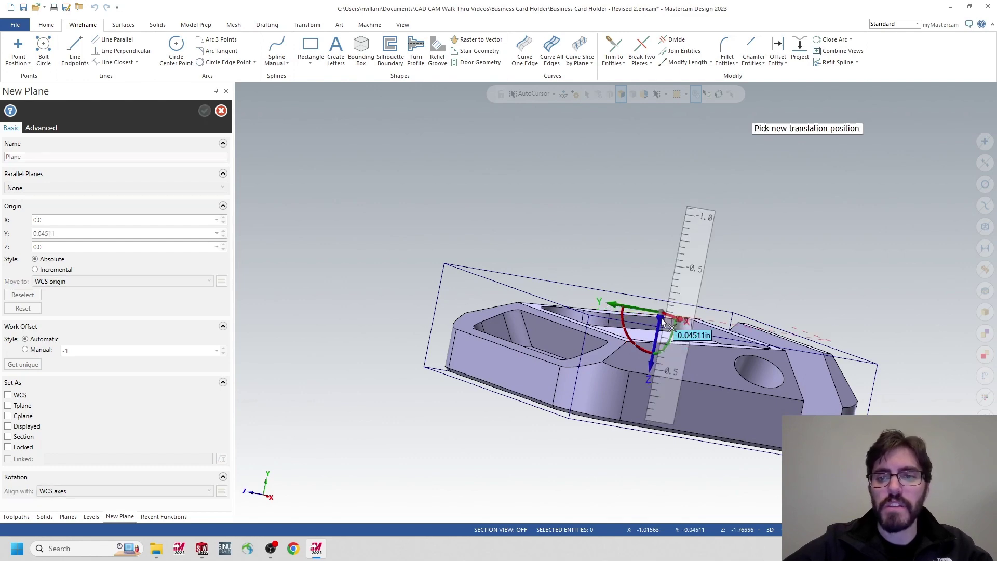
pyautogui.moveTo(662, 350); pyautogui.dragTo(526, 355, button='middle')
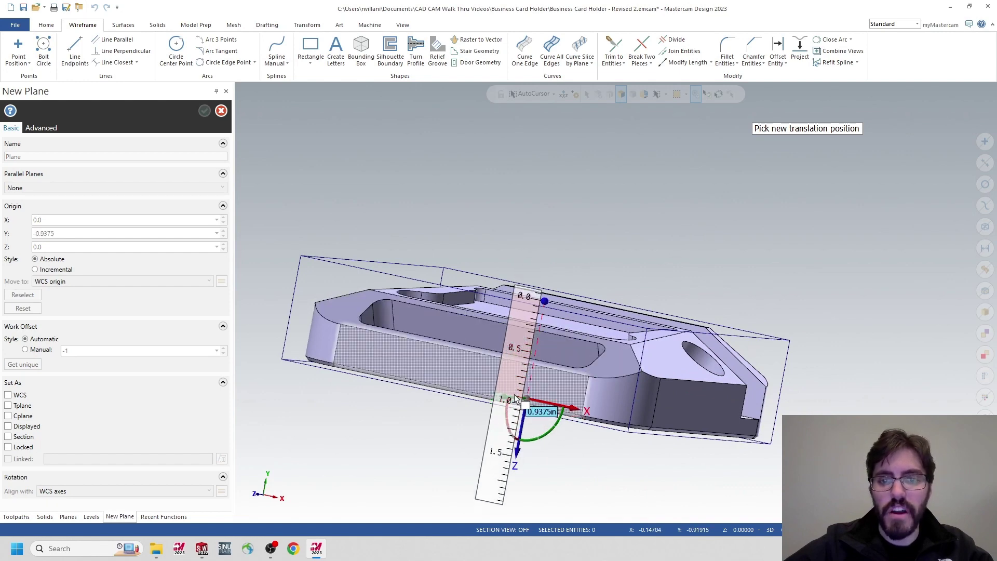
pyautogui.click(513, 398)
# Rotate the new plane 180° about its Z axis and save it with the name 1st Op Top.
pyautogui.moveTo(514, 399); pyautogui.dragTo(549, 366, button='middle')
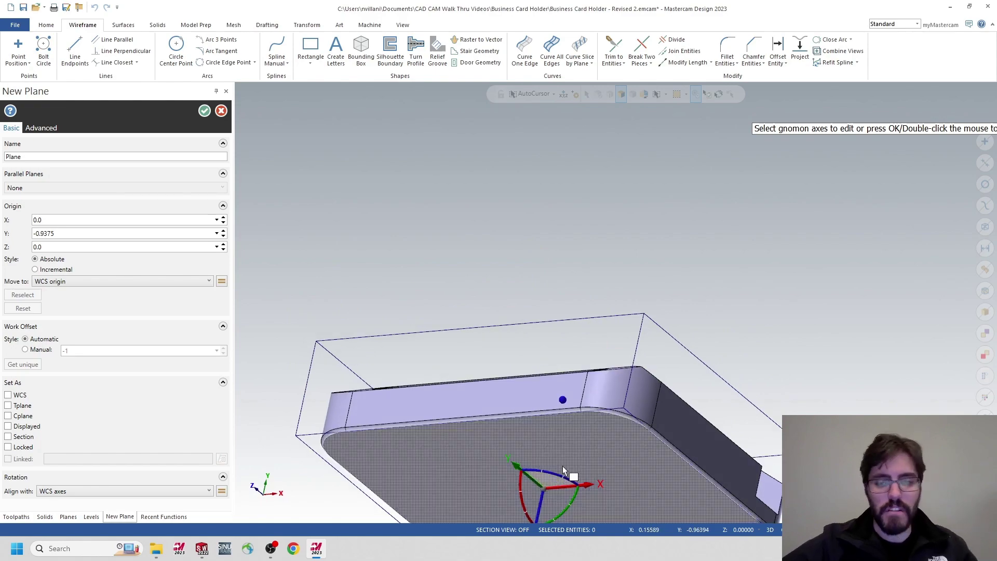
pyautogui.moveTo(567, 474); pyautogui.dragTo(468, 356, button='middle')
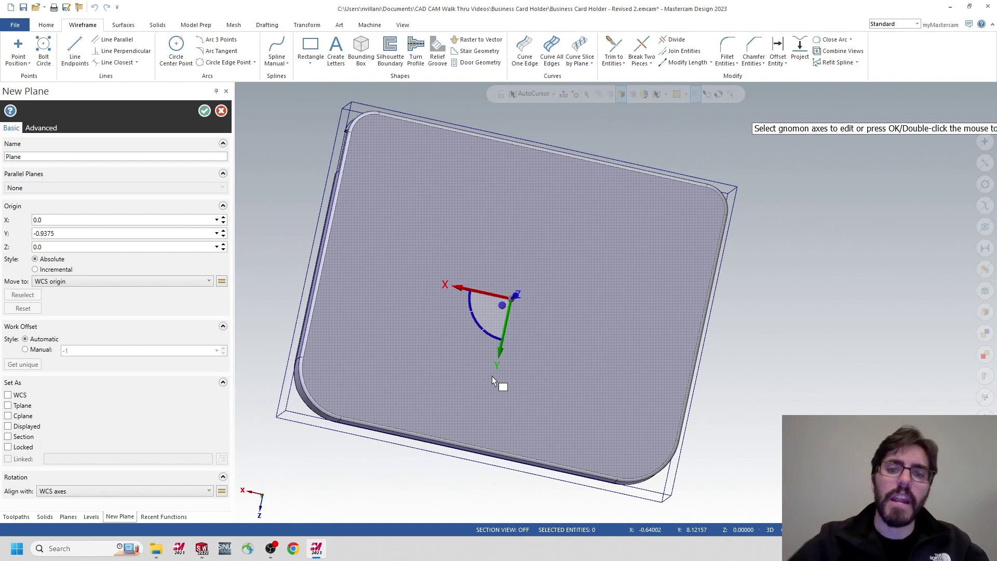
pyautogui.click(470, 303)
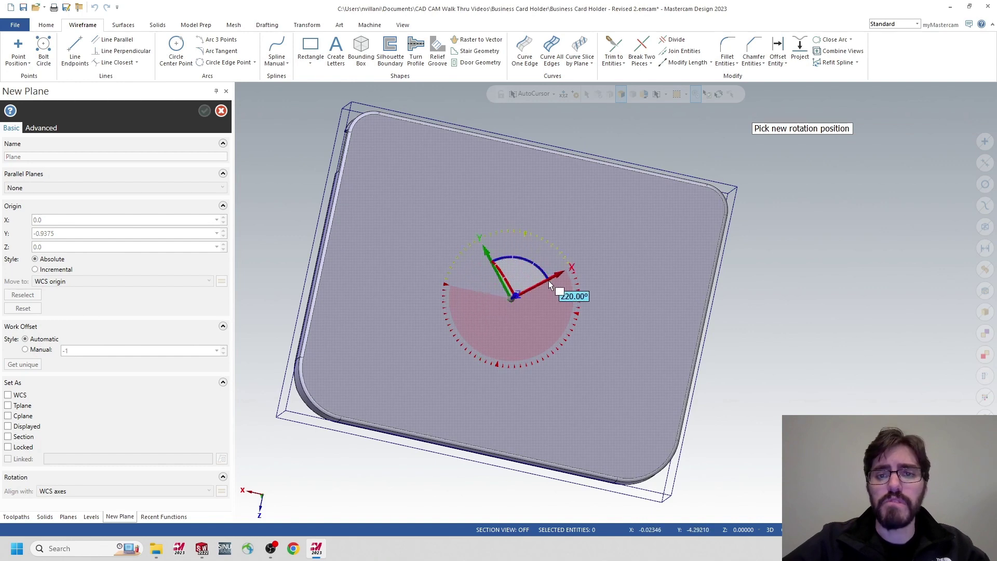
pyautogui.click(564, 316)
pyautogui.moveTo(42, 158); pyautogui.dragTo(2, 154)
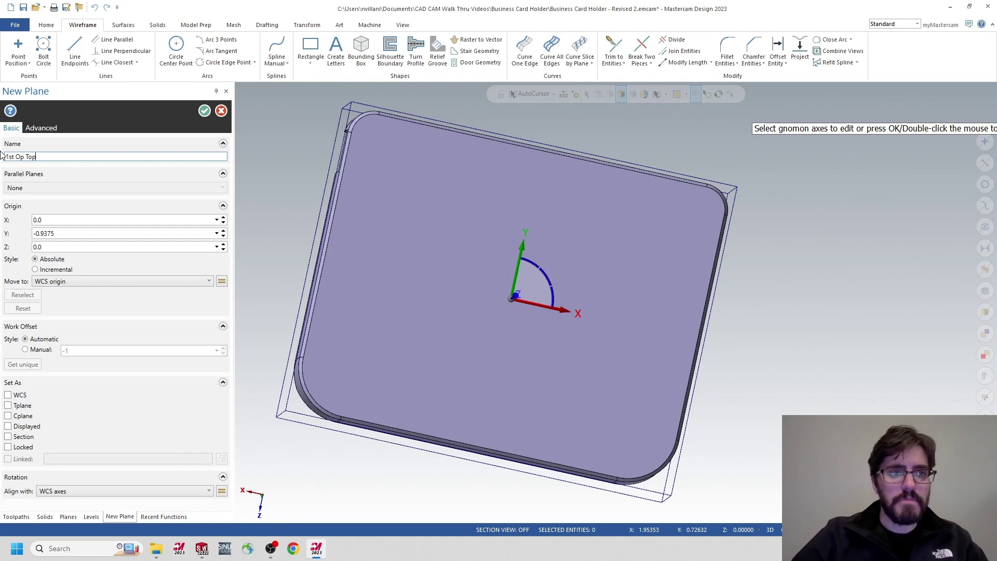
pyautogui.click(204, 115)
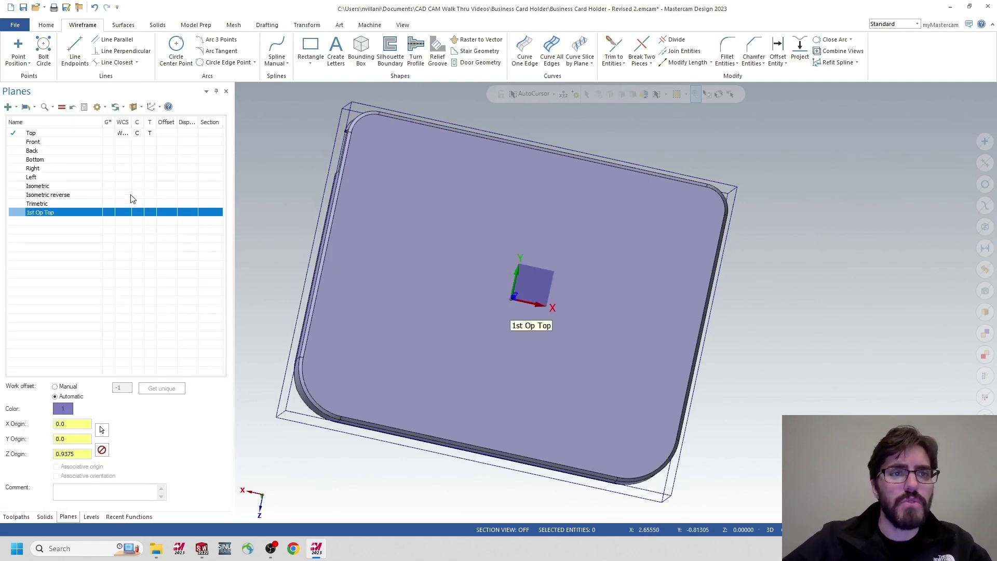
# Set 1st Op Top as the WCS, construction plane and tool plane, and show the part in its top view.
pyautogui.click(125, 214)
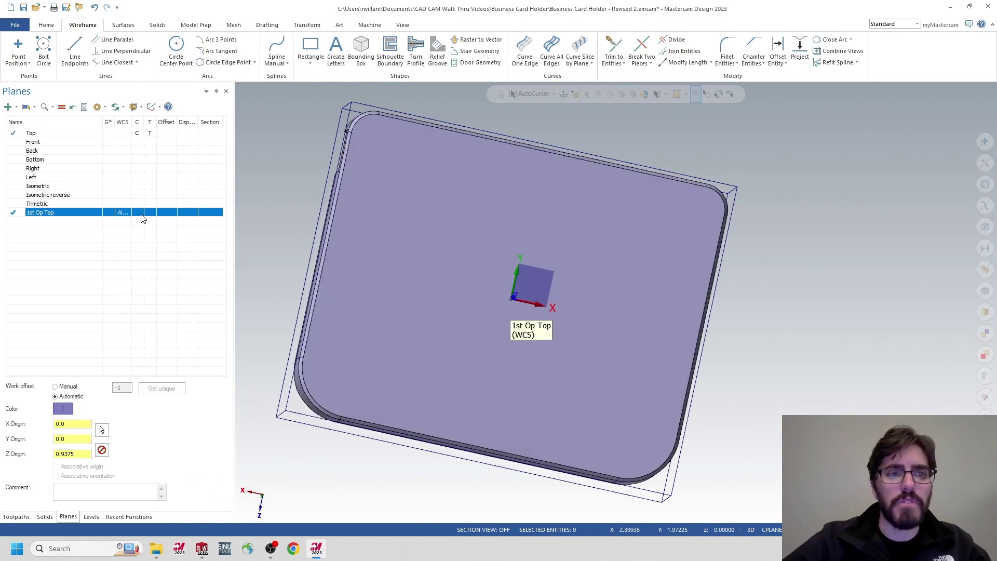
pyautogui.click(141, 214)
pyautogui.click(151, 214)
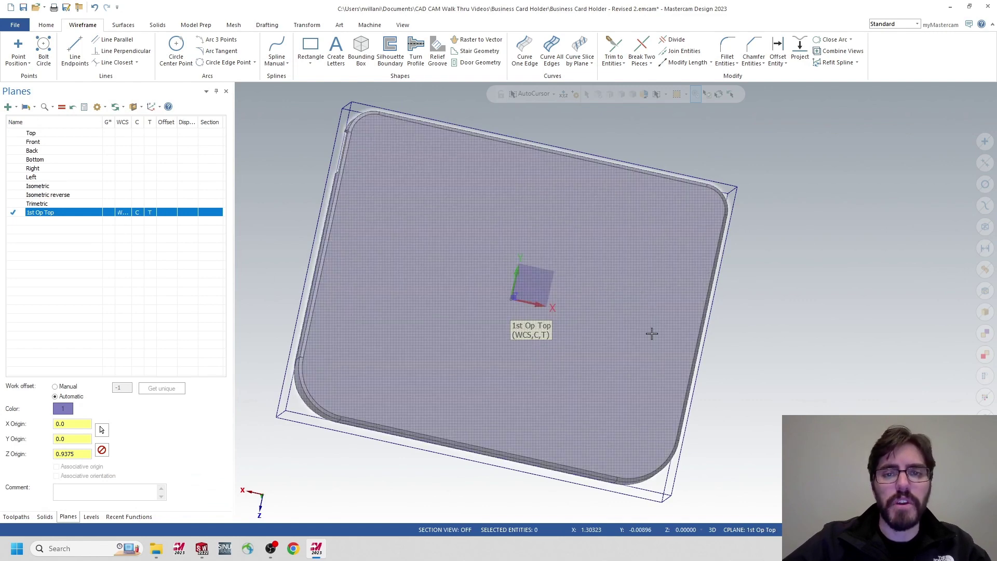
pyautogui.rightClick(791, 247)
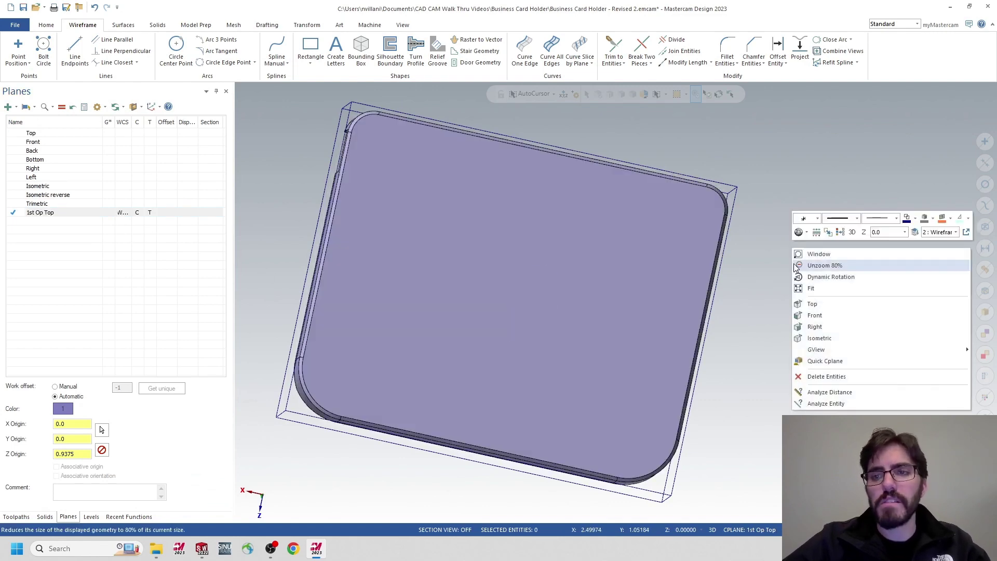
pyautogui.click(858, 306)
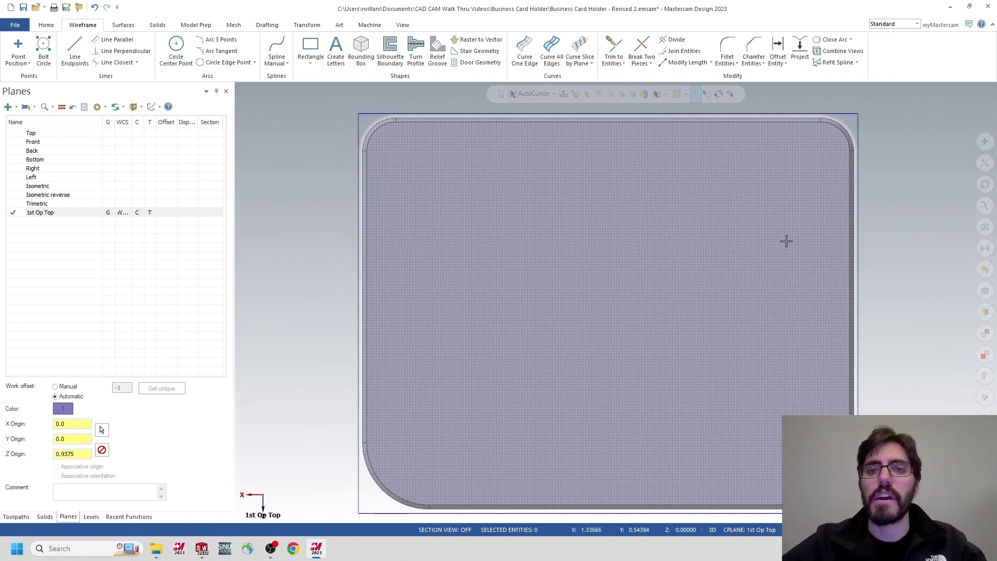
pyautogui.scroll(1, 594, 246)
pyautogui.scroll(-1, 595, 246)
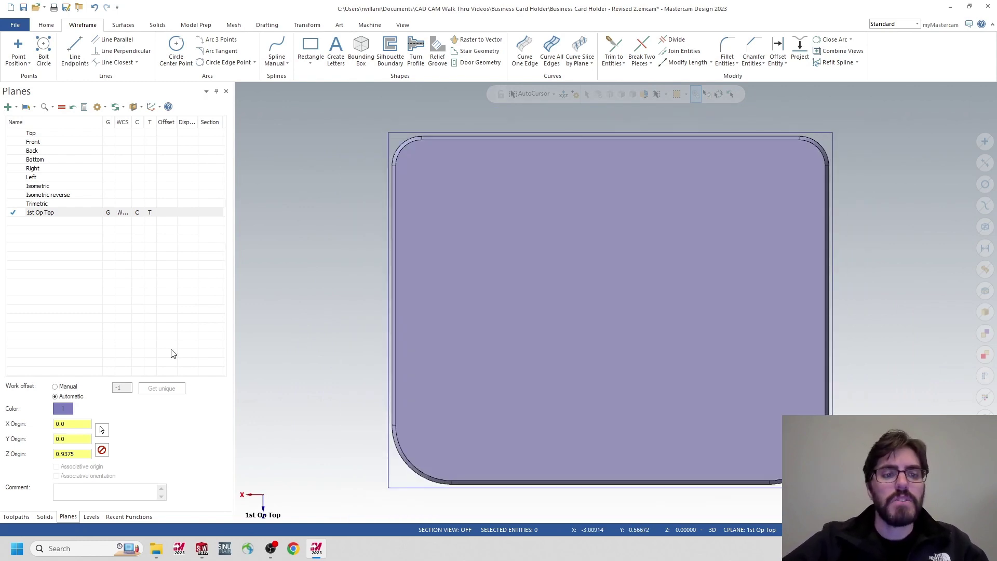
# Add level 3 to the card holder file and name it Logo.
pyautogui.click(92, 517)
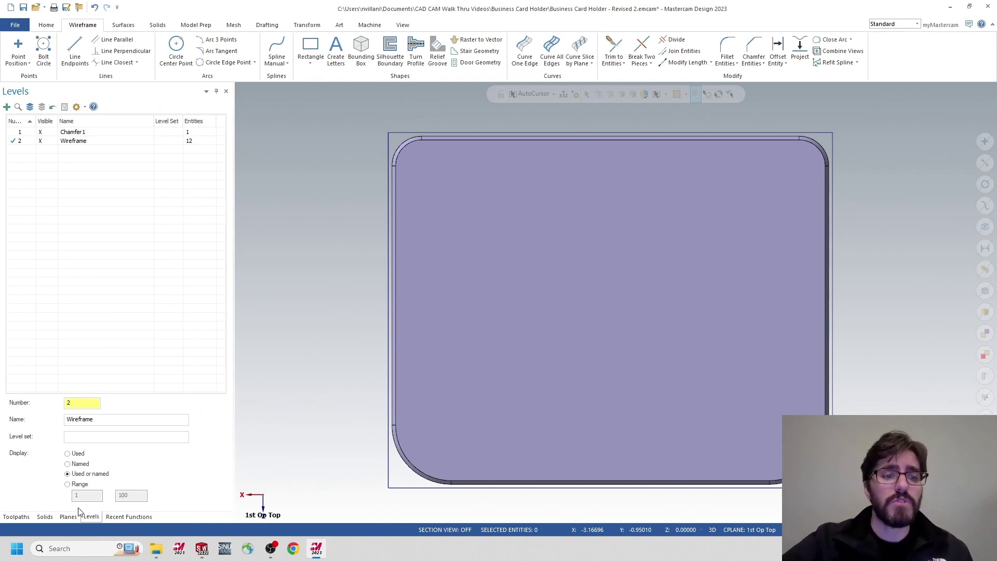
pyautogui.click(68, 517)
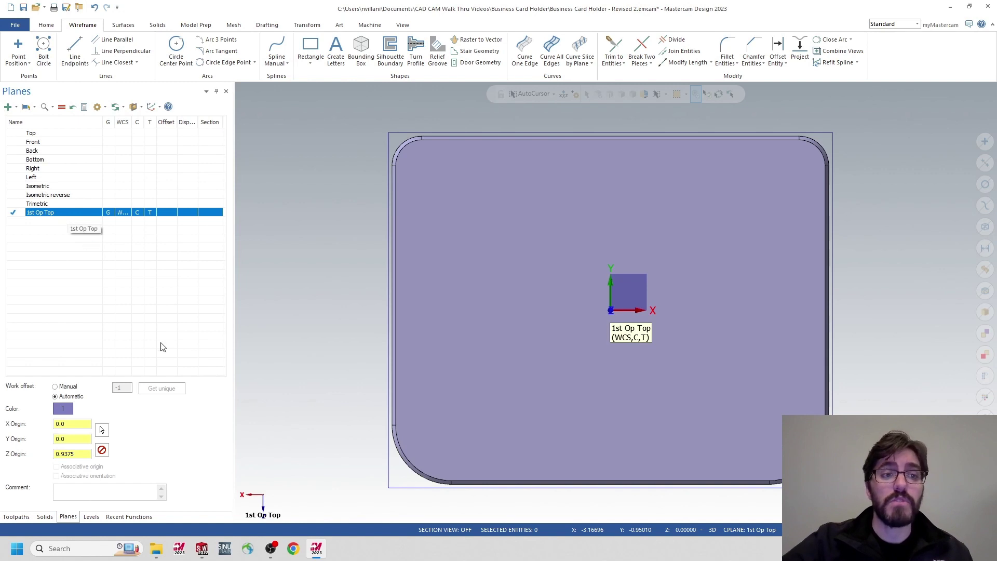
pyautogui.click(92, 516)
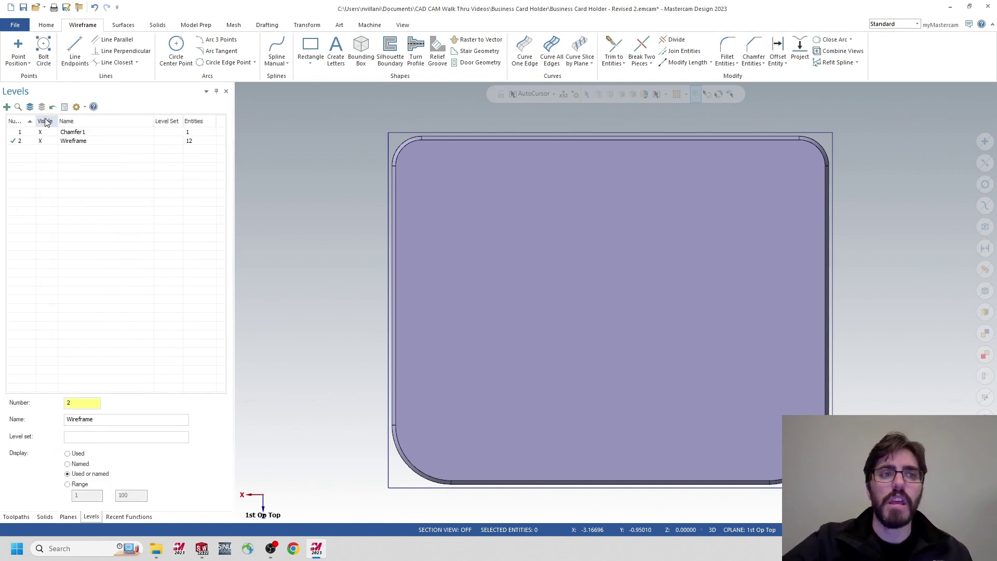
pyautogui.click(7, 107)
pyautogui.doubleClick(80, 150)
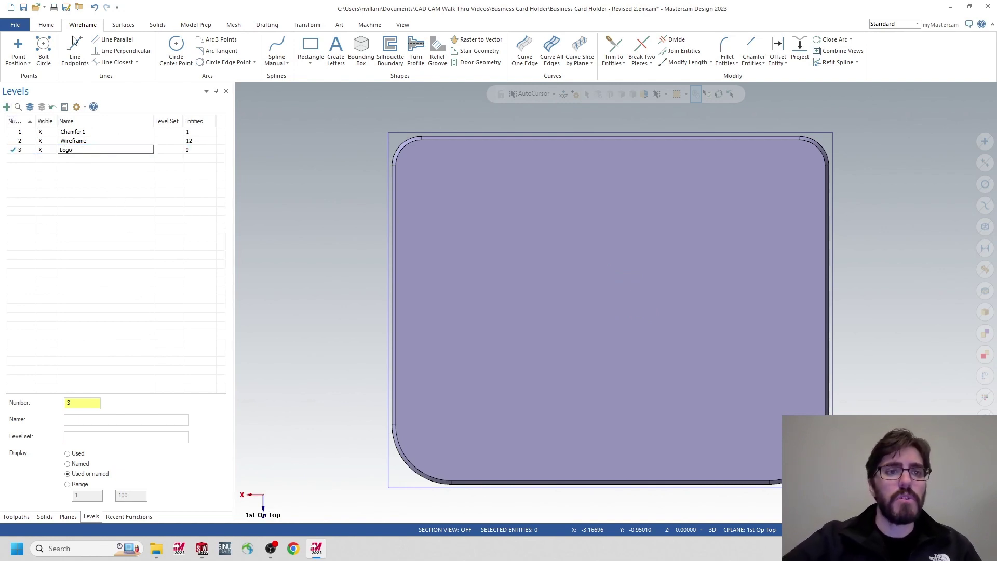
pyautogui.press('Return')
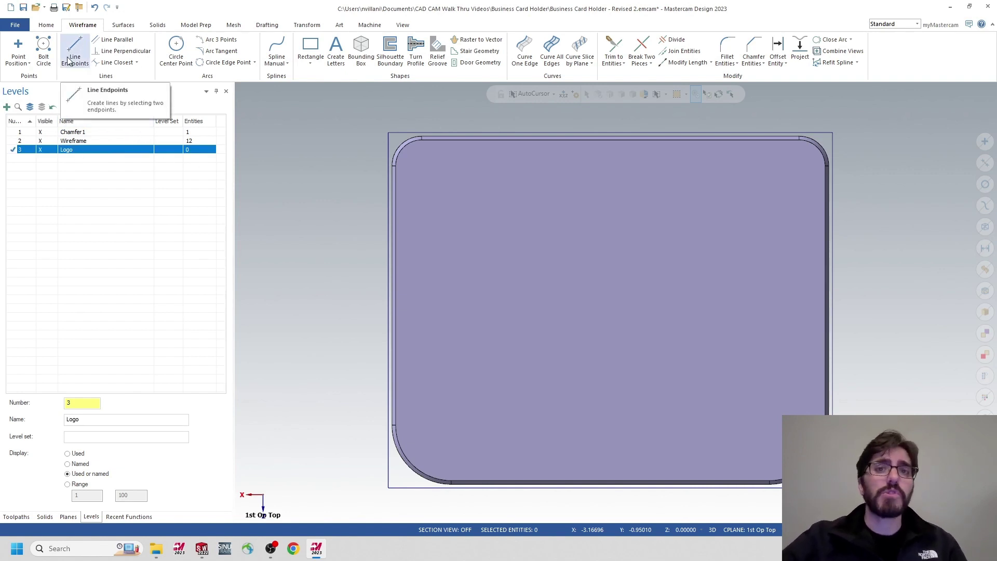
# Merge the IIT LOGO file into the card holder file and set the merged geometry to the construction plane.
pyautogui.click(16, 25)
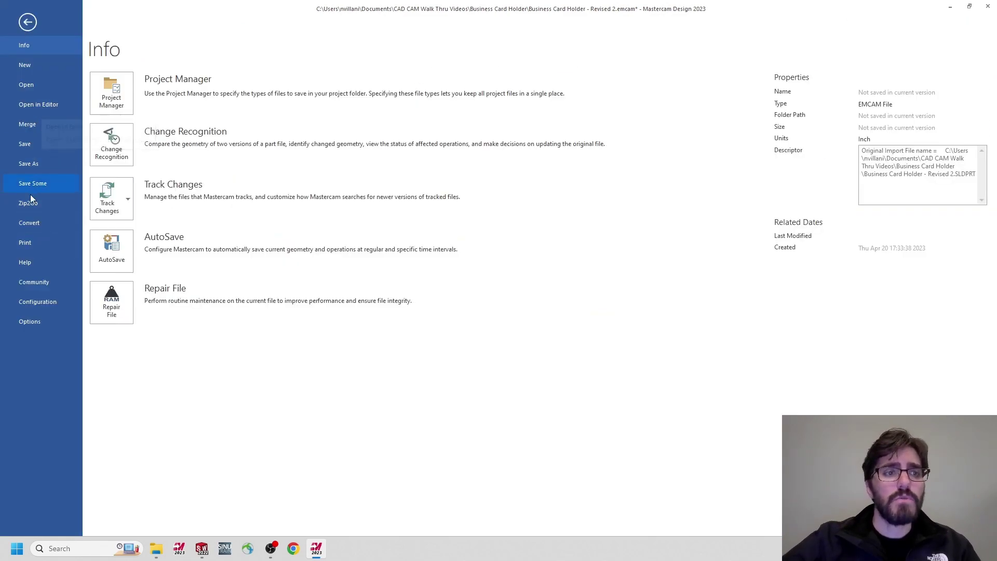
pyautogui.click(27, 124)
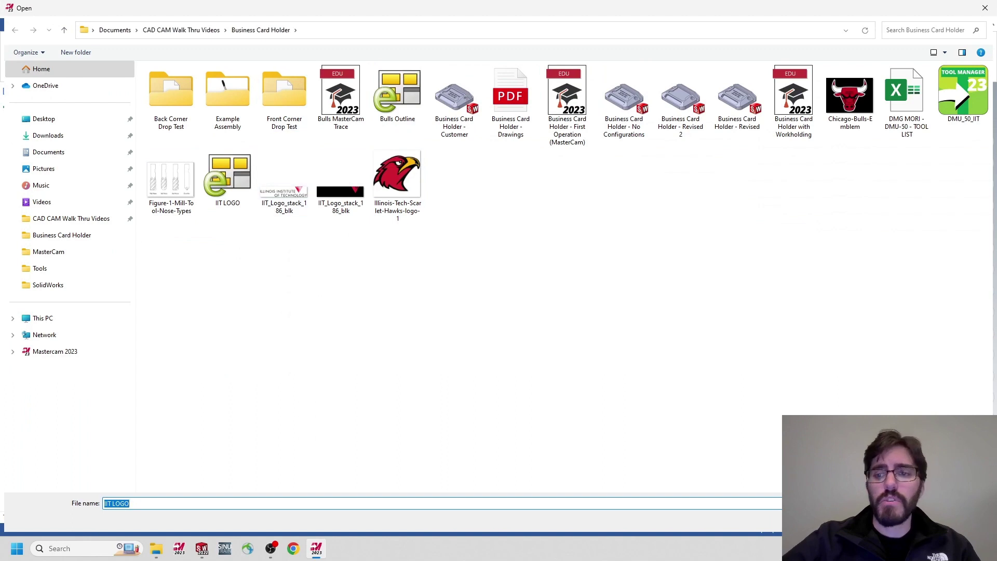
pyautogui.click(935, 502)
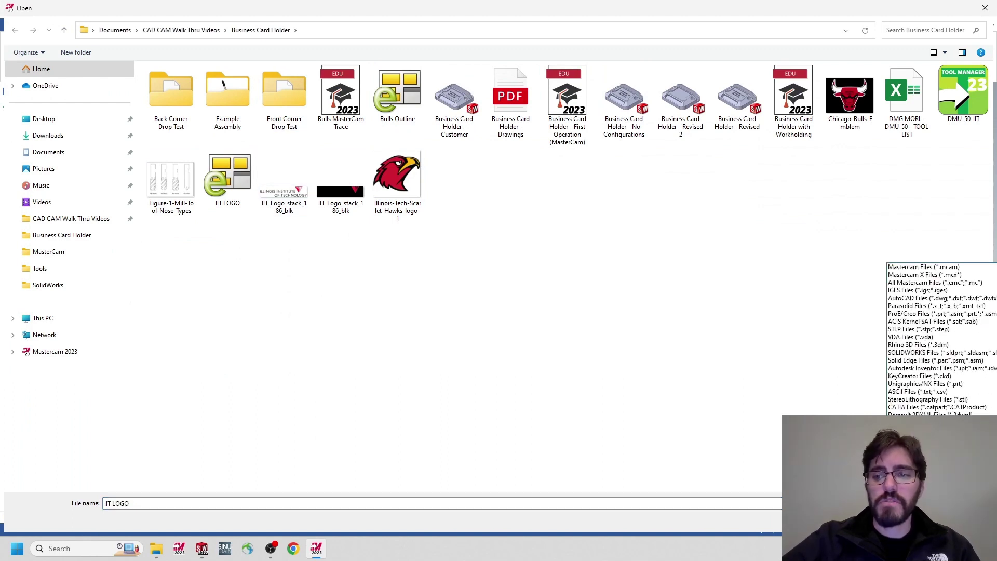
pyautogui.click(935, 502)
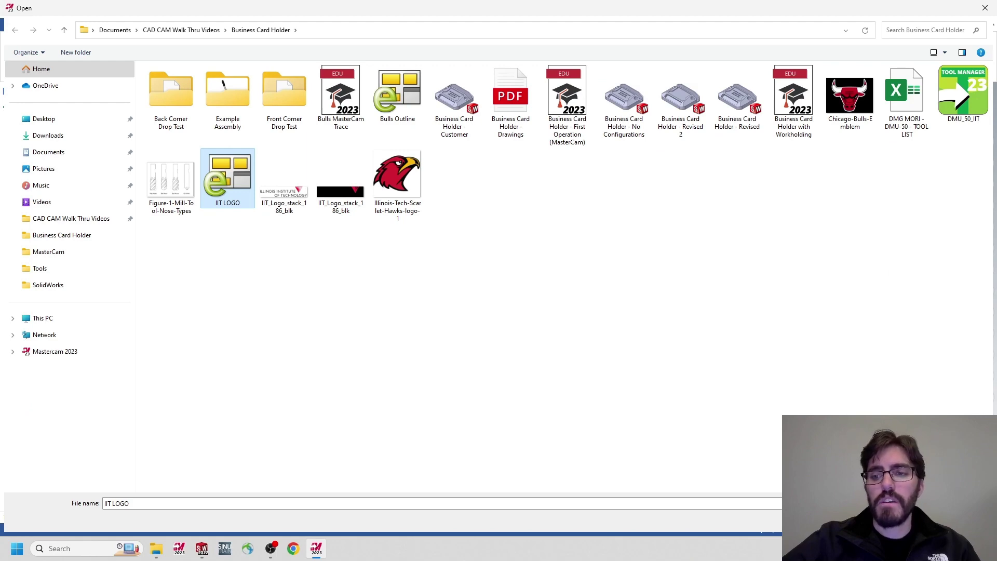
pyautogui.doubleClick(227, 176)
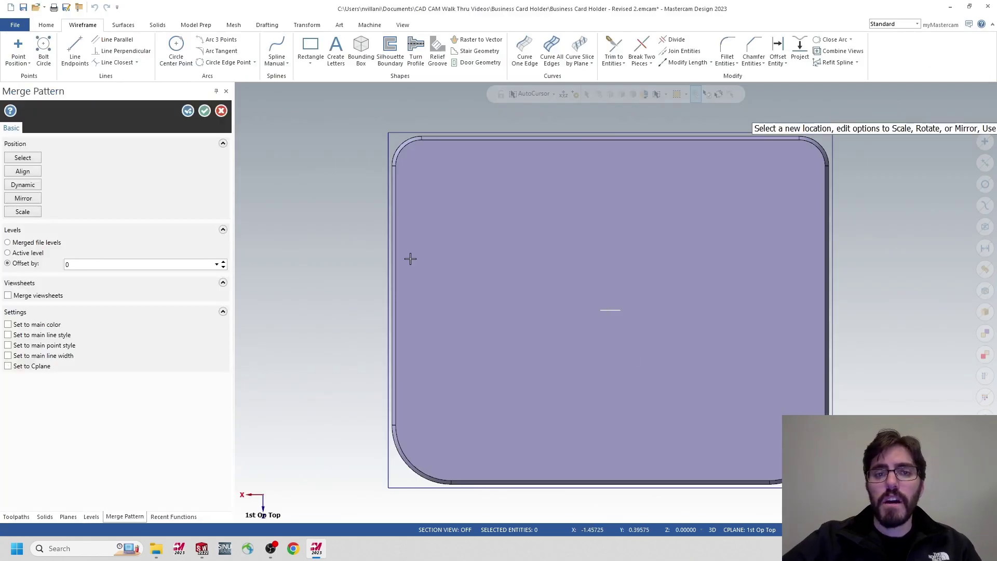
pyautogui.moveTo(637, 306); pyautogui.dragTo(643, 263, button='middle')
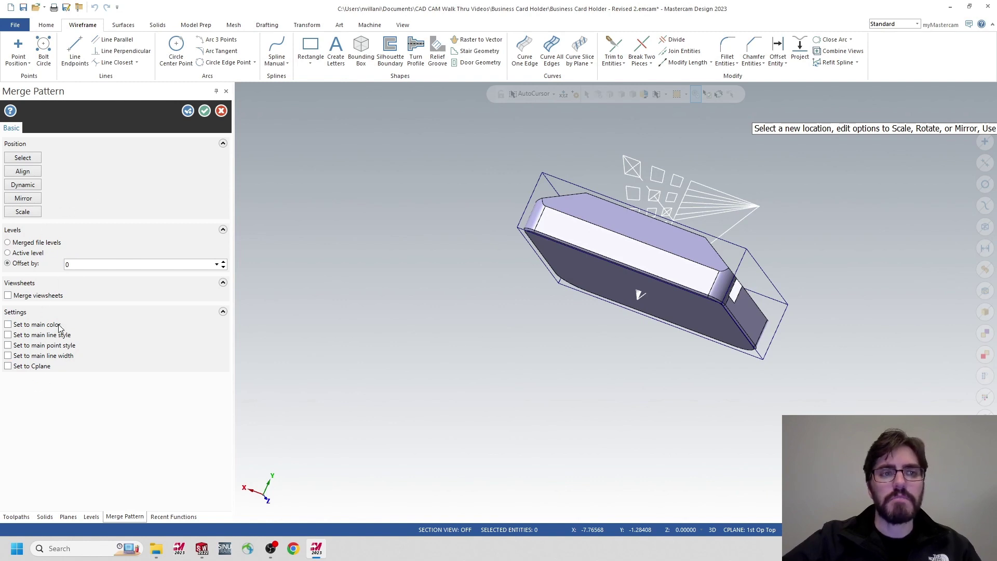
pyautogui.click(29, 370)
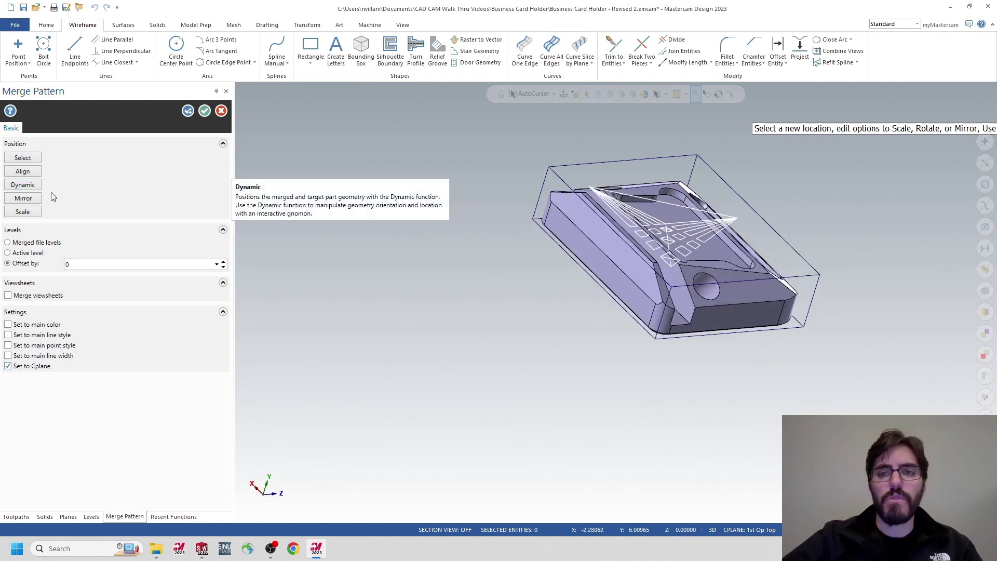
# Move the merged logo 0.9375 in along the Z axis onto the part's flat back face and accept the merge.
pyautogui.click(21, 184)
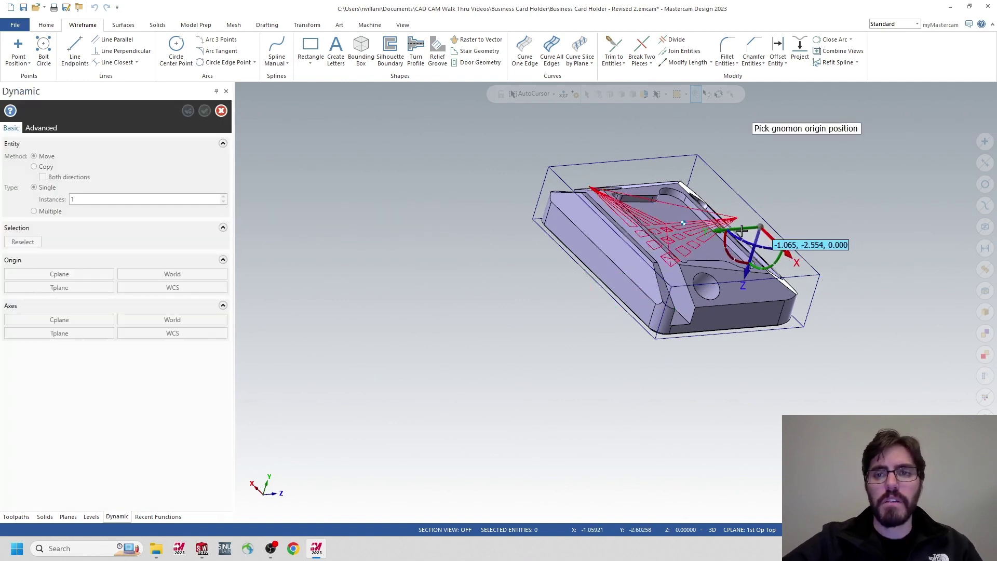
pyautogui.scroll(4, 741, 230)
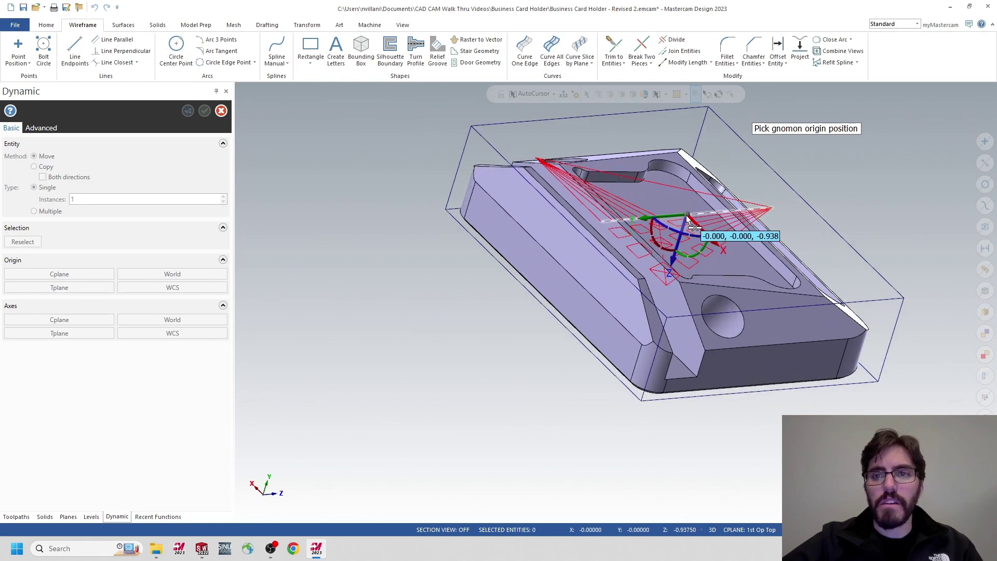
pyautogui.click(687, 215)
pyautogui.moveTo(686, 216); pyautogui.dragTo(670, 275, button='middle')
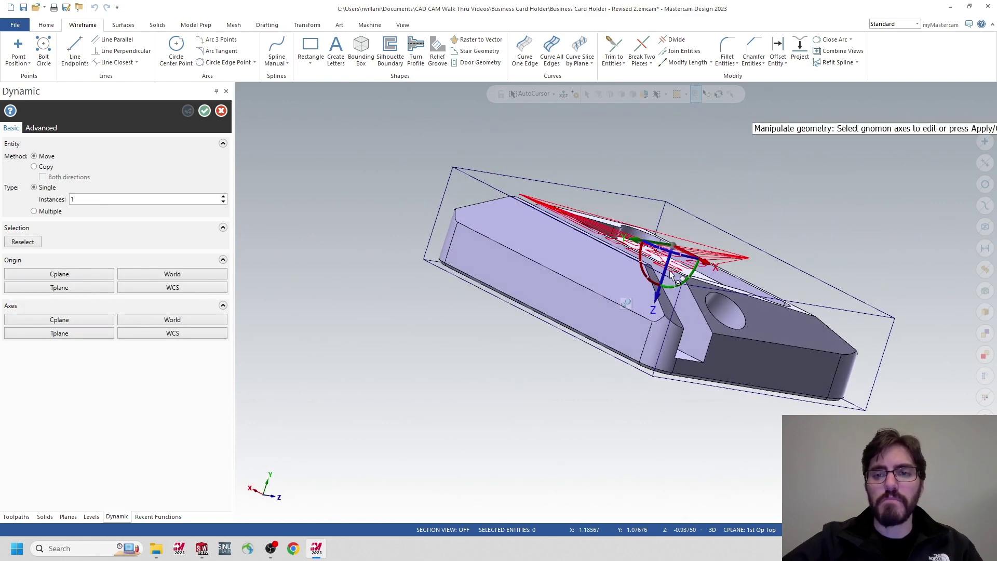
pyautogui.click(664, 280)
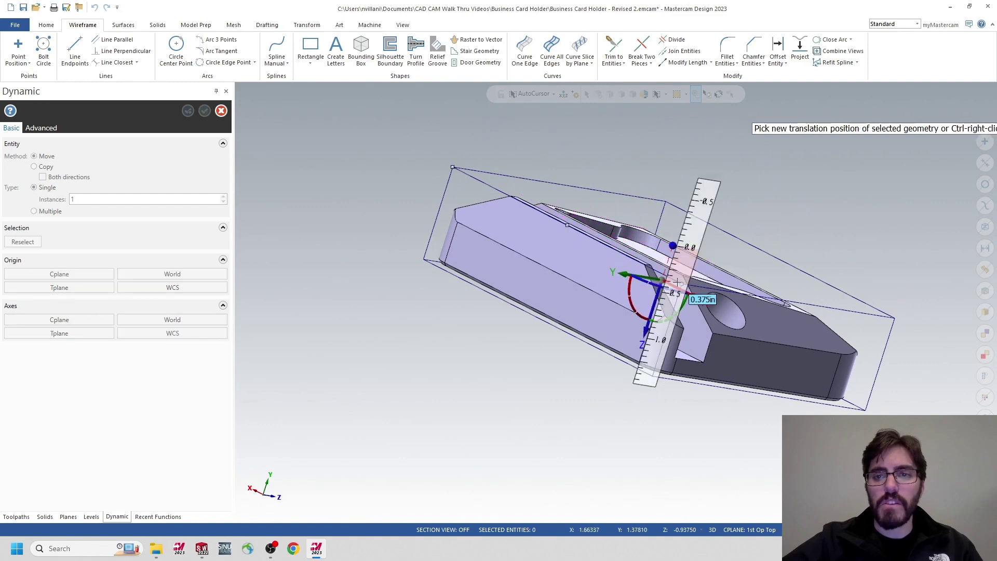
pyautogui.moveTo(677, 282); pyautogui.dragTo(561, 262, button='middle')
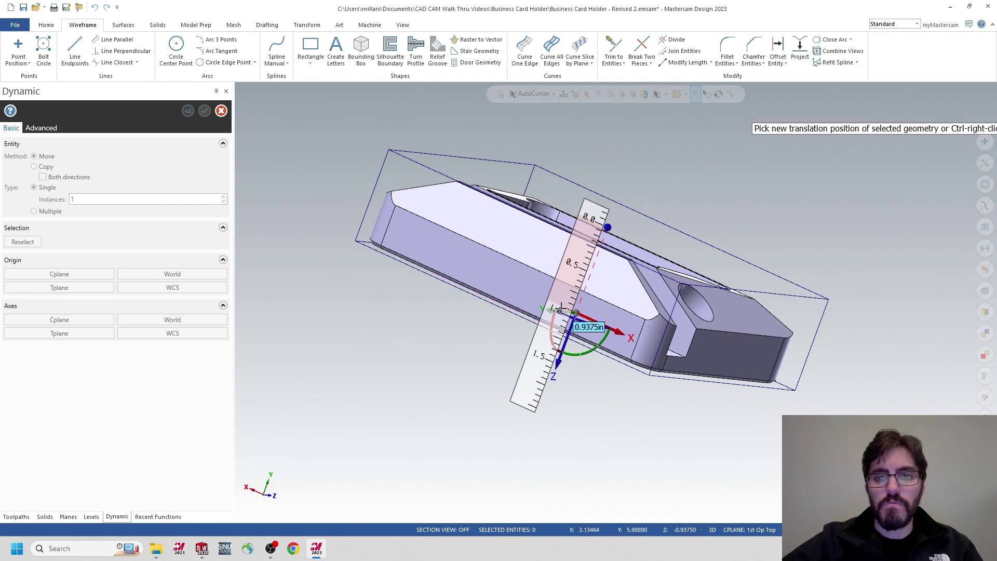
pyautogui.click(561, 308)
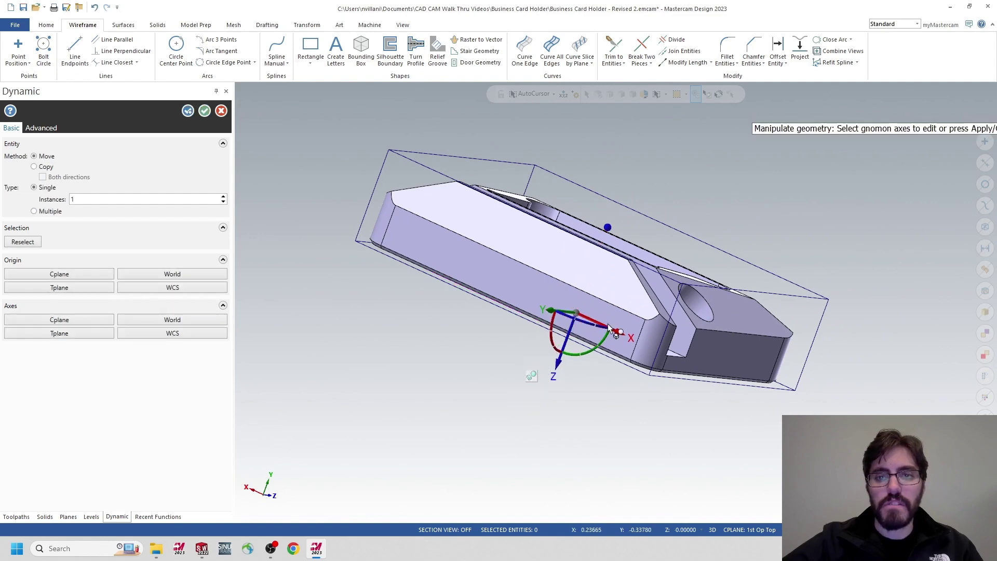
pyautogui.moveTo(529, 374); pyautogui.dragTo(644, 252, button='middle')
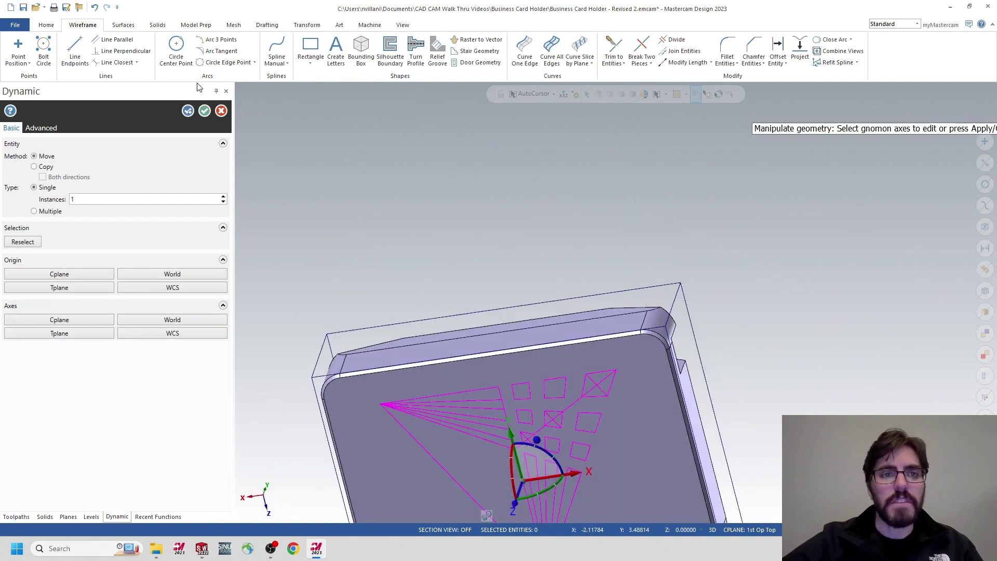
pyautogui.click(205, 111)
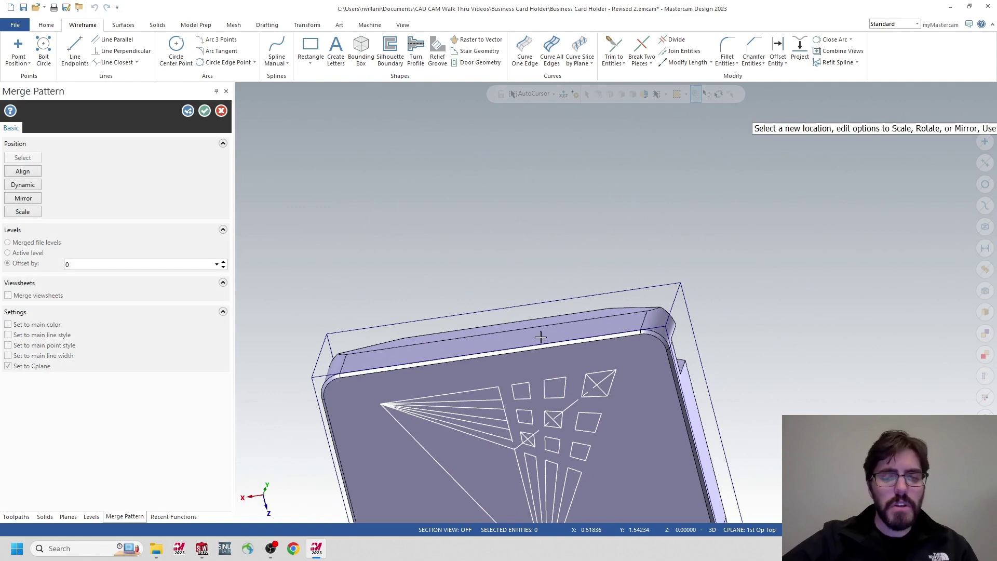
pyautogui.keyDown('ctrl'); pyautogui.moveTo(536, 336); pyautogui.dragTo(486, 252, button='middle'); pyautogui.keyUp('ctrl')
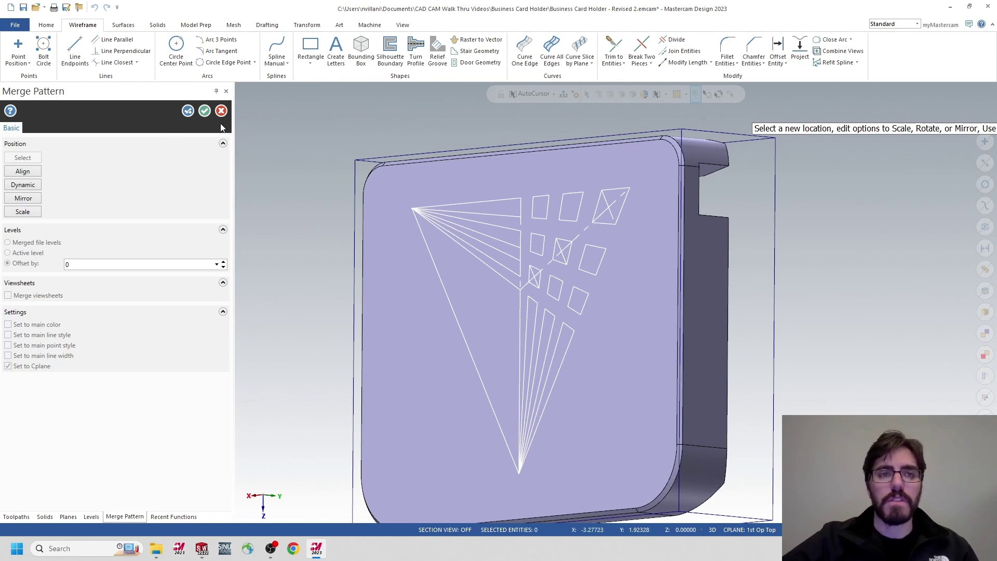
pyautogui.click(207, 111)
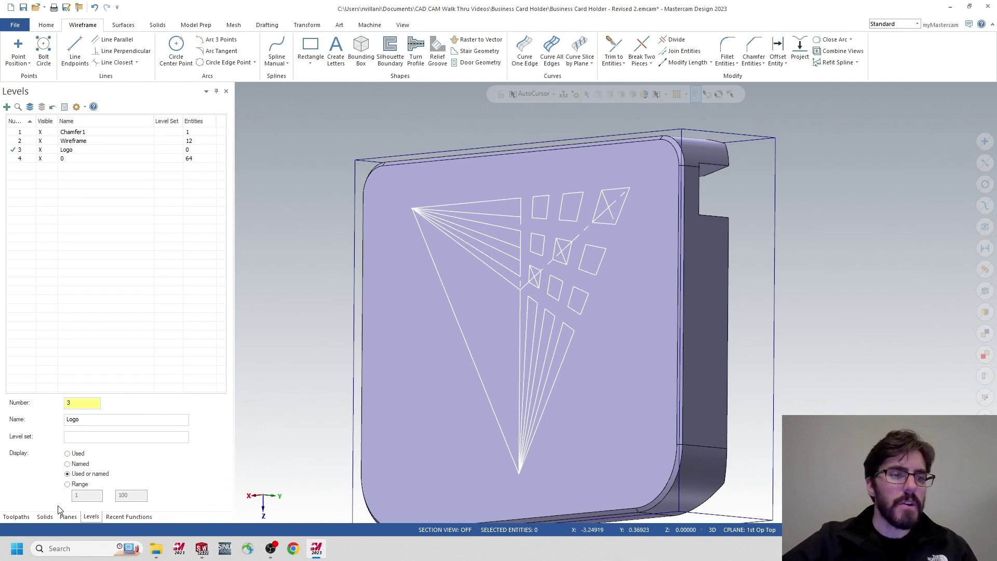
# Add a machine group with the default mill and expand its properties in the toolpath tree.
pyautogui.moveTo(364, 193); pyautogui.dragTo(403, 192, button='middle')
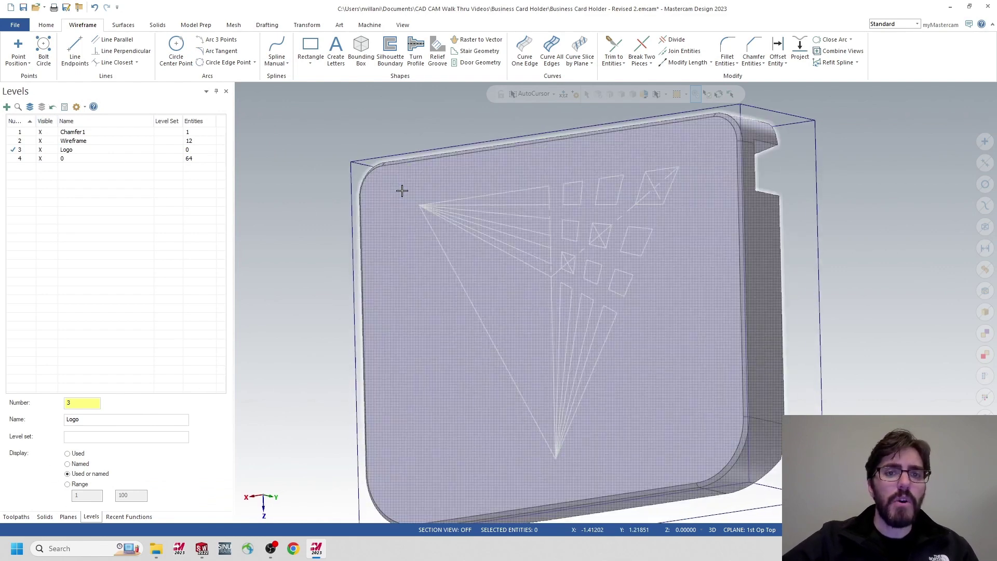
pyautogui.scroll(-3, 504, 325)
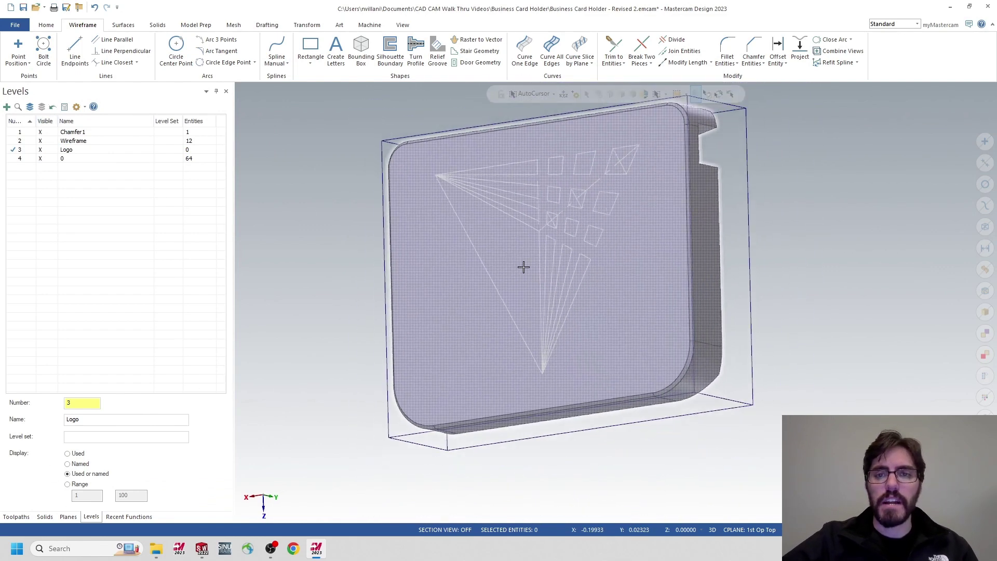
pyautogui.click(16, 516)
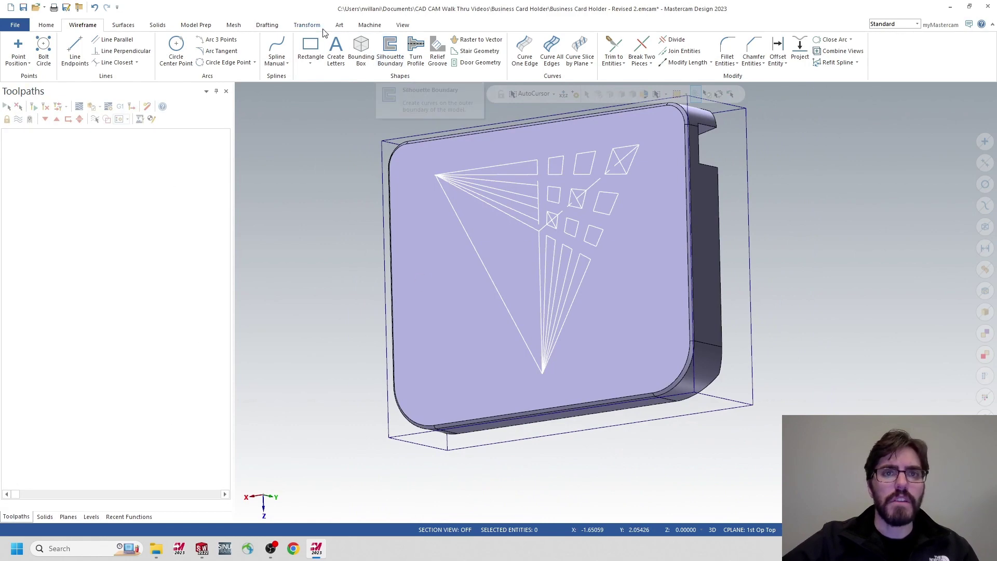
pyautogui.click(372, 26)
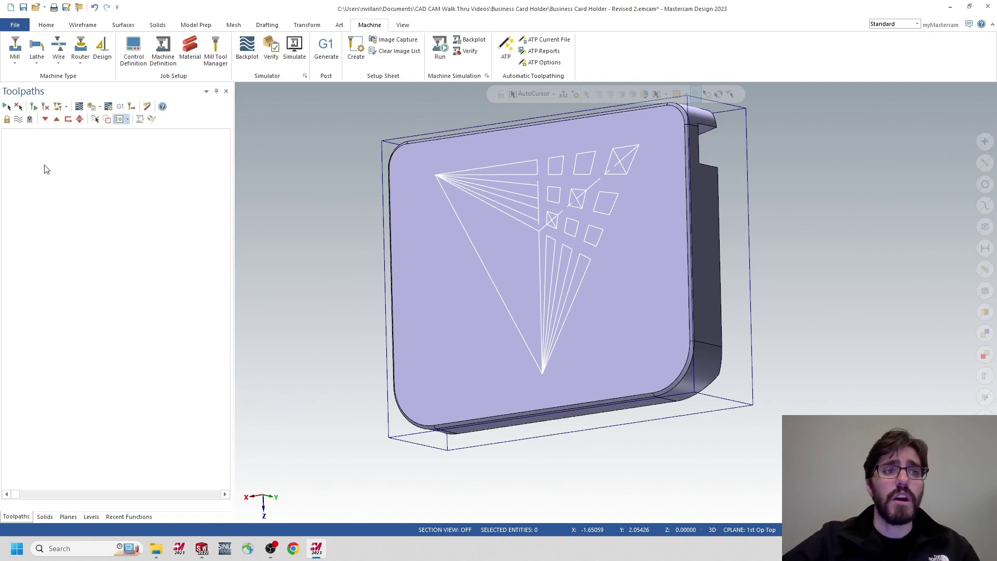
pyautogui.click(16, 50)
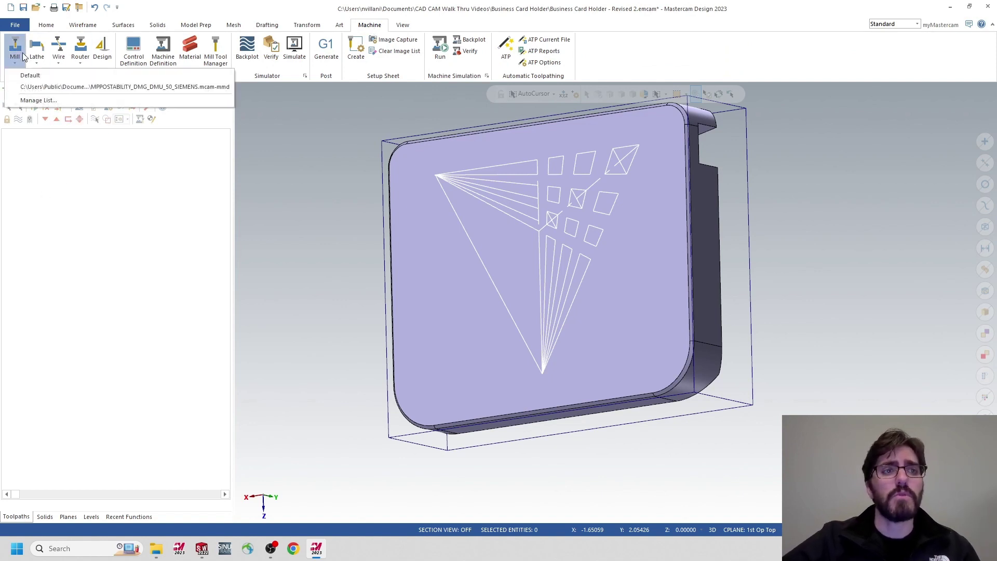
pyautogui.click(47, 77)
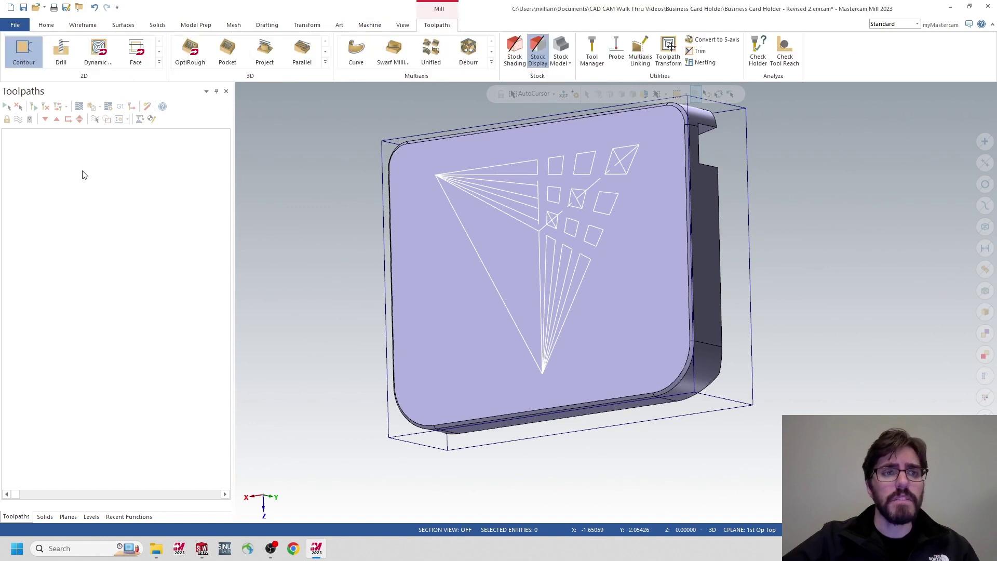
pyautogui.click(18, 142)
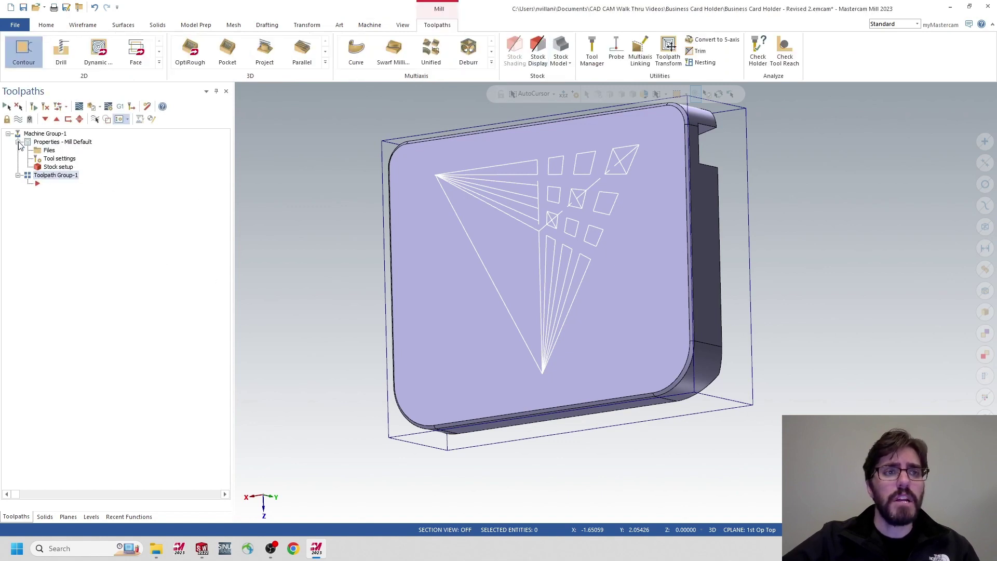
# Define the machine group's stock as a rectangular bounding box around the card holder solid.
pyautogui.click(58, 168)
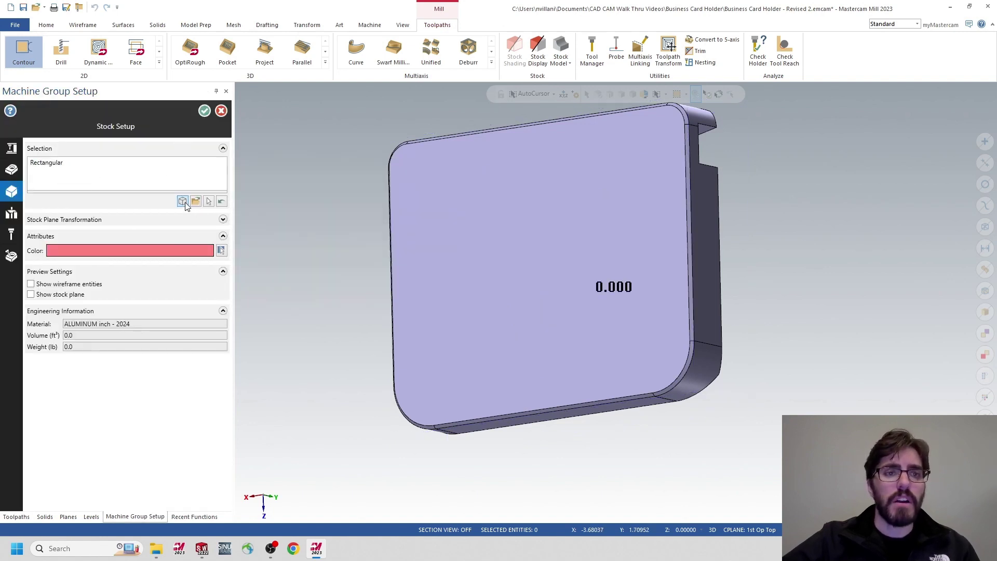
pyautogui.click(182, 201)
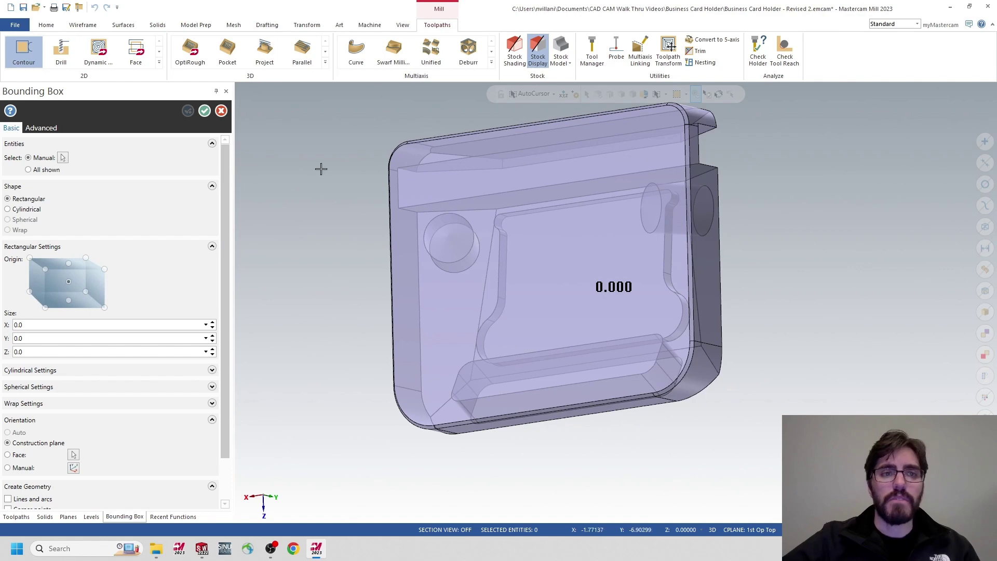
pyautogui.click(62, 157)
pyautogui.moveTo(424, 236); pyautogui.dragTo(554, 194, button='middle')
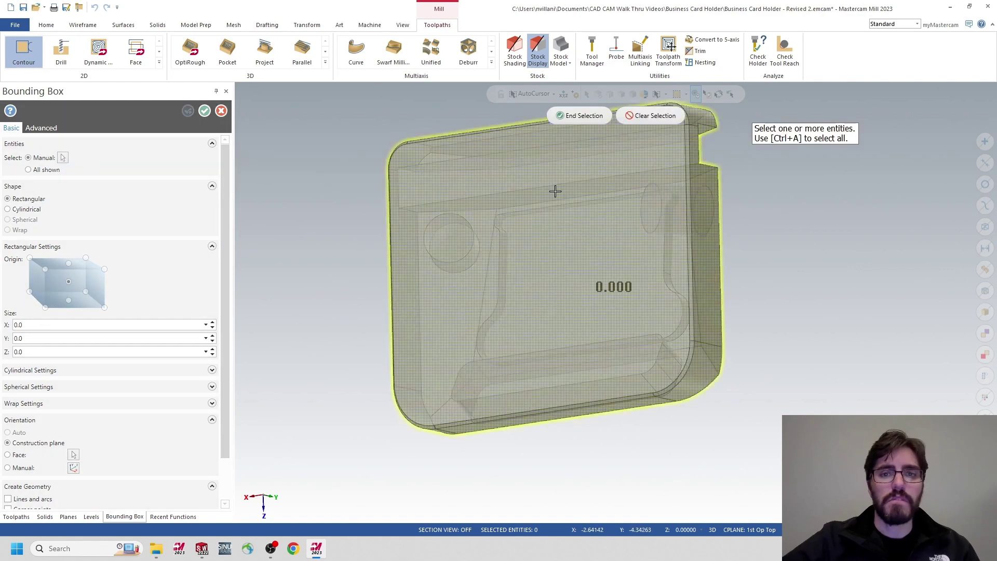
pyautogui.moveTo(601, 326)
pyautogui.mouseDown(button='middle')
pyautogui.moveTo(539, 338)
pyautogui.moveTo(576, 163)
pyautogui.mouseUp(button='middle')
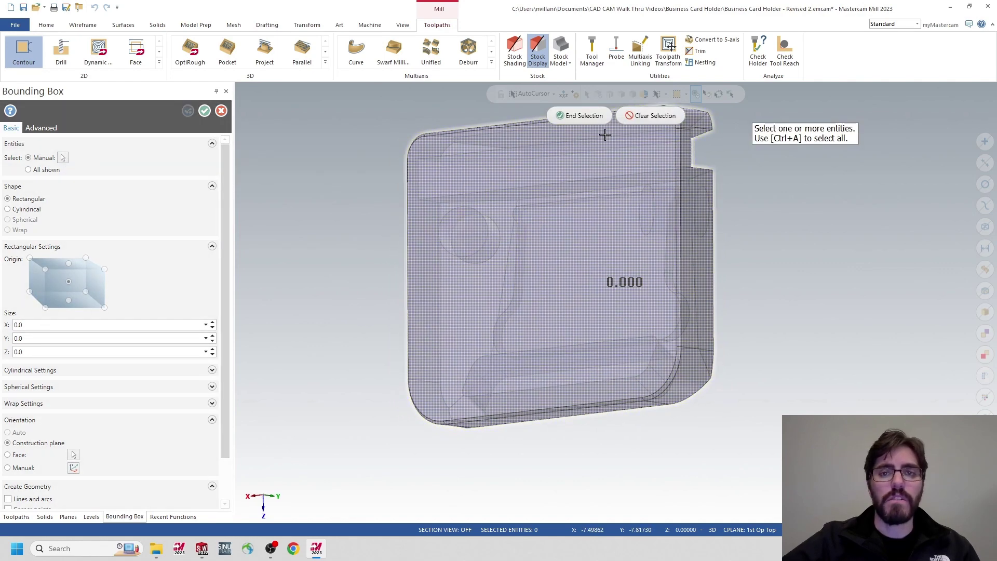
pyautogui.click(609, 172)
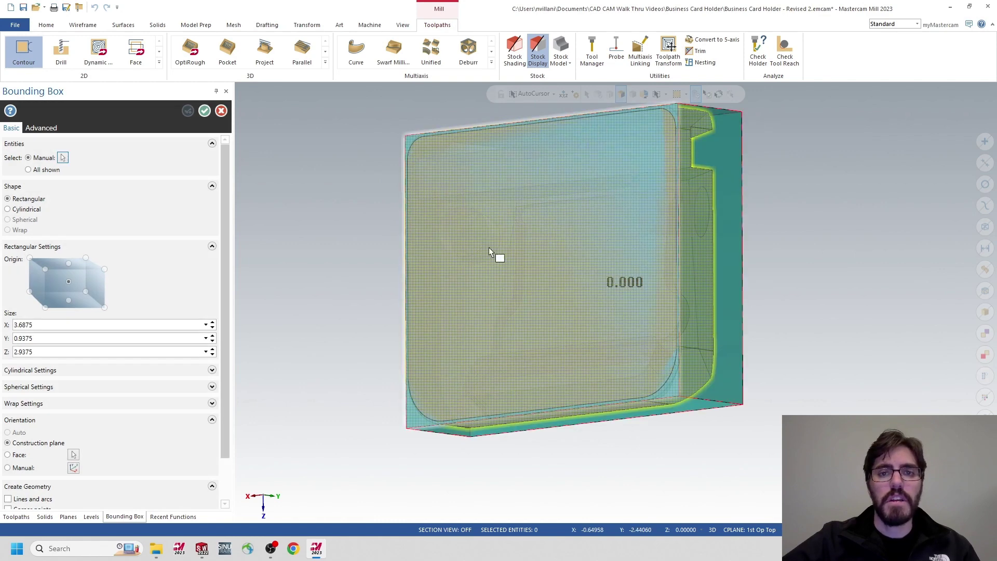
pyautogui.press('Return')
# Set the stock box size to X 3.75, Y 1.0 and Z 3.0 in and accept the stock setup.
pyautogui.click(51, 322)
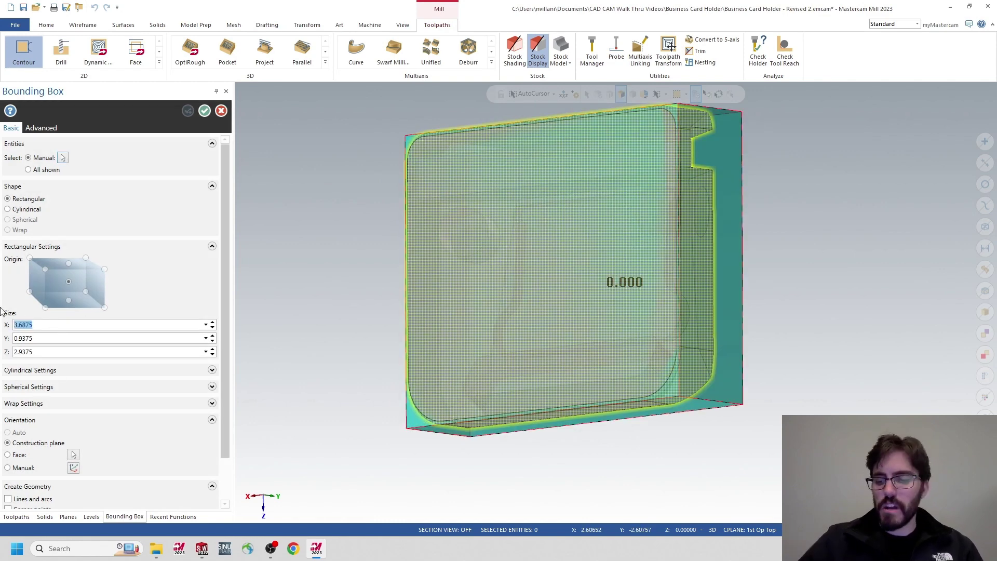
pyautogui.write('3.75')
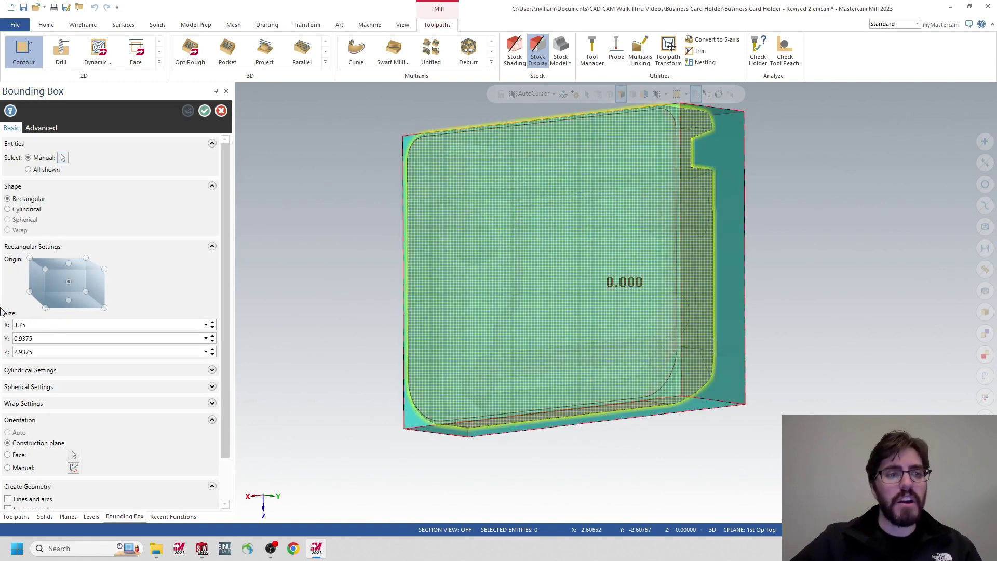
pyautogui.press('Tab')
pyautogui.write('1.0')
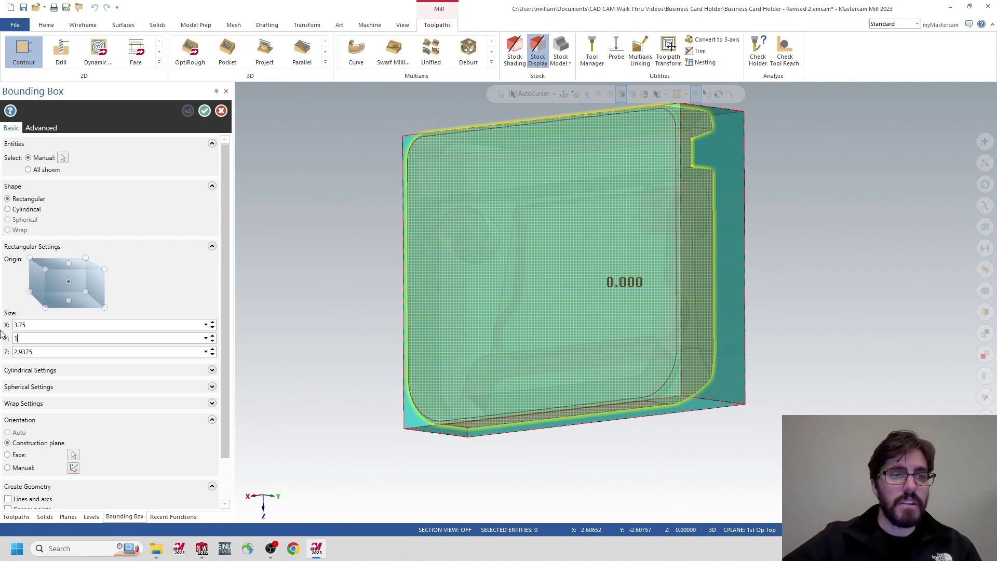
pyautogui.press('Tab')
pyautogui.write('3.0')
pyautogui.press('Tab')
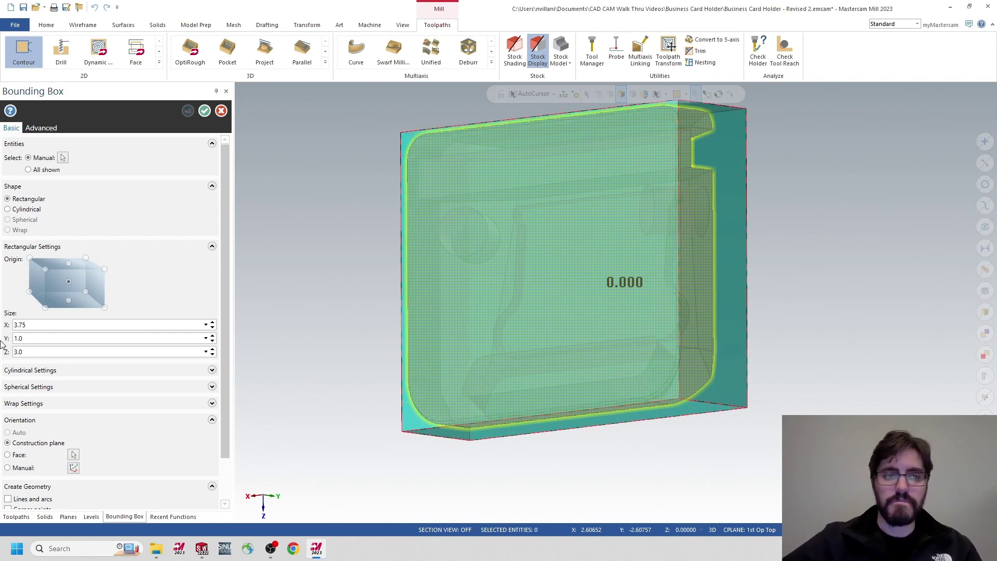
pyautogui.click(204, 112)
pyautogui.moveTo(456, 273); pyautogui.dragTo(512, 227, button='middle')
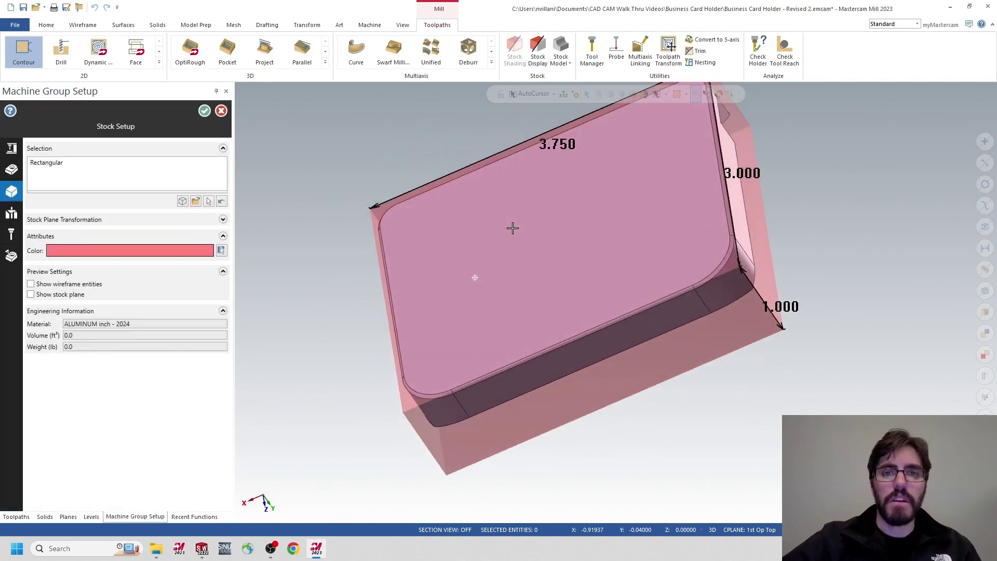
pyautogui.click(203, 113)
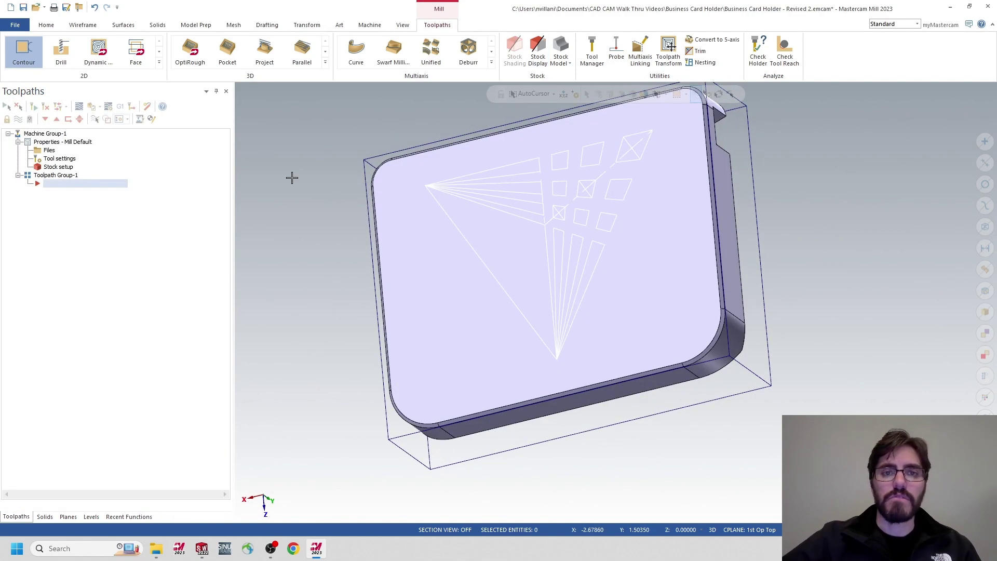
# Turn on the stock display so the stock boundary is outlined around the card holder.
pyautogui.click(537, 51)
pyautogui.moveTo(406, 278); pyautogui.dragTo(625, 149, button='middle')
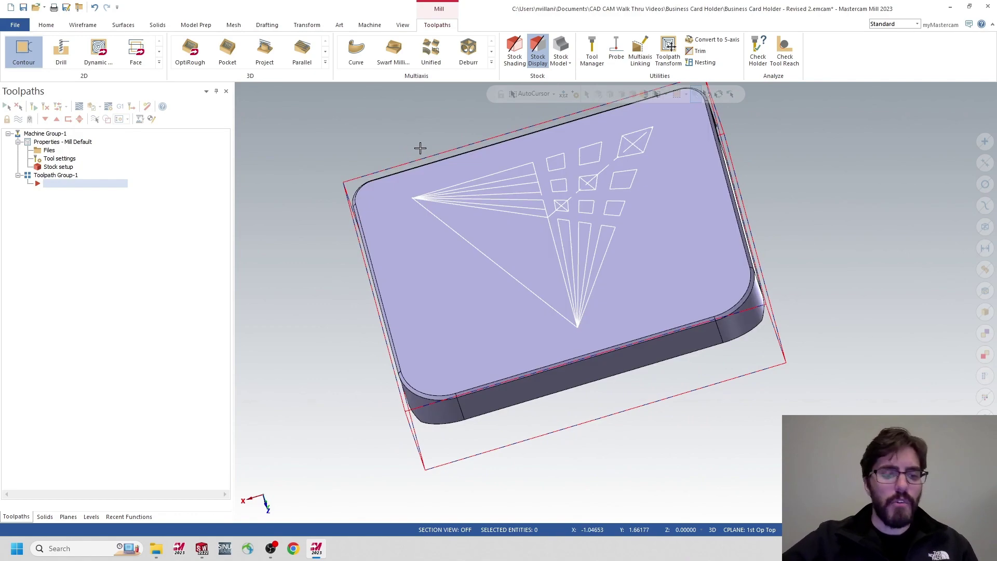
pyautogui.scroll(-1, 446, 154)
pyautogui.scroll(-1, 446, 154)
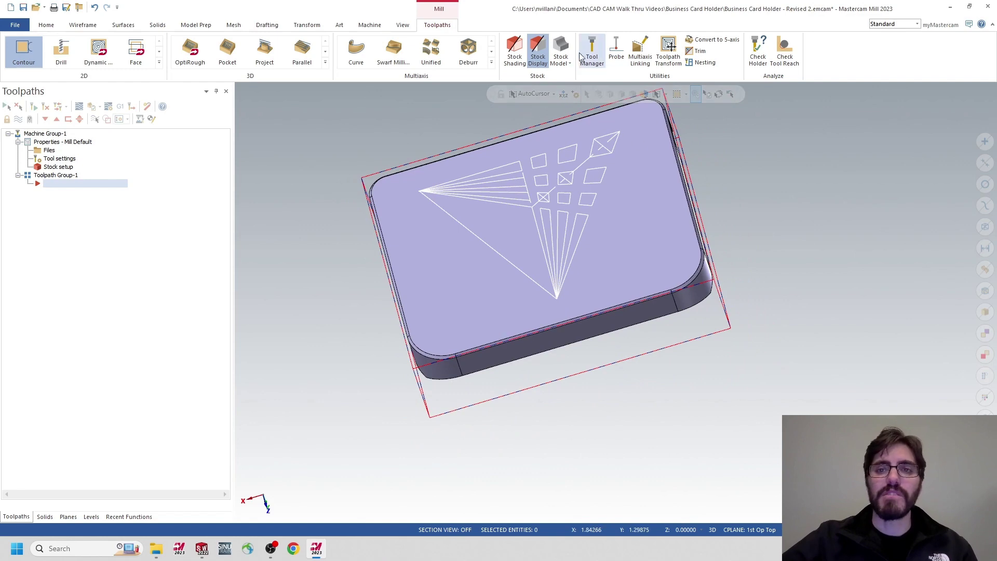
# Open the tool manager and load the DMU_50_IIT tool library.
pyautogui.click(591, 57)
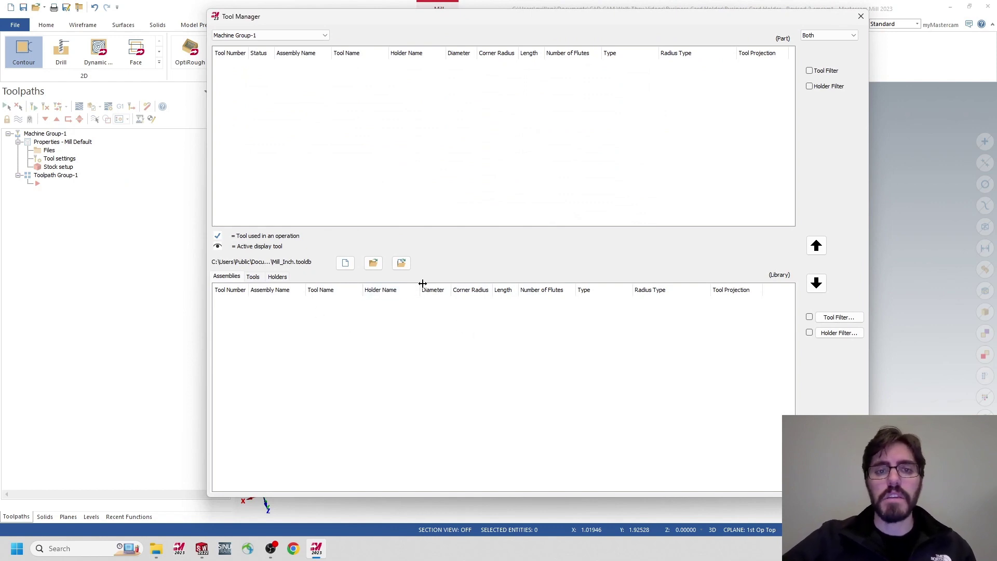
pyautogui.click(373, 264)
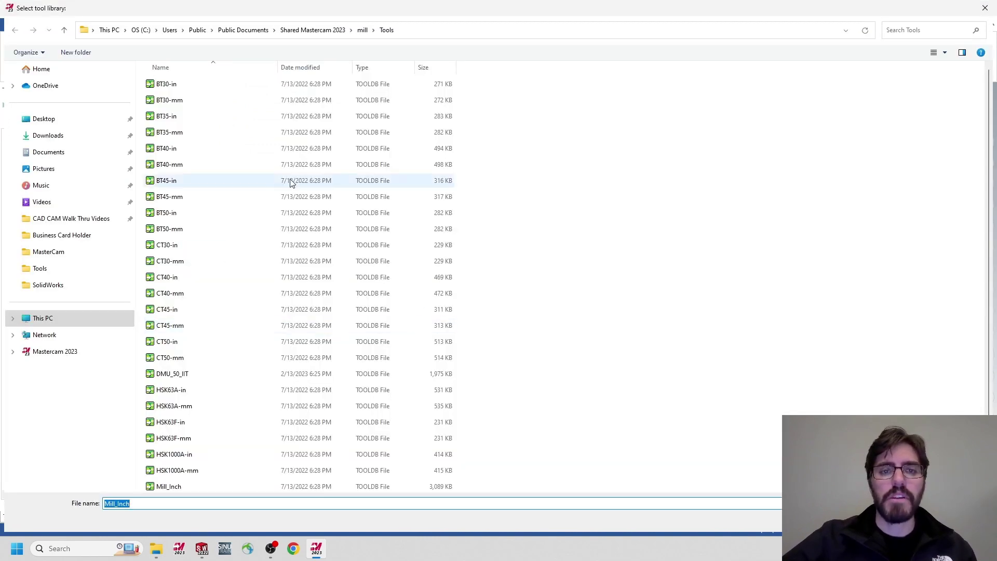
pyautogui.scroll(-1, 190, 318)
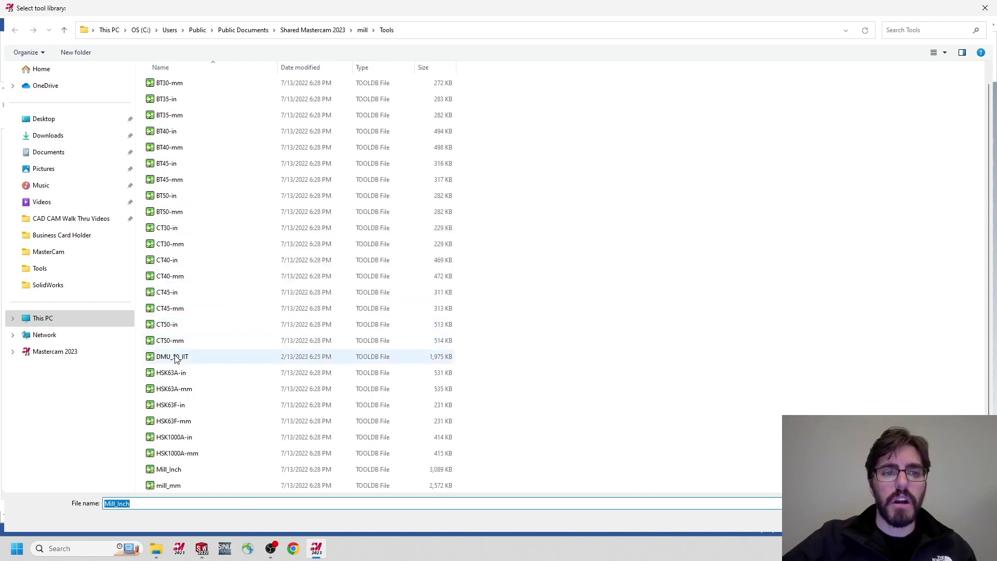
pyautogui.click(176, 357)
pyautogui.press('Return')
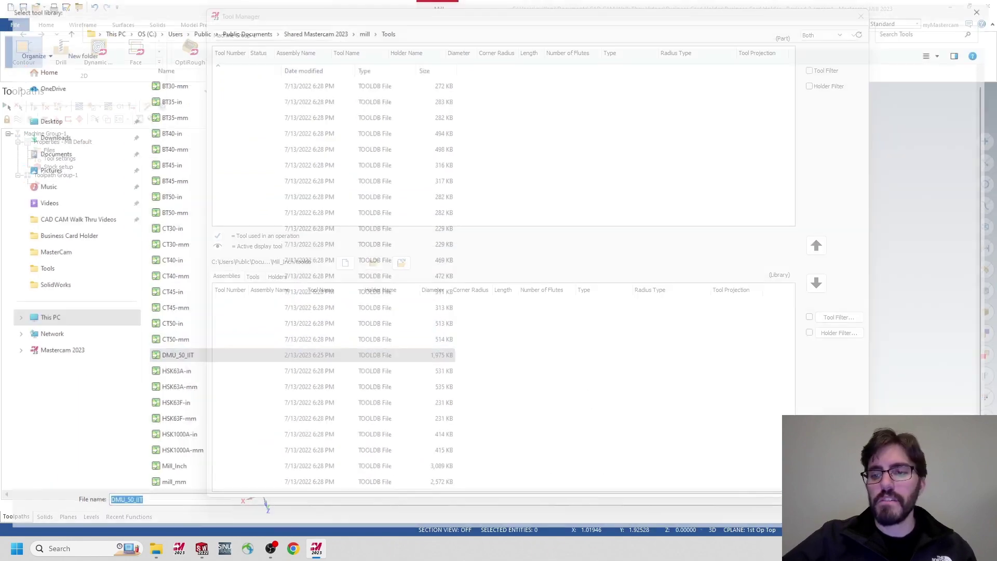
# Copy all tool assemblies from the DMU_50_IIT library into Machine Group-1 and close the tool manager.
pyautogui.moveTo(517, 459); pyautogui.dragTo(255, 298)
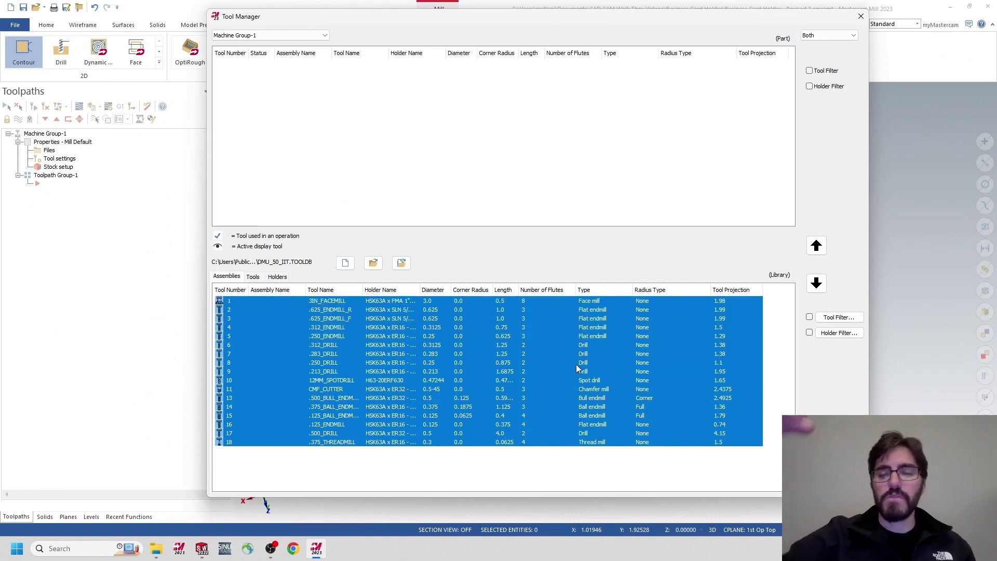
pyautogui.click(815, 245)
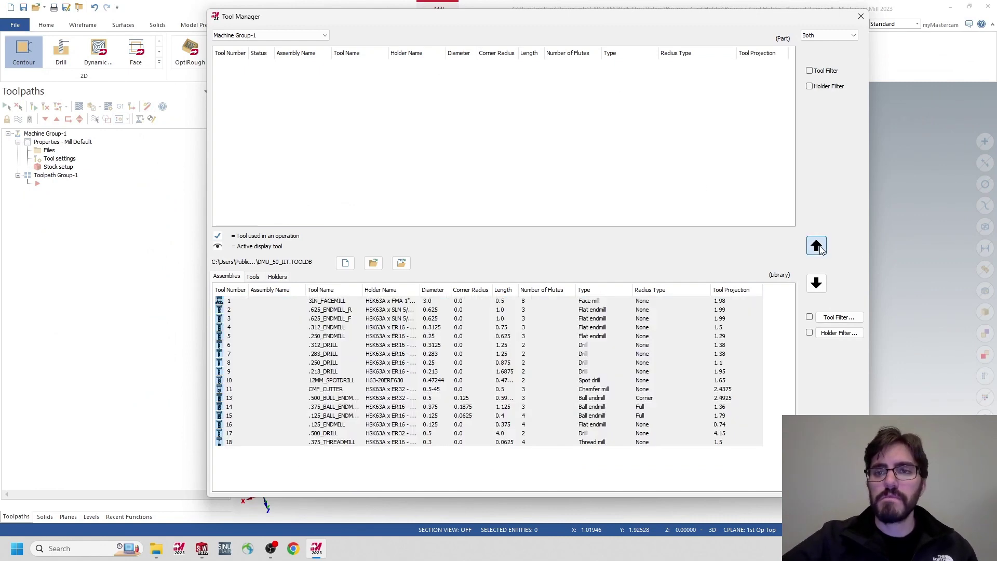
pyautogui.press('Return')
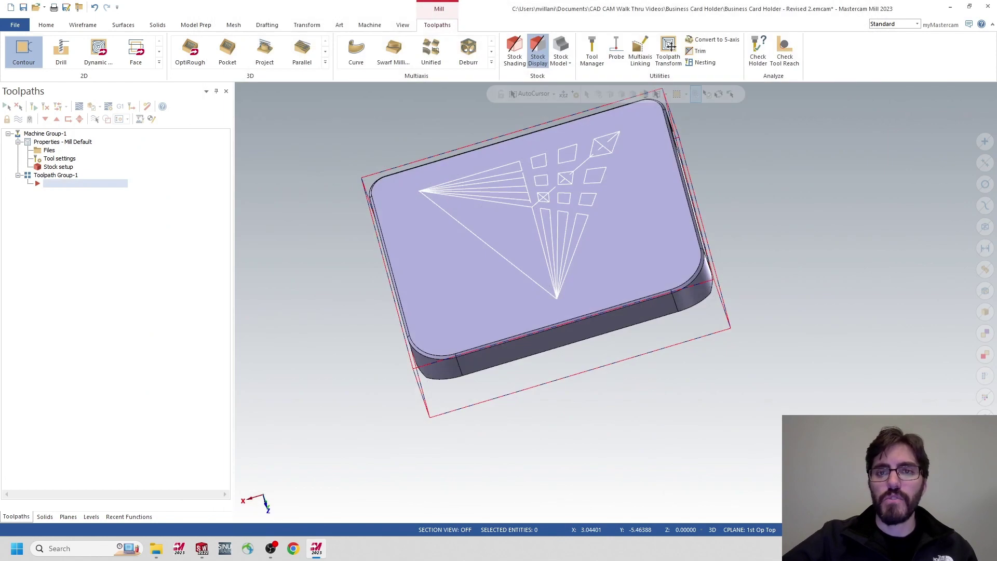
# Create a facing toolpath chained along the top rectangle of the stock boundary.
pyautogui.moveTo(784, 350); pyautogui.dragTo(483, 257, button='middle')
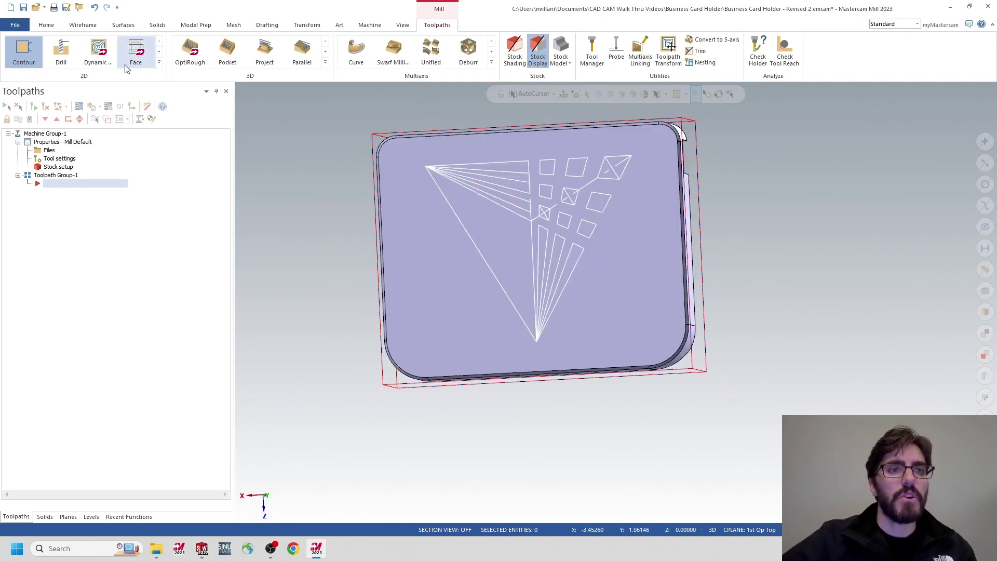
pyautogui.click(135, 51)
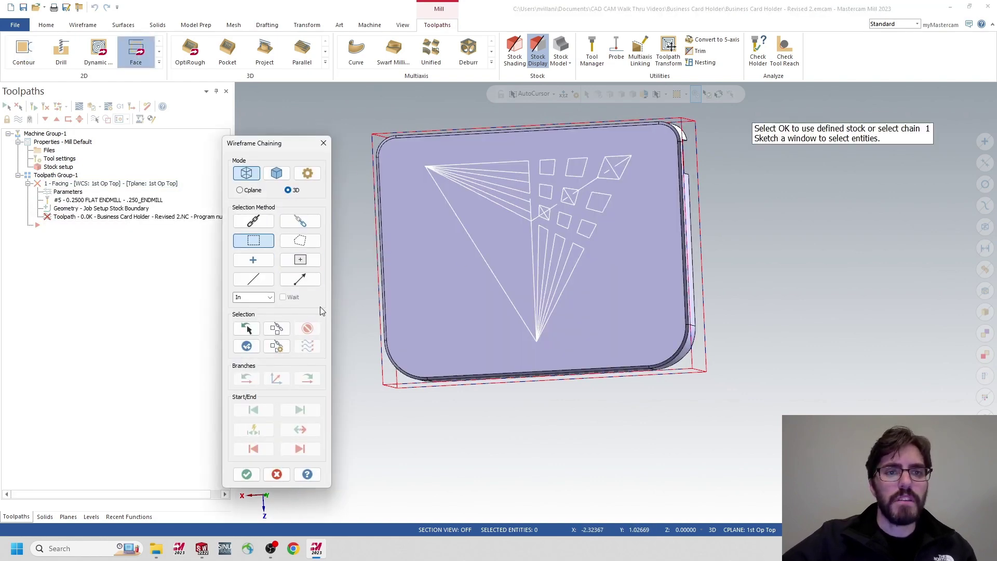
pyautogui.moveTo(334, 300); pyautogui.dragTo(359, 207, button='middle')
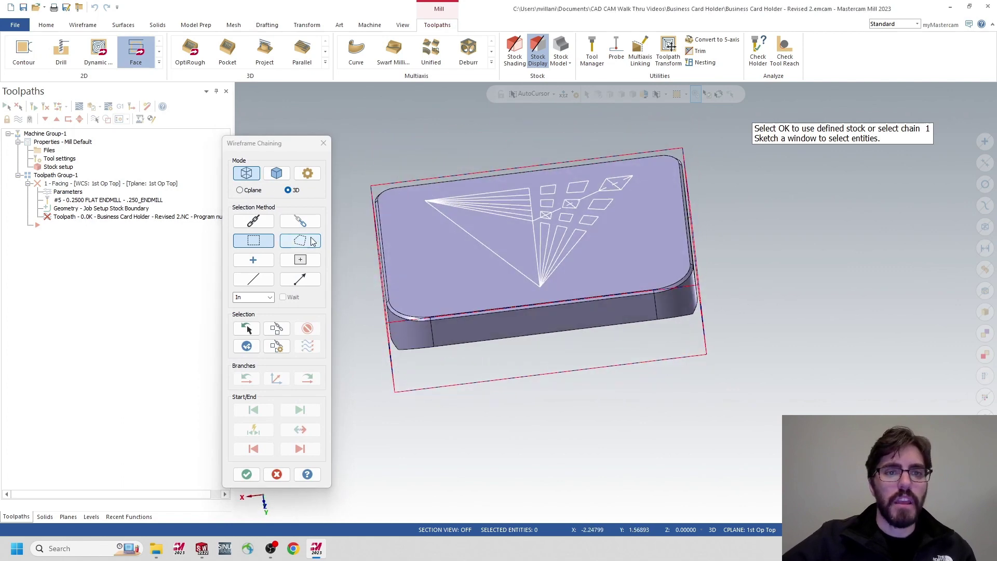
pyautogui.click(253, 221)
pyautogui.click(410, 180)
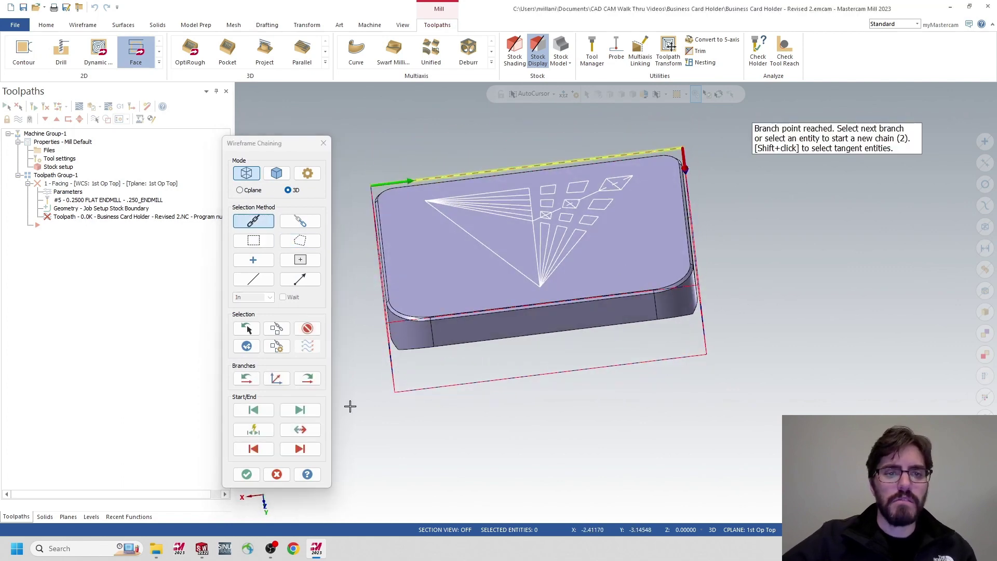
pyautogui.click(300, 448)
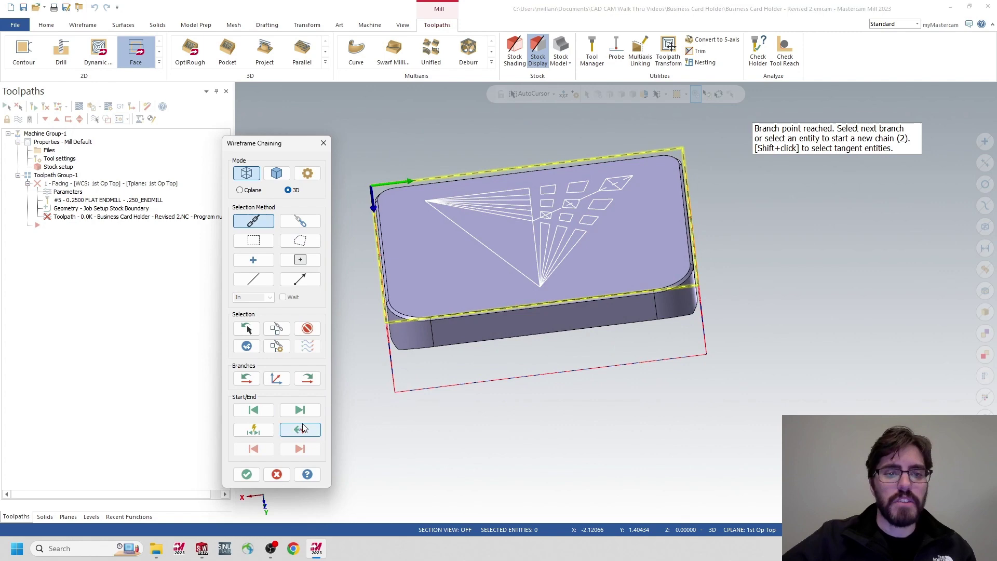
pyautogui.click(247, 474)
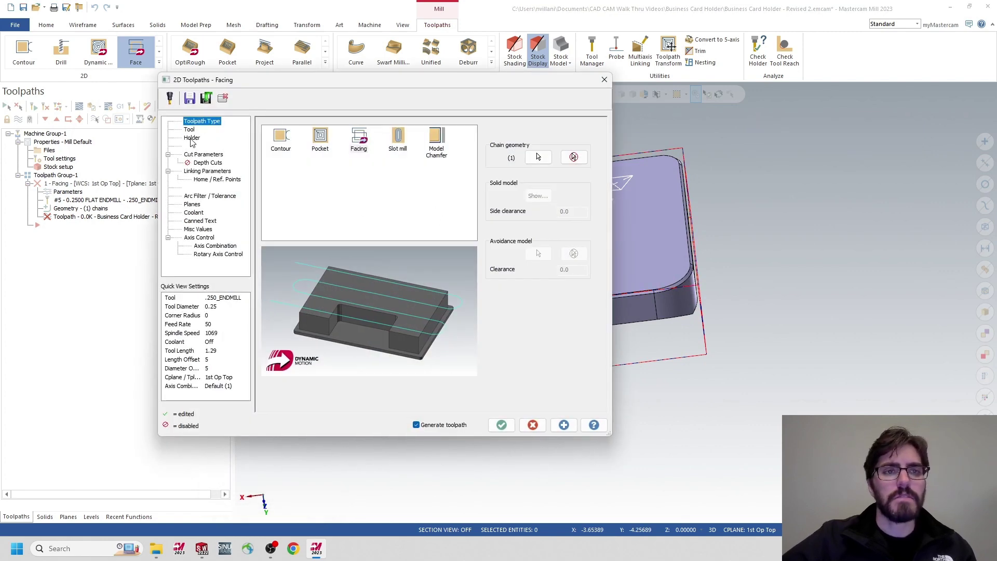
# Select tool 1, 3IN_FACEMILL, for the facing operation and add the comment "3inch Facemill".
pyautogui.click(190, 130)
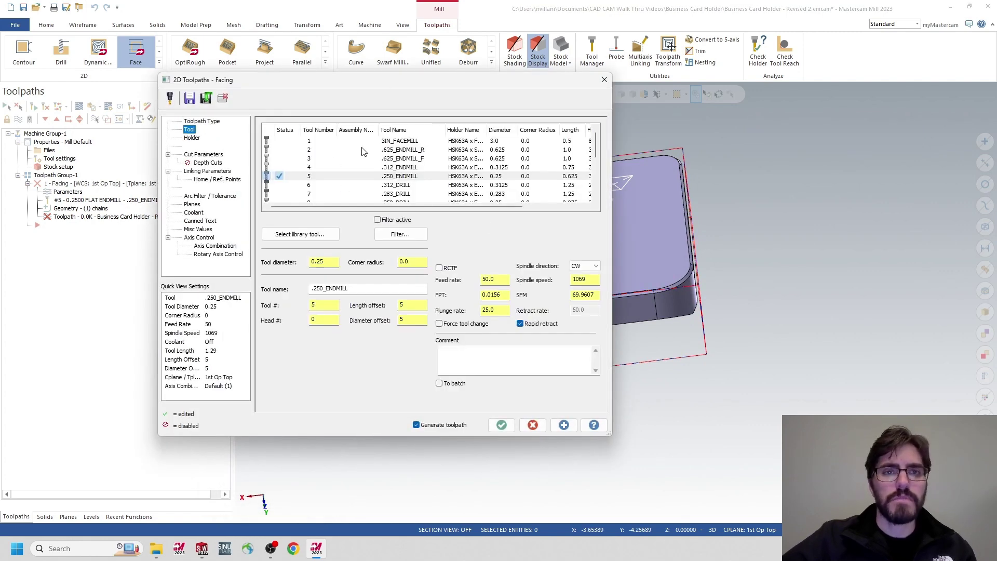
pyautogui.click(363, 141)
pyautogui.click(501, 349)
pyautogui.write('3inch Facemill')
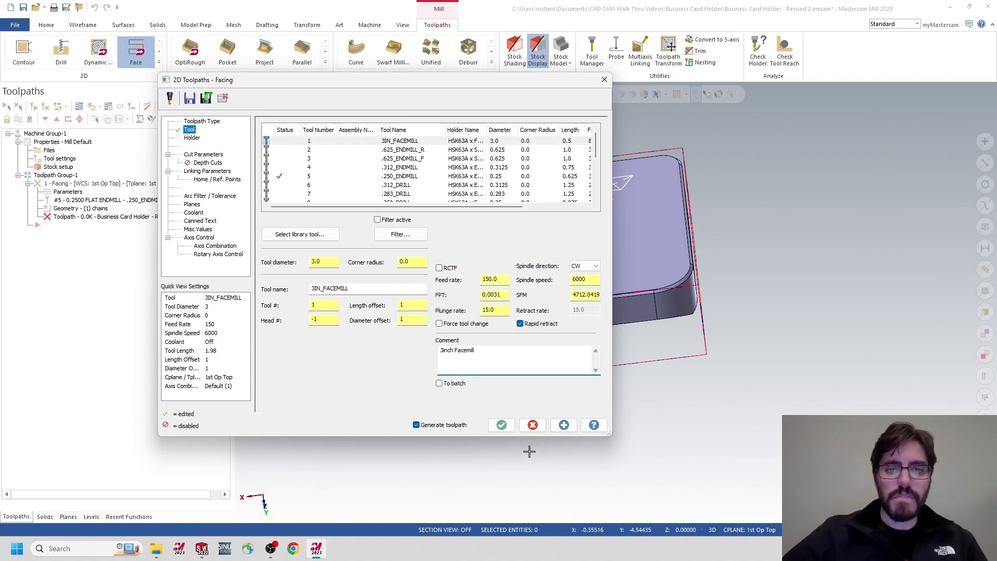
# Set the facing cut to One pass with 25% approach and exit distances and 0 stock to leave on floors.
pyautogui.click(197, 155)
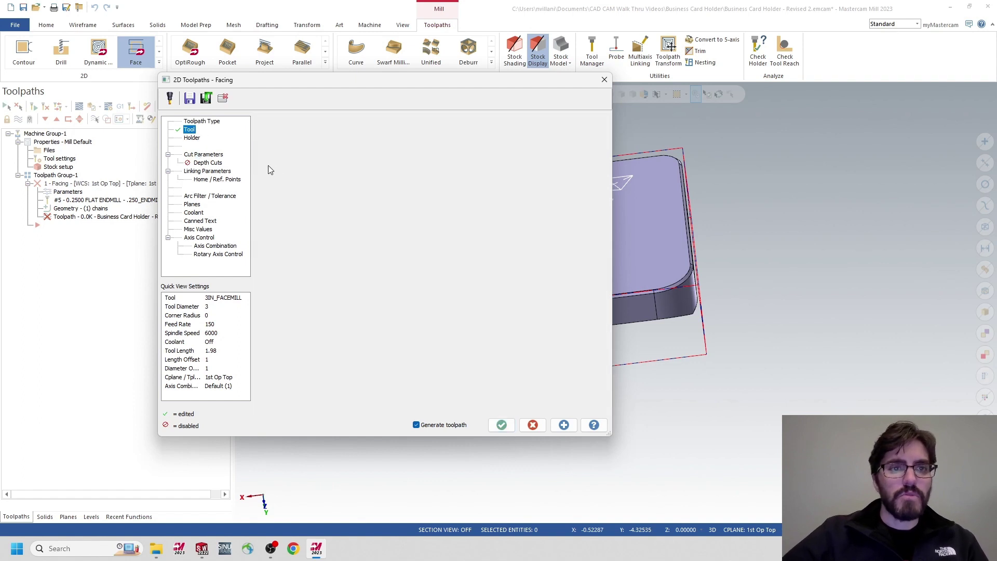
pyautogui.click(347, 140)
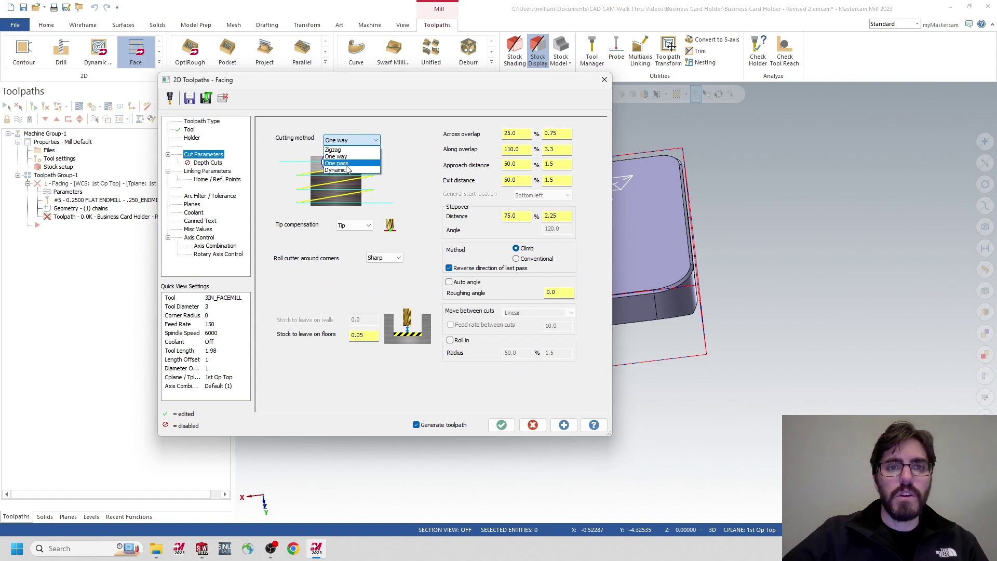
pyautogui.click(347, 164)
pyautogui.click(519, 163)
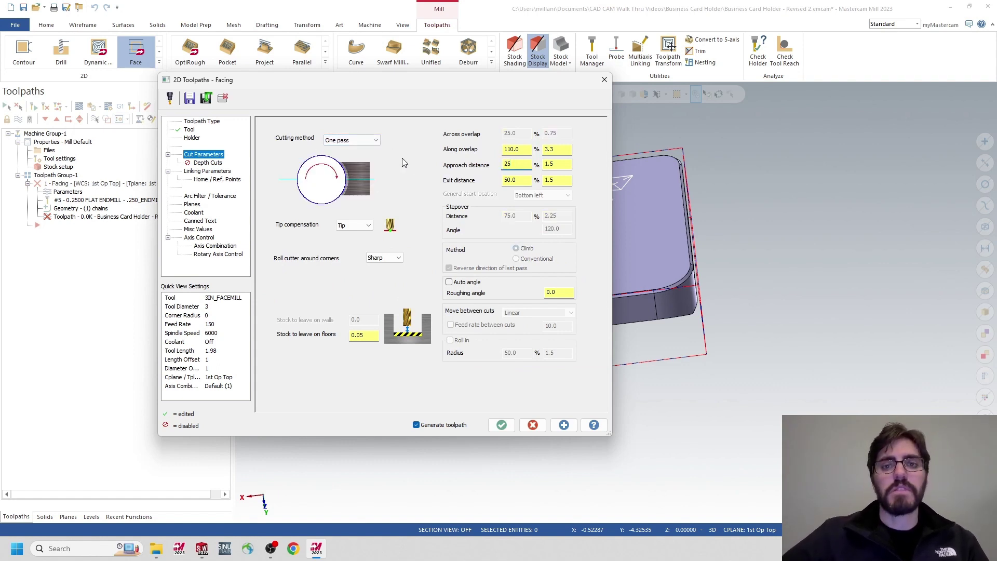
pyautogui.press('Tab')
pyautogui.write('25')
pyautogui.press('Return')
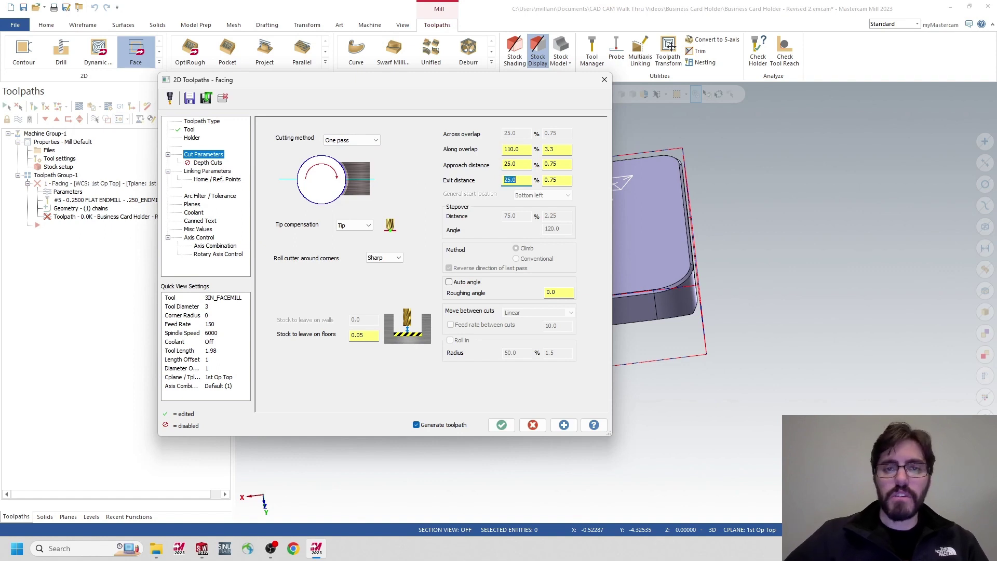
pyautogui.click(365, 338)
pyautogui.write('0')
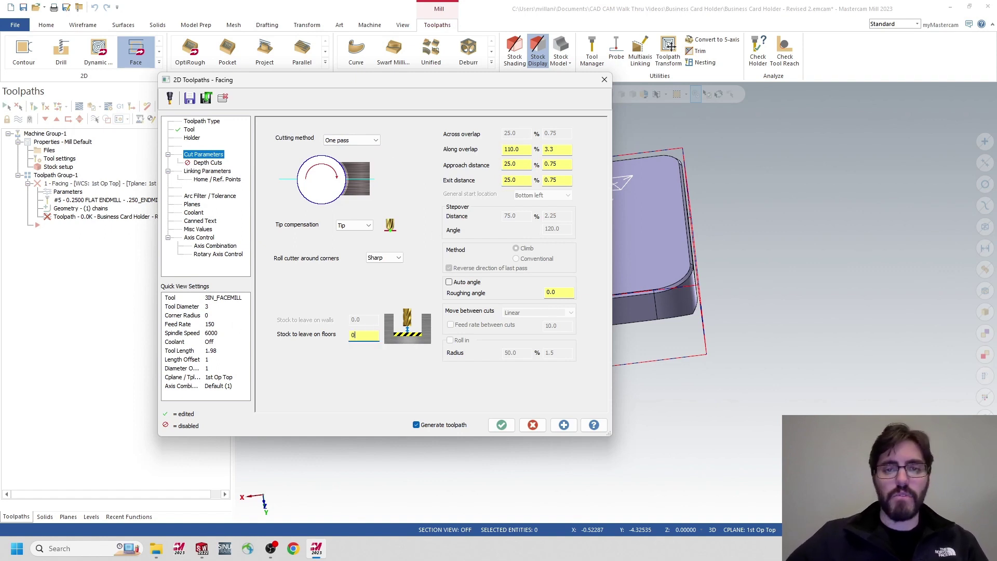
# Enable depth cuts for the facing operation with a maximum rough step of 0.0625 in.
pyautogui.click(207, 163)
pyautogui.click(298, 153)
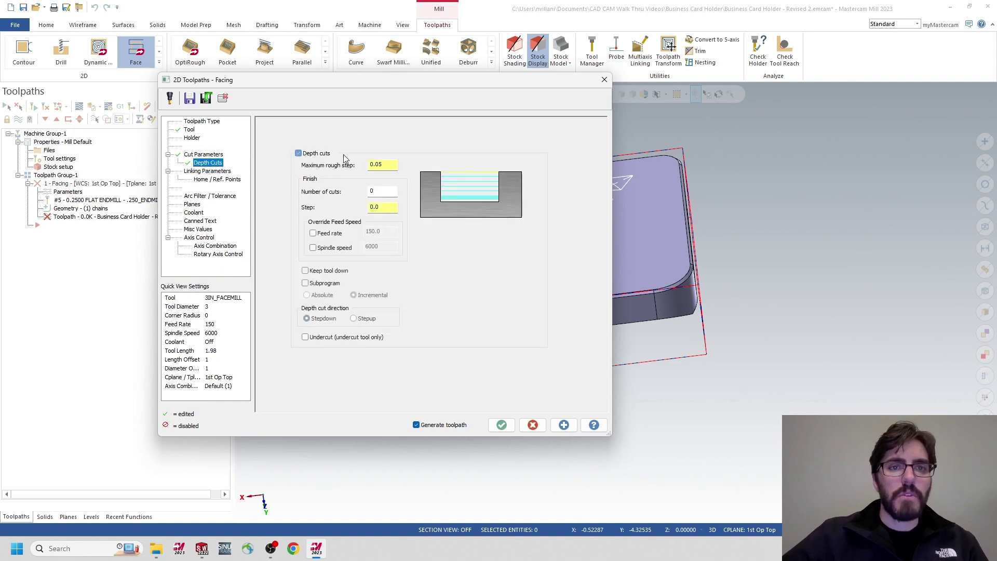
pyautogui.click(395, 165)
pyautogui.write('.0625')
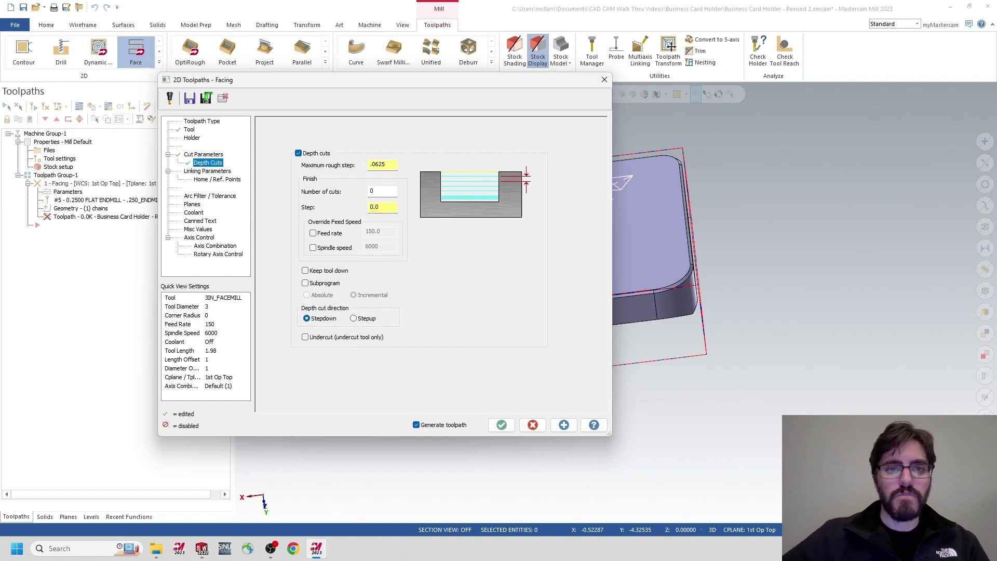
# Switch the facing operation's retract, feed plane and depth linking values to absolute.
pyautogui.click(208, 171)
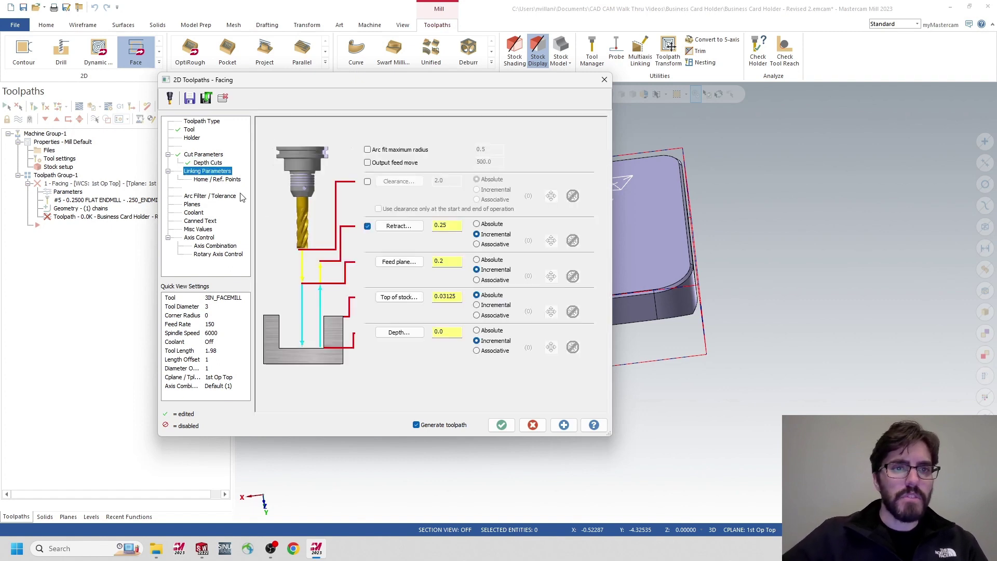
pyautogui.click(476, 224)
pyautogui.click(476, 260)
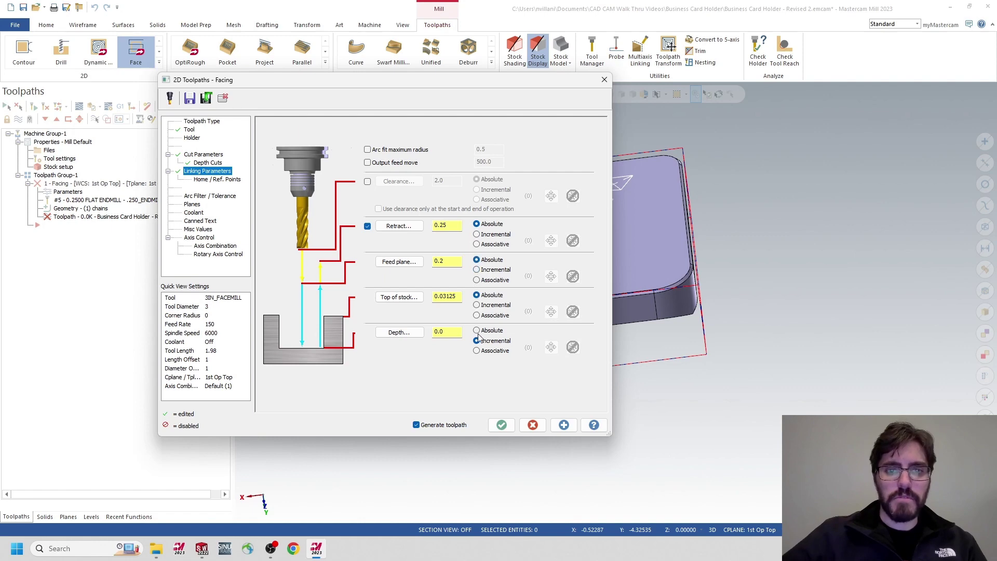
# Pick an upper stock corner as top of stock and the part's top edge as depth, and generate the facing toolpath.
pyautogui.click(399, 297)
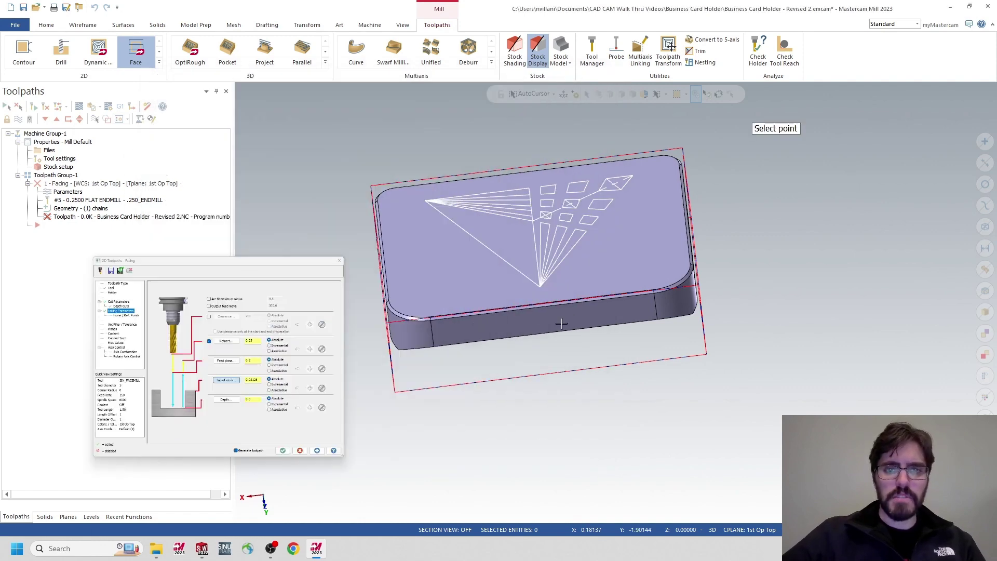
pyautogui.moveTo(400, 297); pyautogui.dragTo(415, 320, button='middle')
pyautogui.click(415, 322)
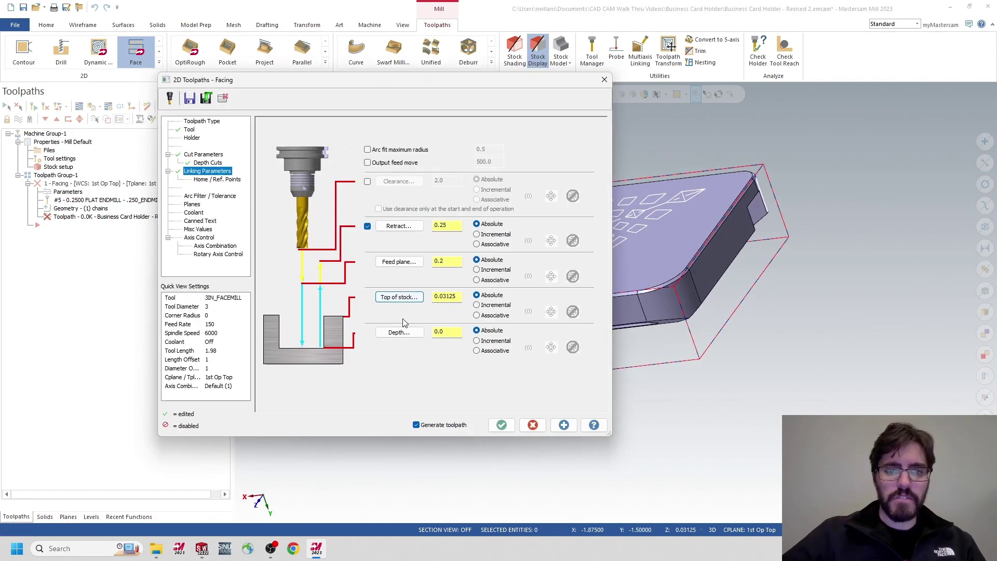
pyautogui.click(421, 335)
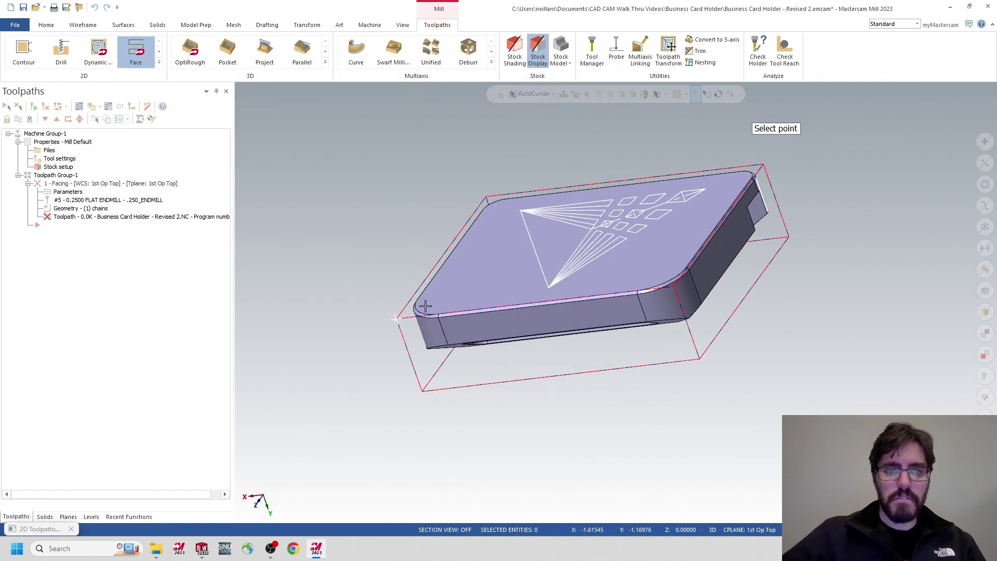
pyautogui.click(417, 303)
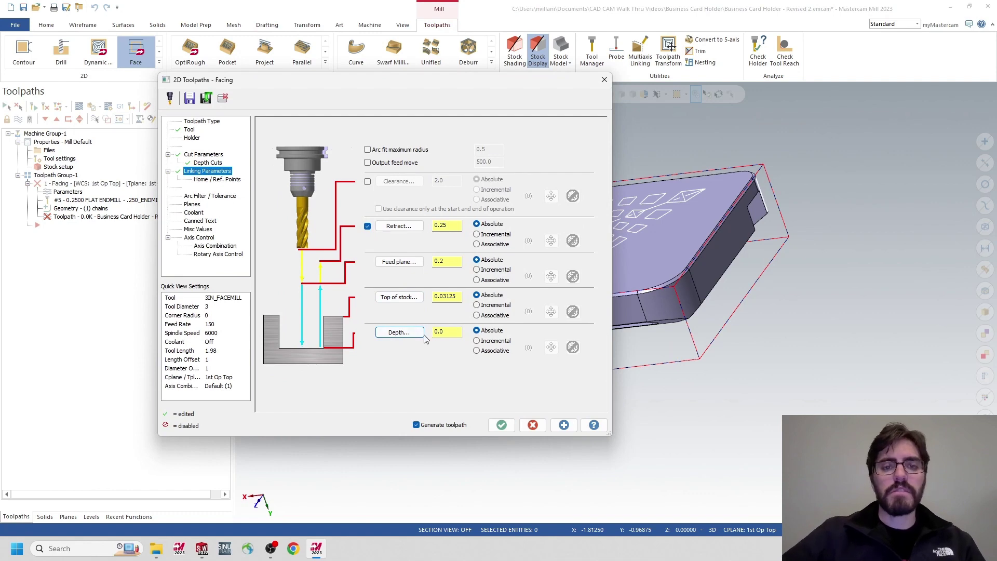
pyautogui.click(502, 425)
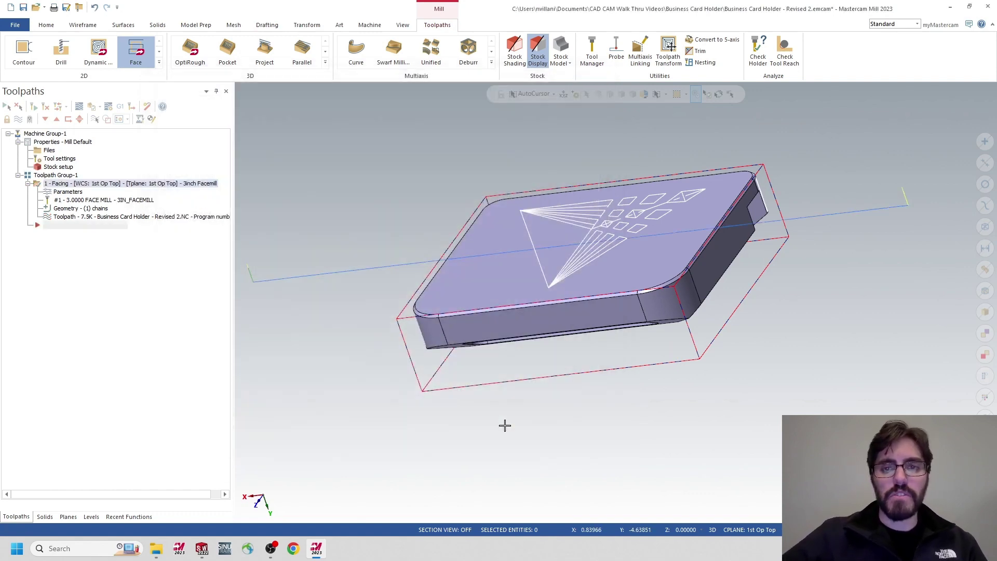
# Start a 2D contour toolpath and set its chaining to solid edge selection.
pyautogui.moveTo(506, 423); pyautogui.dragTo(672, 285, button='middle')
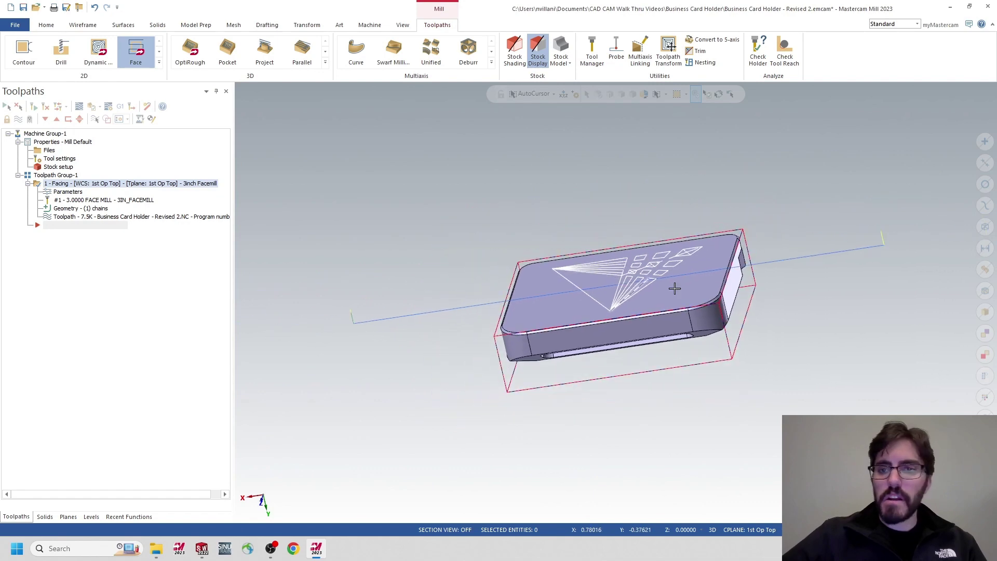
pyautogui.moveTo(693, 227); pyautogui.dragTo(681, 229, button='middle')
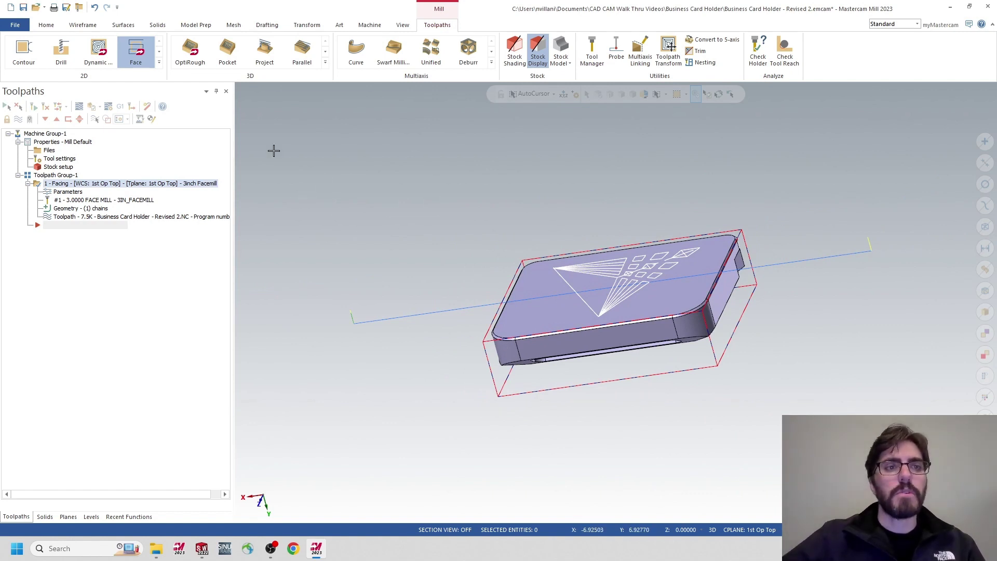
pyautogui.click(27, 56)
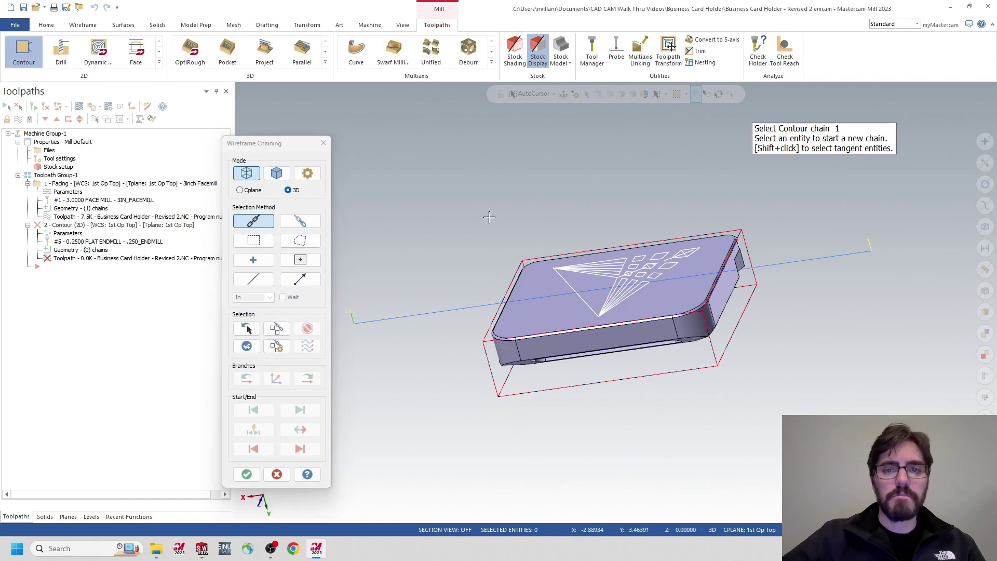
pyautogui.moveTo(489, 217); pyautogui.dragTo(555, 211, button='middle')
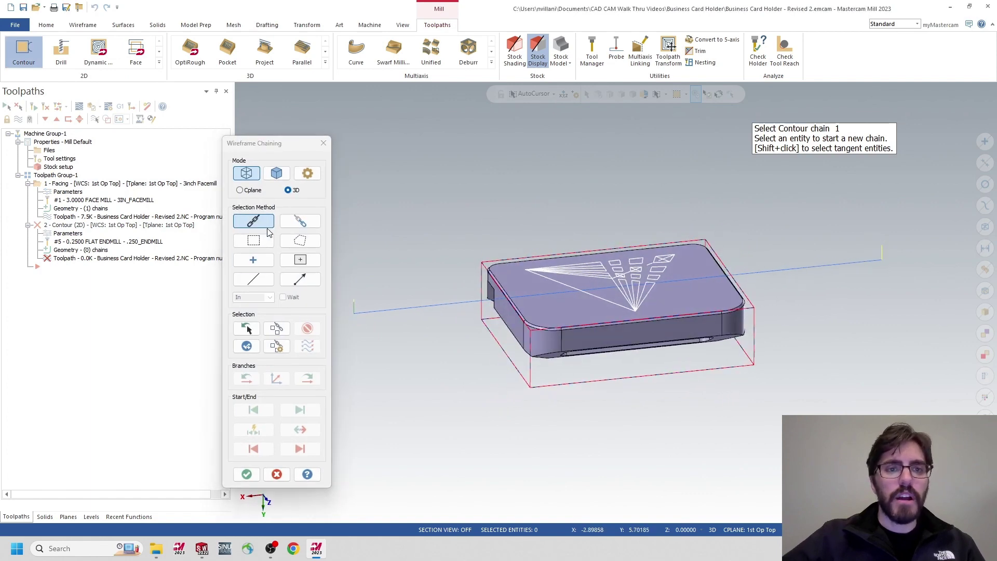
pyautogui.click(275, 173)
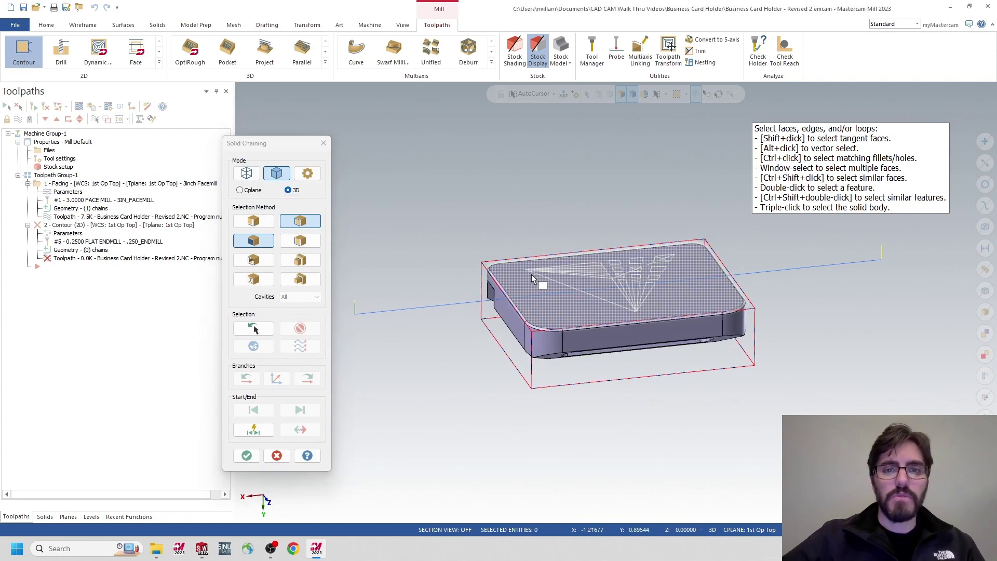
pyautogui.scroll(5, 532, 279)
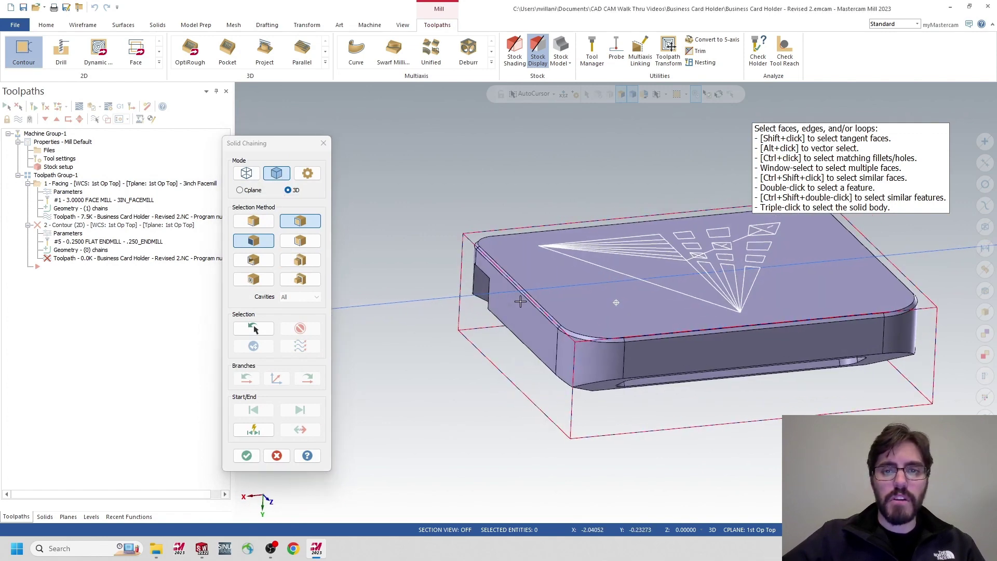
pyautogui.moveTo(520, 301); pyautogui.dragTo(531, 305, button='middle')
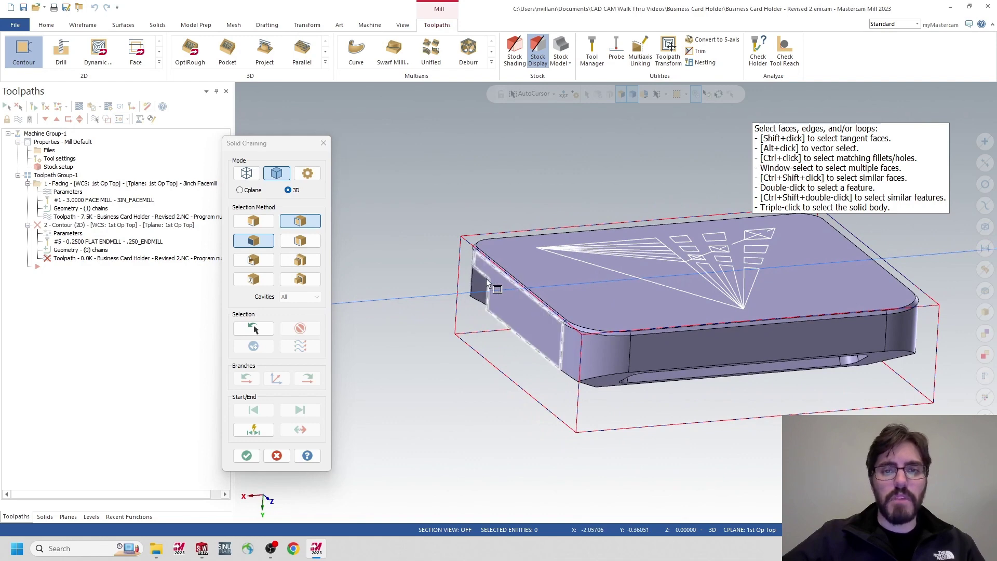
pyautogui.click(264, 227)
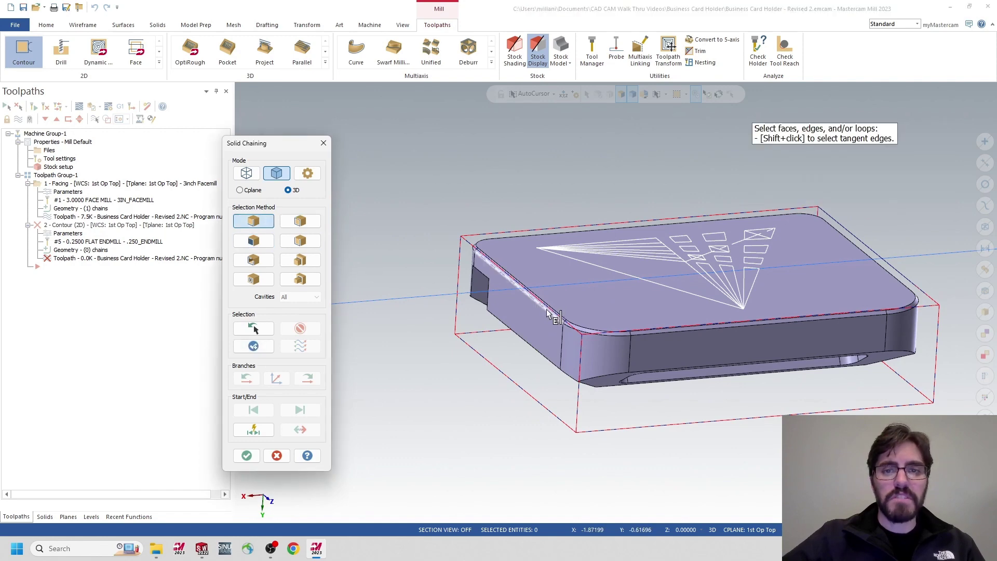
# Chain the full loop of upper outer edges around the part and accept it as the contour geometry.
pyautogui.click(480, 252)
pyautogui.moveTo(480, 253); pyautogui.dragTo(472, 240, button='middle')
pyautogui.click(489, 233)
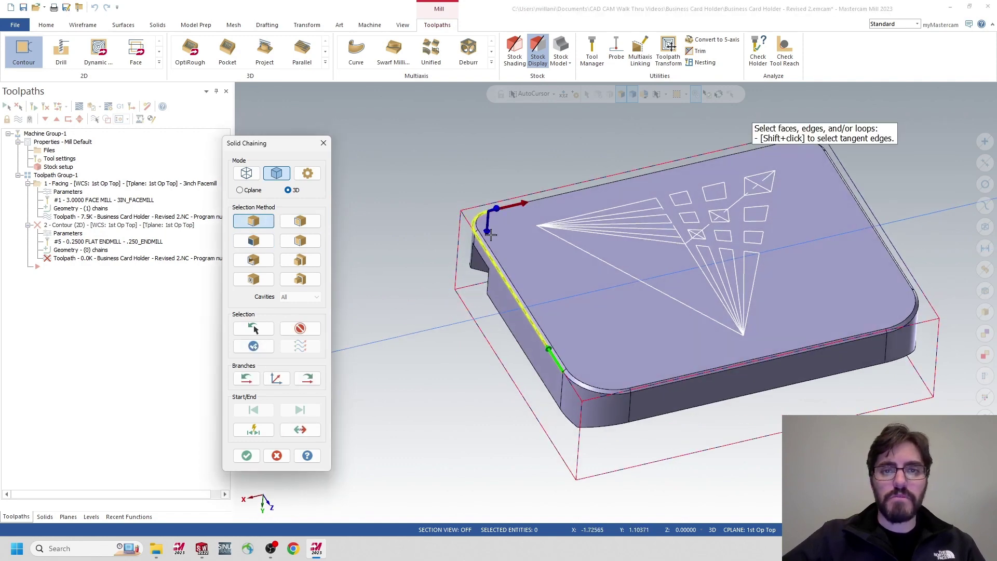
pyautogui.click(514, 210)
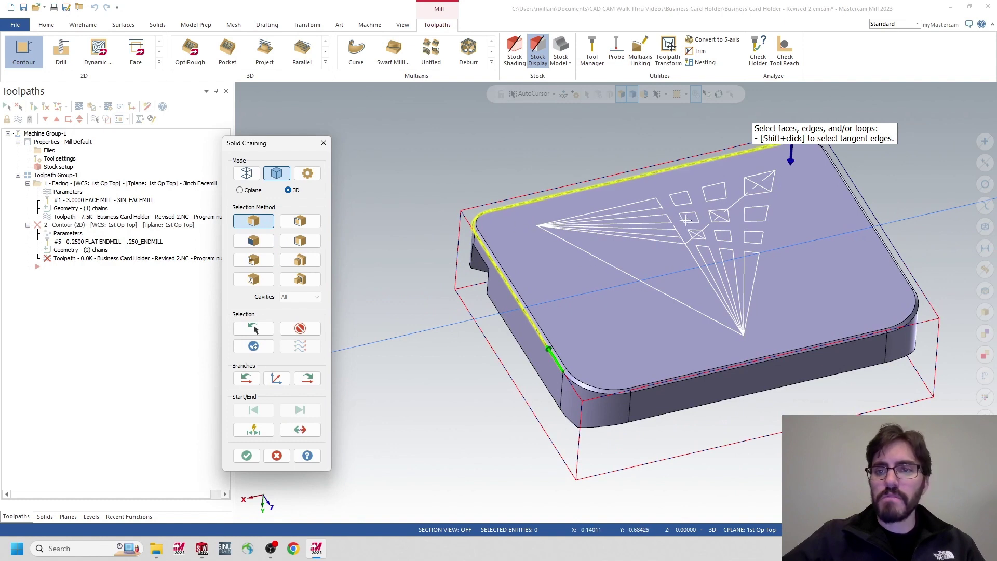
pyautogui.moveTo(685, 221); pyautogui.dragTo(710, 186, button='middle')
pyautogui.click(740, 156)
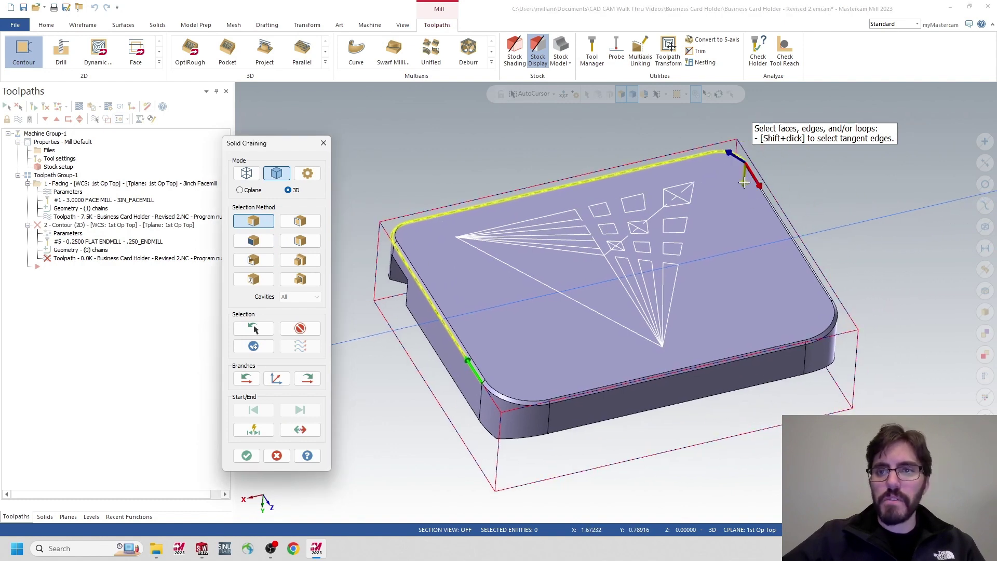
pyautogui.click(763, 192)
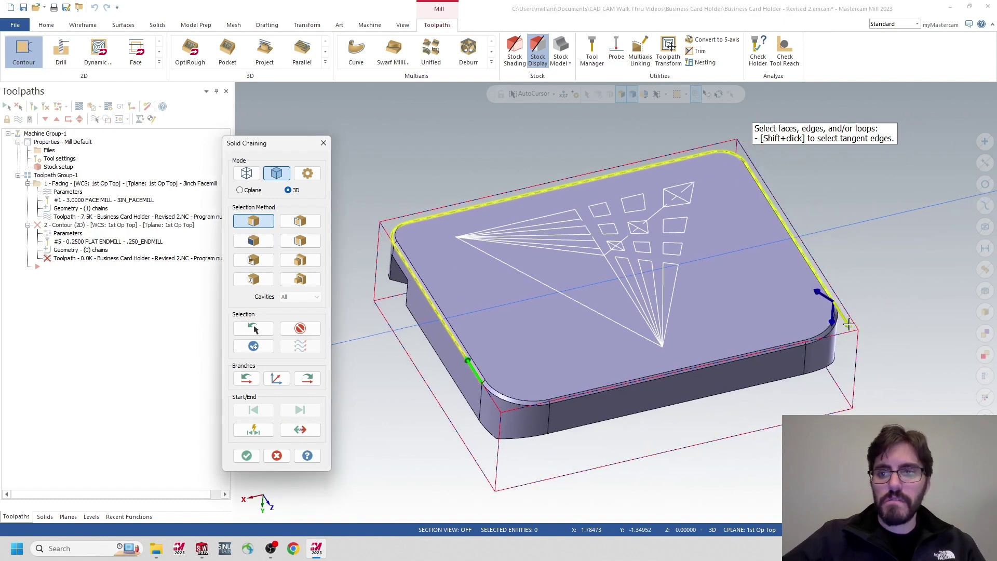
pyautogui.click(794, 335)
pyautogui.click(775, 353)
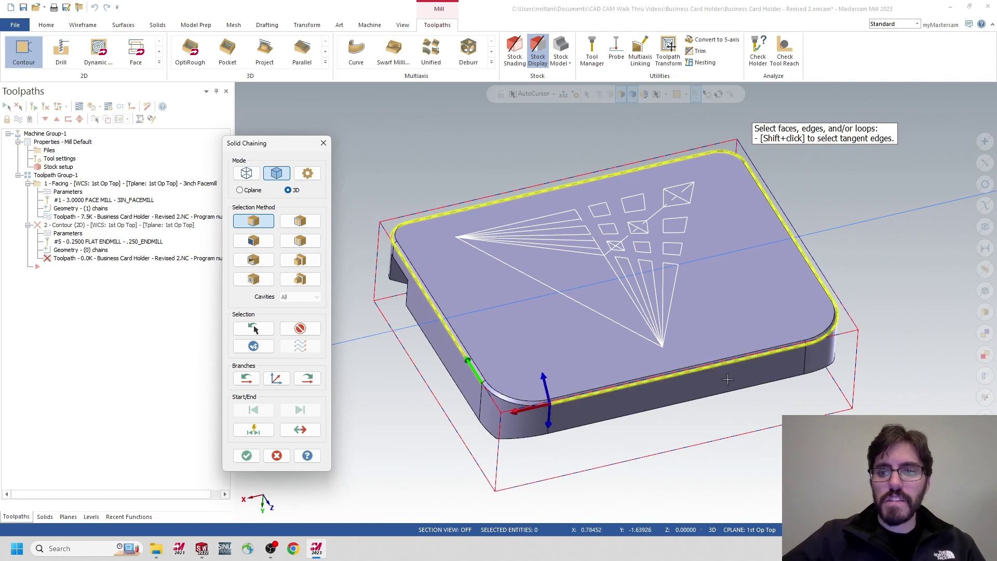
pyautogui.click(514, 409)
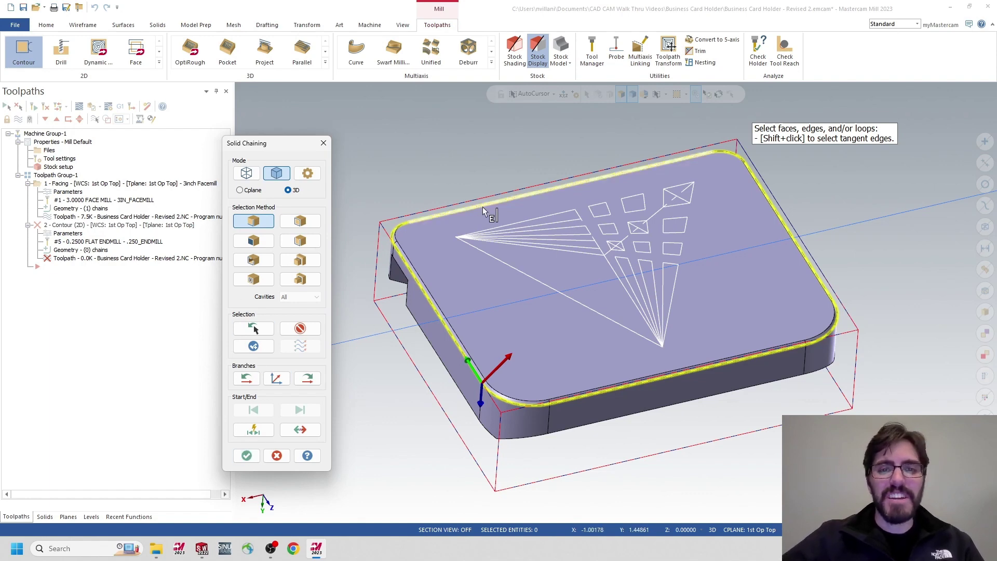
pyautogui.click(247, 456)
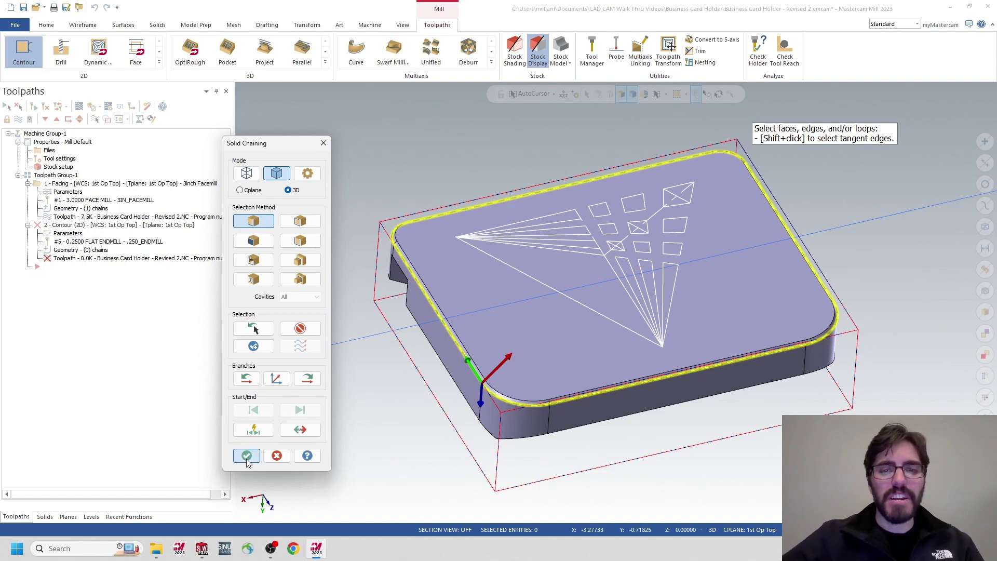
# Assign tool 3, .625_ENDMILL_F, to the contour operation and describe it as a .625 Endmill operation in the comment.
pyautogui.click(190, 130)
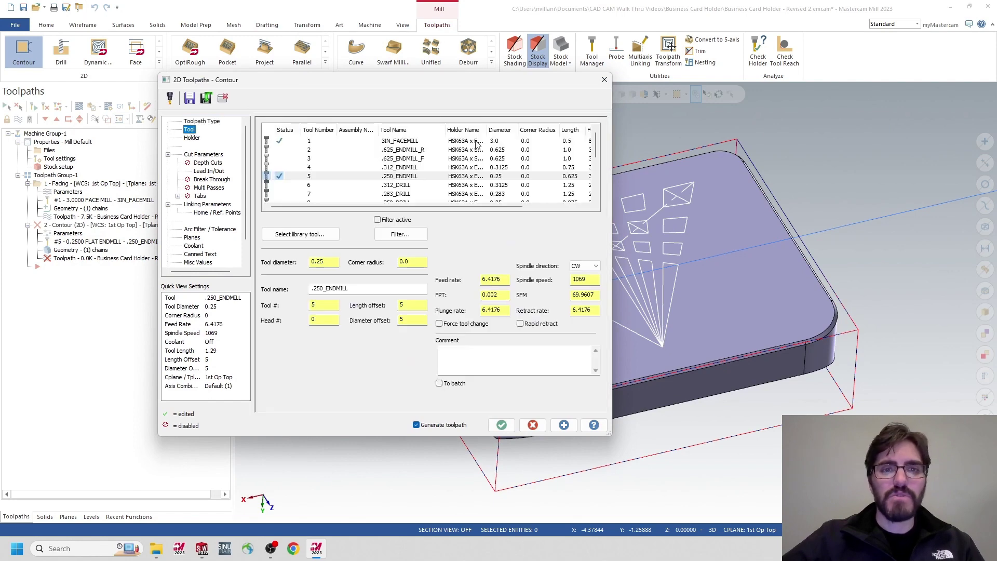
pyautogui.click(397, 158)
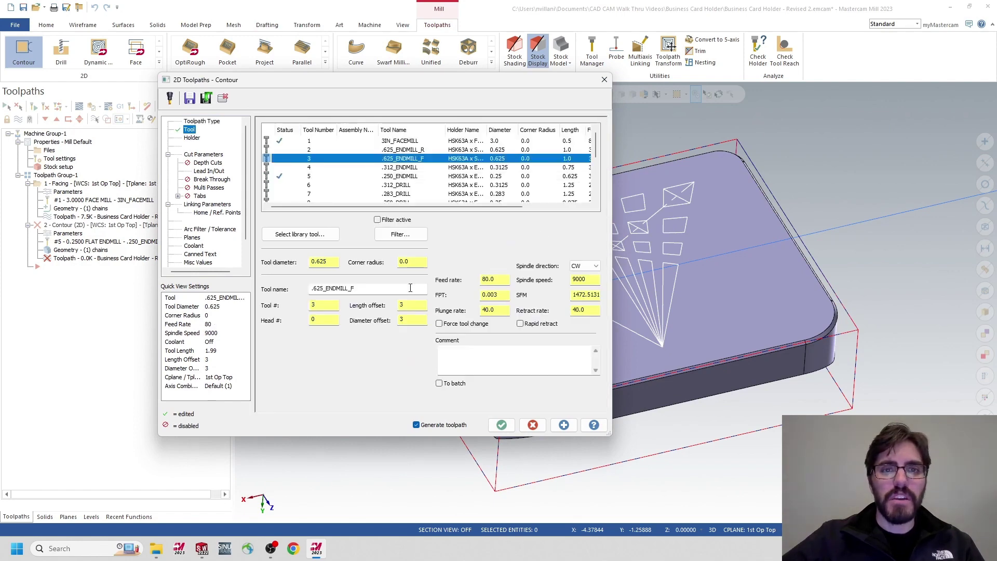
pyautogui.click(478, 368)
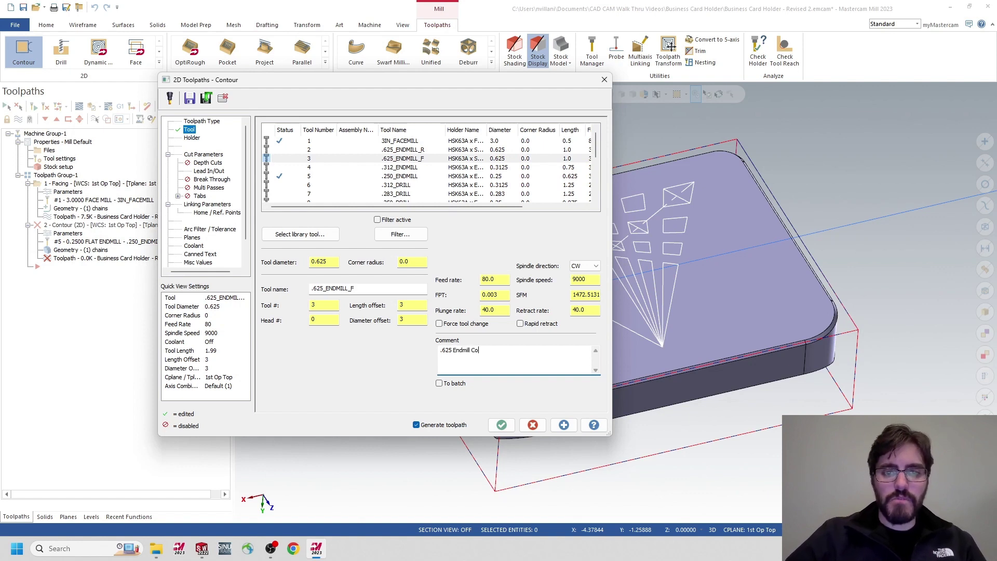
# Review the contour's cut, depth and lead settings and set top of stock to 0 from a point on the part's upper face.
pyautogui.click(207, 154)
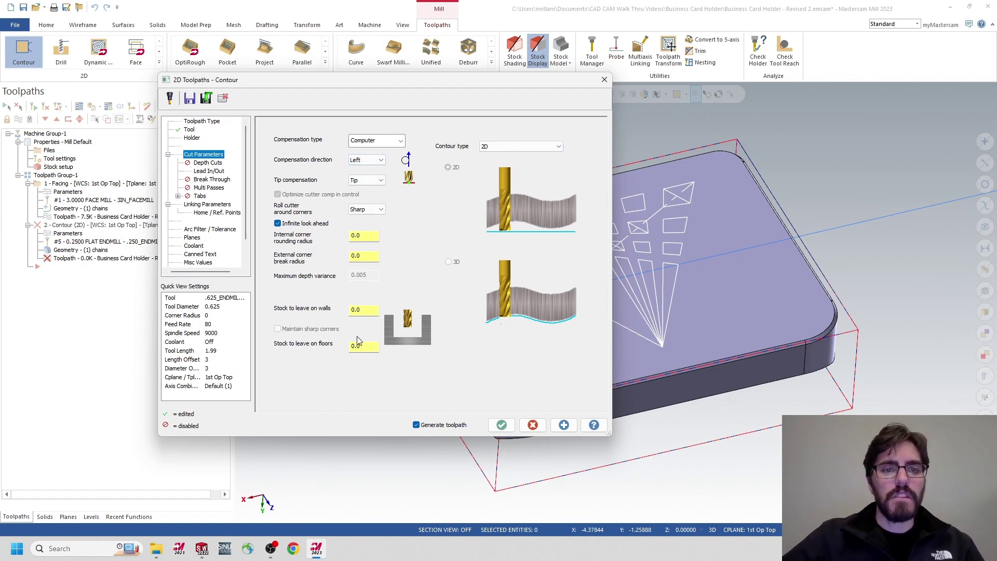
pyautogui.click(207, 163)
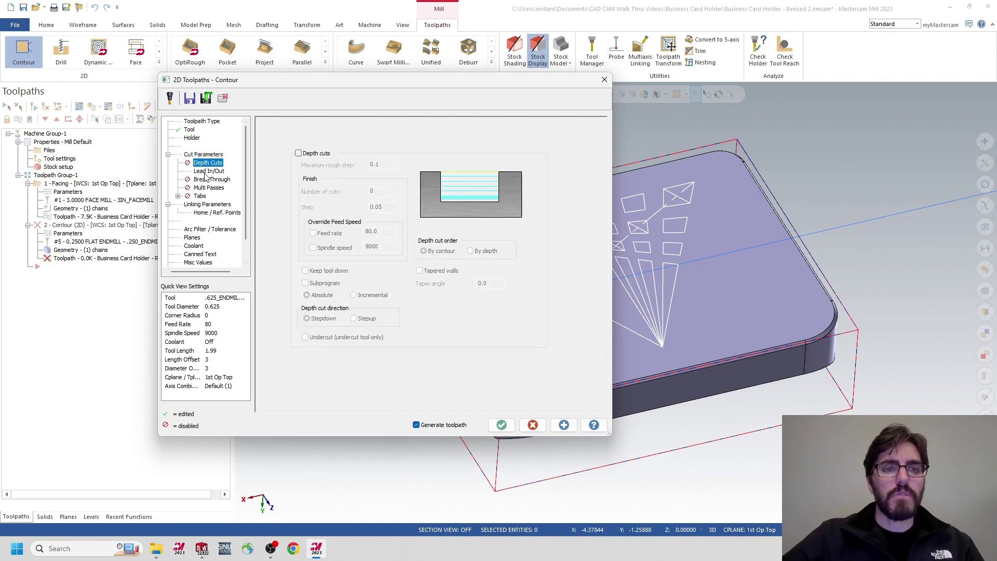
pyautogui.click(207, 171)
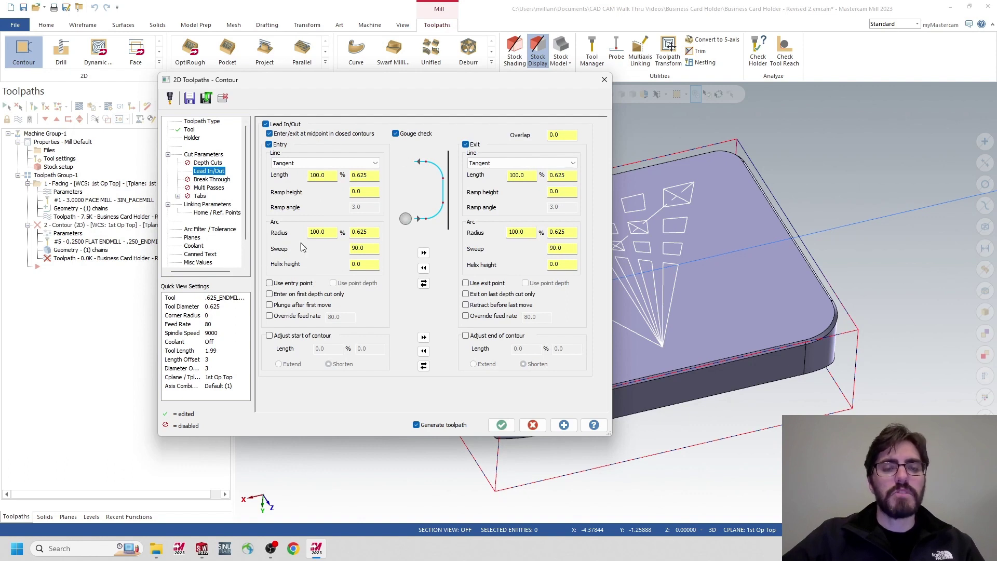
pyautogui.click(193, 205)
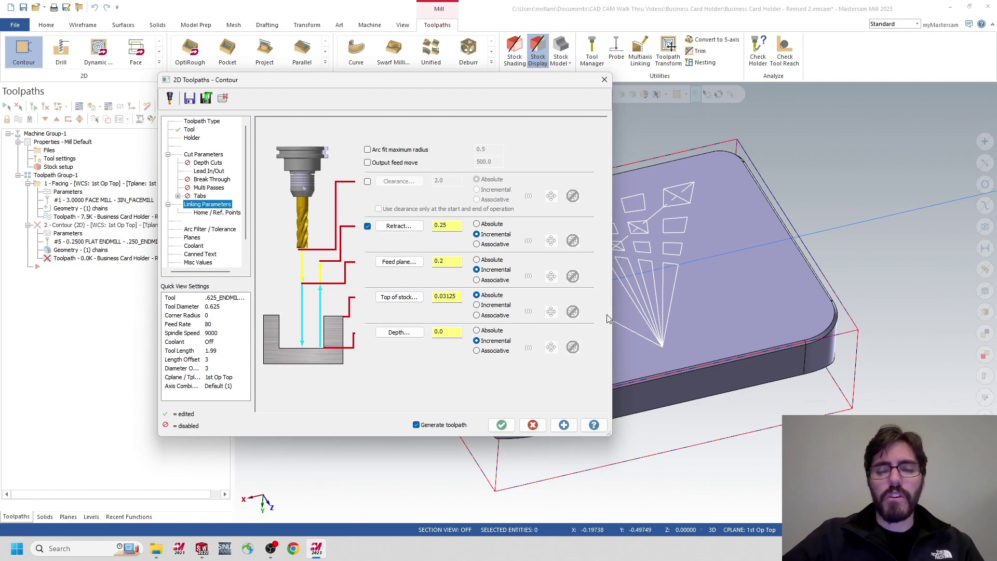
pyautogui.click(394, 297)
pyautogui.moveTo(457, 300); pyautogui.dragTo(465, 276, button='middle')
pyautogui.click(445, 270)
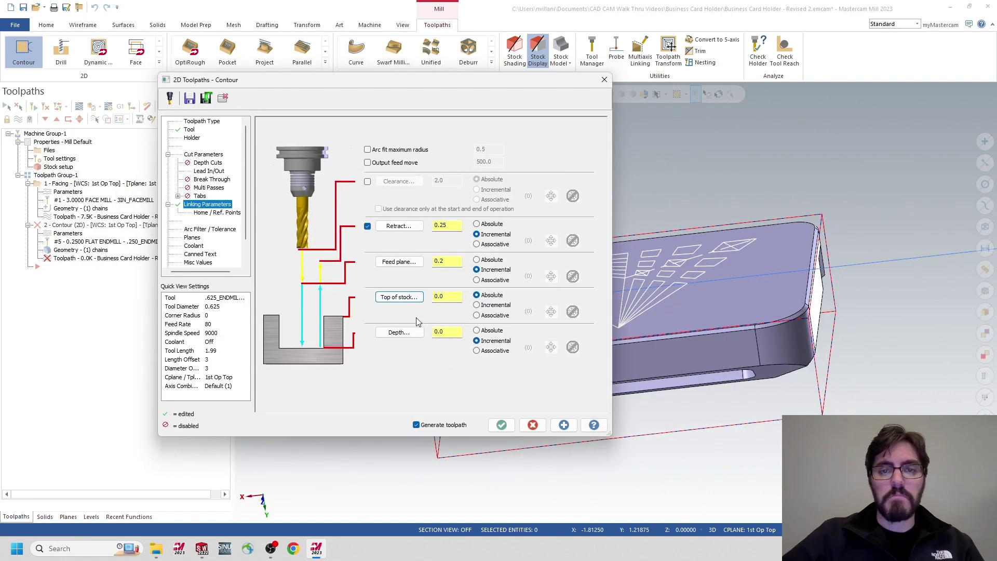
# Try to take the contour depth from the lower corner of the stock boundary.
pyautogui.click(399, 333)
pyautogui.moveTo(405, 334); pyautogui.dragTo(456, 421, button='middle')
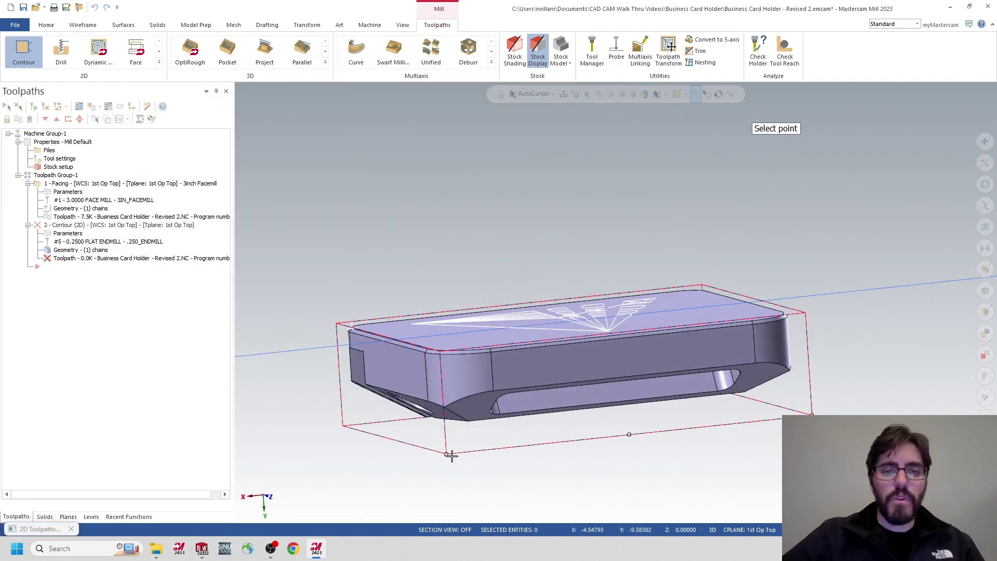
pyautogui.click(450, 451)
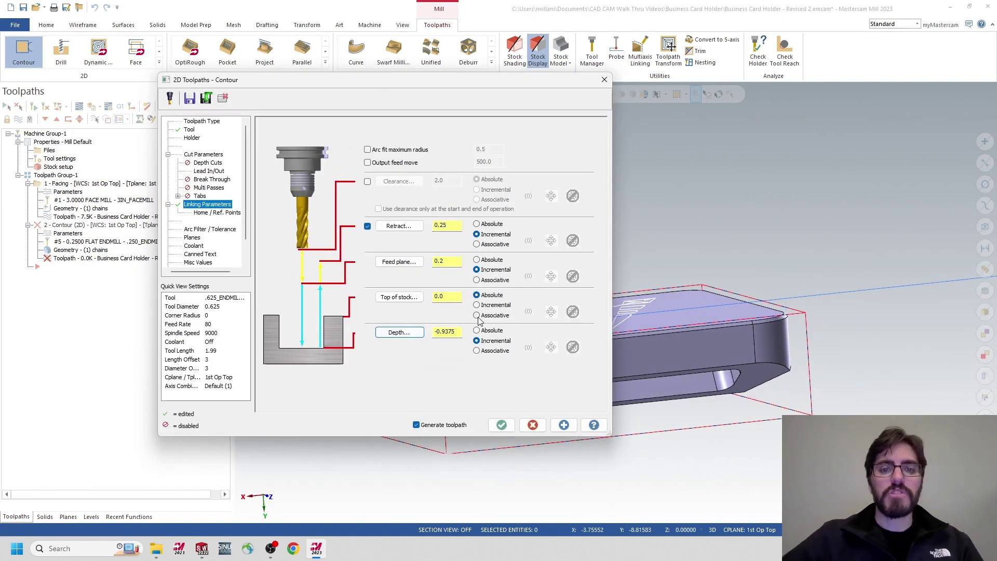
pyautogui.press('Tab')
pyautogui.write('.6')
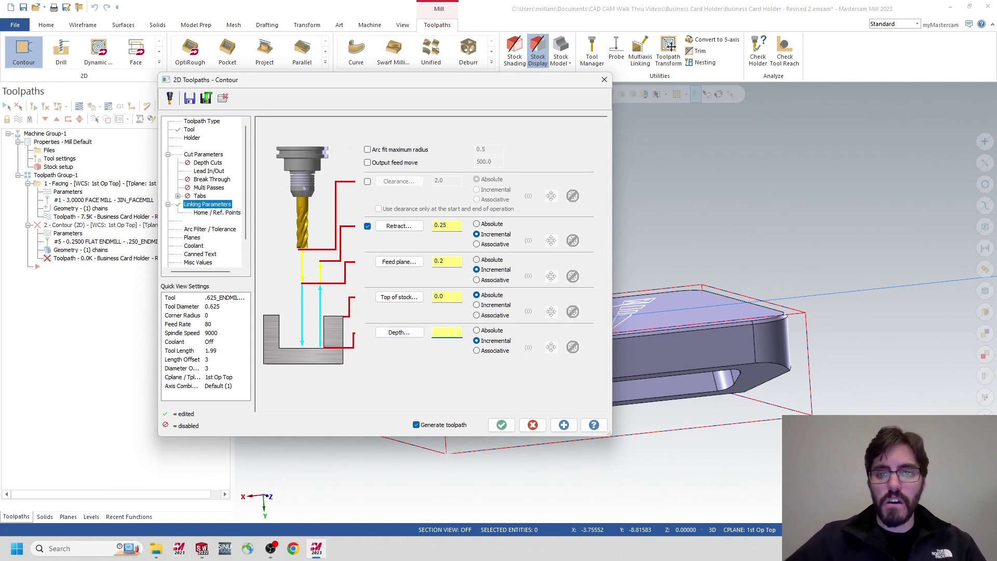
pyautogui.hotkey('ctrl', 'z')
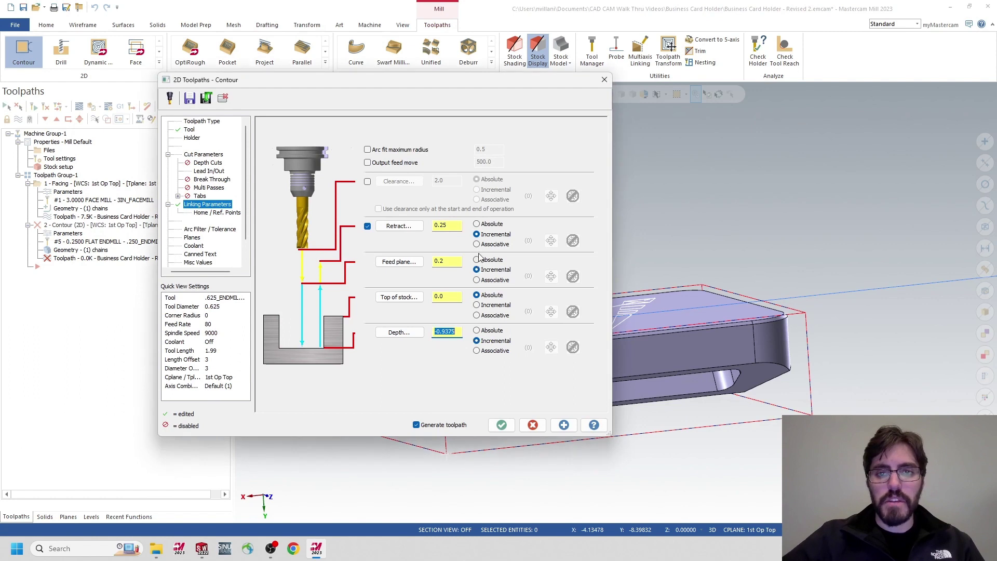
# Switch the contour's retract, feed plane and depth to absolute, set the depth to -0.625 in, and generate the toolpath.
pyautogui.click(476, 223)
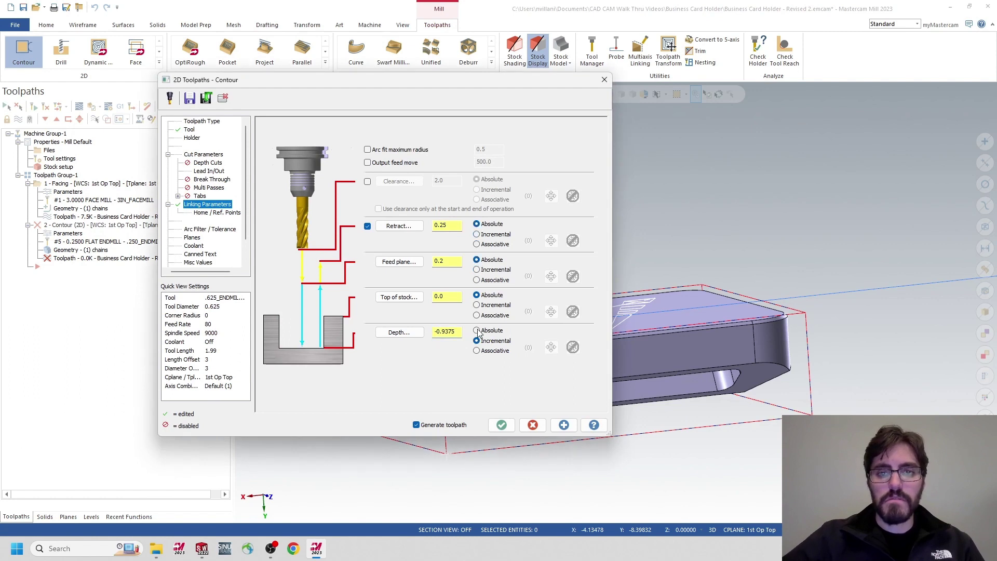
pyautogui.doubleClick(453, 333)
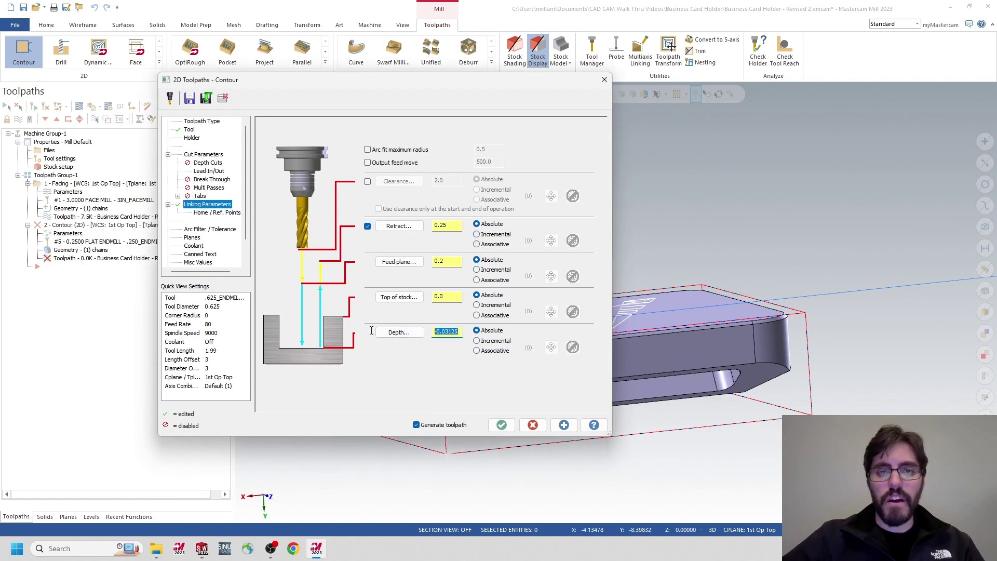
pyautogui.write('-.')
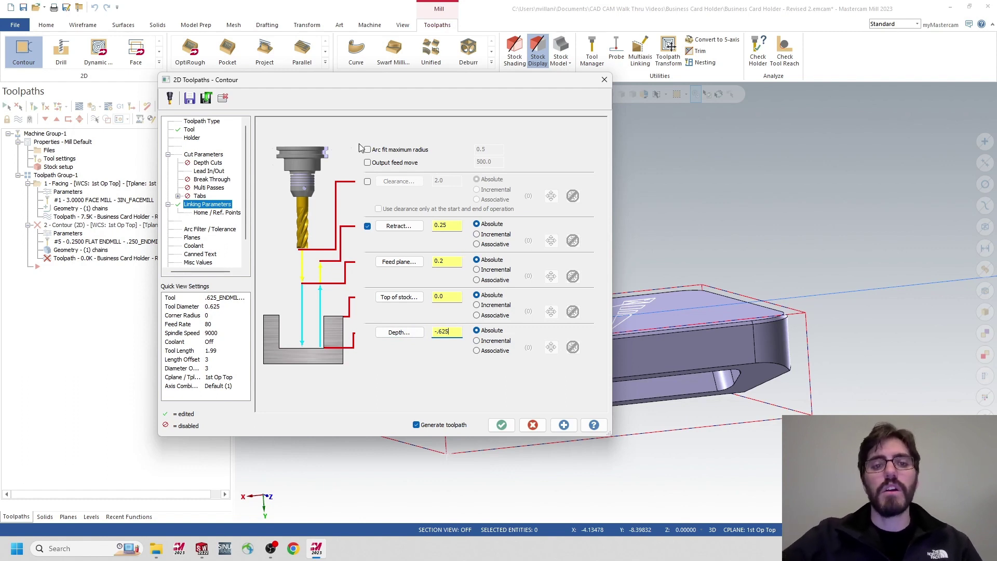
pyautogui.click(501, 425)
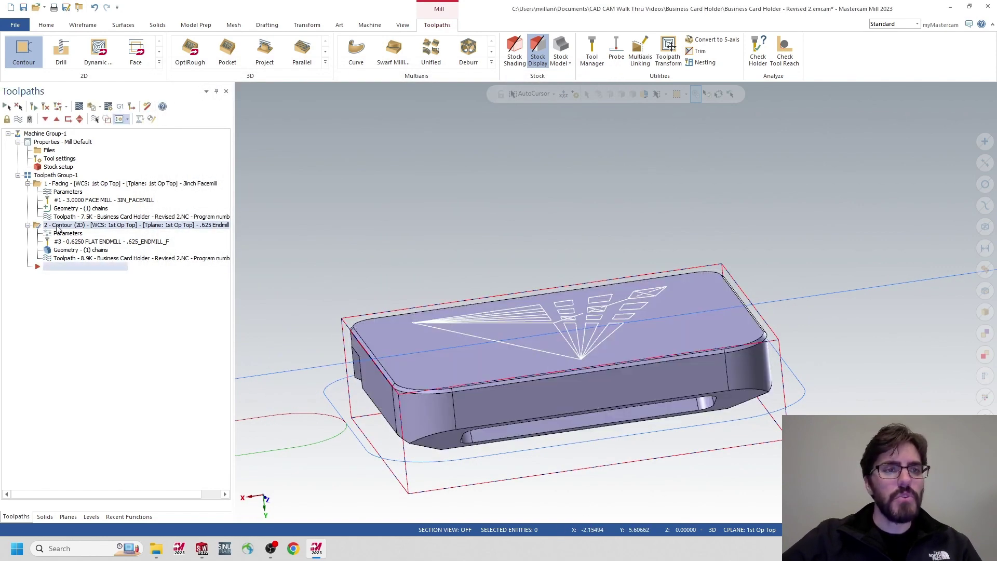
# Start another contour toolpath and chain the solid's outer upper-face edges all the way around the part.
pyautogui.moveTo(516, 372)
pyautogui.mouseDown(button='middle')
pyautogui.moveTo(582, 270)
pyautogui.moveTo(614, 253)
pyautogui.moveTo(528, 229)
pyautogui.moveTo(541, 273)
pyautogui.mouseUp(button='middle')
pyautogui.scroll(3, 556, 284)
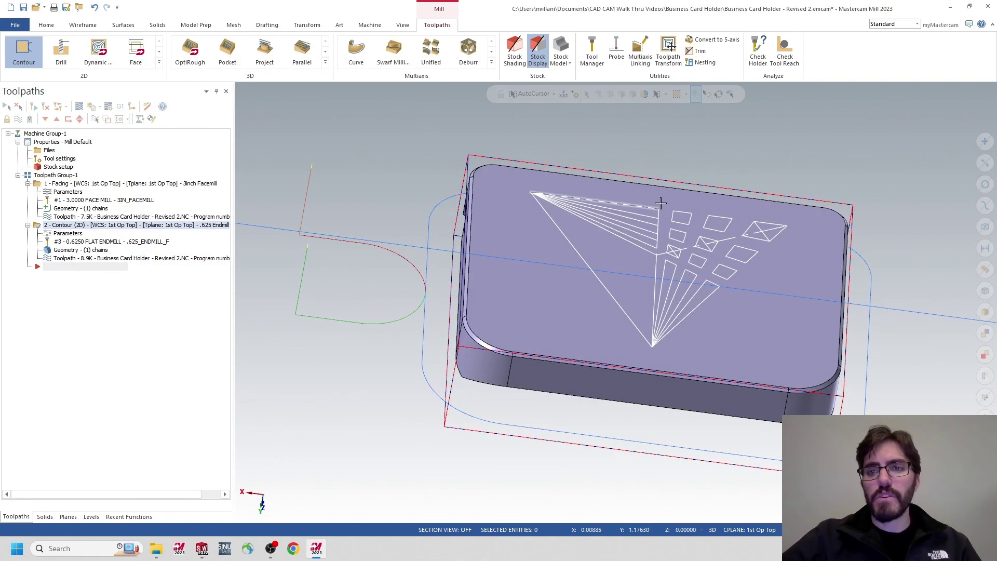
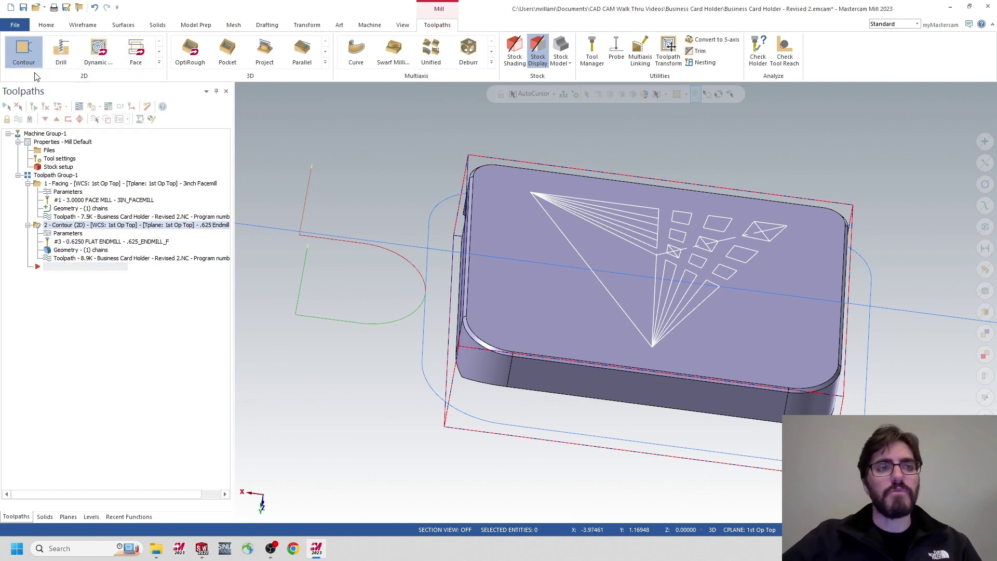
pyautogui.click(26, 56)
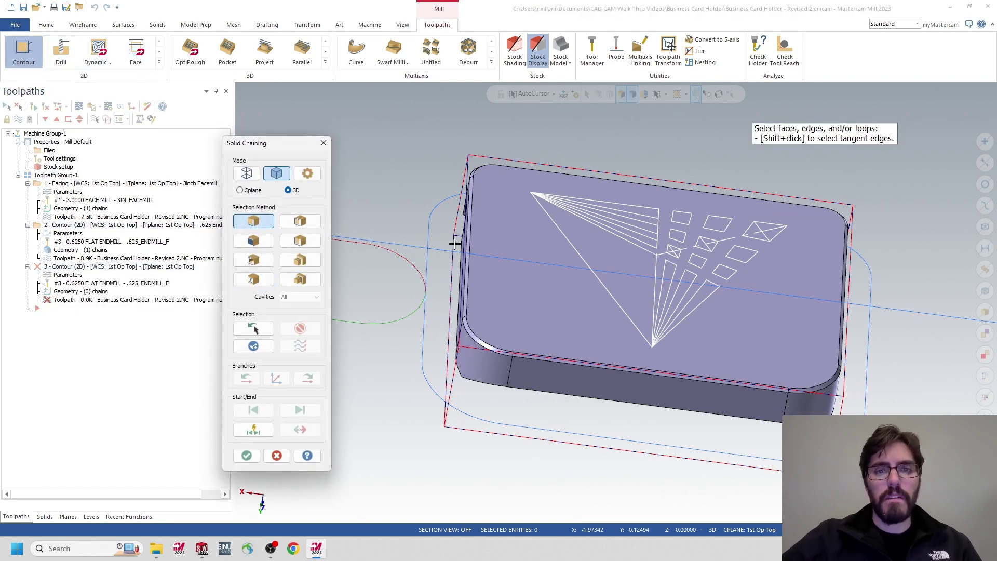
pyautogui.moveTo(454, 244); pyautogui.dragTo(474, 300, button='middle')
pyautogui.click(471, 301)
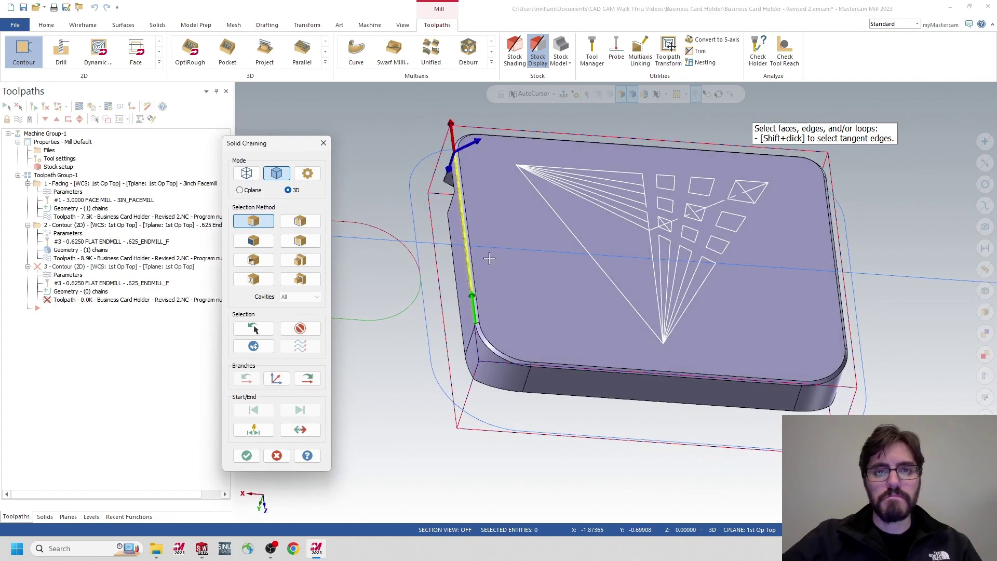
pyautogui.click(460, 136)
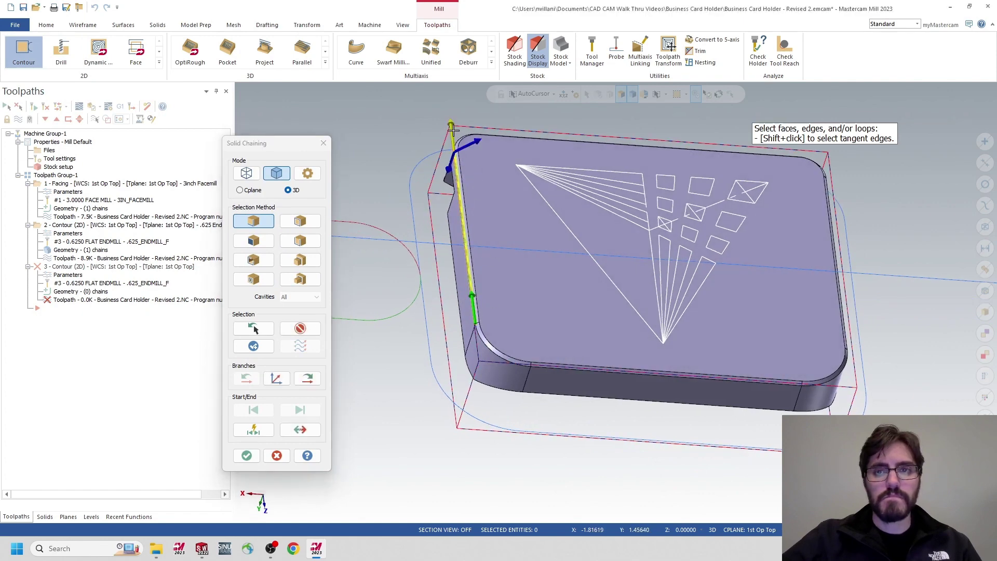
pyautogui.click(582, 150)
pyautogui.click(822, 181)
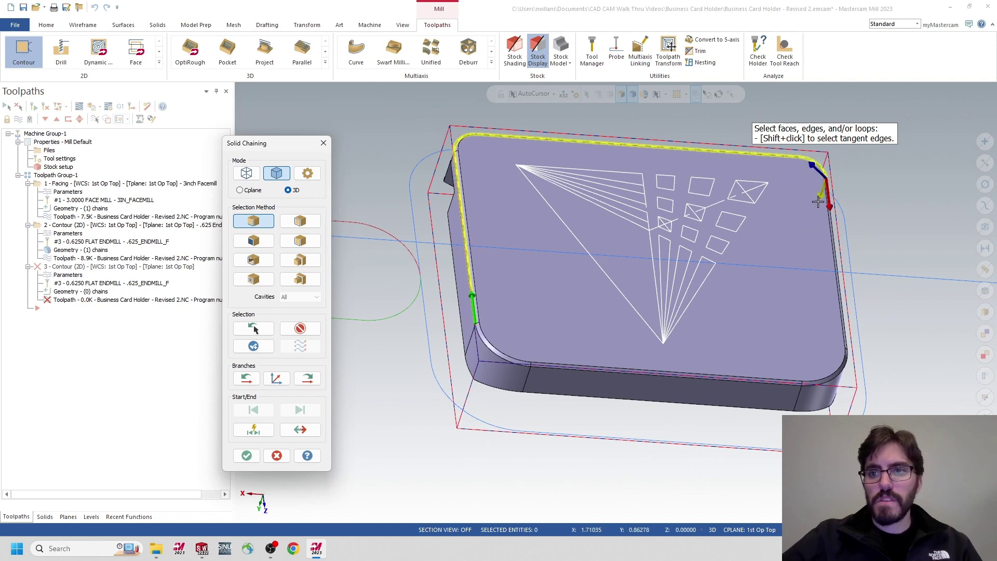
pyautogui.click(836, 239)
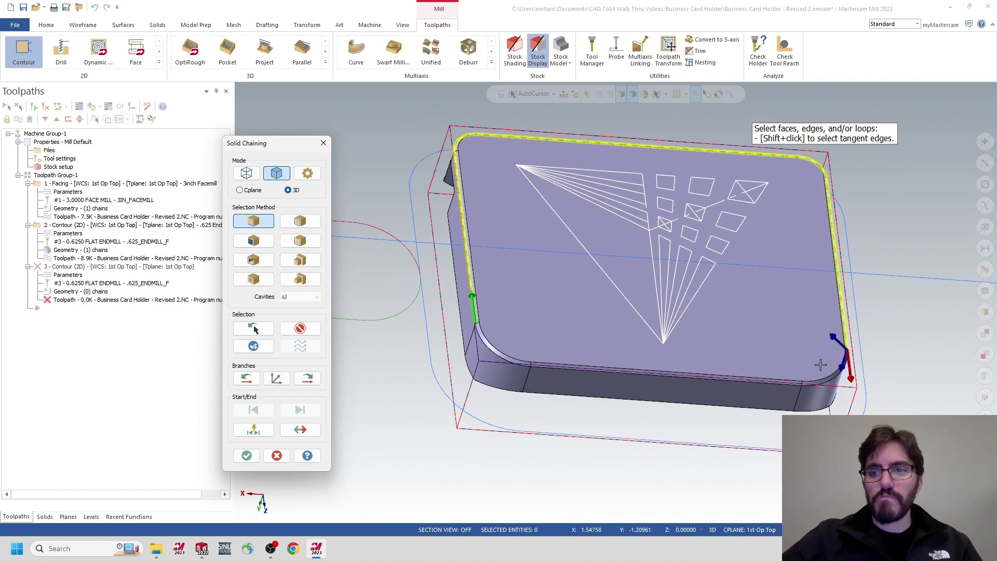
pyautogui.click(846, 375)
pyautogui.click(612, 372)
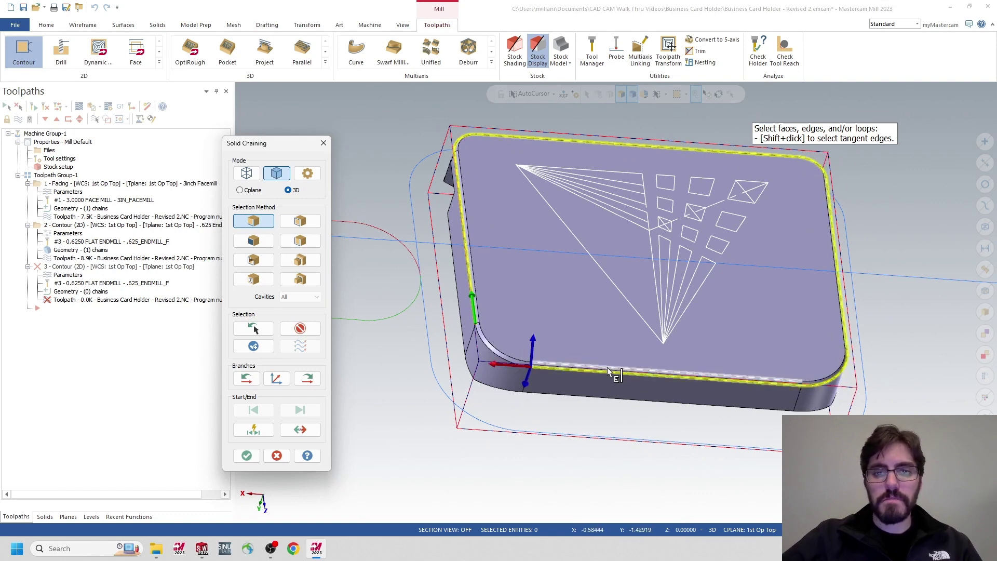
pyautogui.click(501, 361)
pyautogui.click(247, 455)
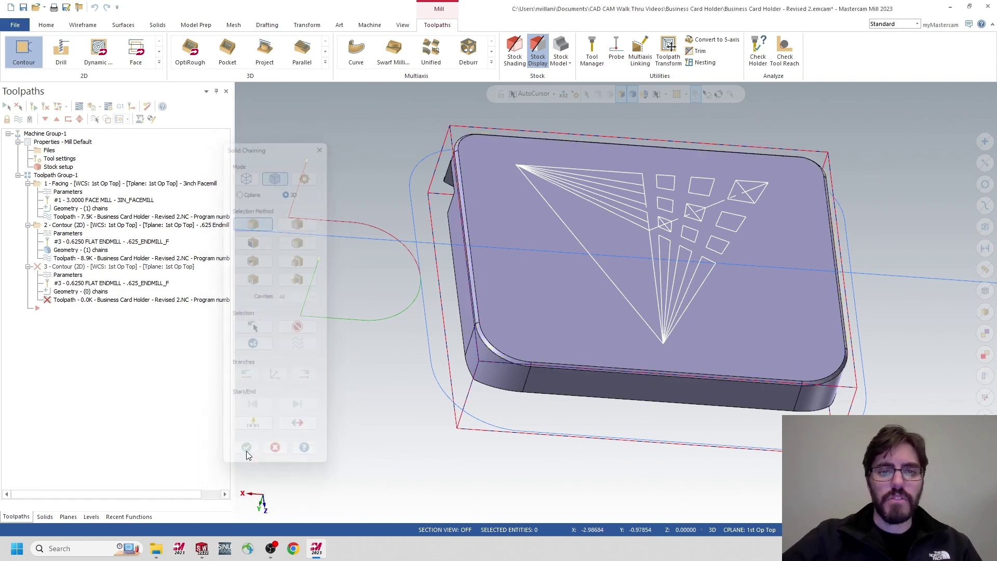
# Assign tool 11, CMF_CUTTER, to the new contour and enter the comment .125 Chamfer.
pyautogui.click(189, 129)
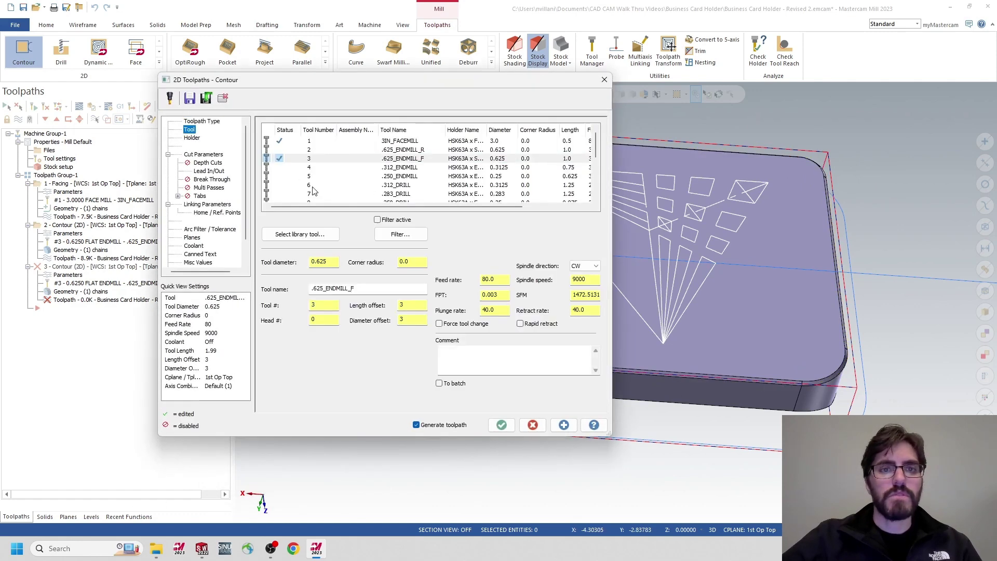
pyautogui.scroll(-2, 364, 166)
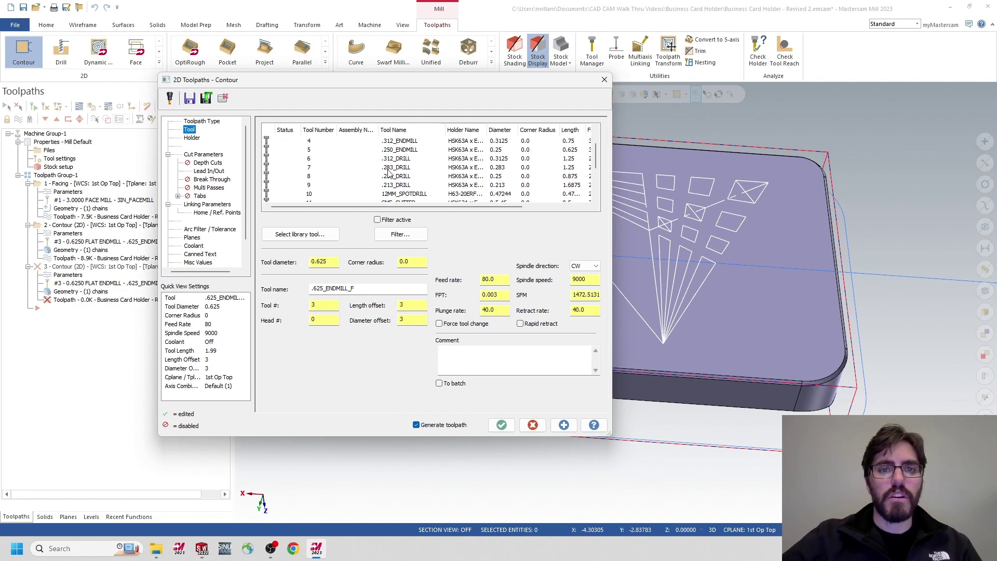
pyautogui.click(403, 176)
pyautogui.click(484, 366)
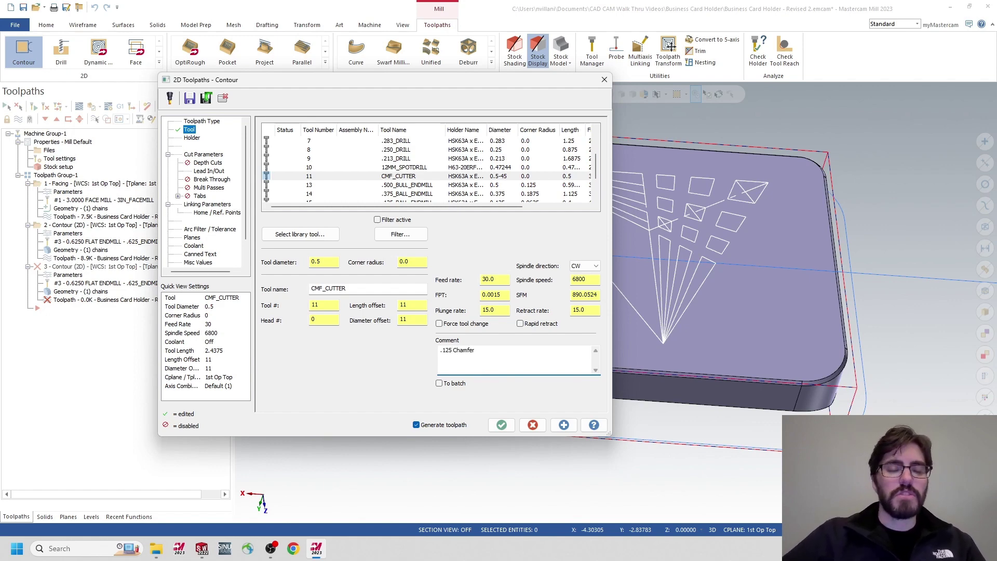
# Make the contour a 2D chamfer with Computer compensation, a chamfer width of 0.0125 and a bottom offset of 0.
pyautogui.click(202, 155)
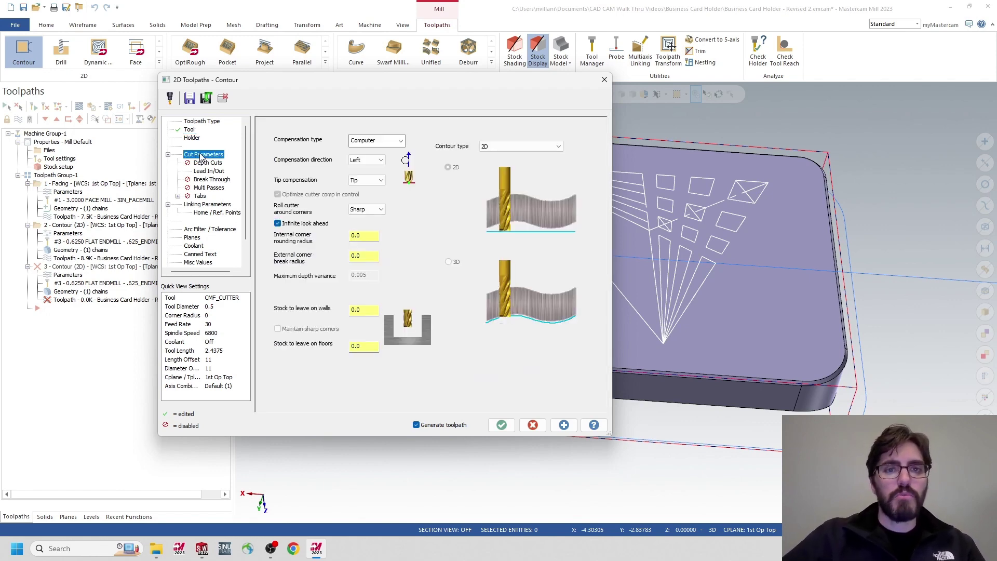
pyautogui.click(521, 147)
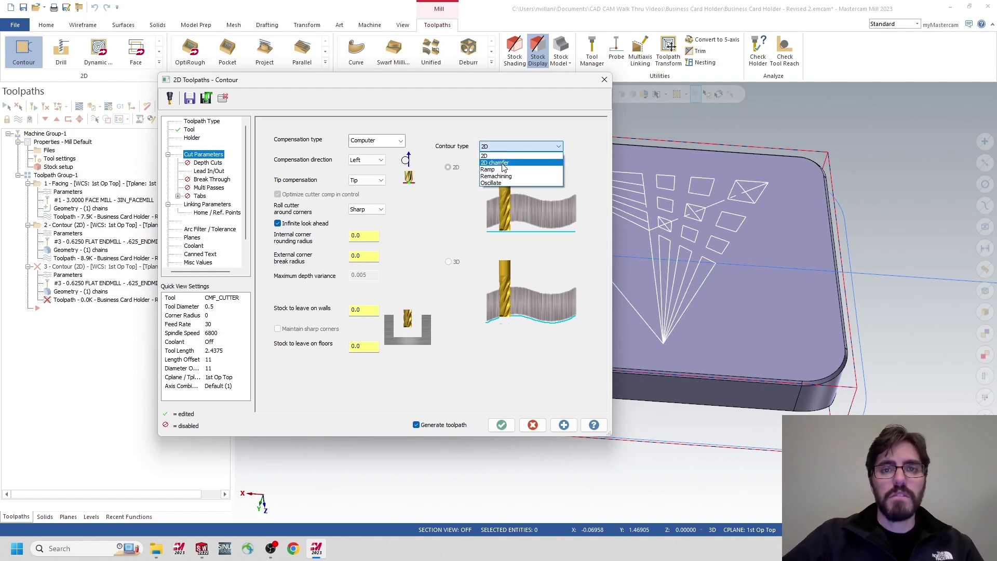
pyautogui.click(502, 162)
pyautogui.click(400, 141)
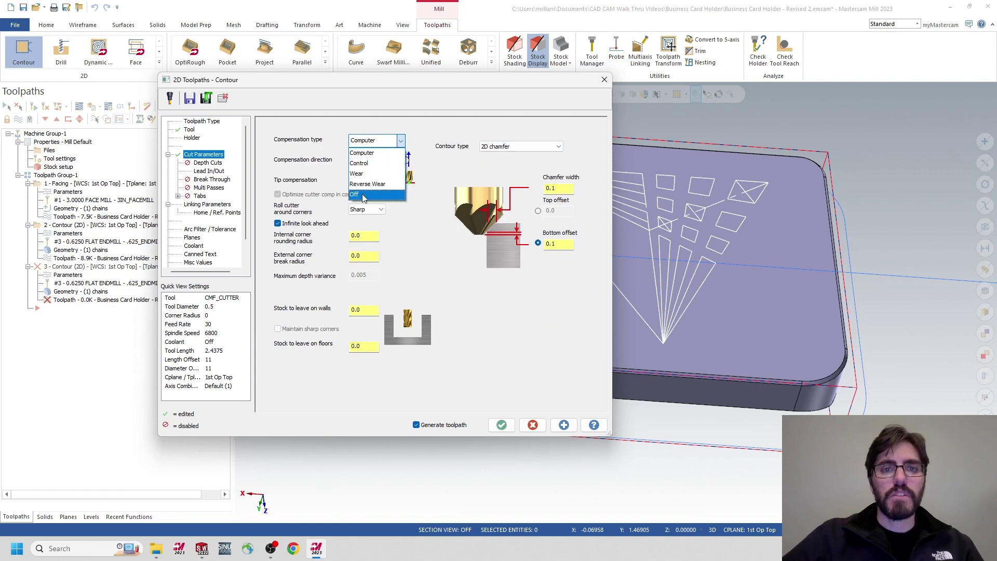
pyautogui.click(379, 151)
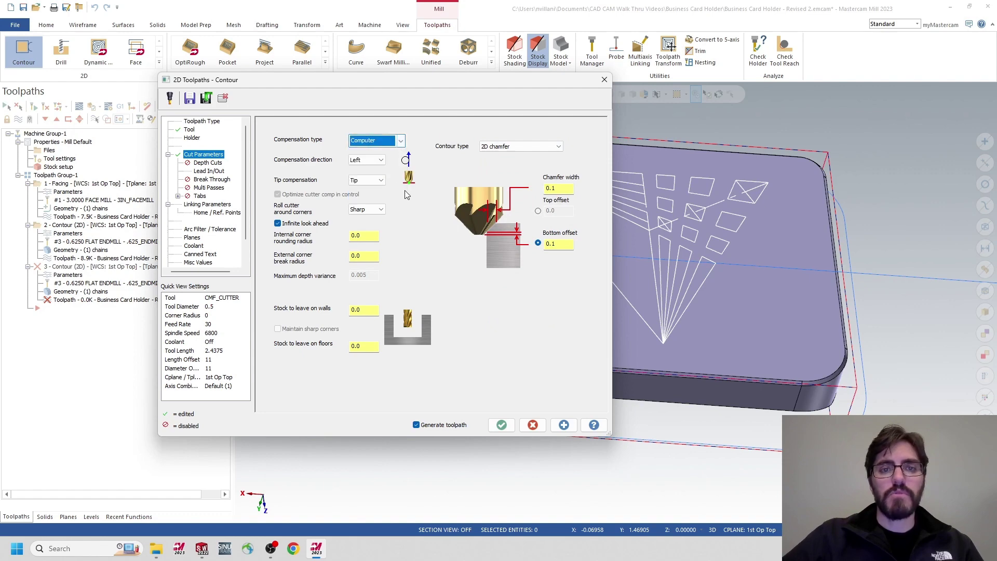
pyautogui.doubleClick(552, 187)
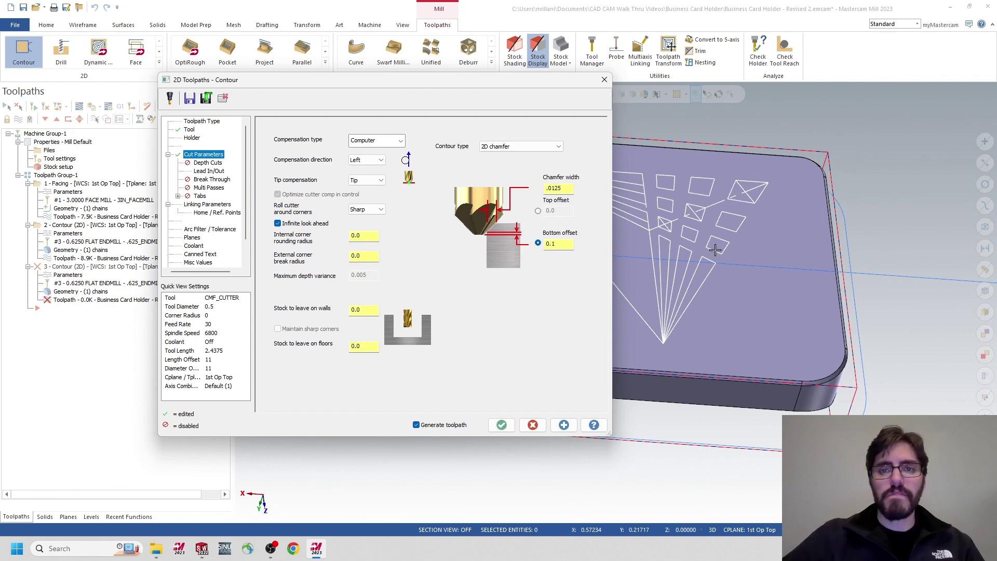
pyautogui.write('0')
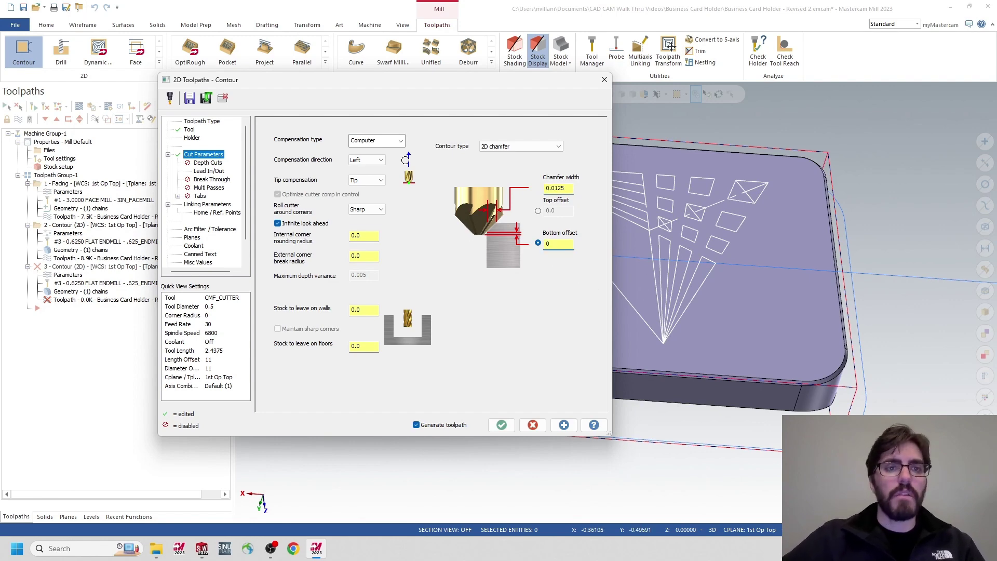
# Set the chamfer's depth and top of stock to 0 from a corner point on the upper face and generate the toolpath.
pyautogui.click(201, 171)
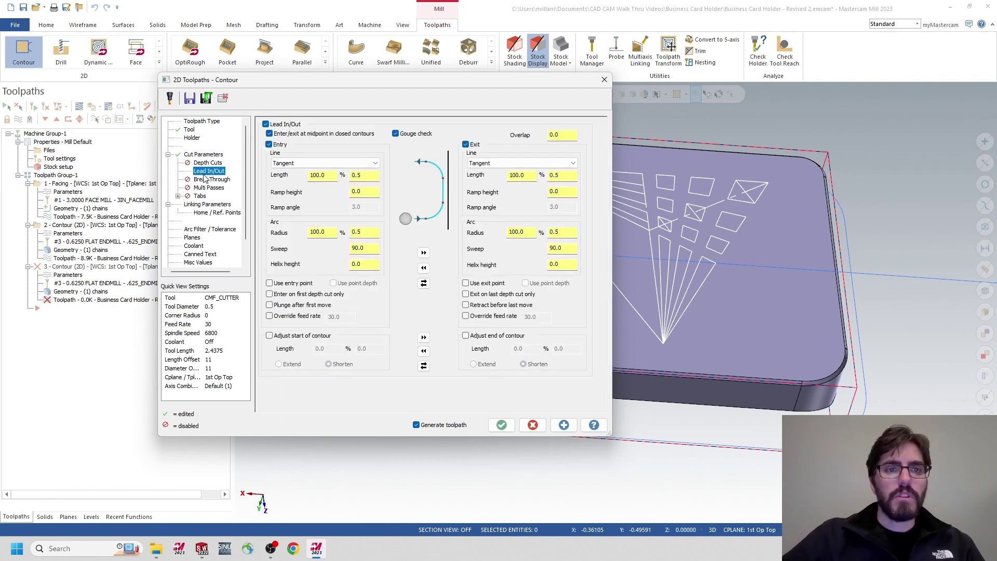
pyautogui.click(200, 205)
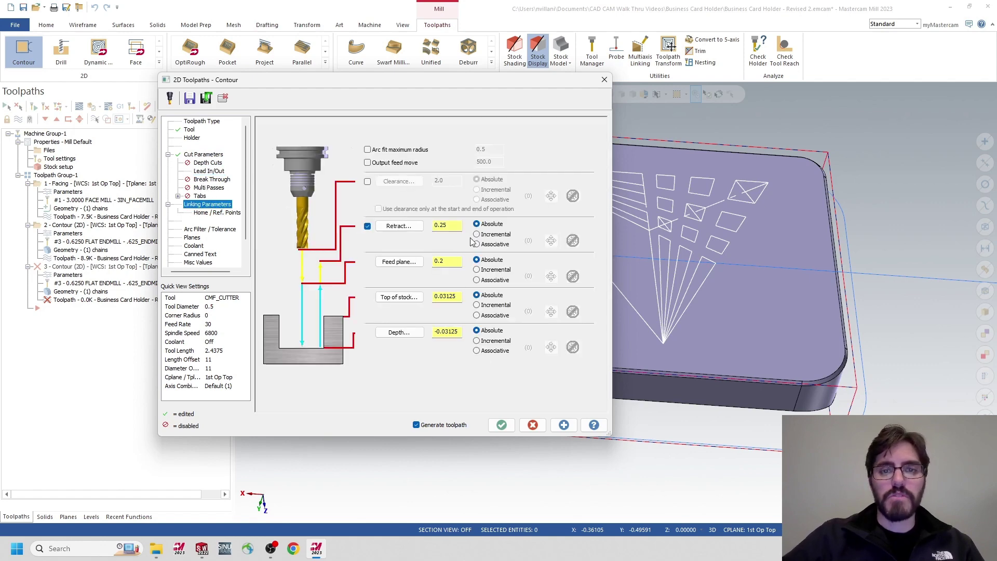
pyautogui.click(408, 332)
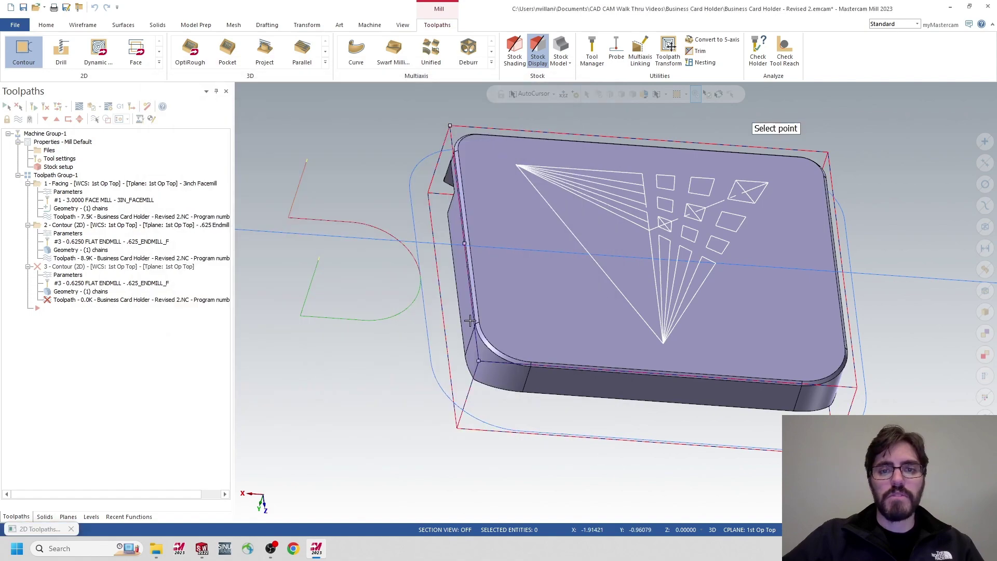
pyautogui.click(481, 326)
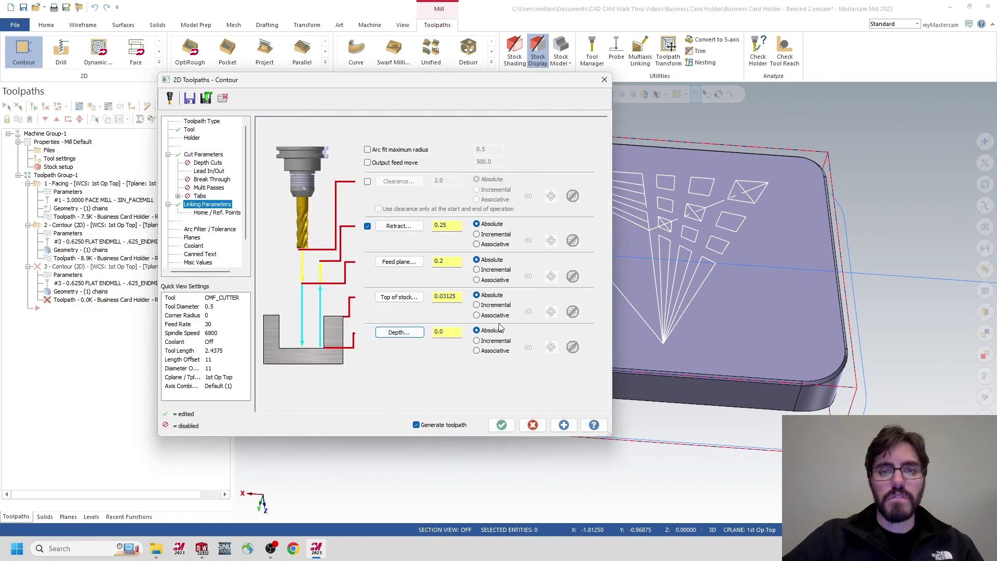
pyautogui.click(400, 299)
pyautogui.click(477, 322)
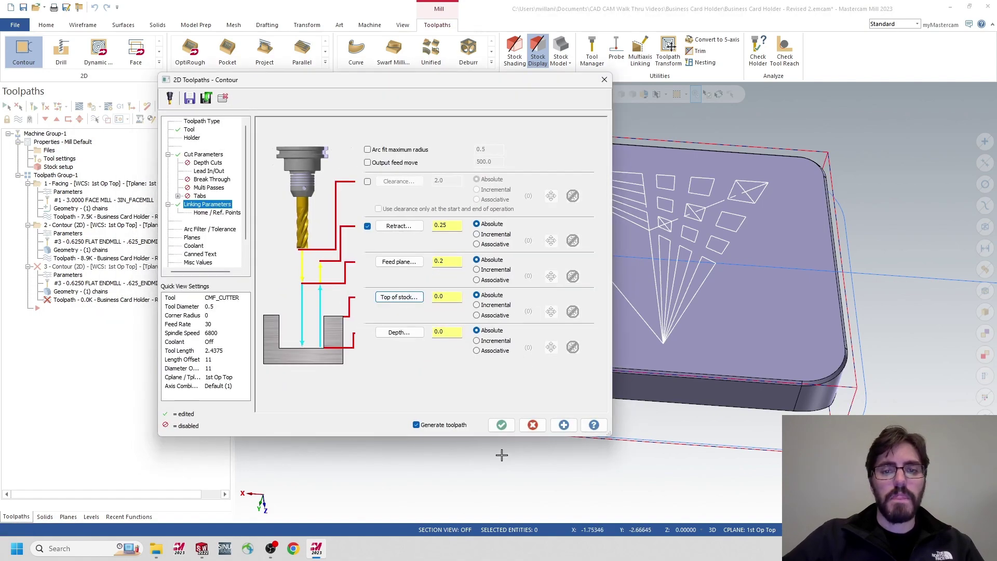
pyautogui.click(500, 424)
# Hide the Chamfer1 and Wireframe levels, and toggle level 4 off and back on to identify the logo geometry.
pyautogui.moveTo(546, 349); pyautogui.dragTo(536, 322, button='middle')
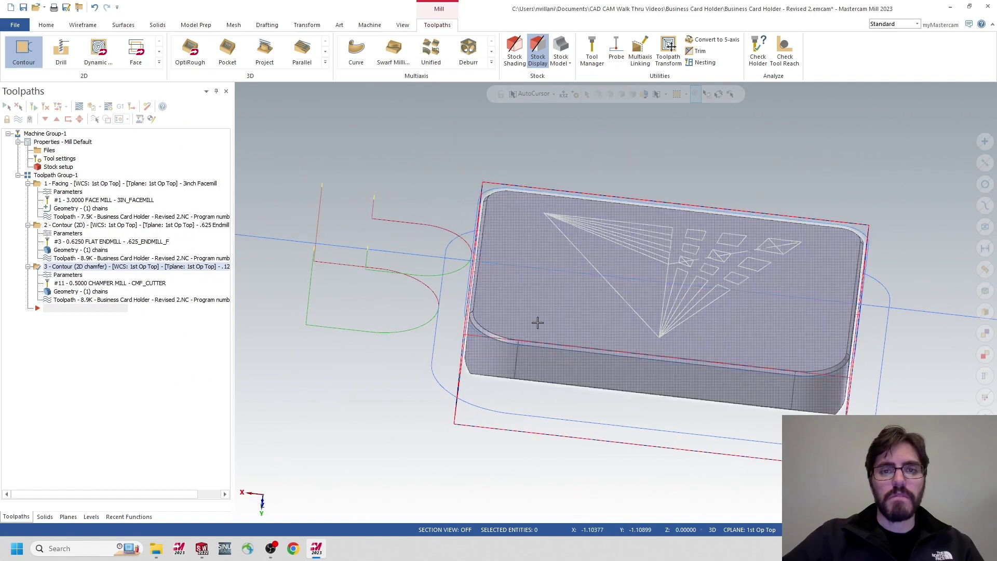
pyautogui.moveTo(499, 273); pyautogui.dragTo(445, 220, button='middle')
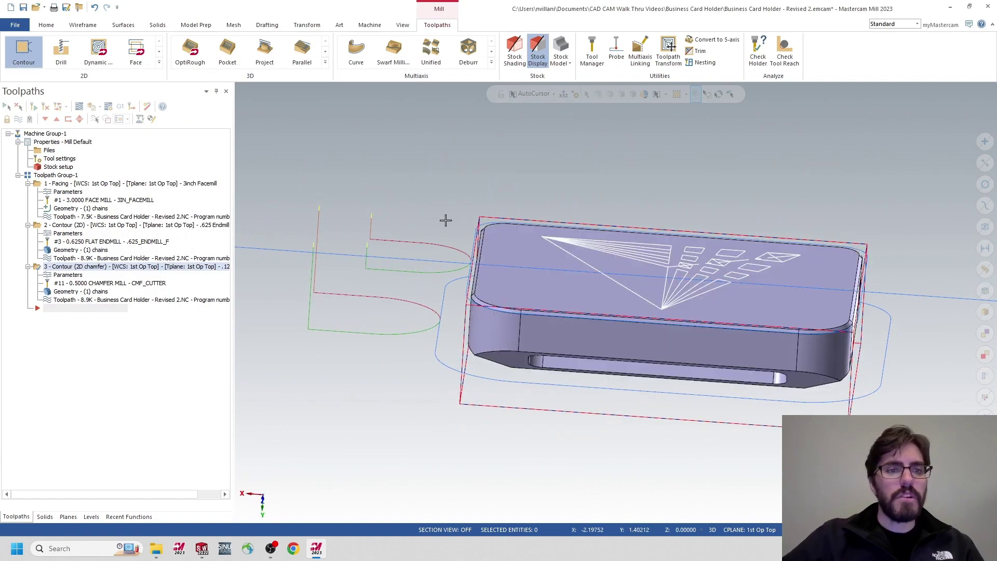
pyautogui.moveTo(545, 214); pyautogui.dragTo(503, 218, button='middle')
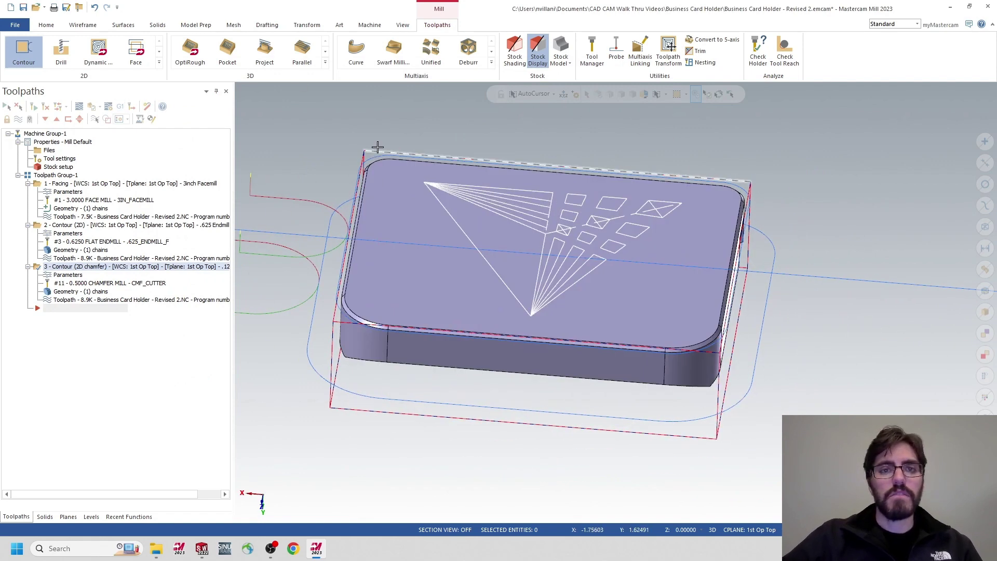
pyautogui.click(92, 517)
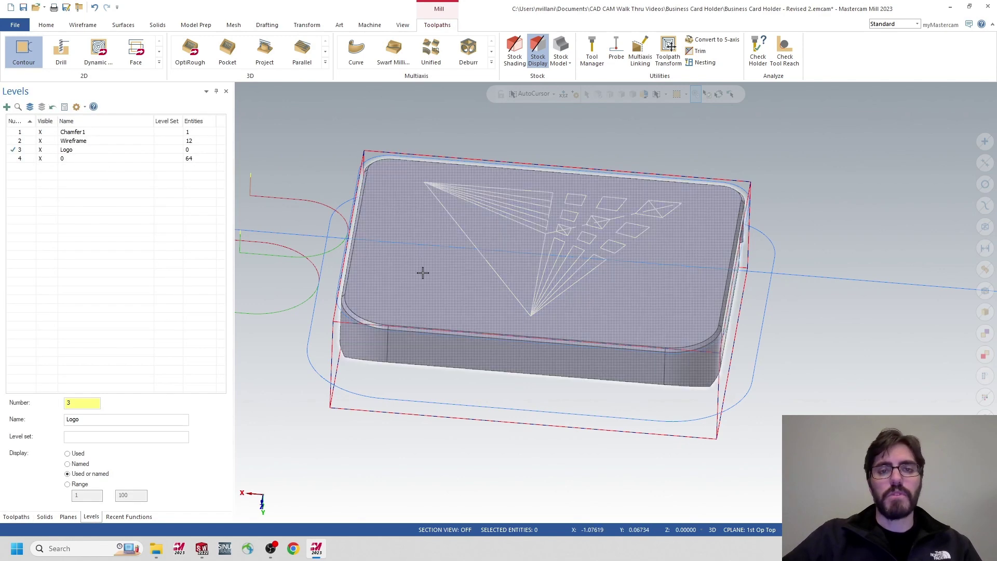
pyautogui.click(40, 133)
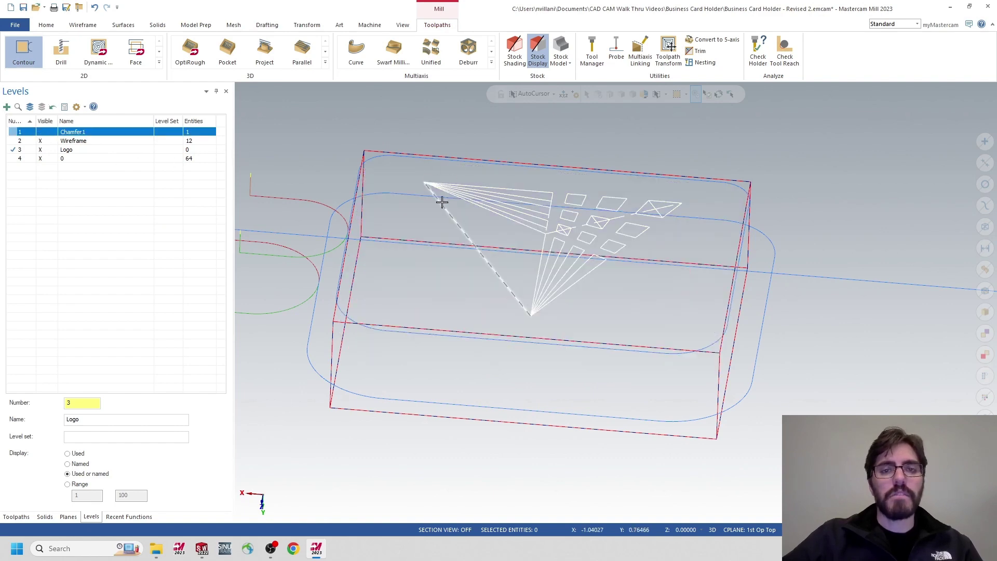
pyautogui.click(60, 184)
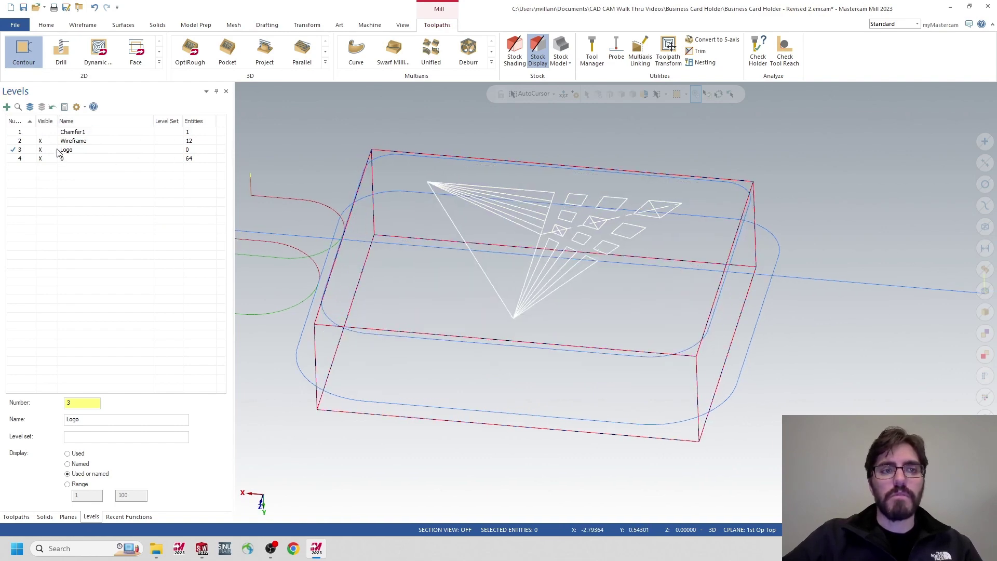
pyautogui.click(39, 142)
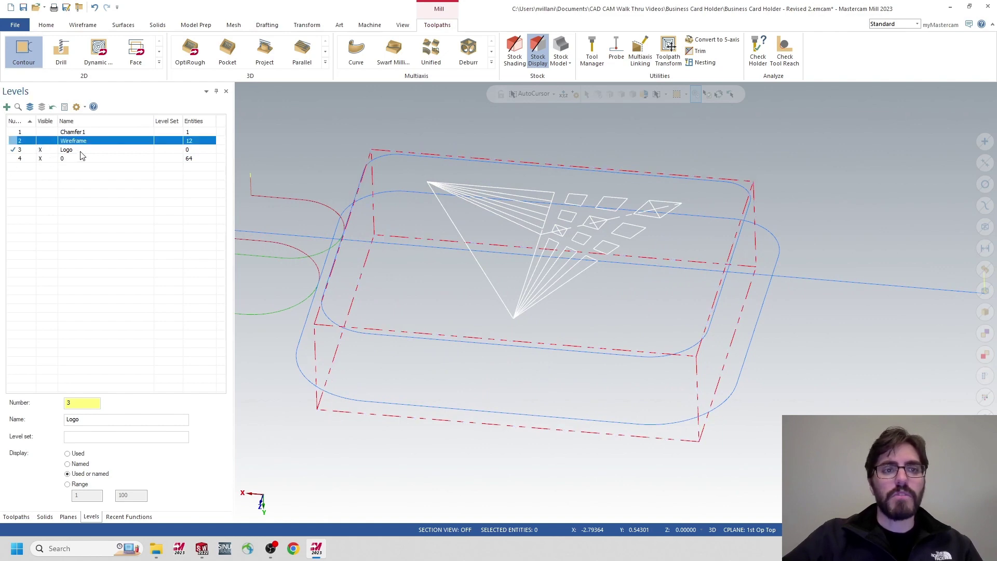
pyautogui.click(55, 159)
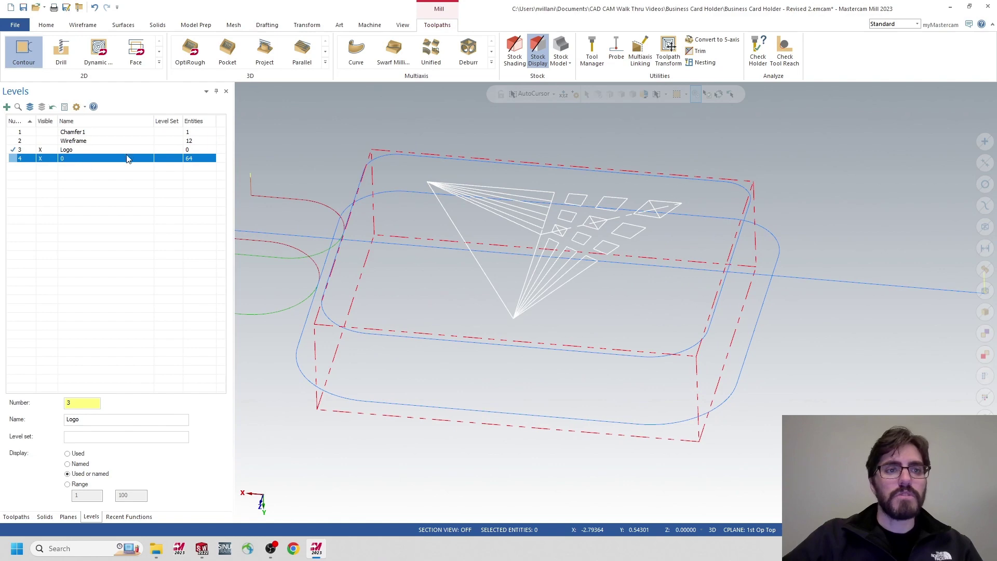
pyautogui.click(42, 158)
pyautogui.click(42, 159)
pyautogui.moveTo(576, 228); pyautogui.dragTo(601, 282, button='middle')
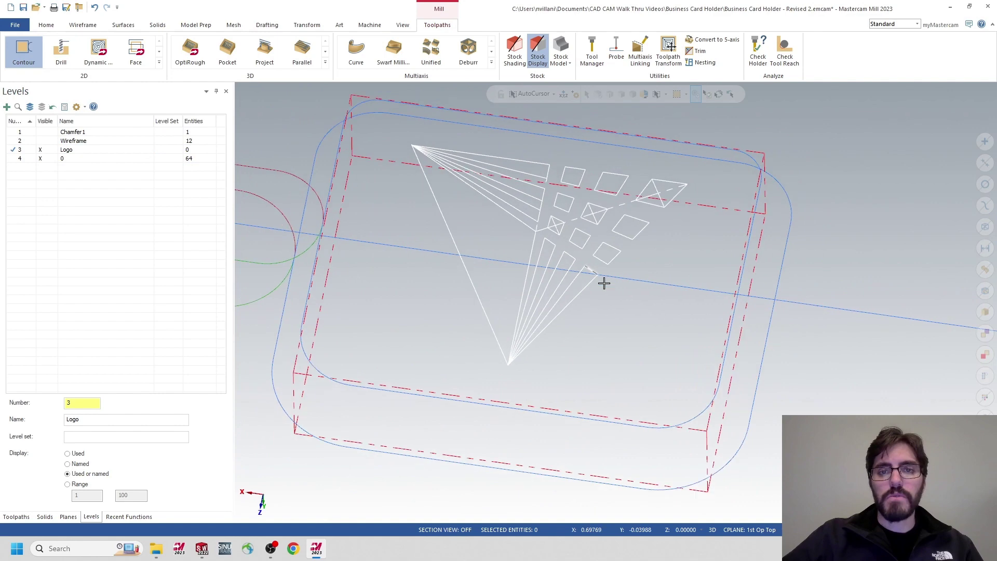
# Return to the toolpath operations list and inspect the small cells of the logo wireframe up close.
pyautogui.click(17, 516)
pyautogui.scroll(2, 614, 224)
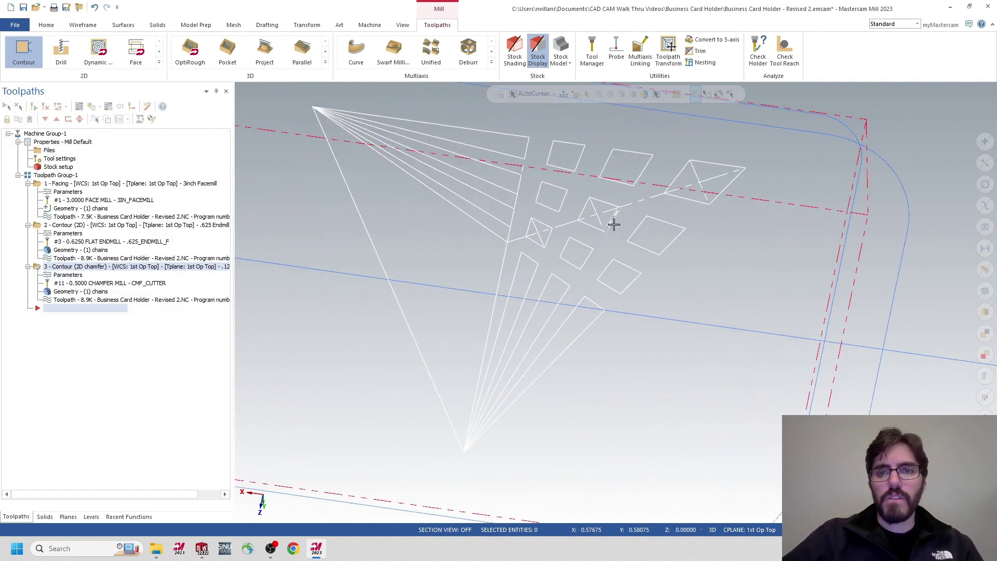
pyautogui.scroll(3, 610, 222)
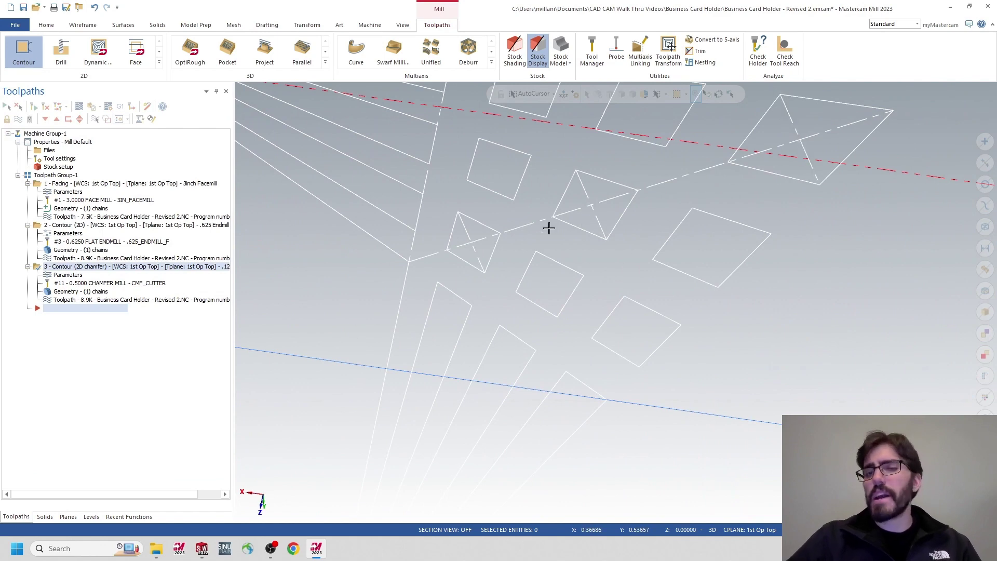
pyautogui.scroll(-5, 548, 228)
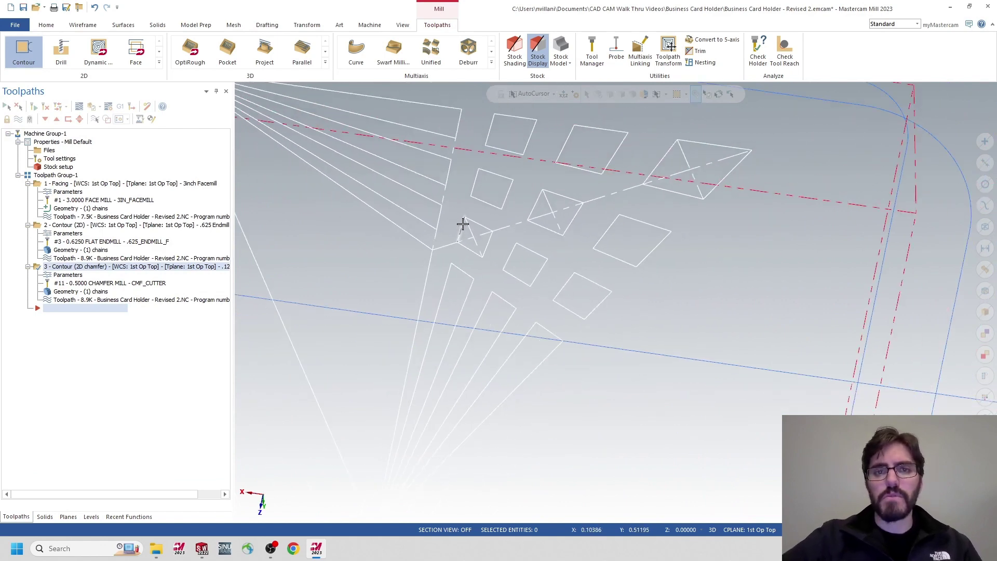
# Delete the stray lines crossing the logo: the long line over the ray ends, the line through the cells and the cell diagonals.
pyautogui.click(440, 200)
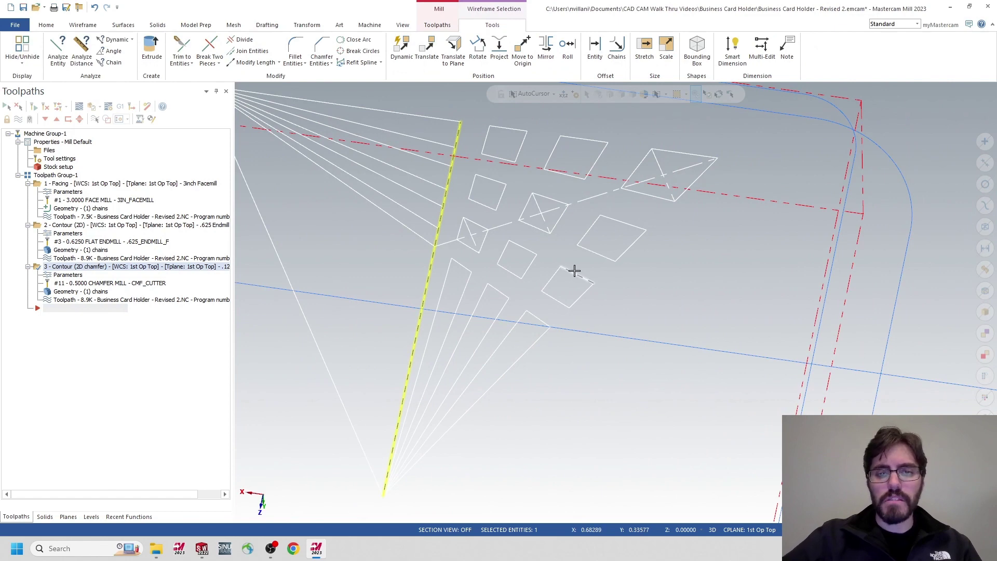
pyautogui.press('Delete')
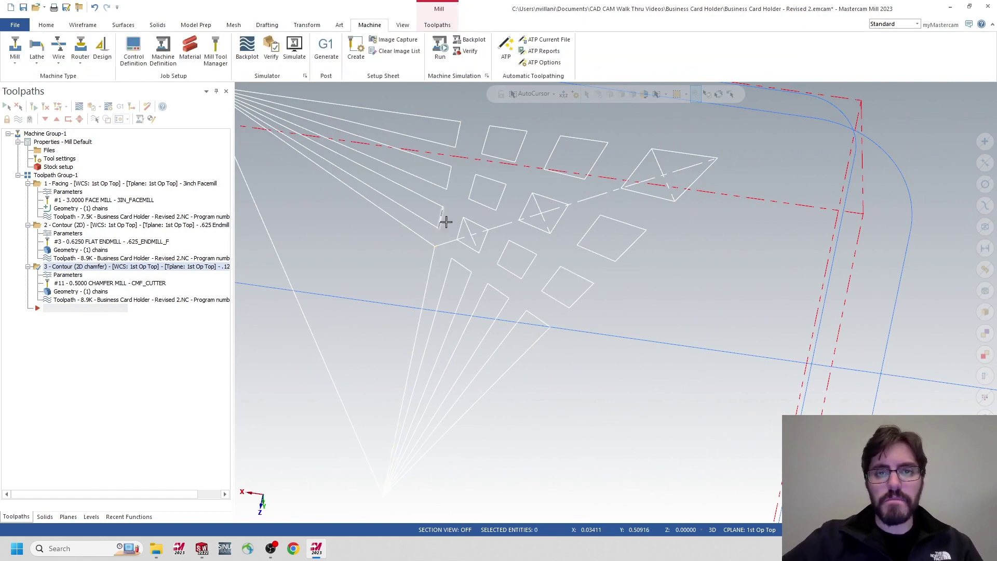
pyautogui.click(447, 241)
pyautogui.press('Delete')
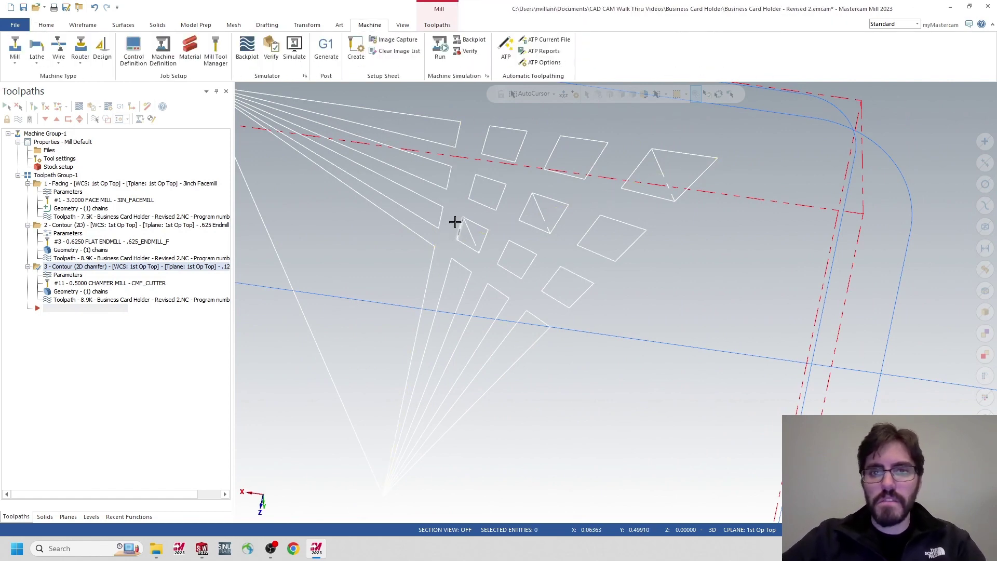
pyautogui.click(483, 227)
pyautogui.press('Delete')
pyautogui.click(534, 209)
pyautogui.press('Delete')
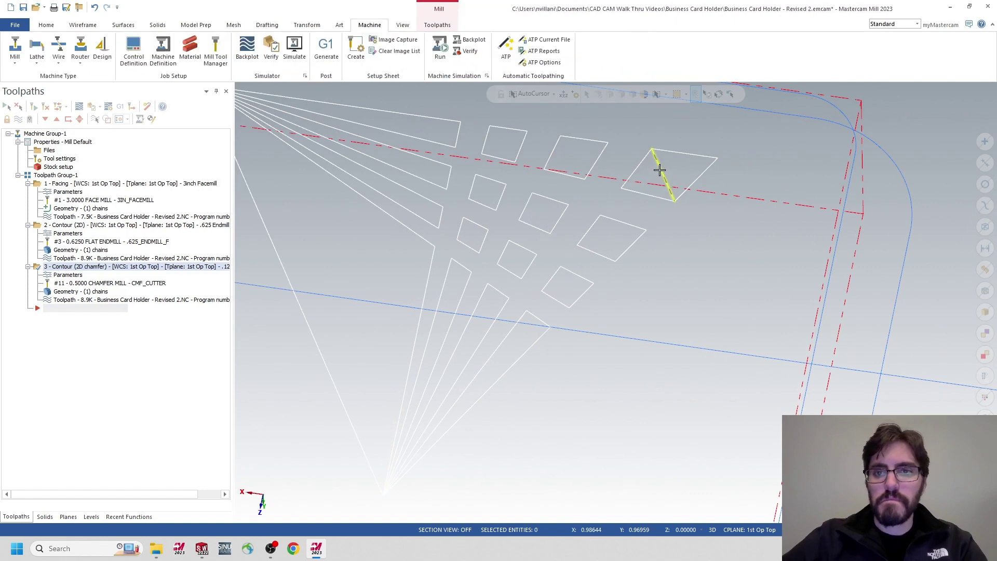
pyautogui.scroll(-3, 357, 173)
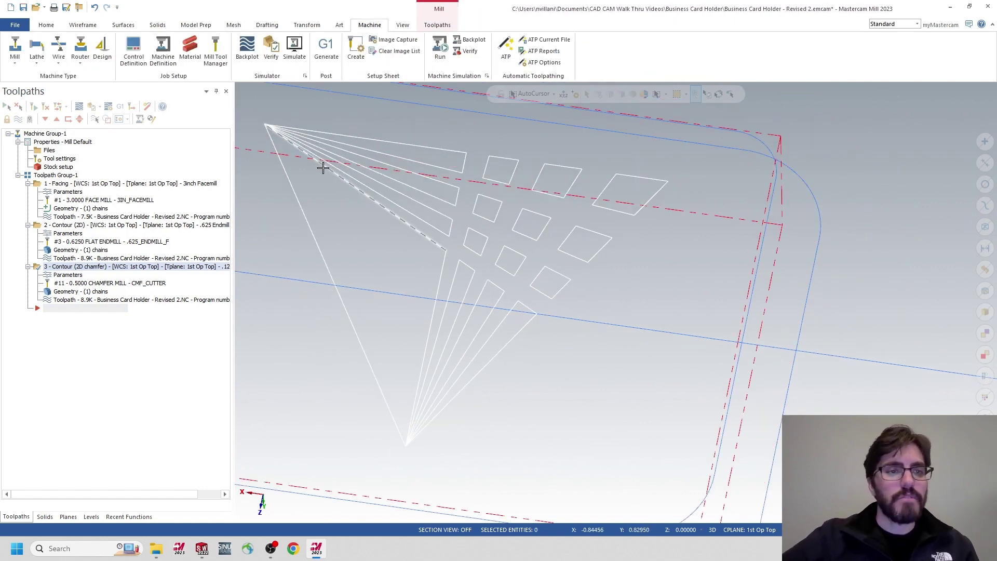
pyautogui.scroll(2, 322, 164)
pyautogui.scroll(-2, 447, 298)
pyautogui.scroll(2, 516, 294)
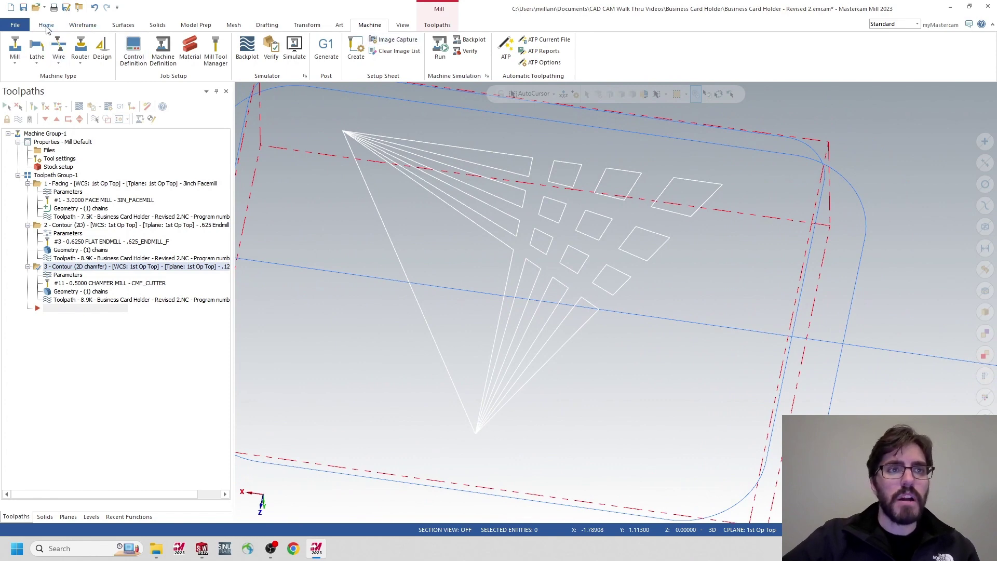
# Start a Contour toolpath and window-chain the whole logo wireframe, using the apex of the upper ray fan as the approximate start point.
pyautogui.click(438, 25)
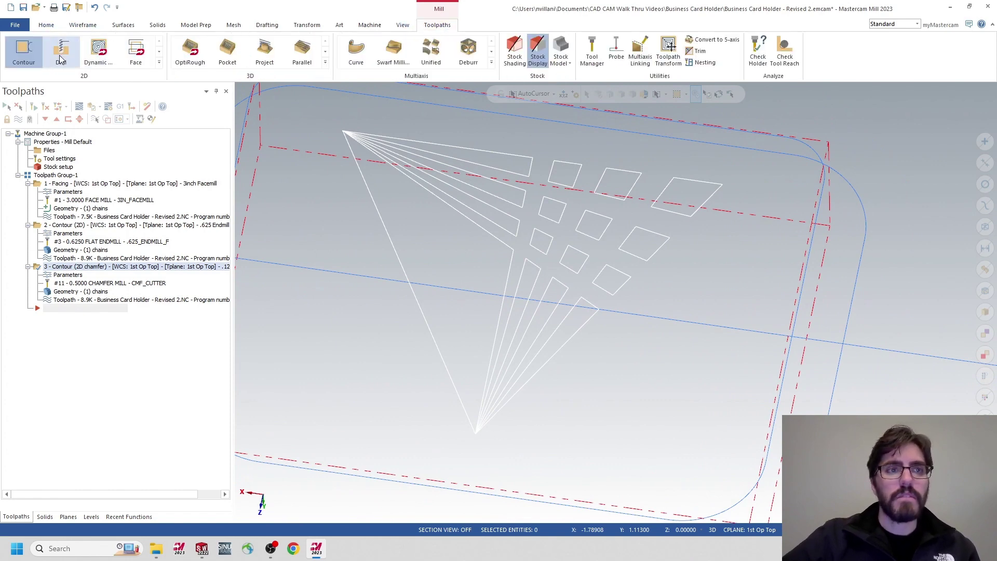
pyautogui.click(23, 50)
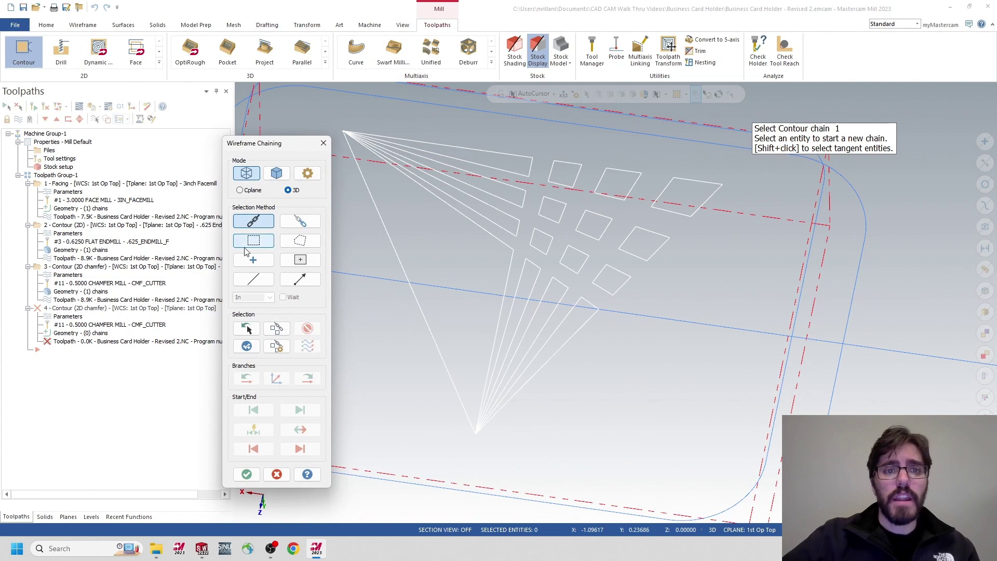
pyautogui.click(253, 242)
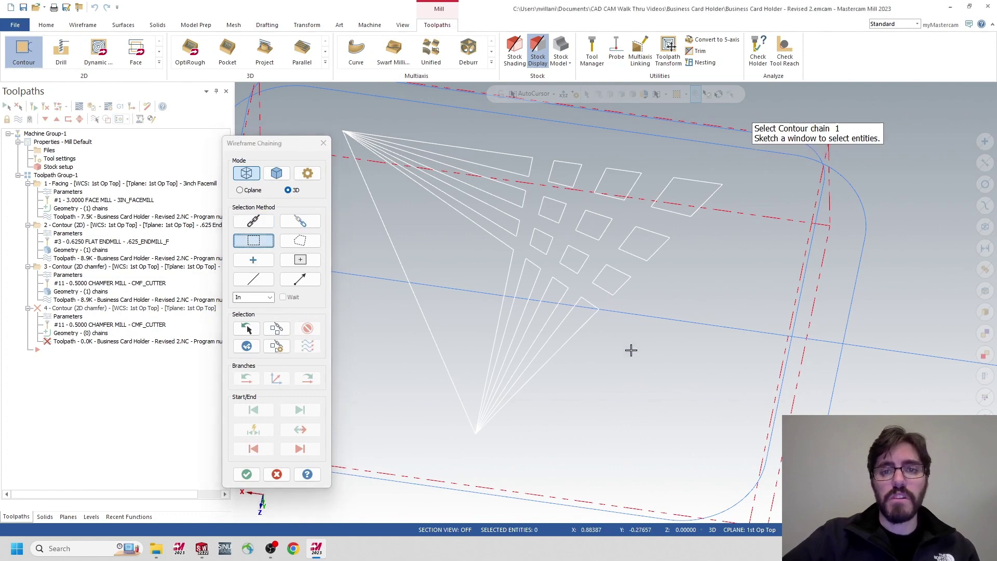
pyautogui.scroll(-3, 630, 349)
pyautogui.moveTo(415, 159)
pyautogui.mouseDown()
pyautogui.moveTo(768, 476)
pyautogui.moveTo(780, 475)
pyautogui.mouseUp()
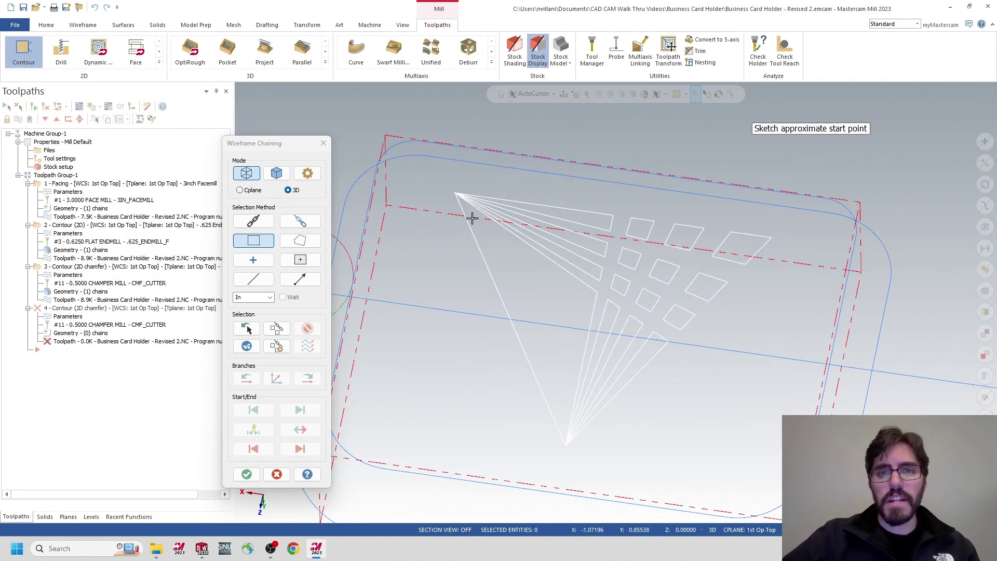
pyautogui.click(454, 192)
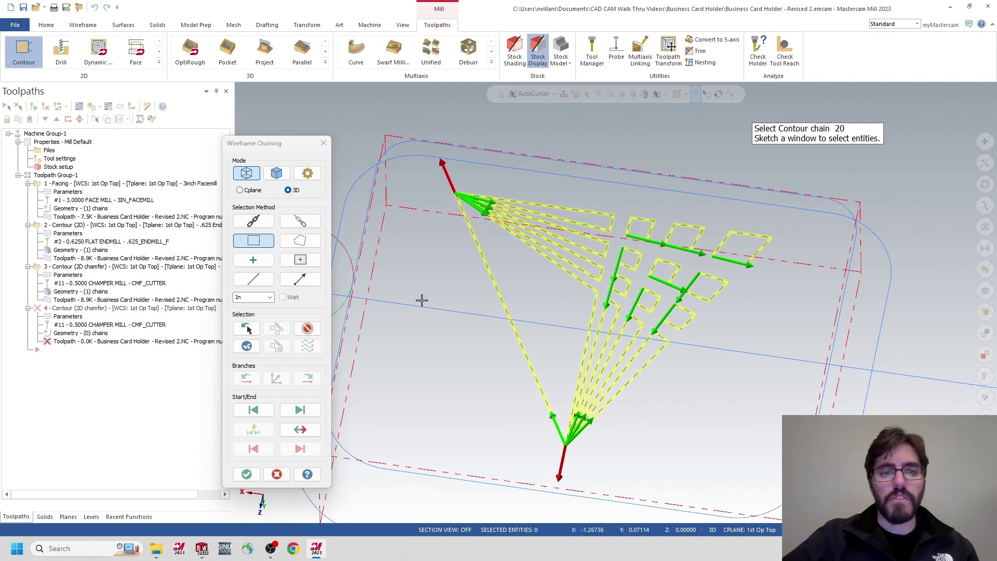
pyautogui.click(246, 475)
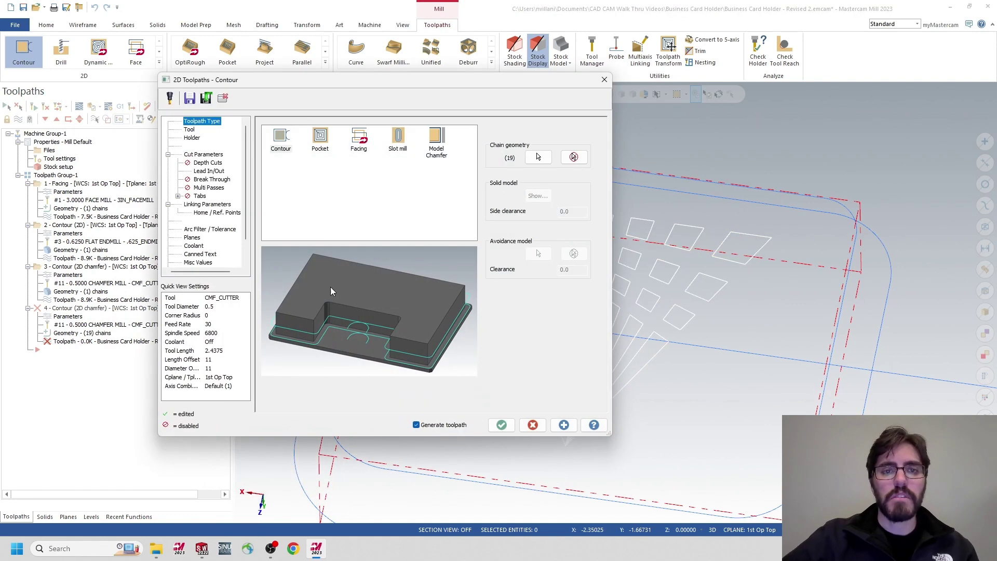
# Assign tool 10, the 12MM_SPOTDRILL, to the logo contour and add the comment "IIT LOGO".
pyautogui.click(189, 129)
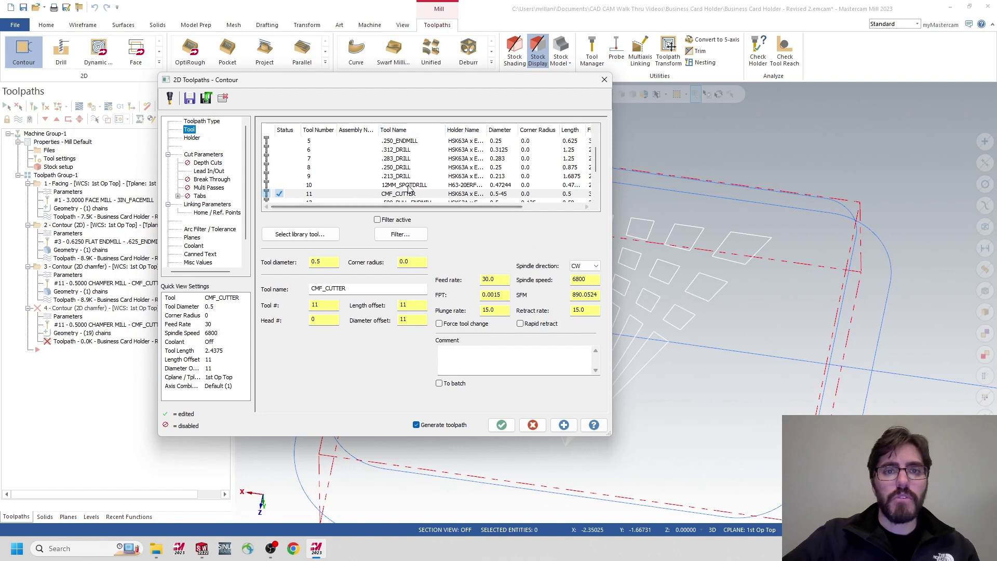
pyautogui.click(395, 160)
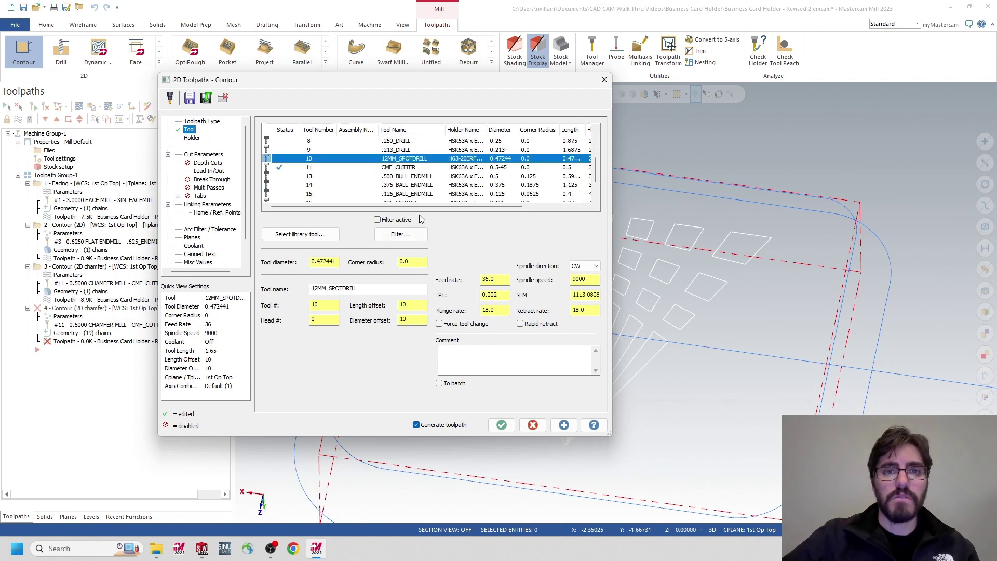
pyautogui.click(473, 360)
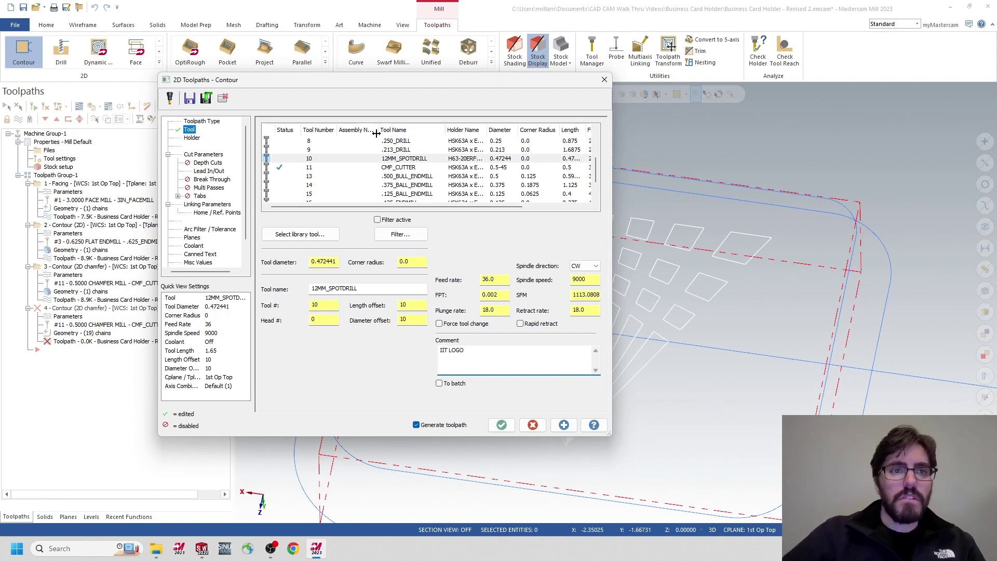
# Set the logo contour's type to 2D with compensation Off, and disable its lead in/out moves.
pyautogui.click(188, 155)
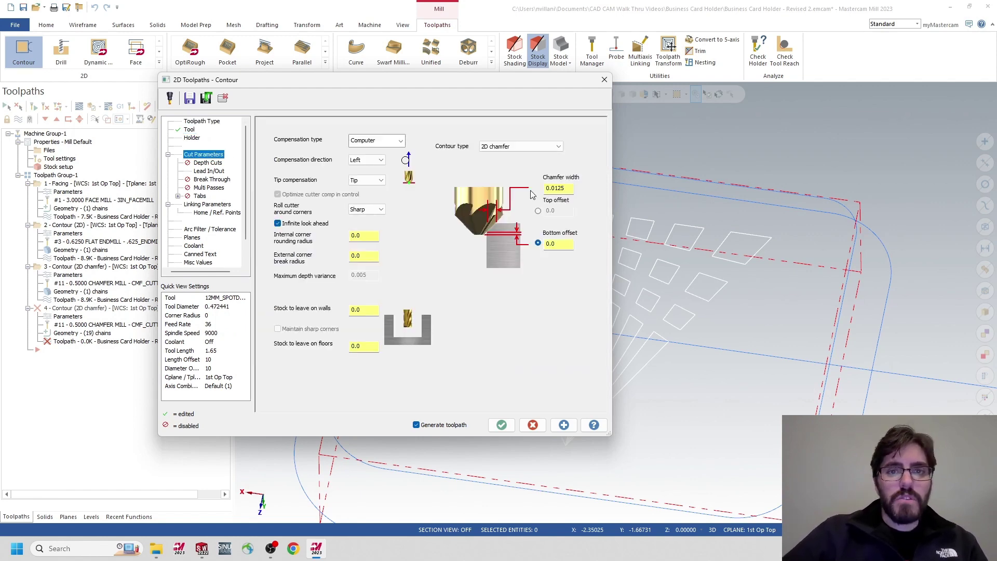
pyautogui.click(542, 151)
pyautogui.click(518, 155)
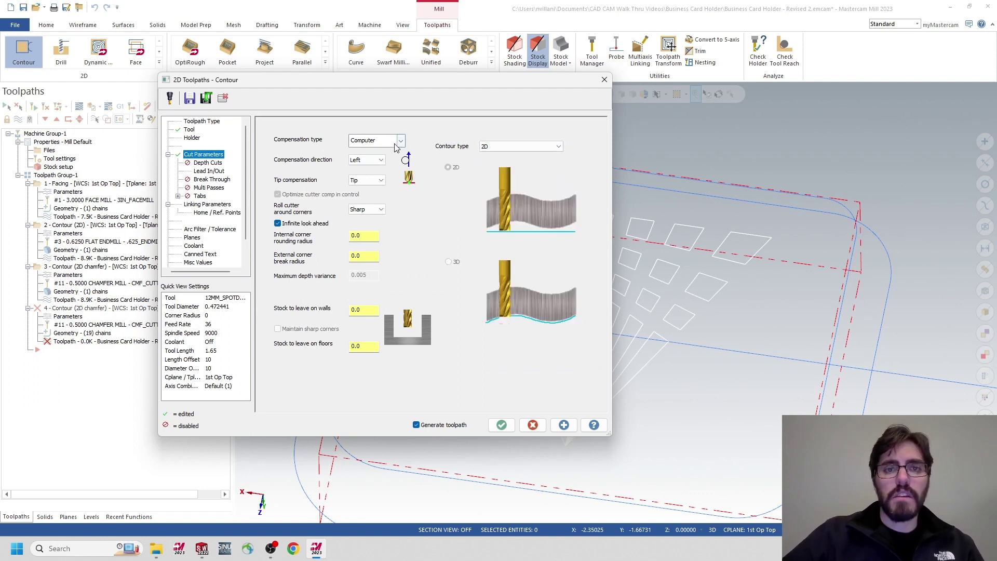
pyautogui.click(396, 146)
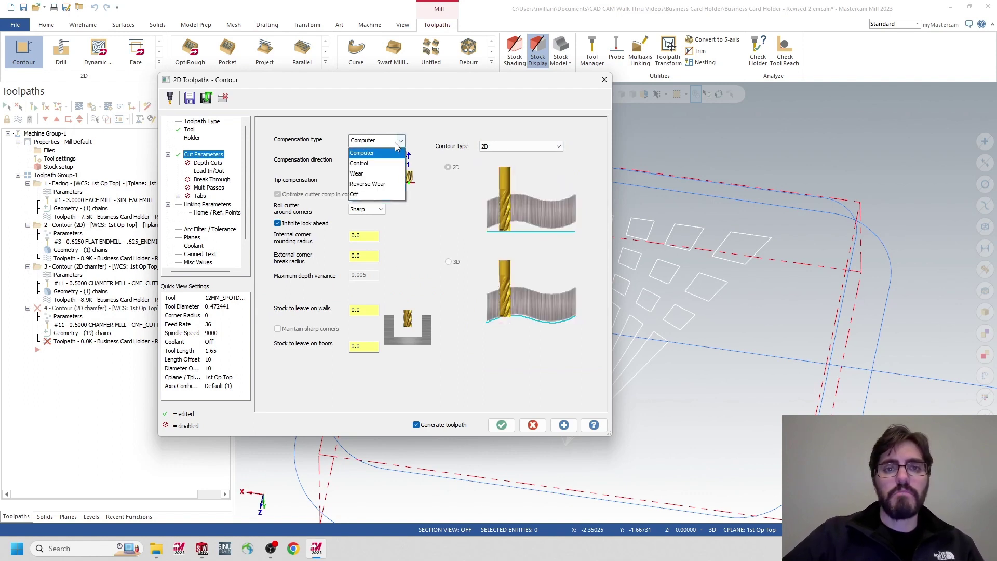
pyautogui.click(361, 196)
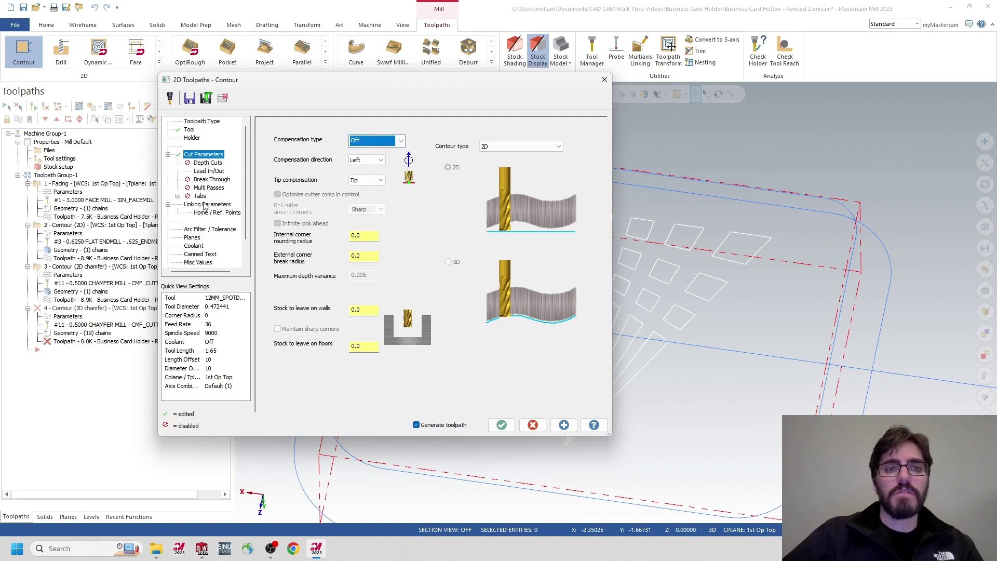
pyautogui.click(205, 171)
pyautogui.click(298, 125)
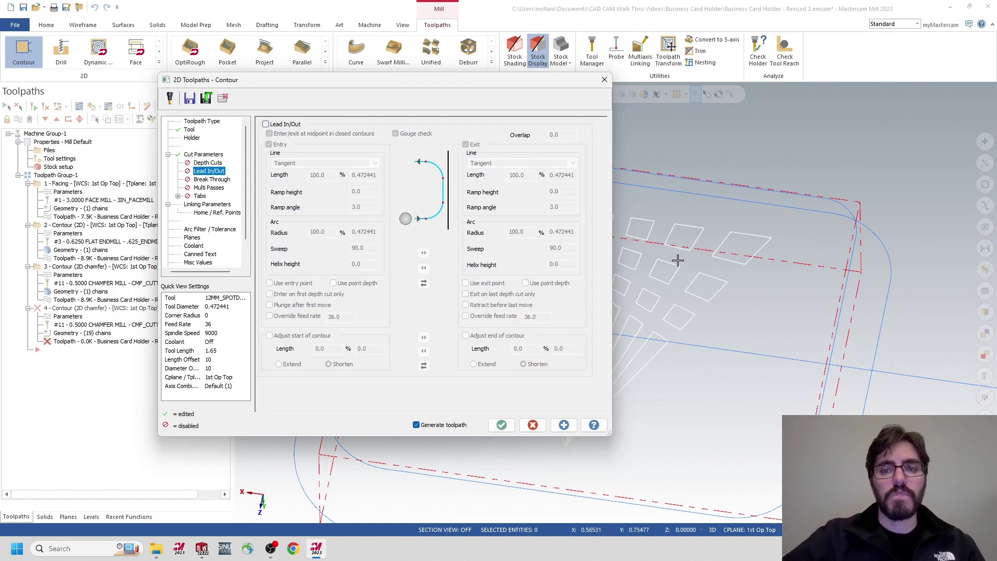
# Set the logo contour's top of stock to 0 and depth to -.01, and generate the toolpath.
pyautogui.click(213, 205)
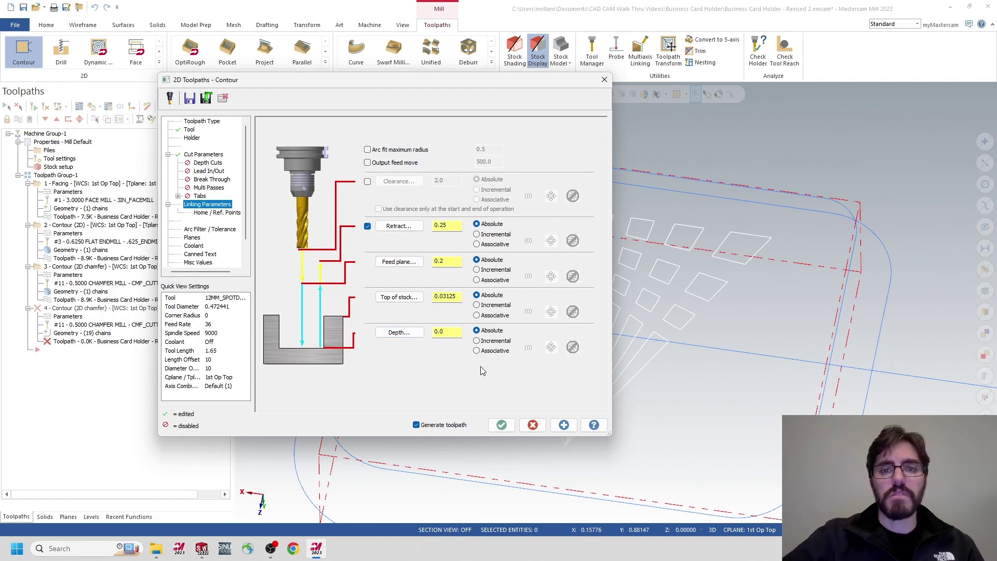
pyautogui.doubleClick(447, 296)
pyautogui.write('0')
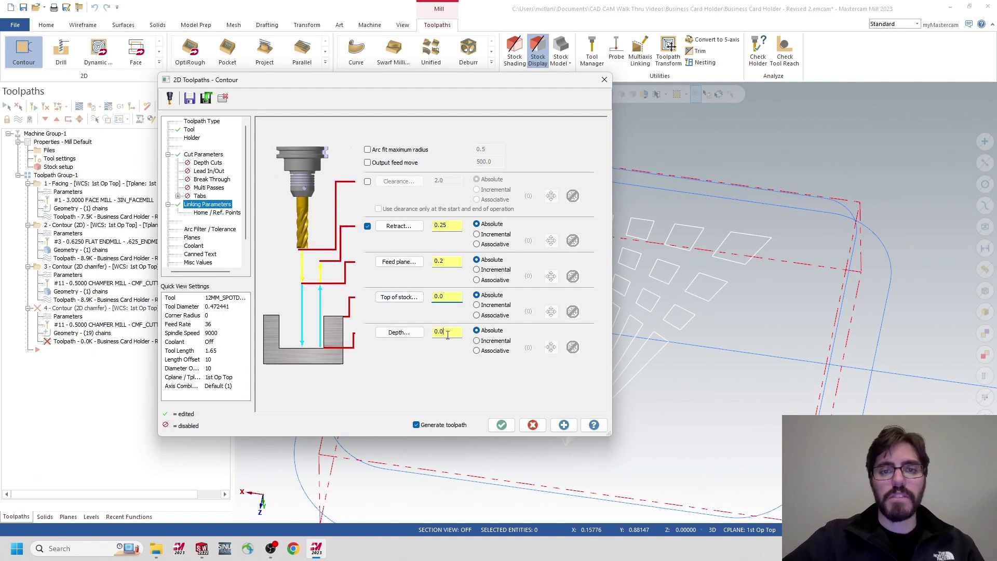
pyautogui.press('Tab')
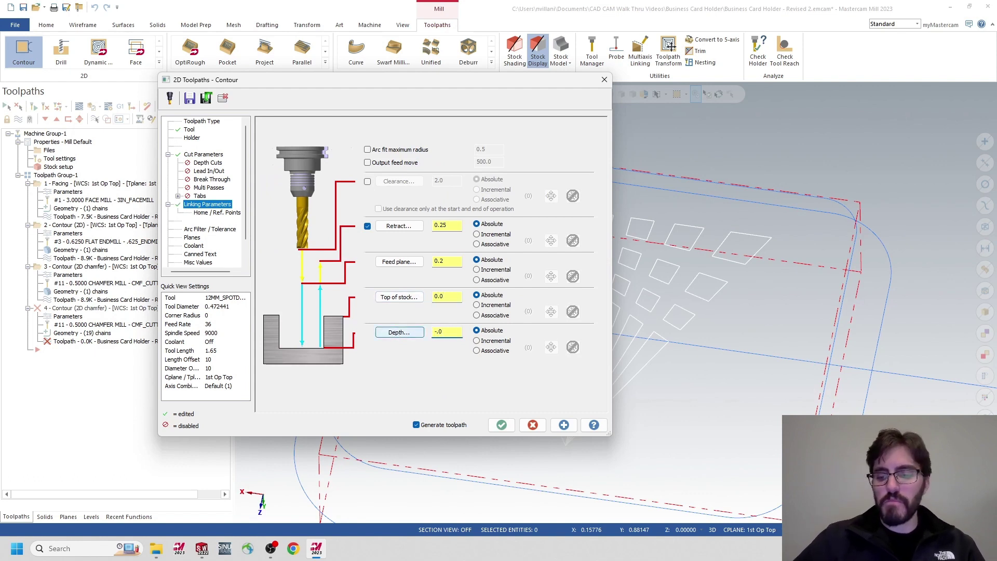
pyautogui.write('-.01')
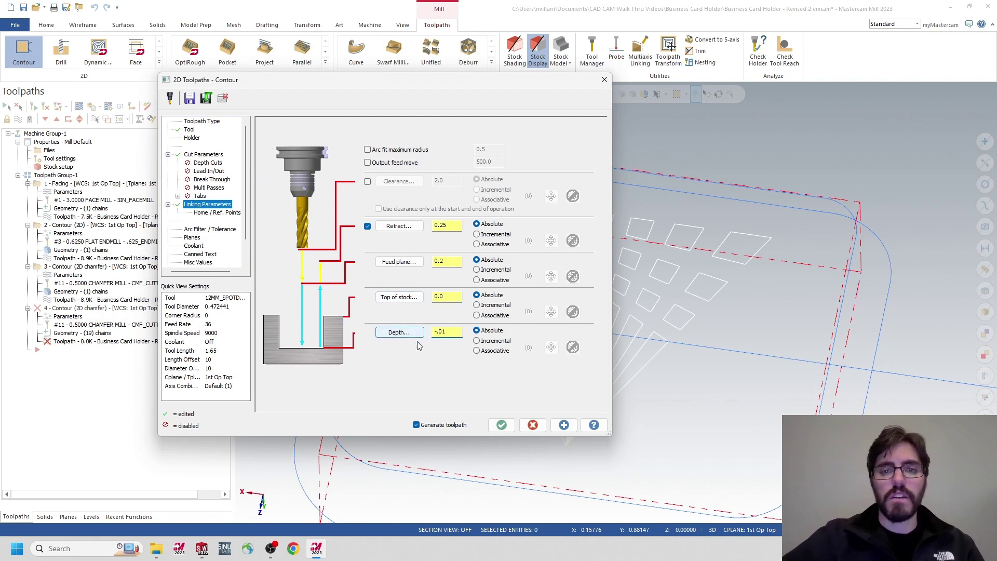
pyautogui.click(510, 427)
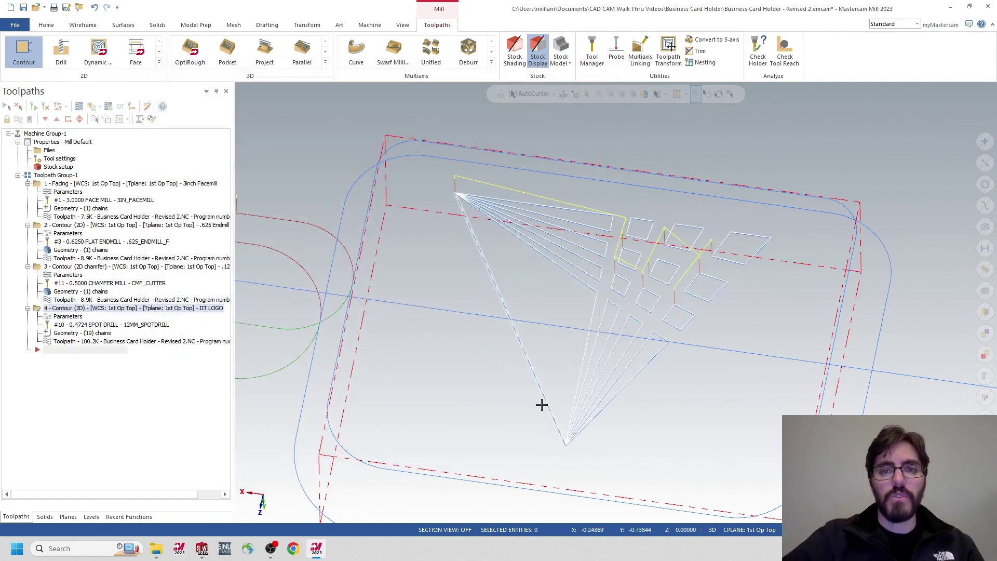
# Make the Chamfer1 level visible so the solid part shows beneath the logo toolpath.
pyautogui.moveTo(540, 403); pyautogui.dragTo(574, 301, button='middle')
pyautogui.click(91, 517)
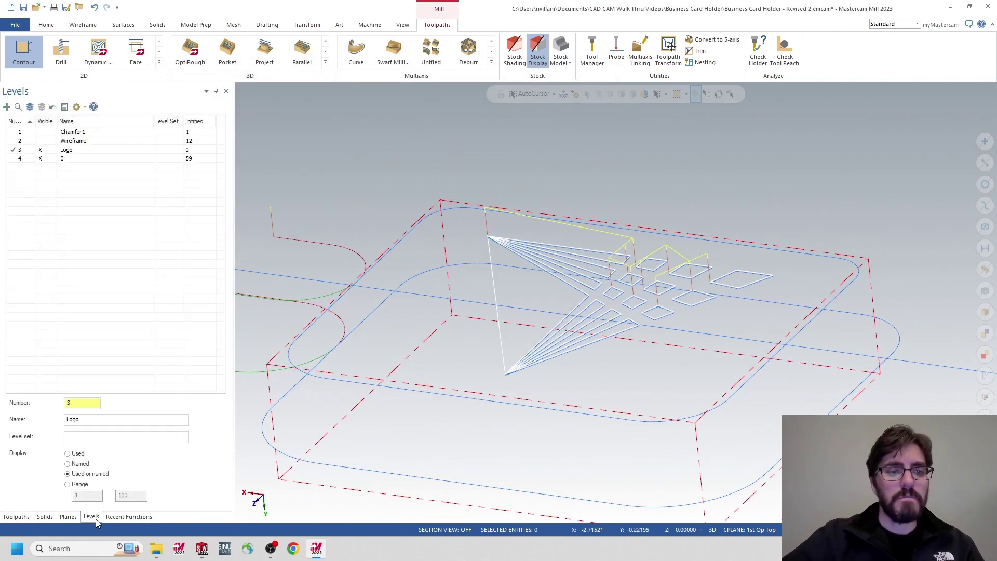
pyautogui.click(41, 132)
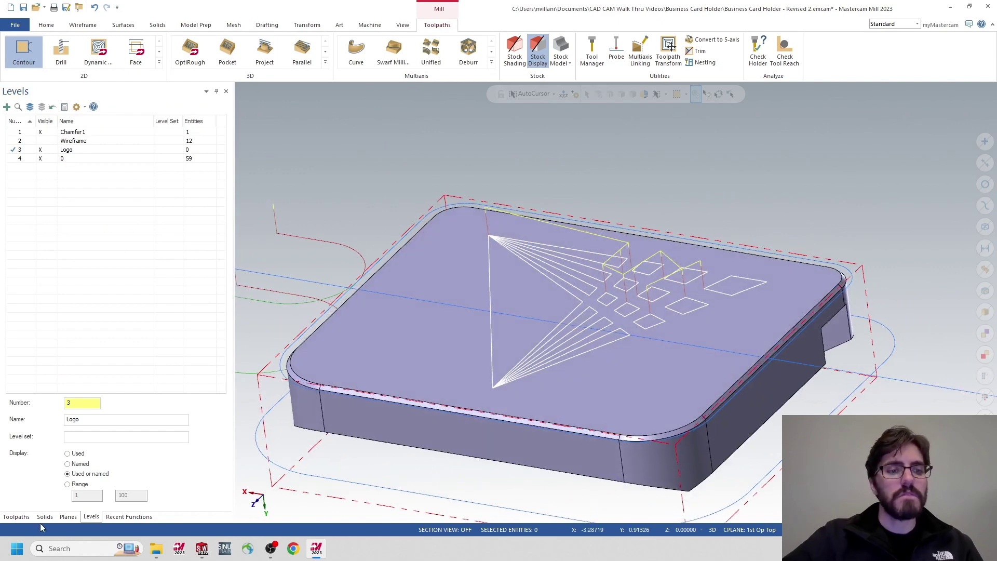
# Verify all operations of Toolpath Group-1 in the simulator at a slightly reduced playback speed, inspect the engraved logo, and close the simulator.
pyautogui.click(12, 517)
pyautogui.click(56, 176)
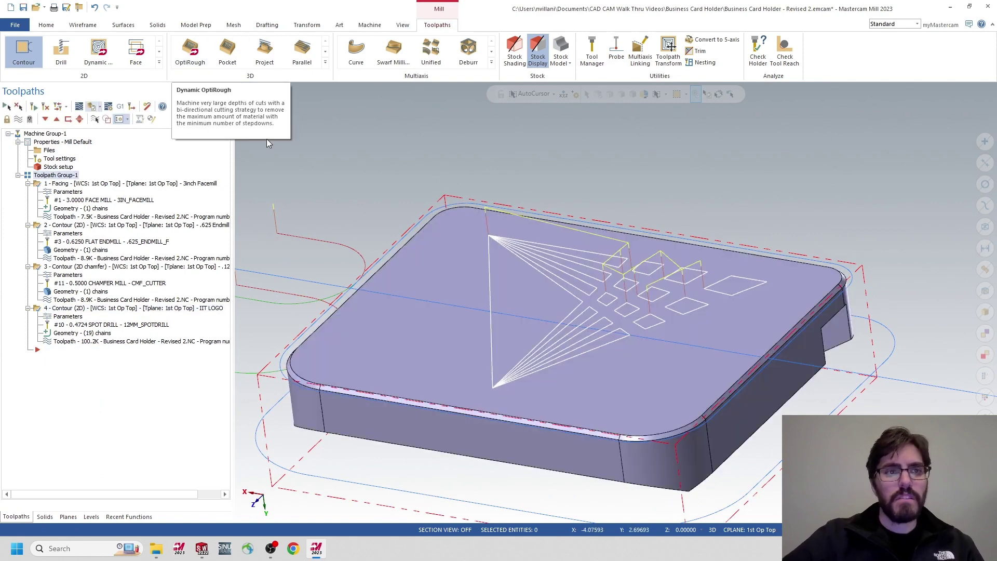
pyautogui.click(91, 106)
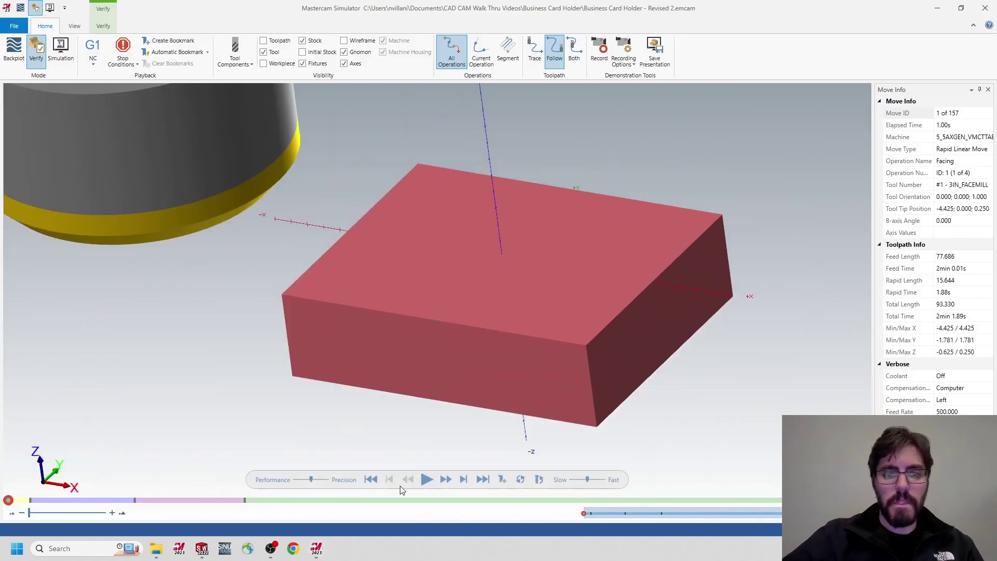
pyautogui.click(577, 479)
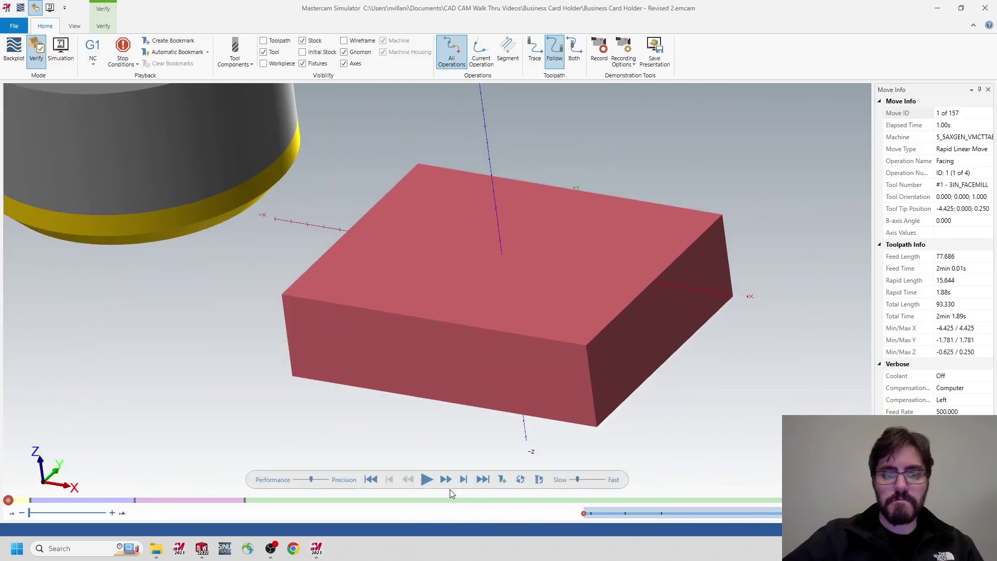
pyautogui.click(426, 480)
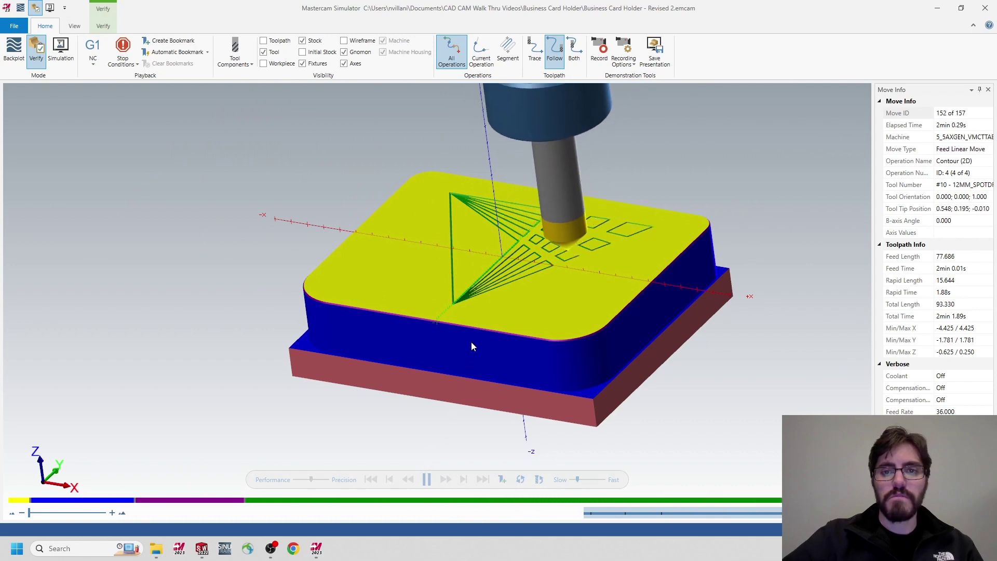
pyautogui.moveTo(477, 273); pyautogui.dragTo(559, 287, button='middle')
pyautogui.scroll(-2, 510, 281)
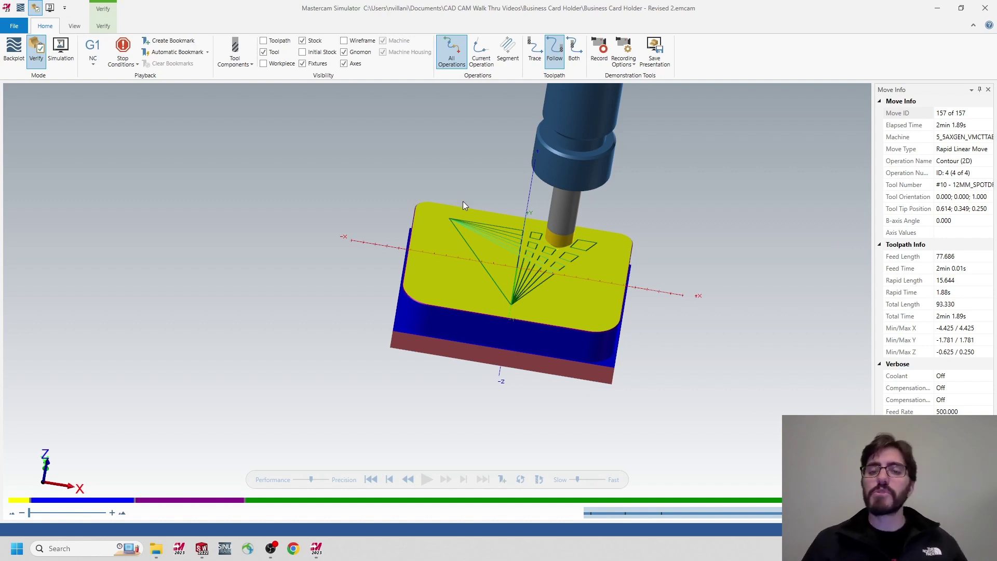
pyautogui.click(984, 8)
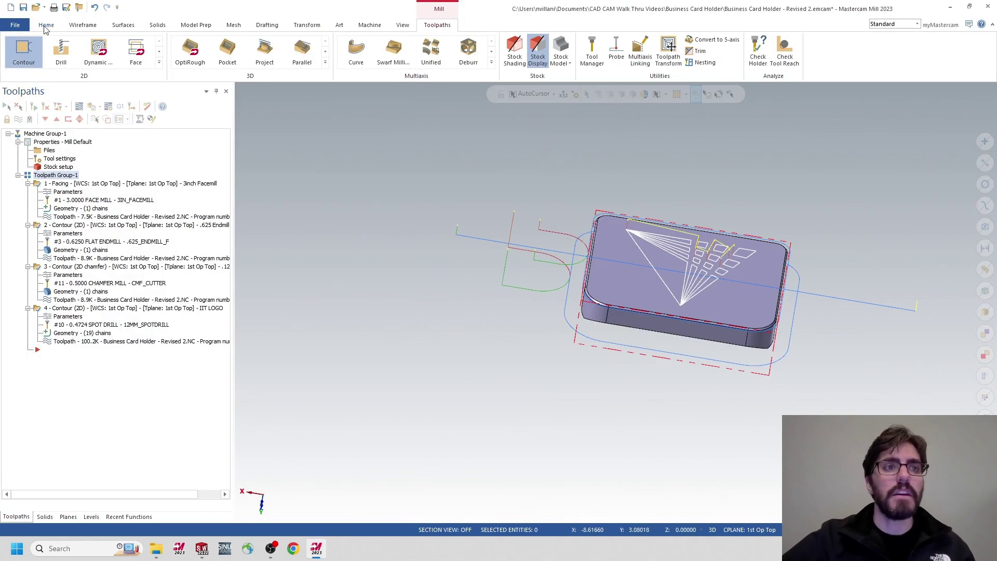
# Save a copy of the part file in the Business Card Holder folder as "Business Card Holder - First Operation (SolidWorks)".
pyautogui.click(17, 25)
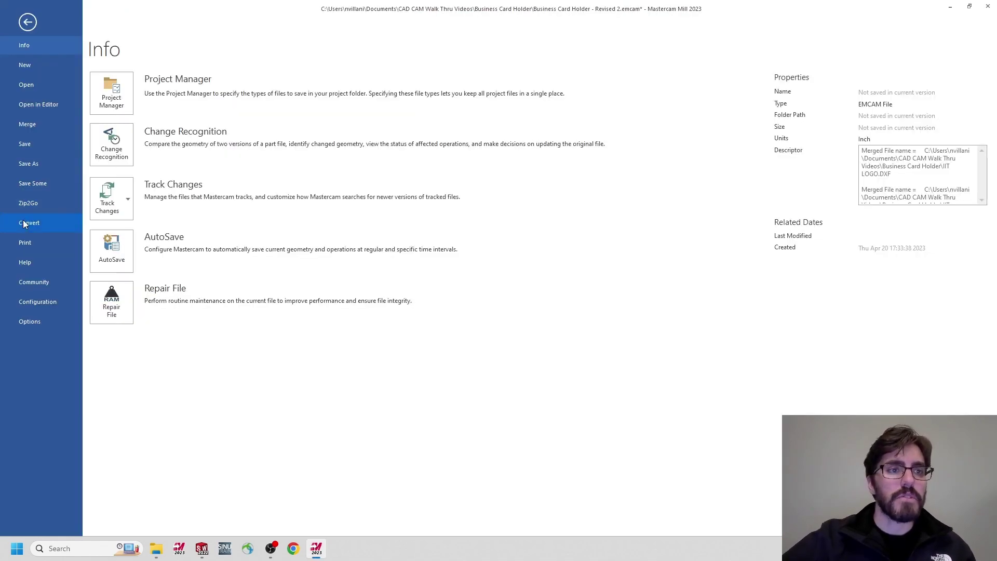
pyautogui.click(33, 163)
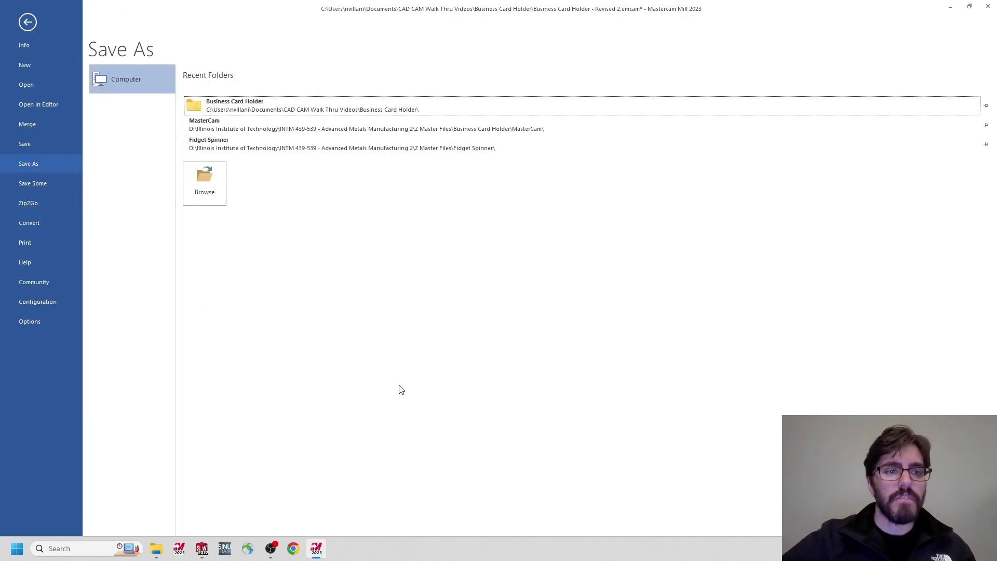
pyautogui.click(239, 109)
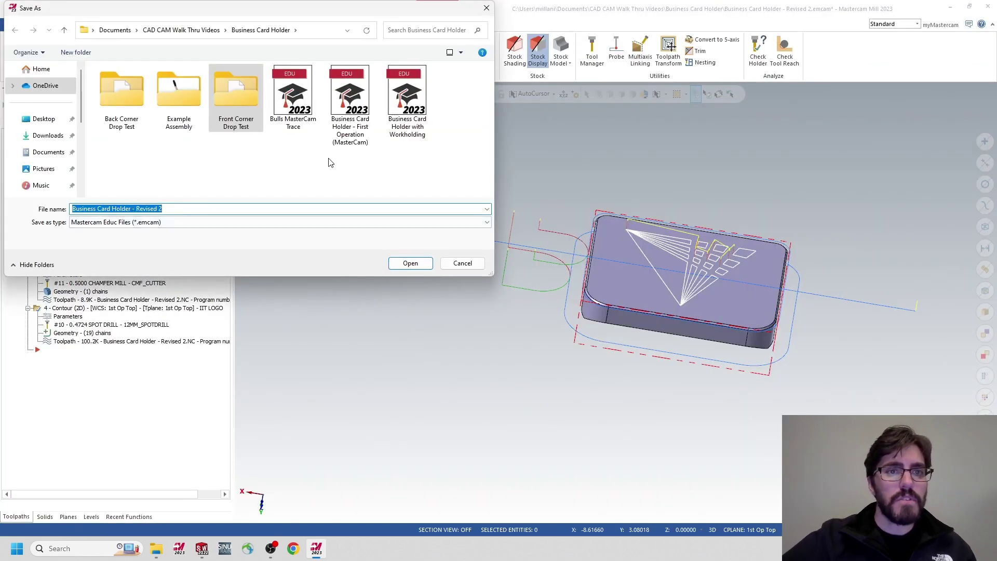
pyautogui.click(358, 101)
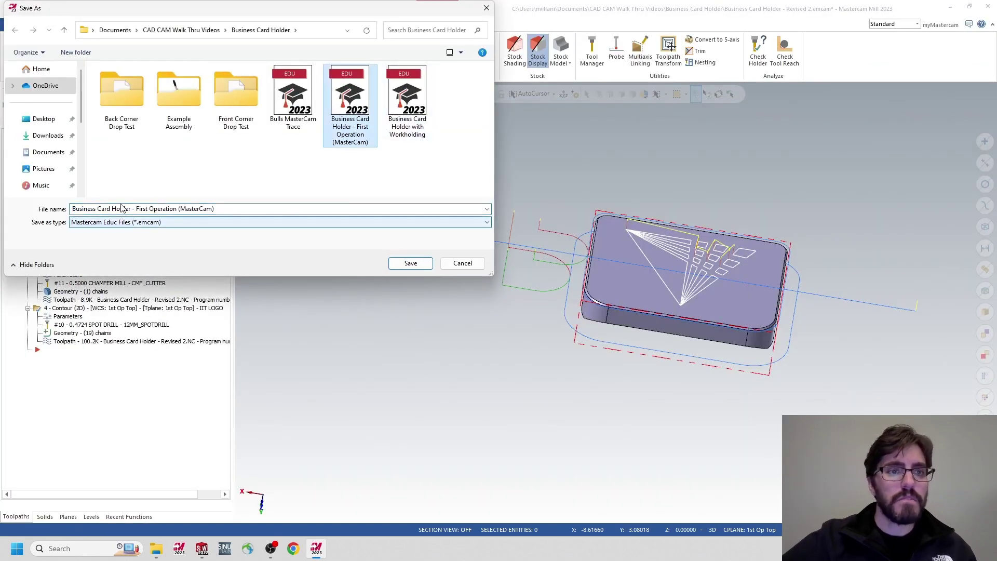
pyautogui.click(216, 210)
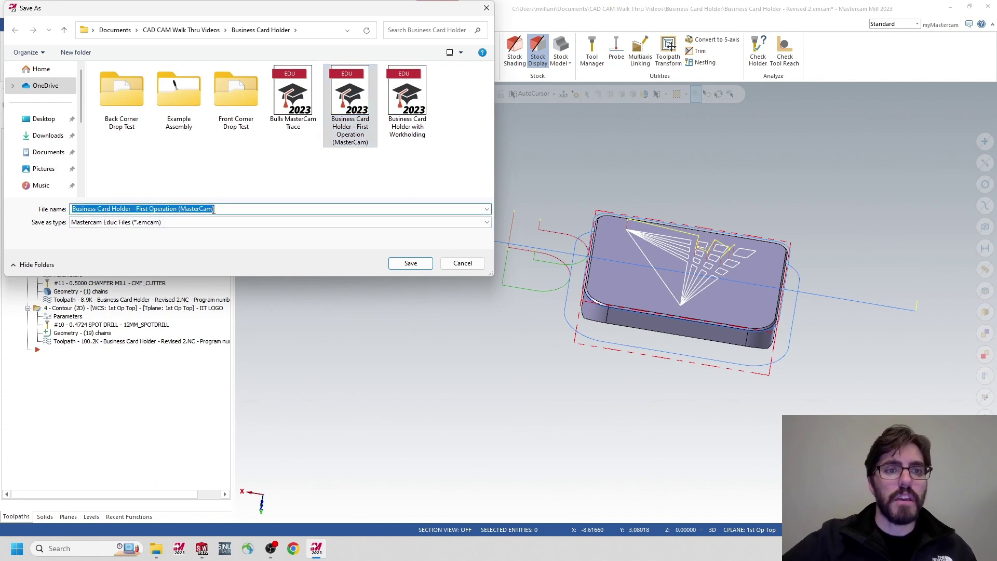
pyautogui.click(213, 209)
pyautogui.press('BackSpace')
pyautogui.press('BackSpace')
pyautogui.press('BackSpace')
pyautogui.press('BackSpace')
pyautogui.press('BackSpace')
pyautogui.press('BackSpace')
pyautogui.press('BackSpace')
pyautogui.press('BackSpace')
pyautogui.press('BackSpace')
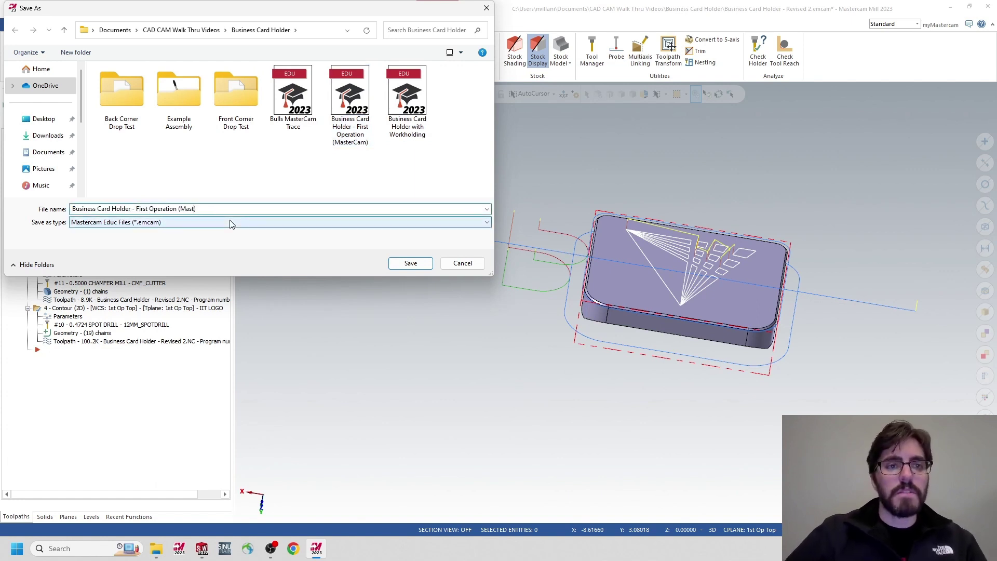
pyautogui.write('SolidWorks')
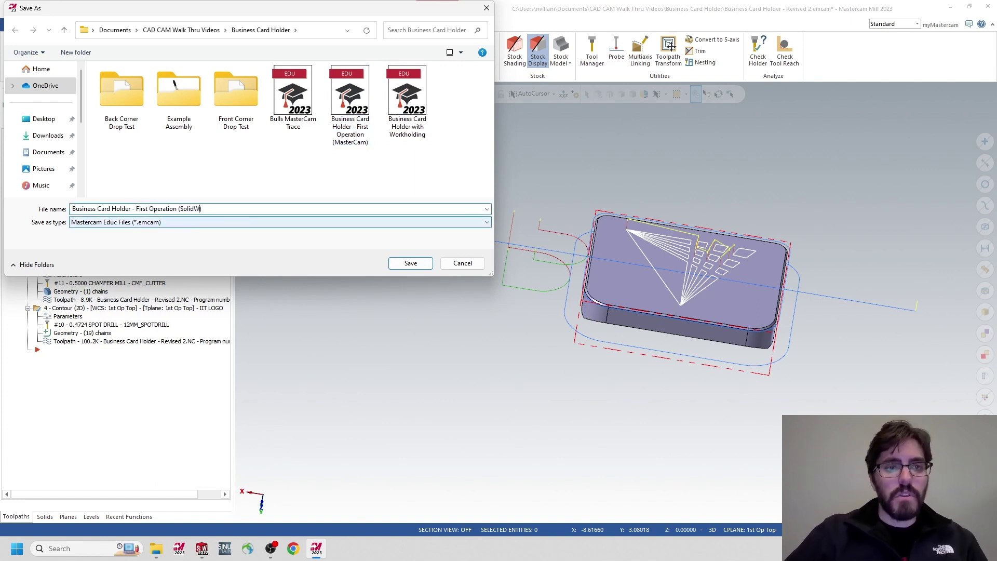
pyautogui.click(410, 264)
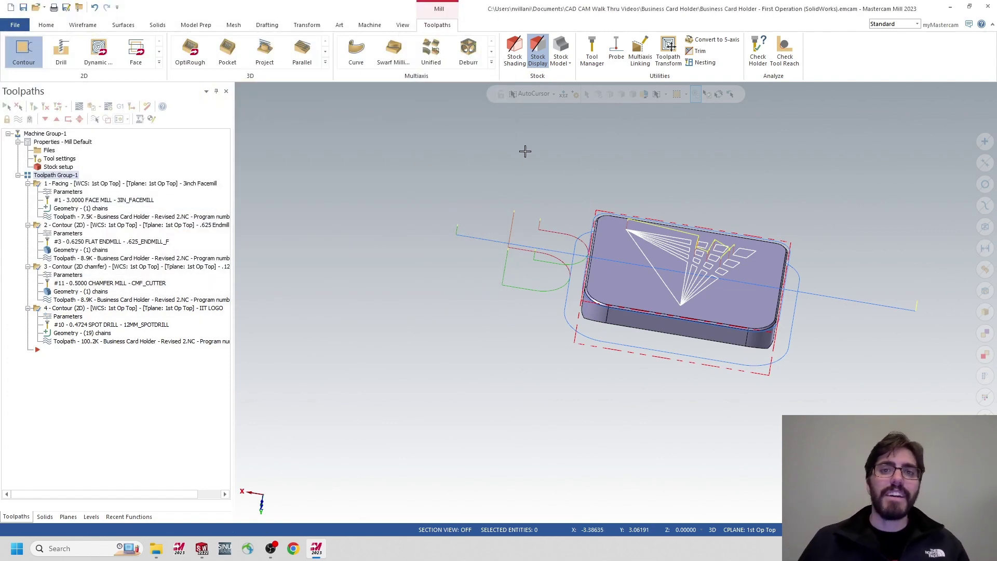